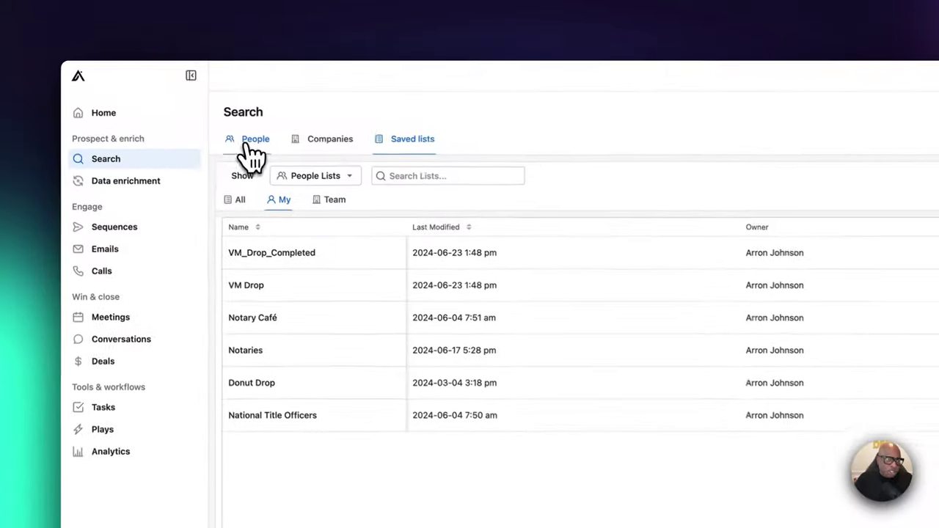
- Start a people search and filter it by the job title "title officer"
click(249, 143)
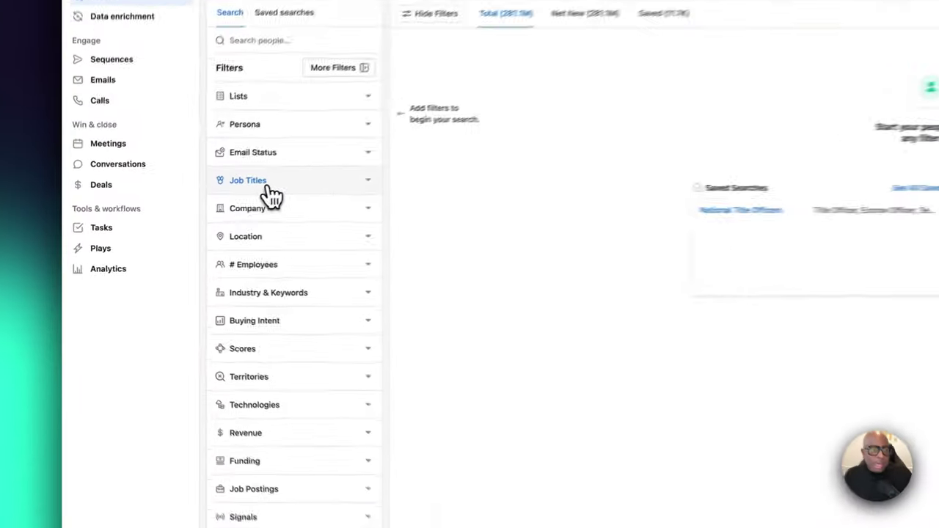
click(268, 190)
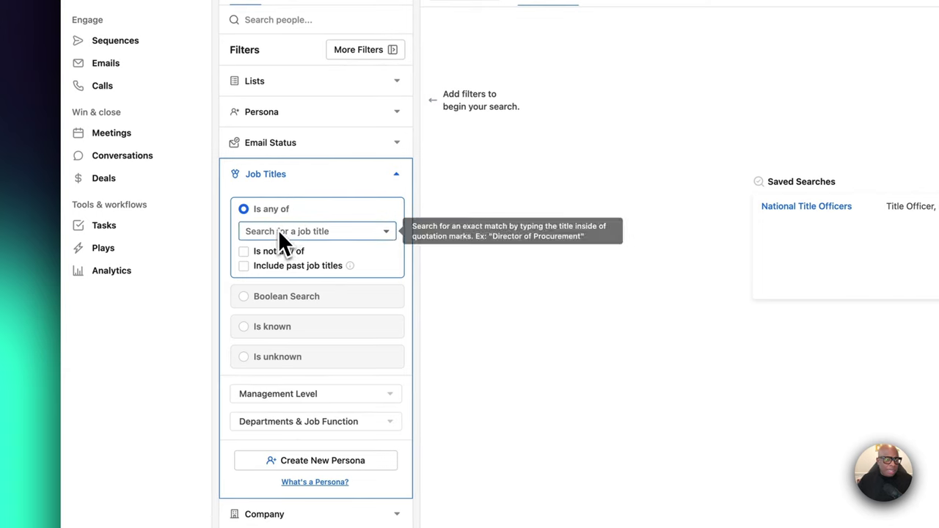
click(259, 231)
text(title)
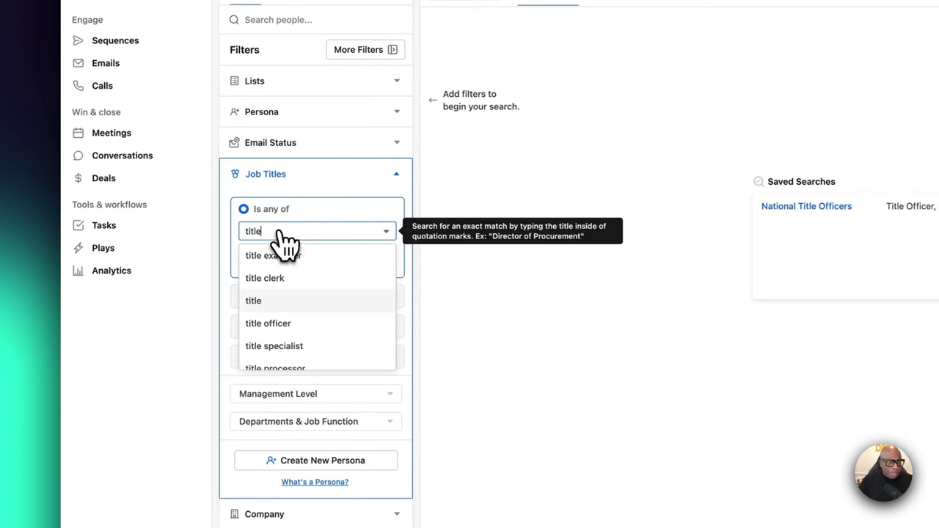
click(300, 323)
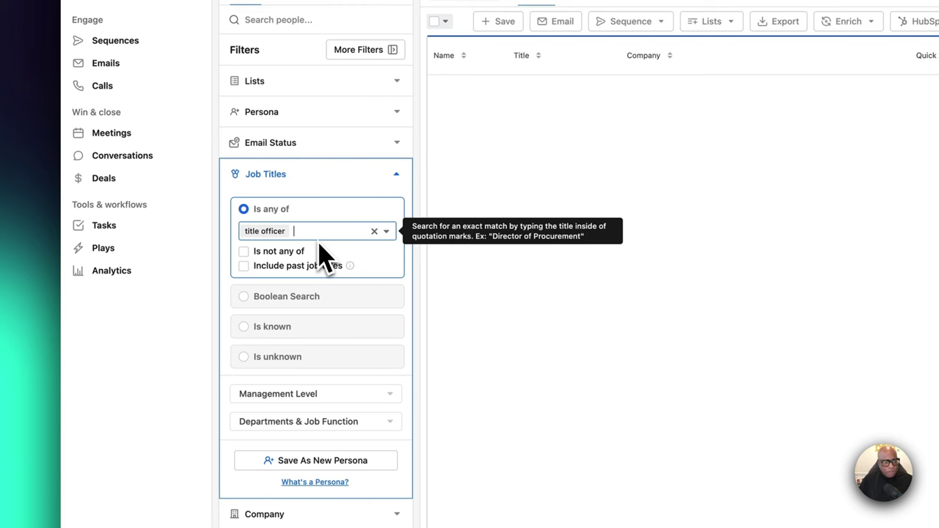
- Add "title processor" and "title agent" to the job title filter
text(title)
scroll(302, 345, down, 1)
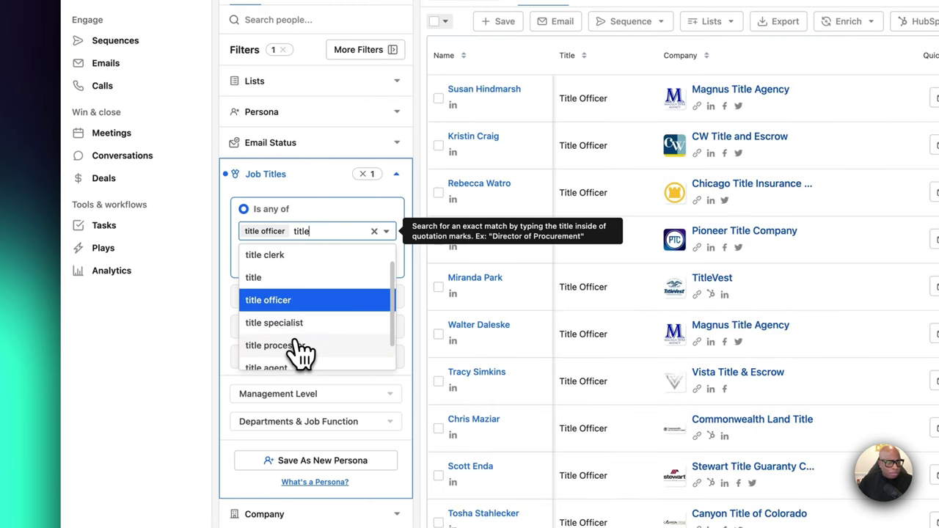
key(Return)
click(307, 249)
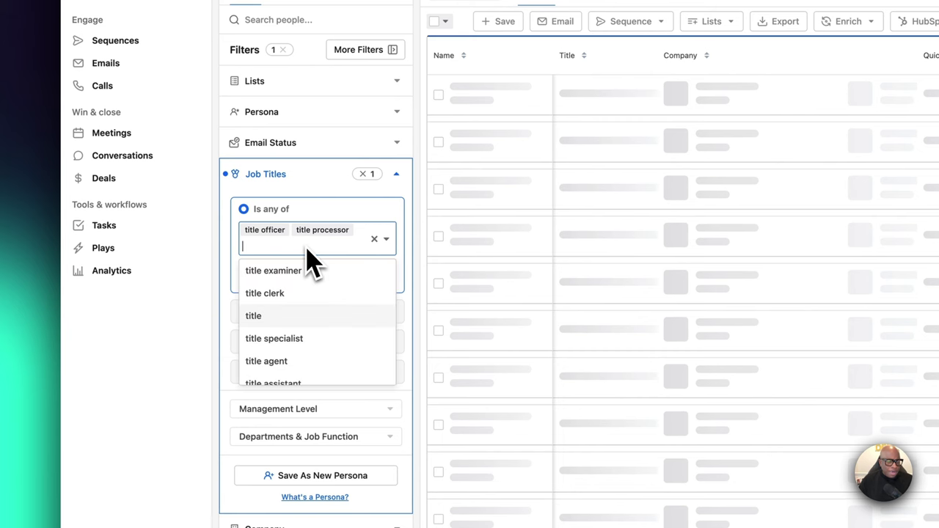
text(title agent)
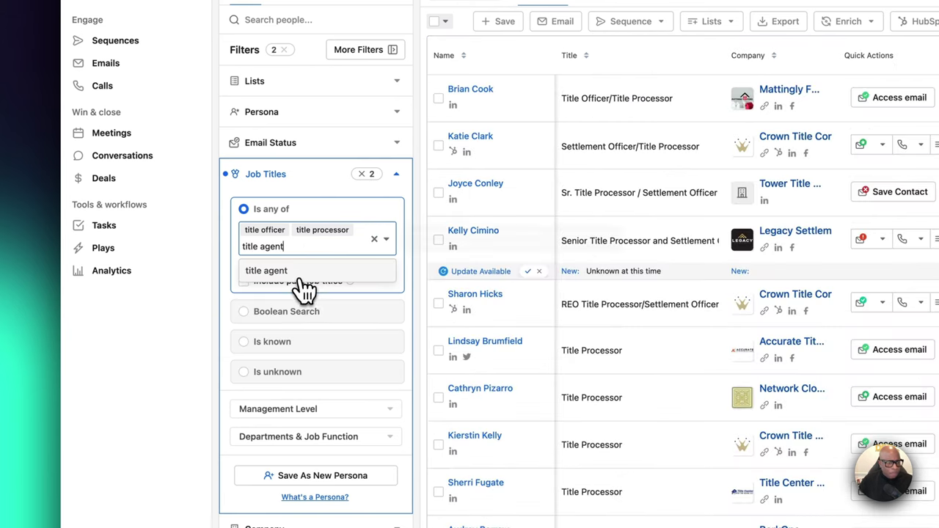
click(303, 274)
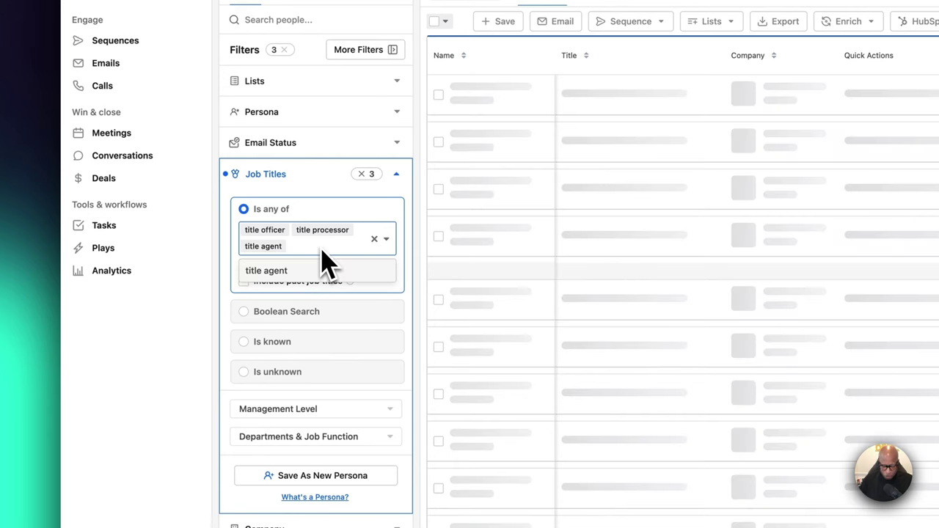
- Add "escrow officer" and "escrow assistant" to the job title filter
text(escr)
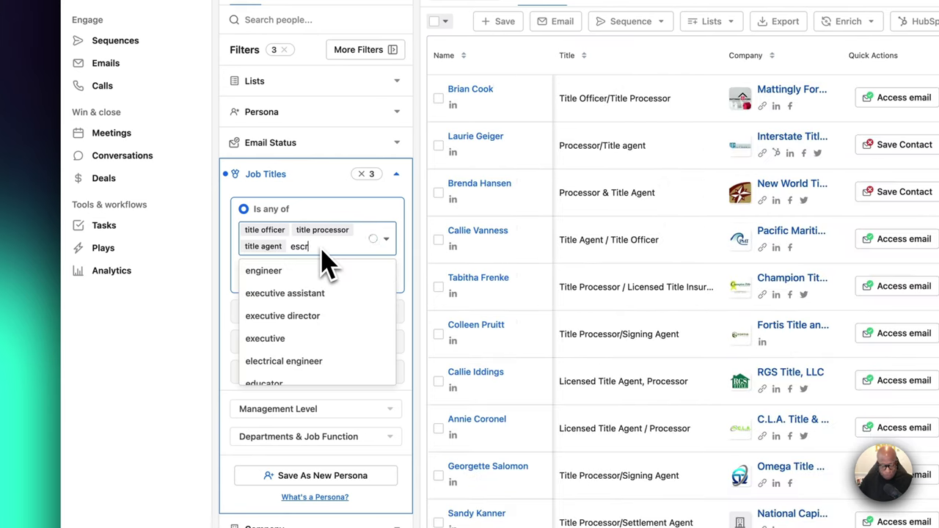
text(ow officer)
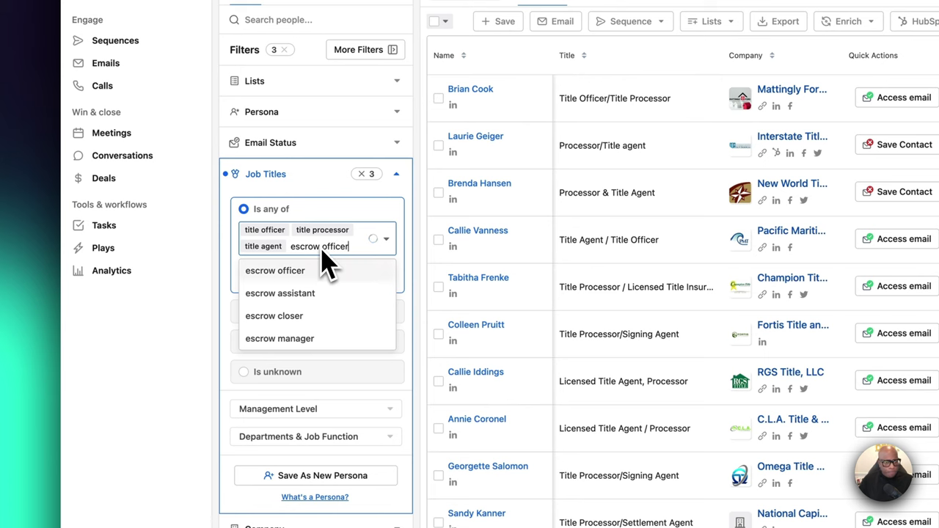
click(319, 268)
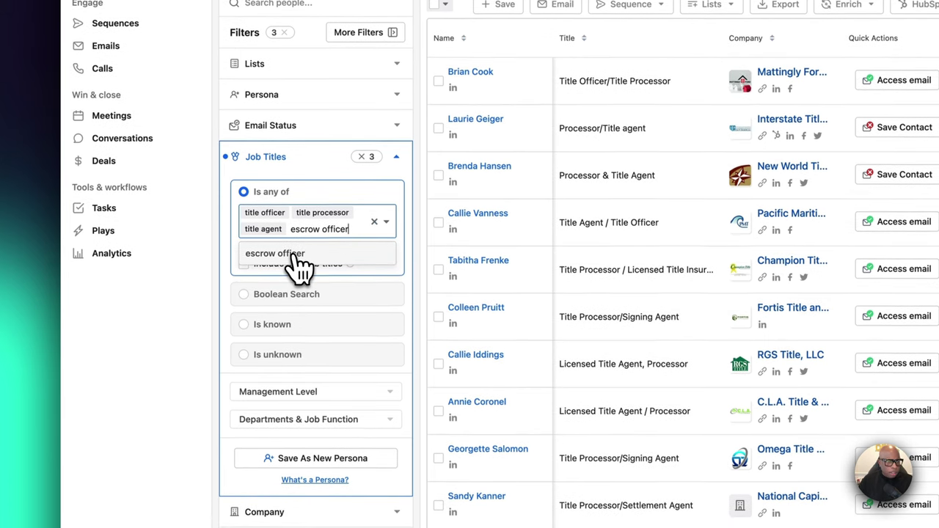
text(es)
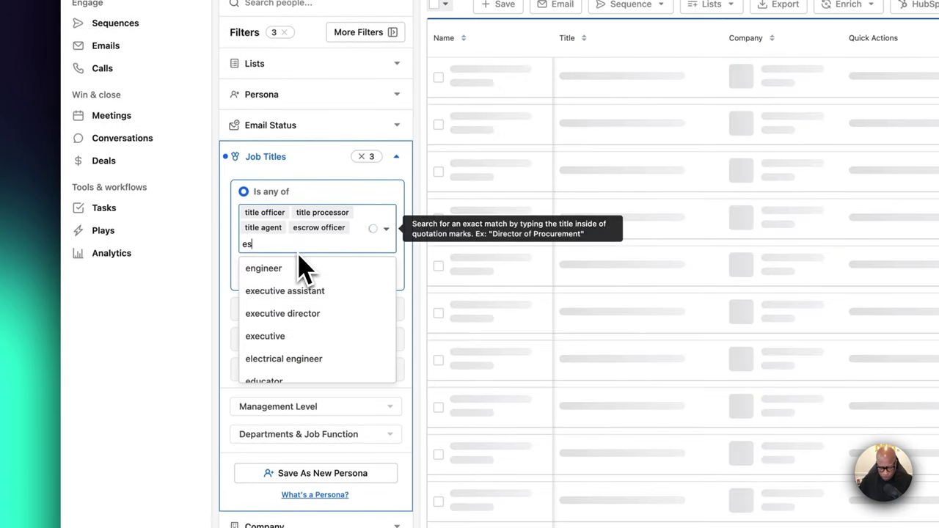
text(crow assistant)
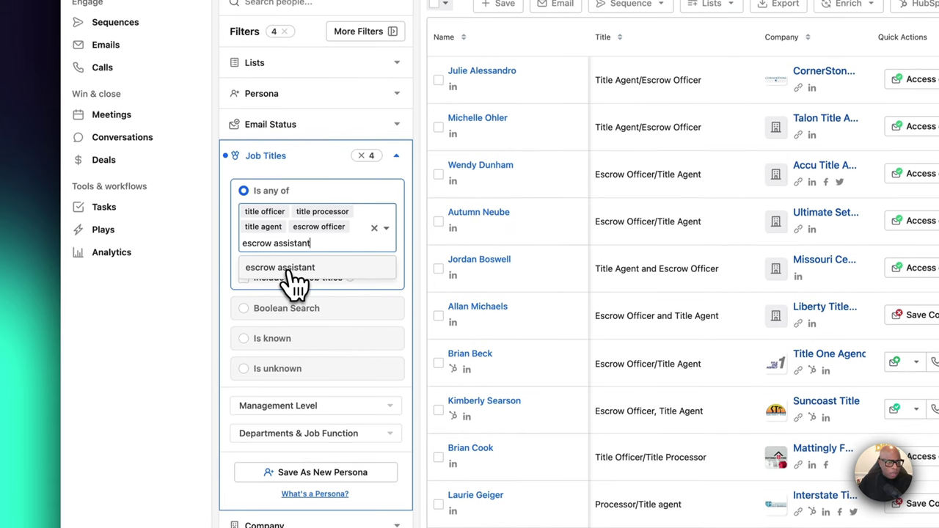
click(332, 266)
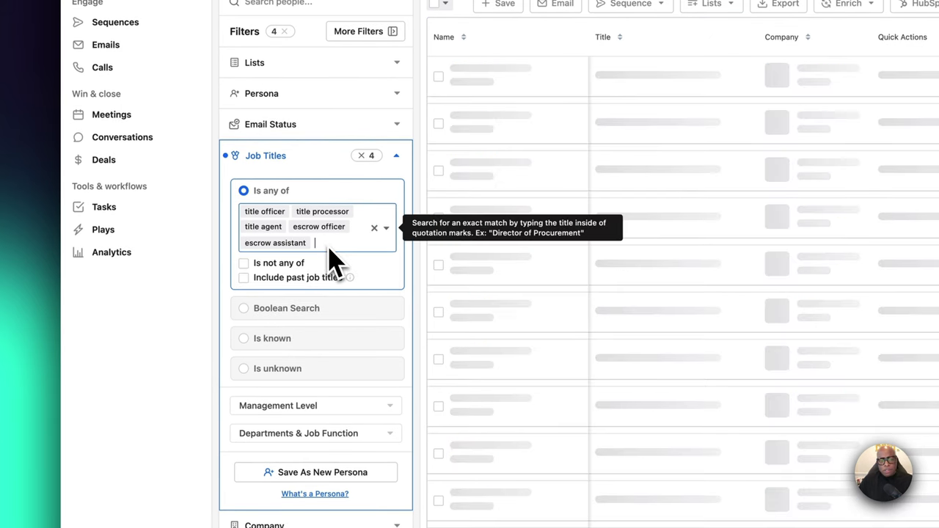
- Add "settlement officer" to the included job titles
text(set)
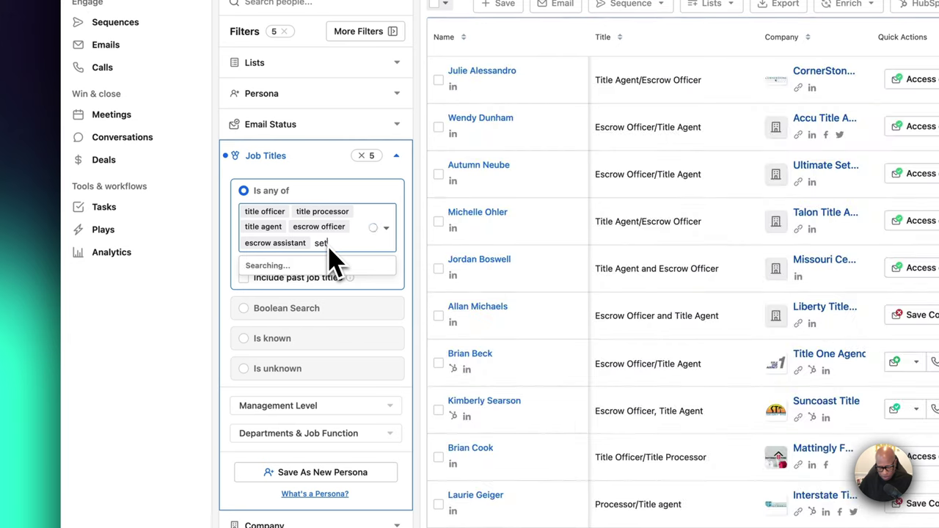
text(tlment o)
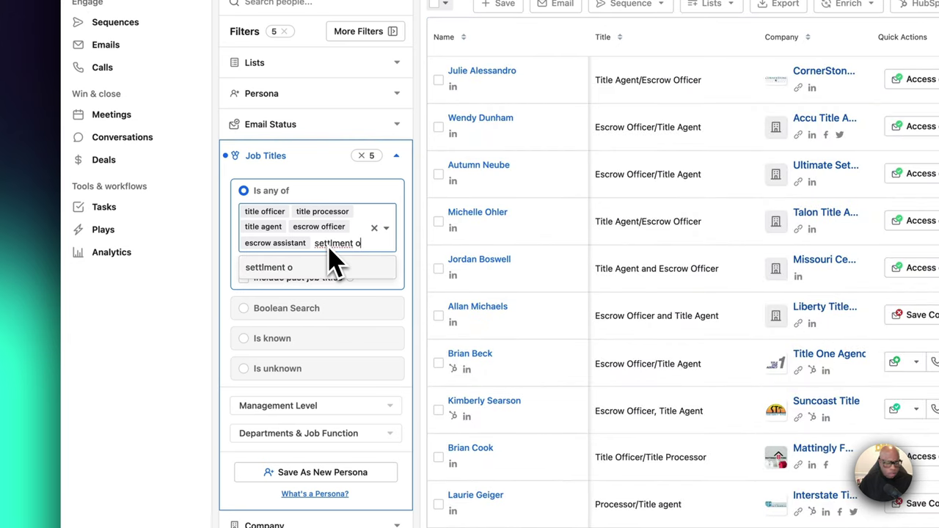
key(BackSpace)
key(BackSpace)
key(BackSpace)
key(BackSpace)
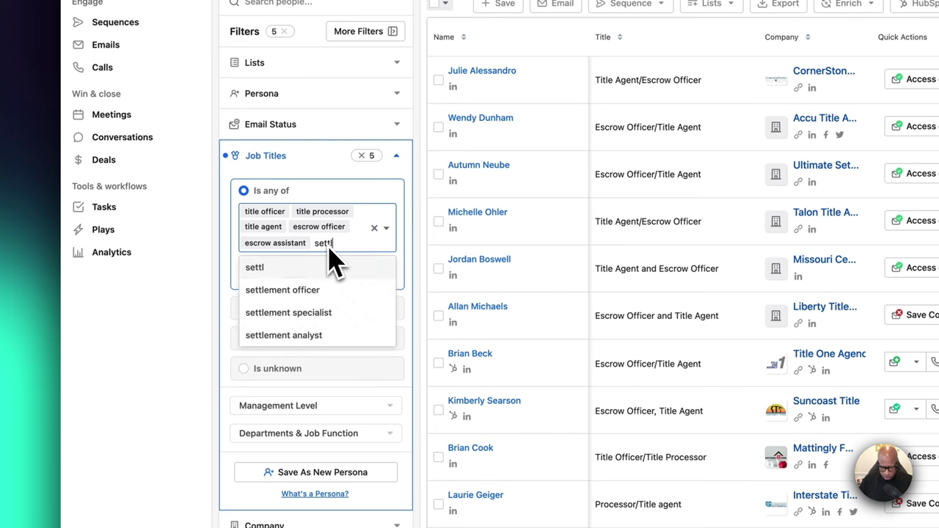
text(ement)
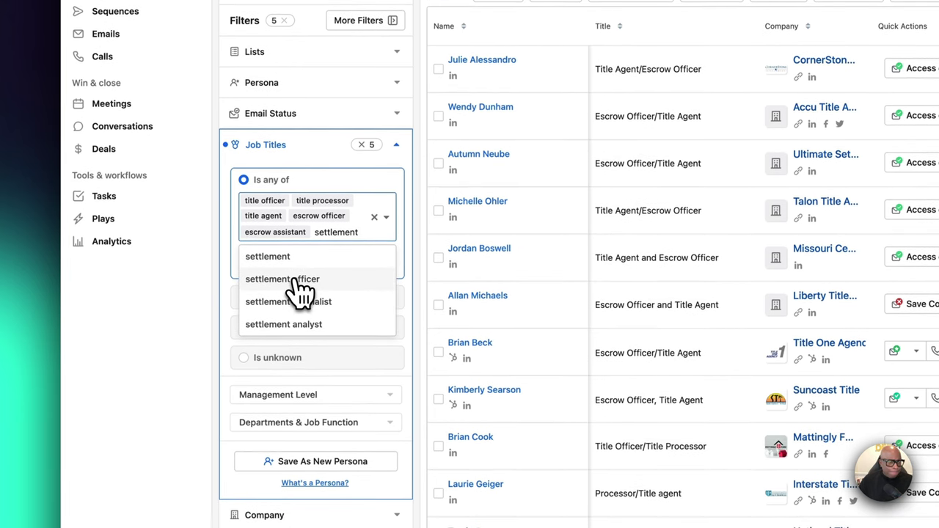
click(300, 281)
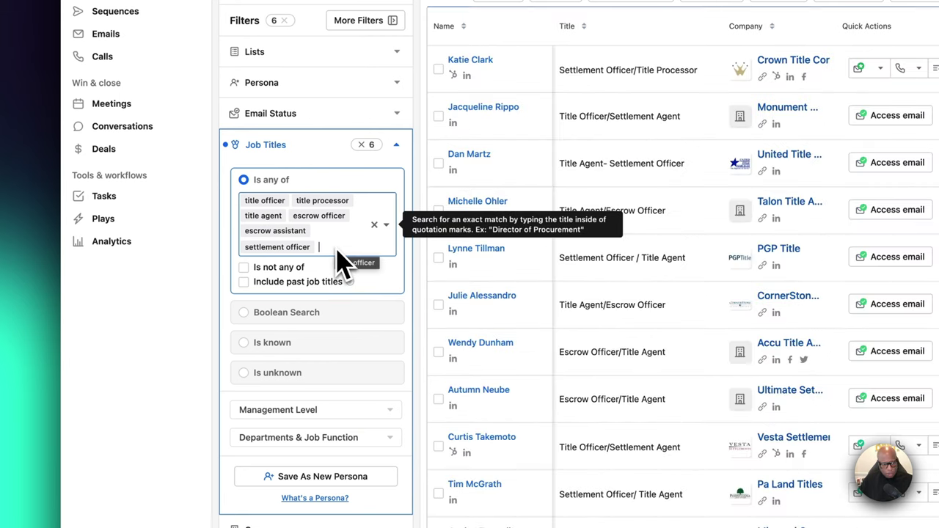
- Add "escrow manager" to the job title filter and collapse the Job Titles section
text(escrow manag)
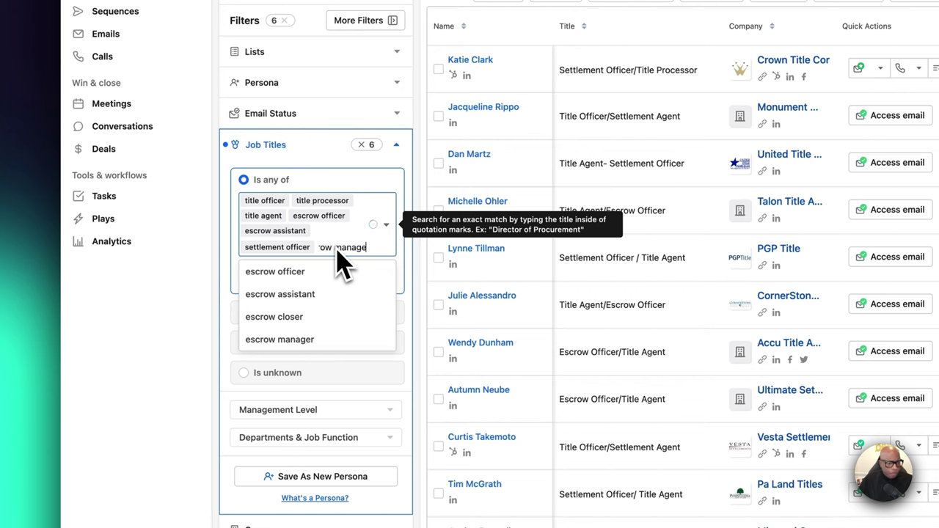
text(e)
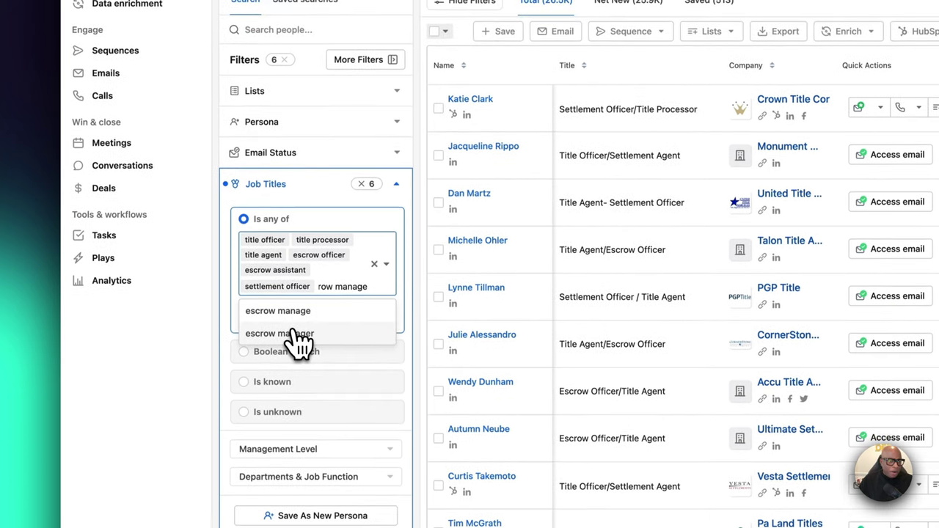
click(297, 334)
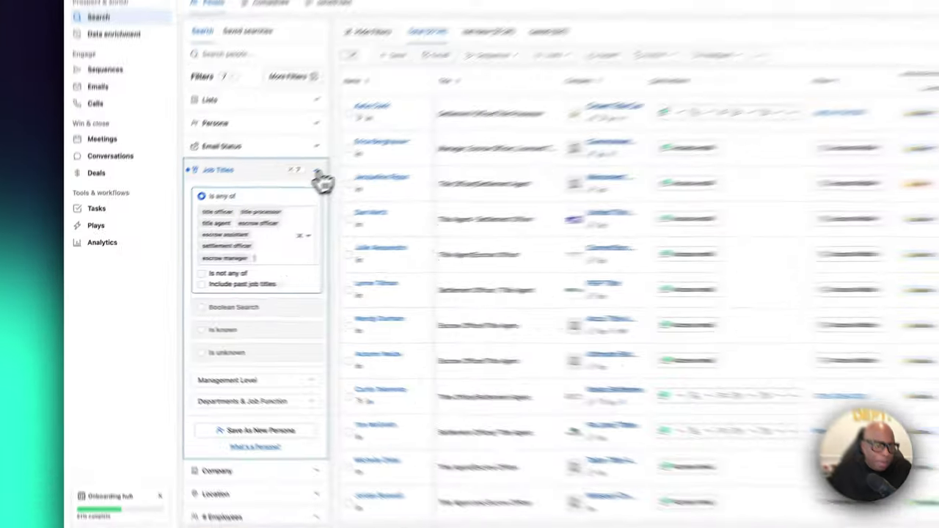
click(235, 212)
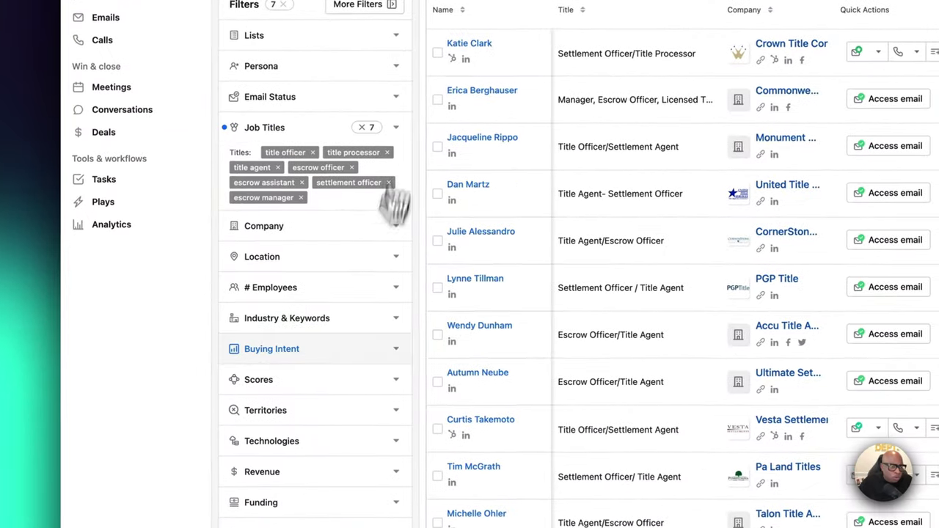
- Restrict the contact location to the region "Florida, US"
click(301, 257)
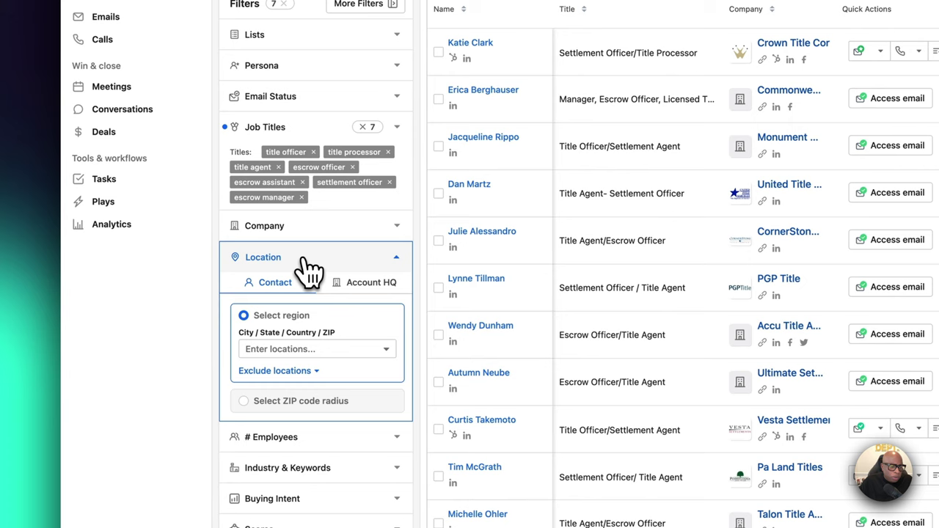
click(264, 349)
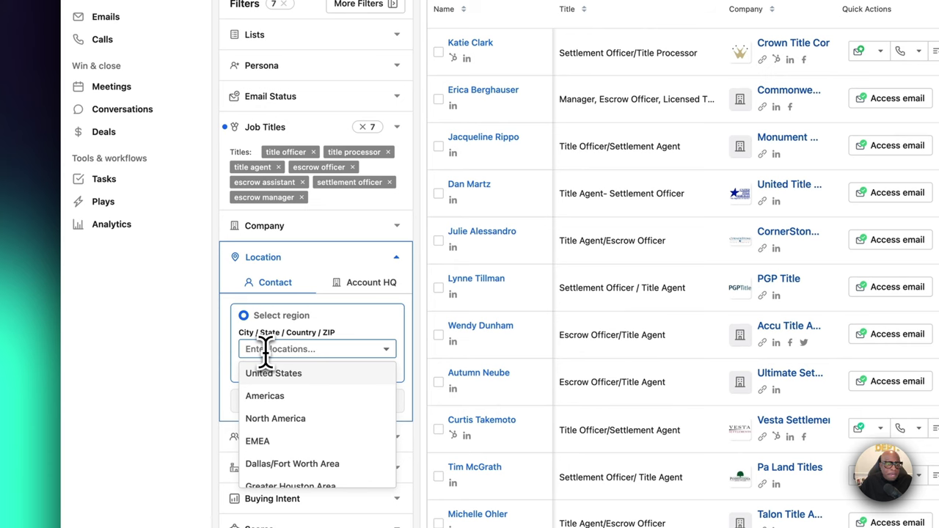
text(florida)
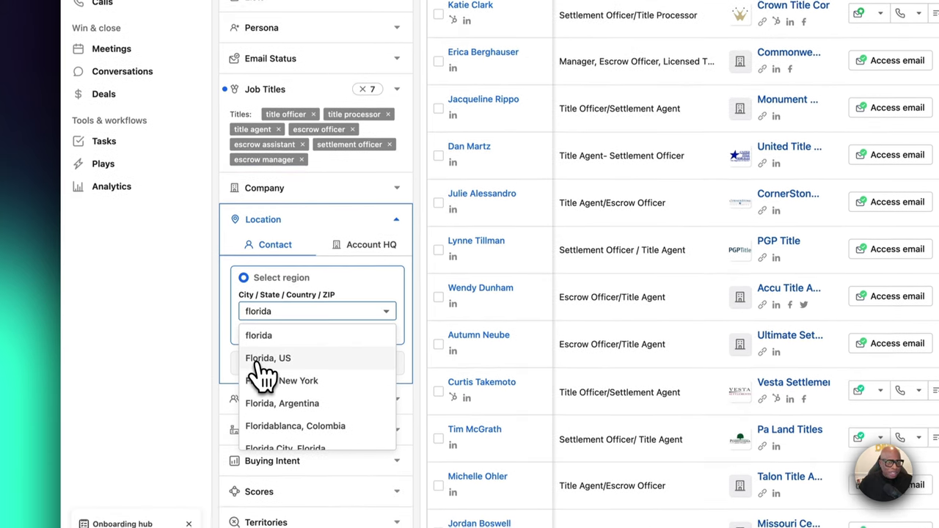
click(297, 356)
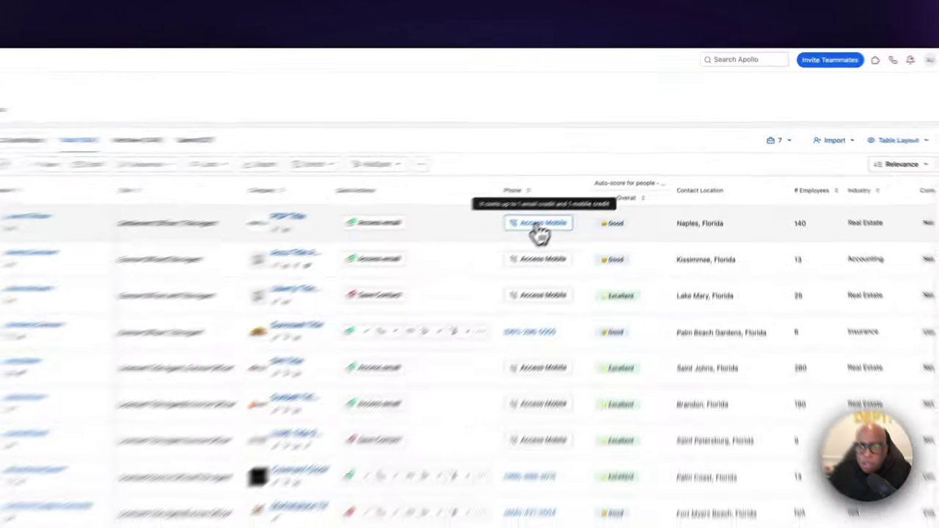
- Request the mobile number of the PGP Title contact and the direct dial of the Suncoast Title contact
click(539, 230)
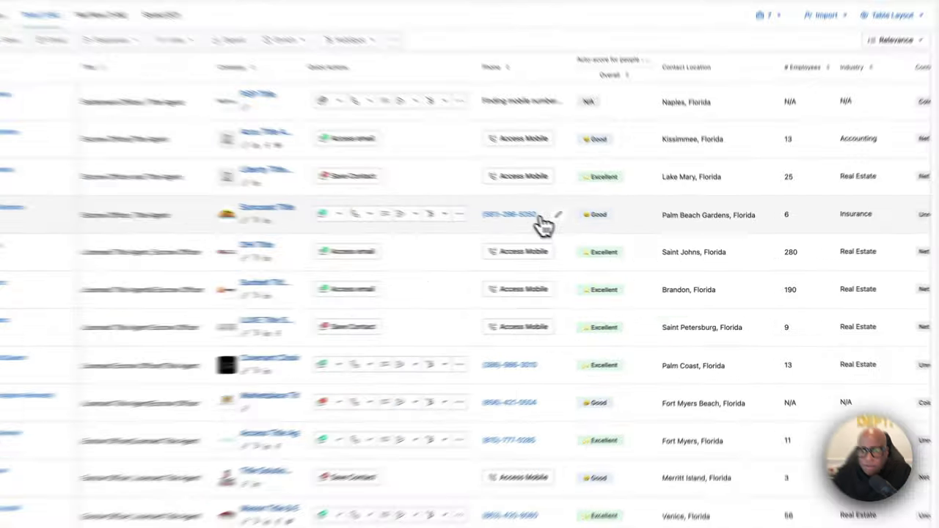
click(622, 246)
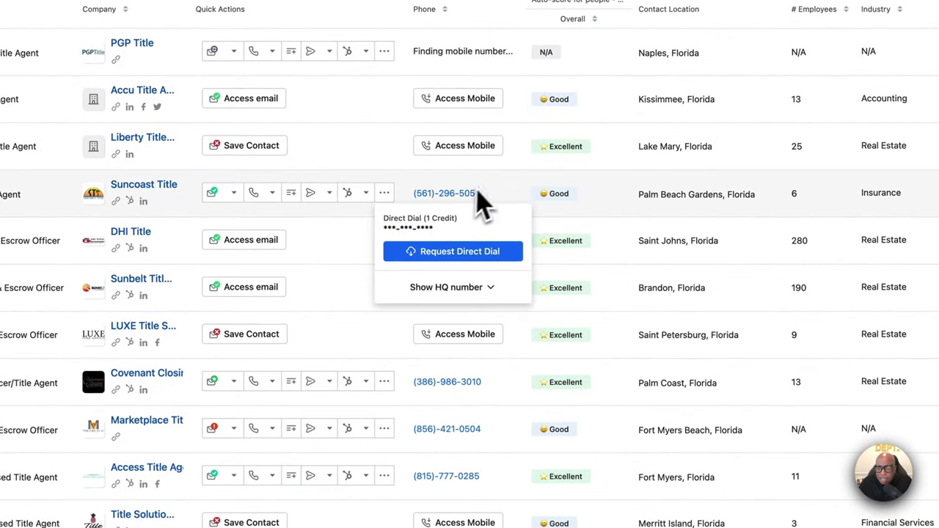
click(456, 251)
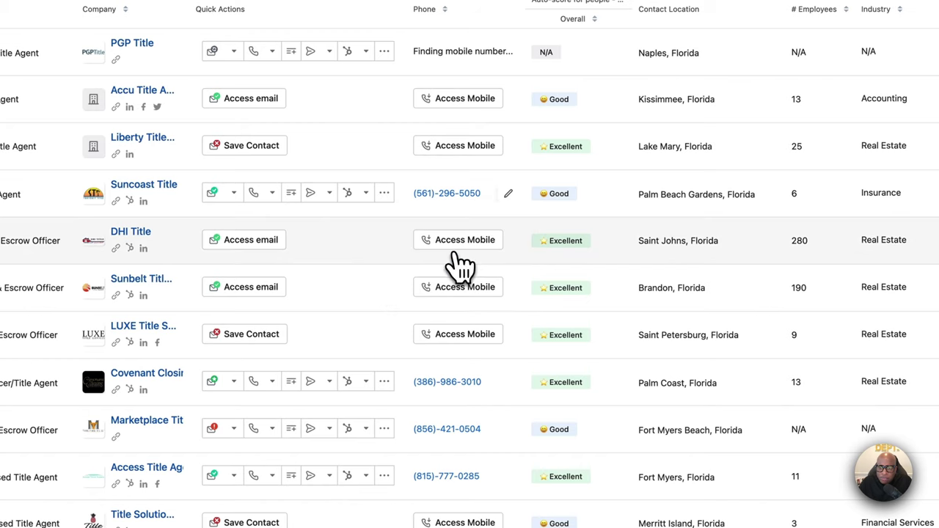
- View the Suncoast Title contact's phone numbers and look over the PGP Title contact's details, closing them again
click(486, 193)
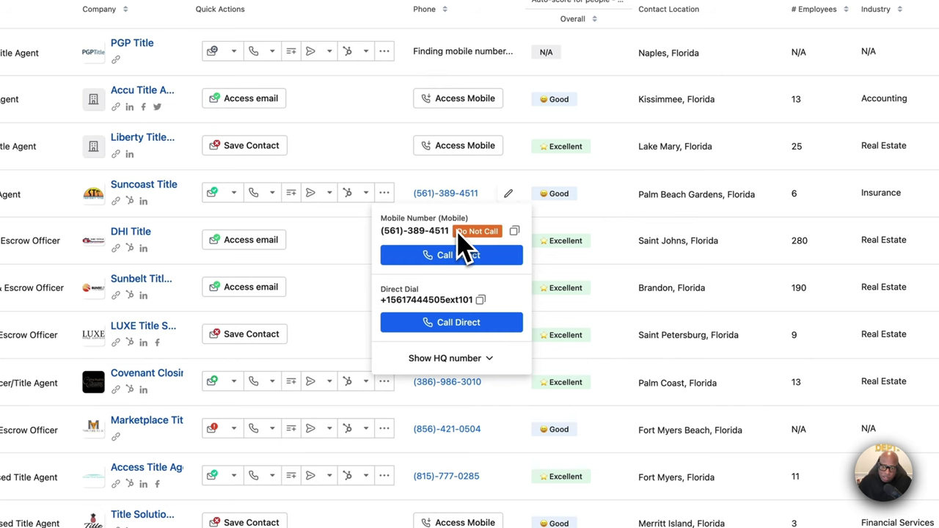
mouse_move(459, 232)
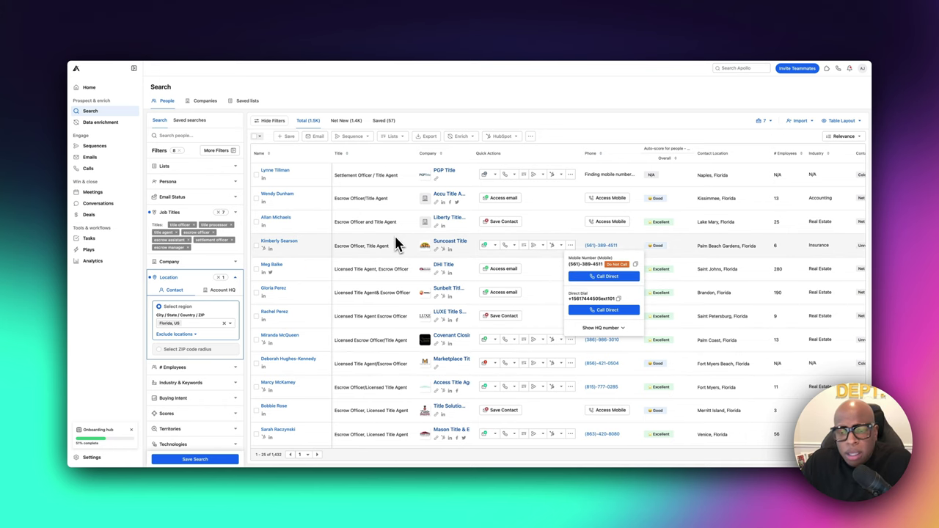
mouse_move(448, 243)
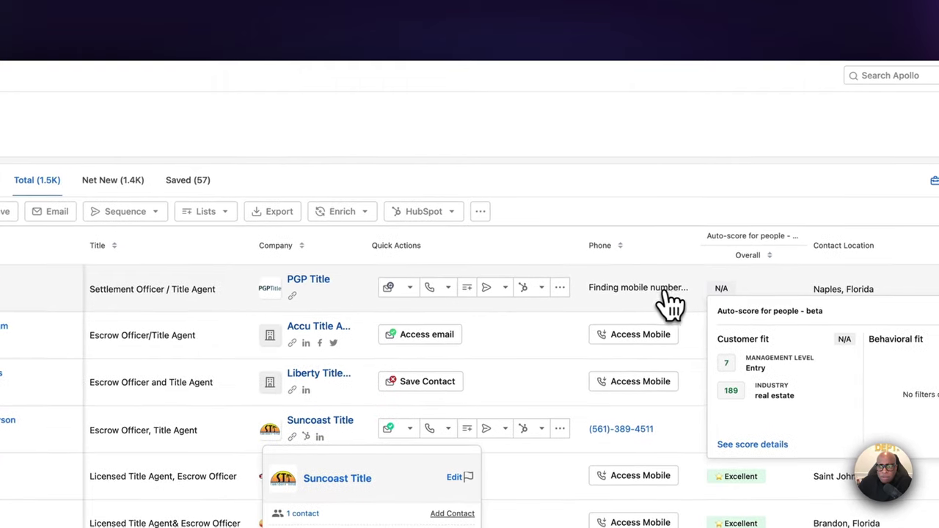
click(665, 291)
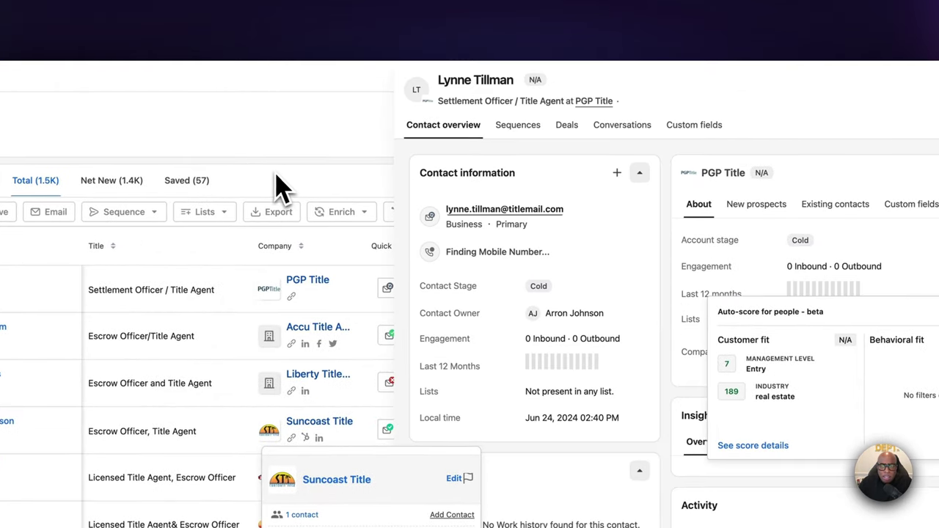
click(862, 89)
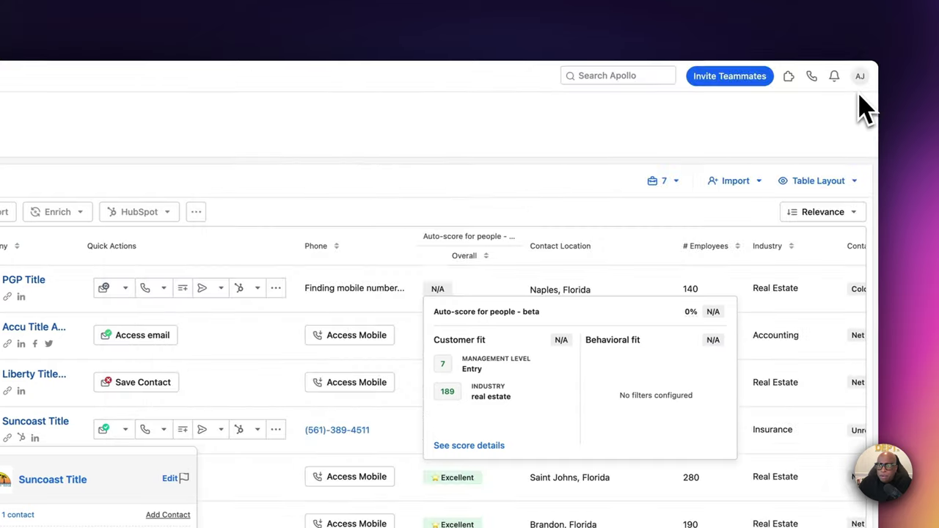
- Request the mobile numbers of the Accu Title, DHI Title and Sunbelt Title contacts
scroll(430, 258, down, 2)
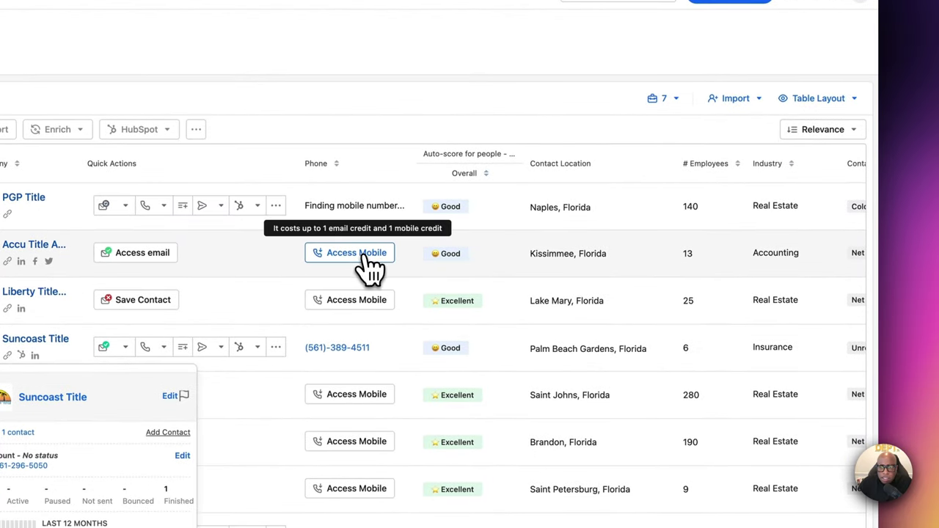
click(367, 257)
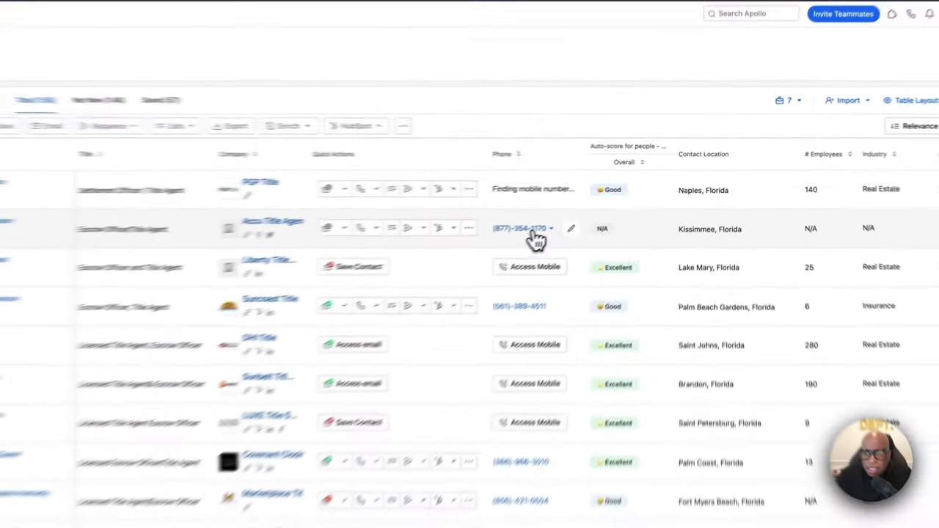
click(606, 203)
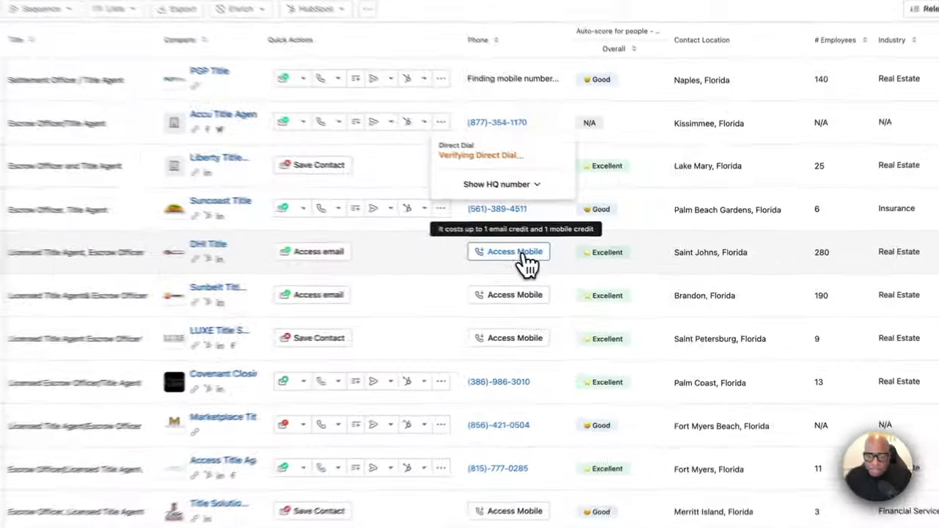
click(614, 273)
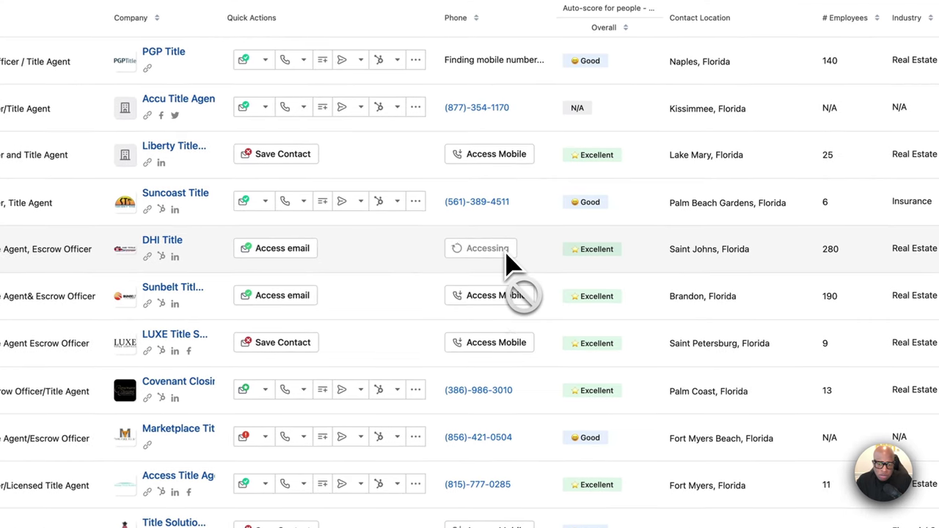
click(499, 297)
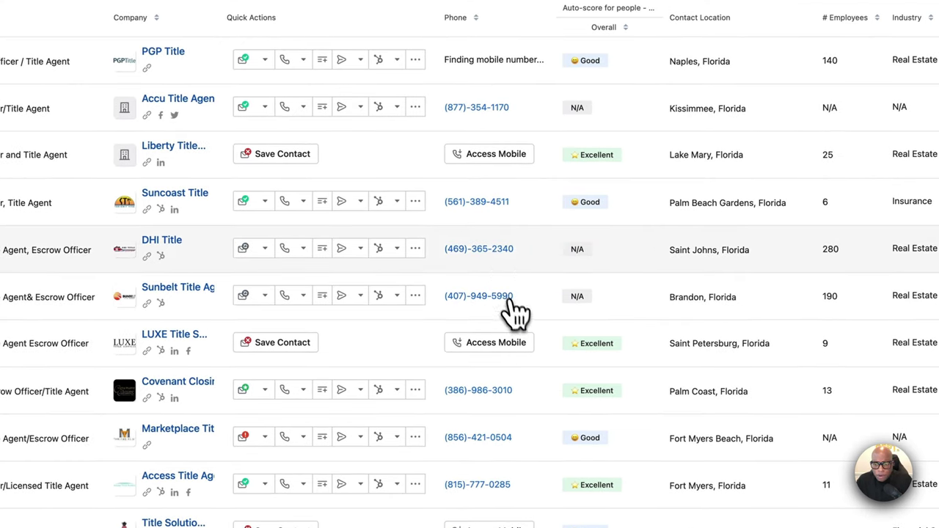
- View the phone details of the DHI Title, Sunbelt Title, Suncoast Title and Accu Title contacts
click(512, 252)
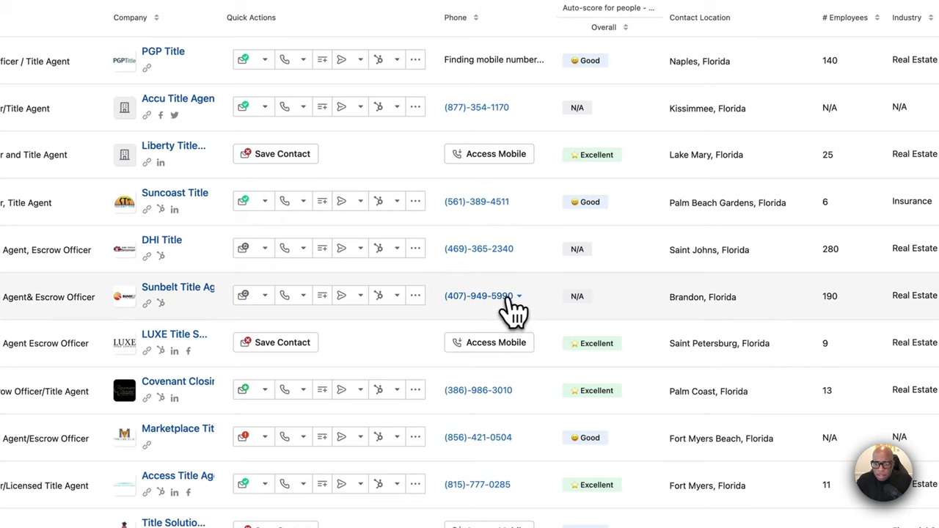
click(516, 298)
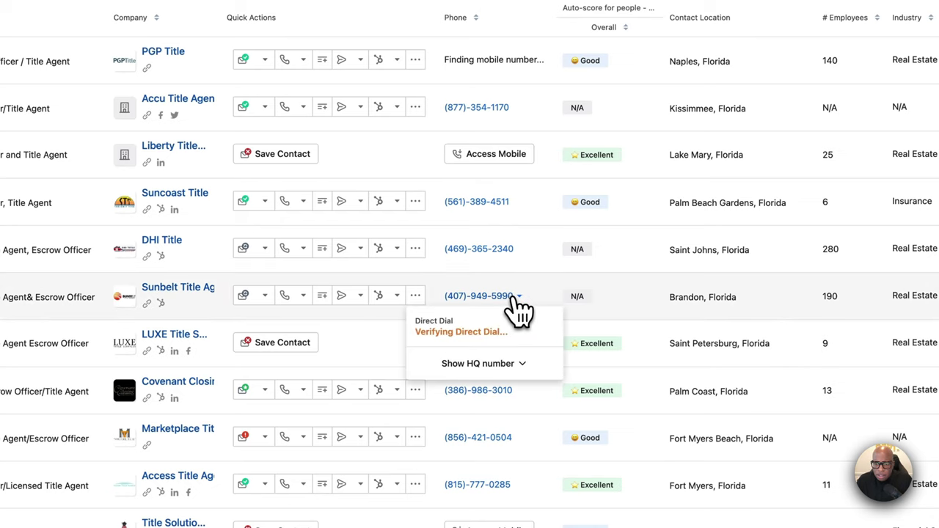
click(522, 211)
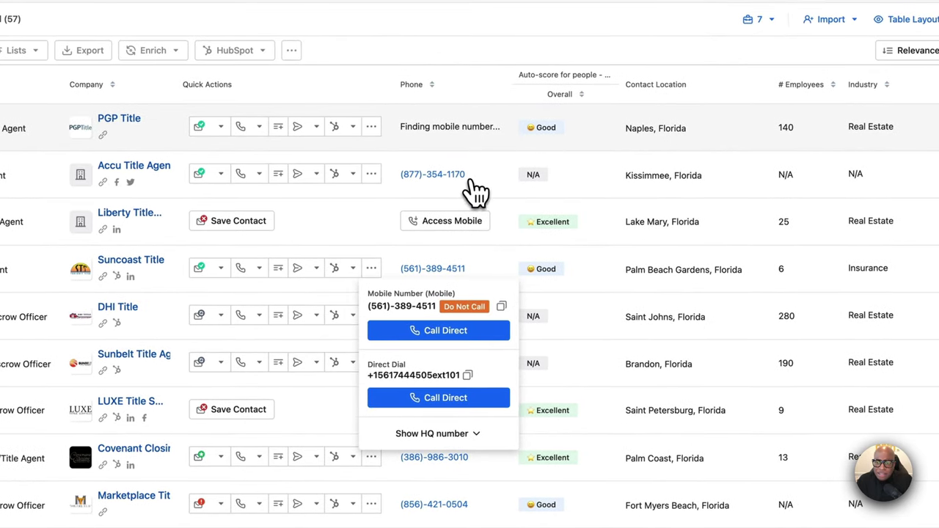
click(466, 180)
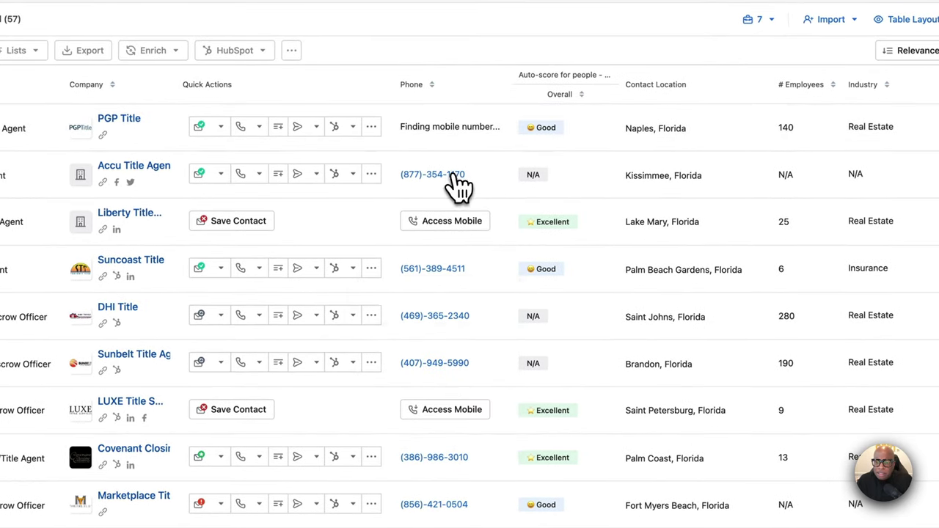
click(455, 187)
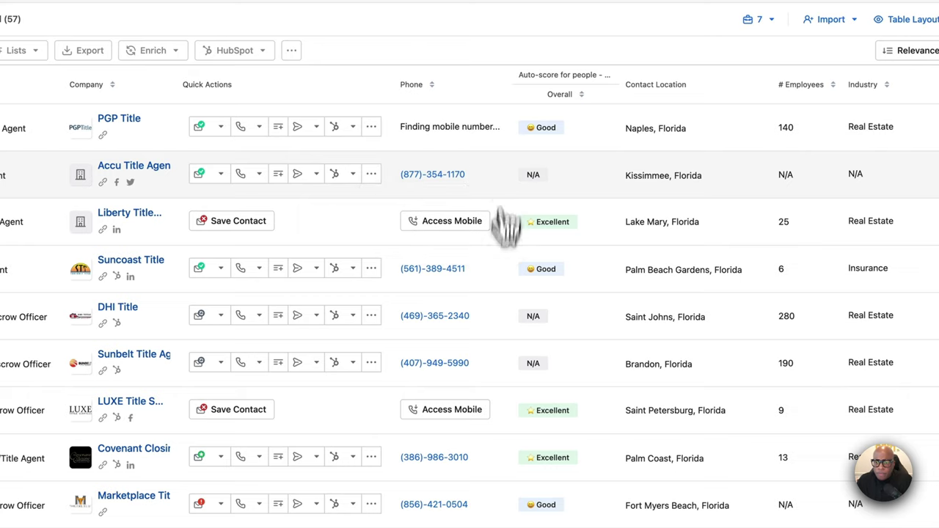
- Look over the people results, the applied job title and location filters, and the other available filter categories
scroll(503, 225, down, 5)
scroll(486, 367, up, 4)
scroll(492, 374, up, 3)
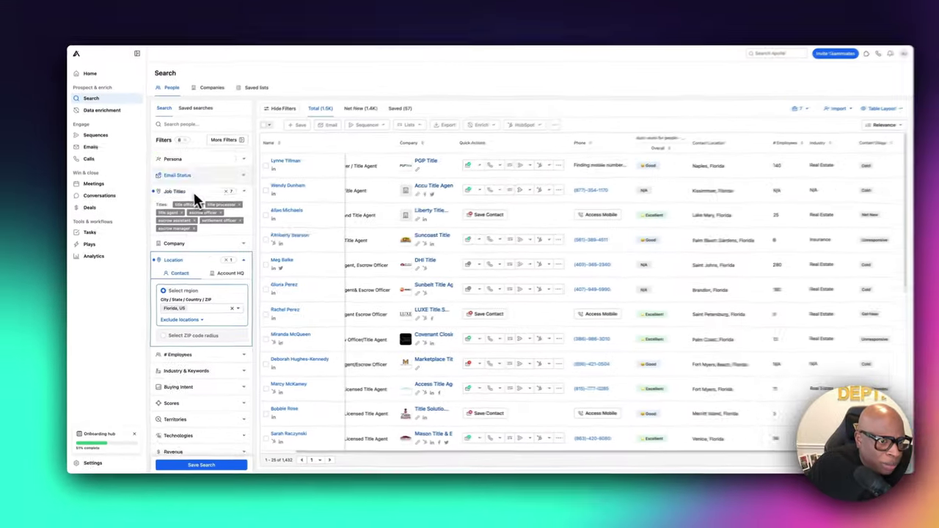
scroll(220, 278, down, 3)
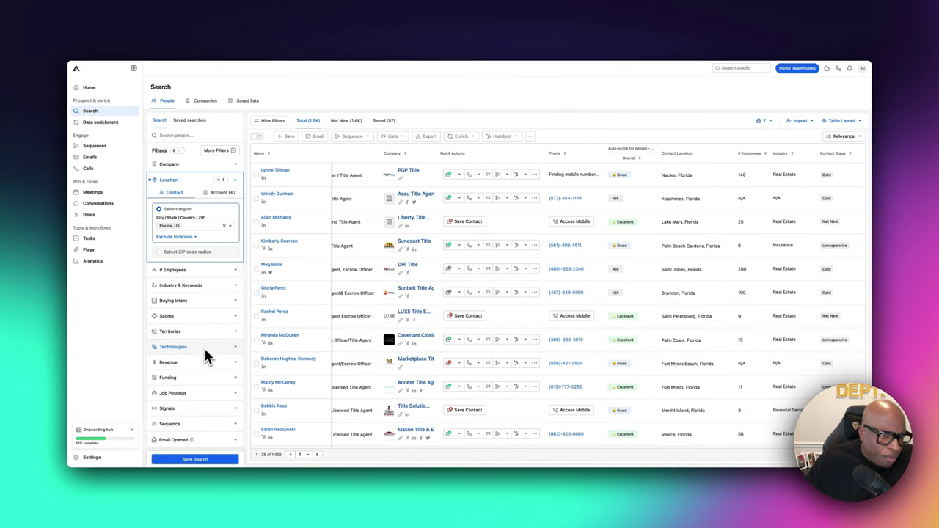
scroll(203, 346, up, 2)
scroll(204, 343, up, 1)
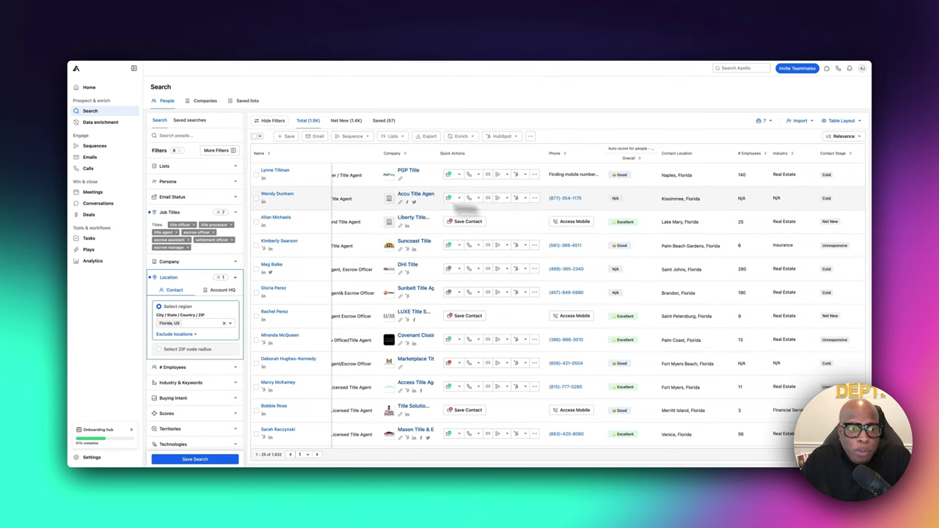
- Select 25 people from the results with no per-company limit, and check the HubSpot options for the selection
scroll(288, 177, left, 1)
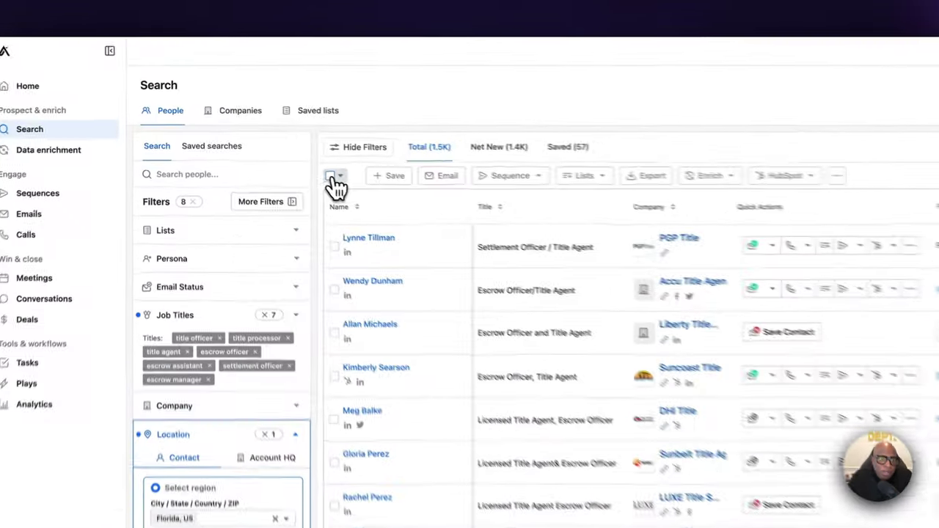
click(260, 137)
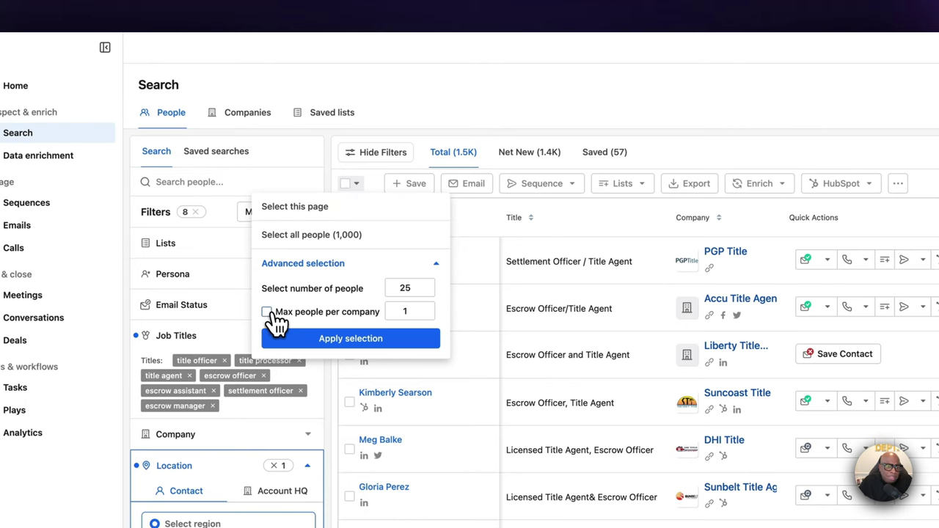
click(267, 312)
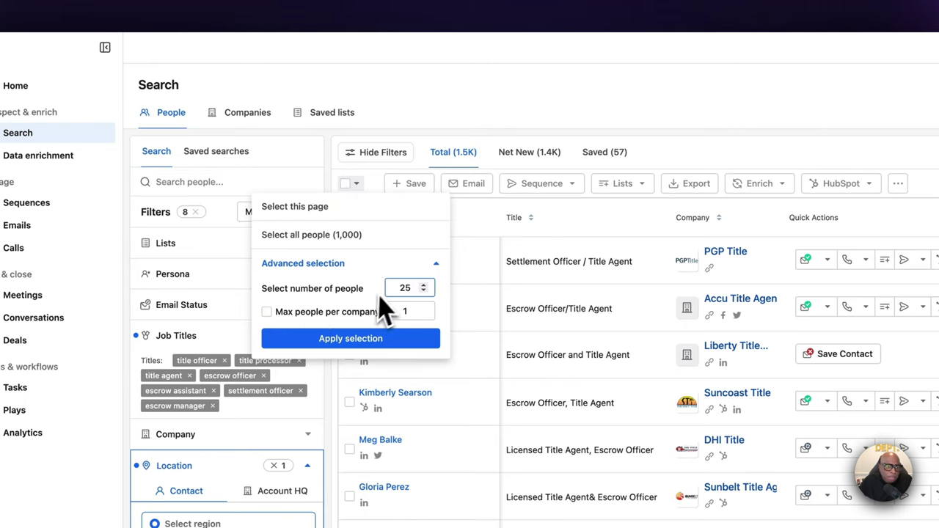
click(353, 342)
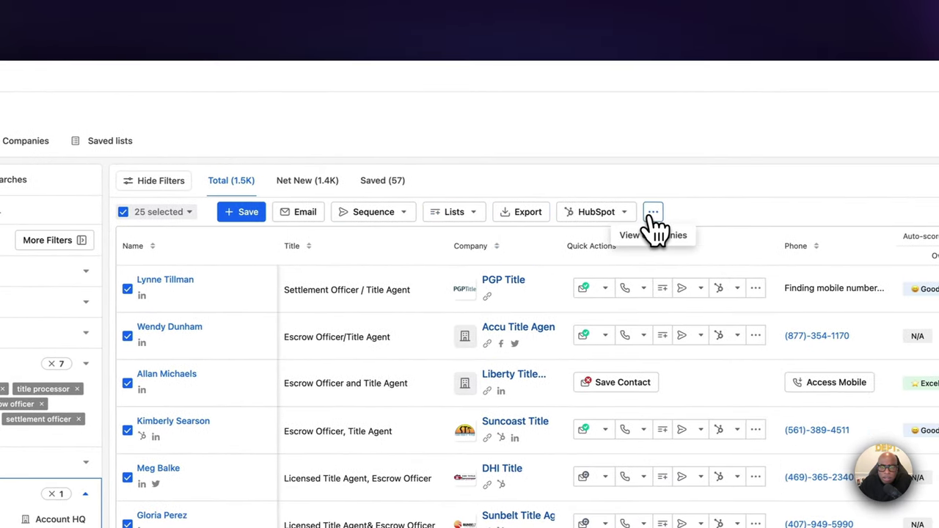
click(629, 214)
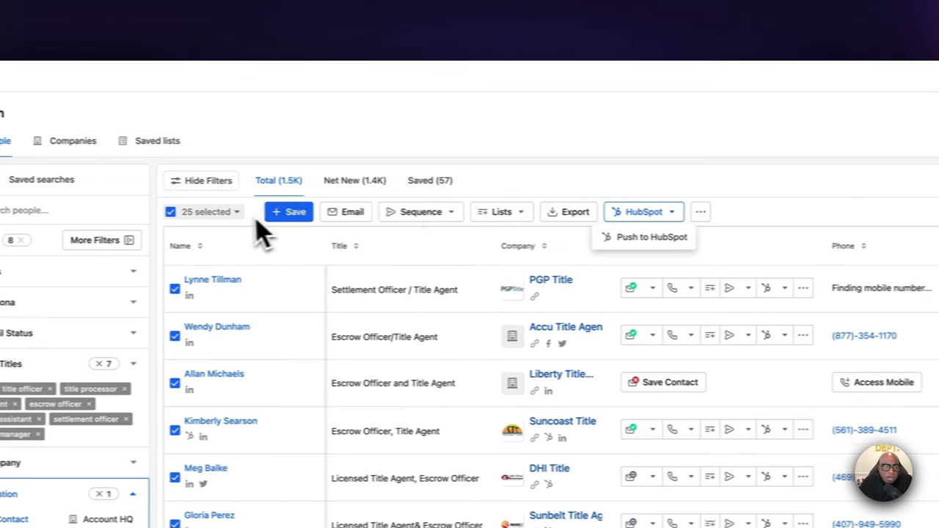
click(674, 191)
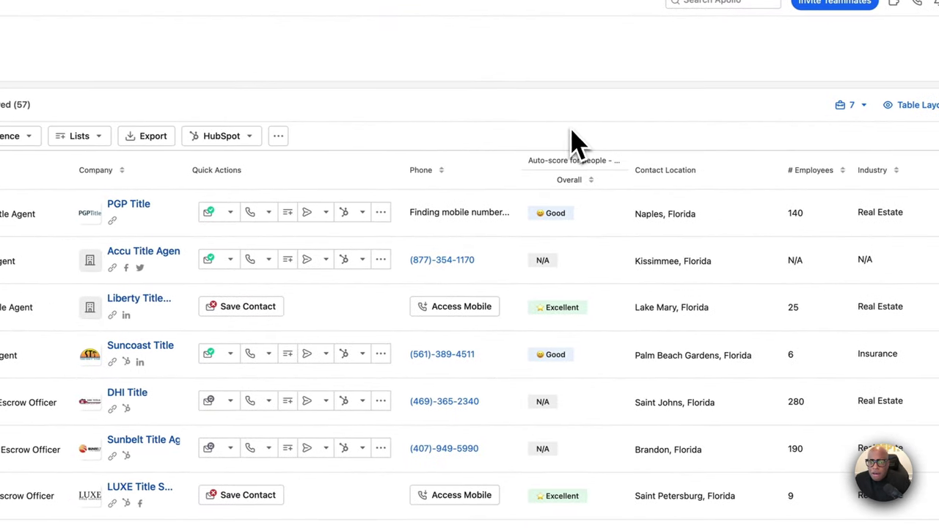
- Check the direct dial and mobile details of the Accu Title, Suncoast Title and DHI Title contacts again, closing each one
click(429, 260)
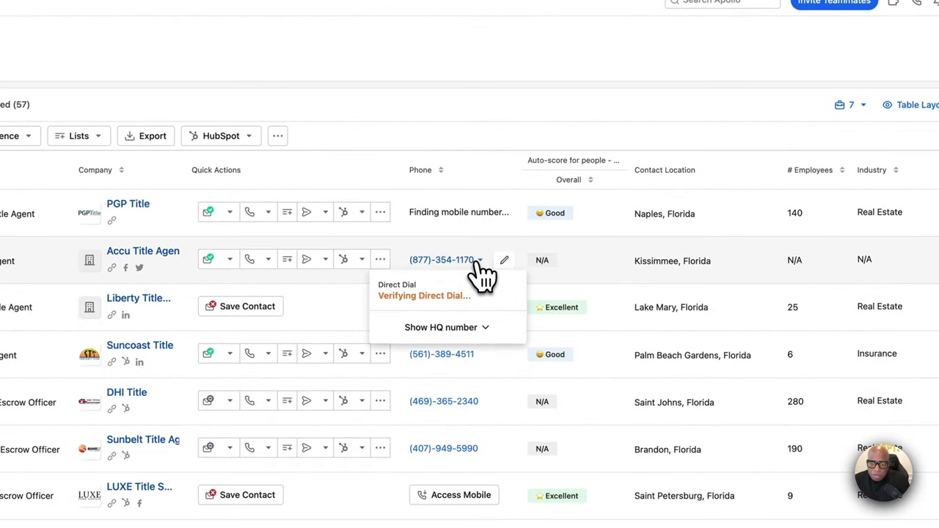
scroll(477, 205, down, 1)
click(496, 171)
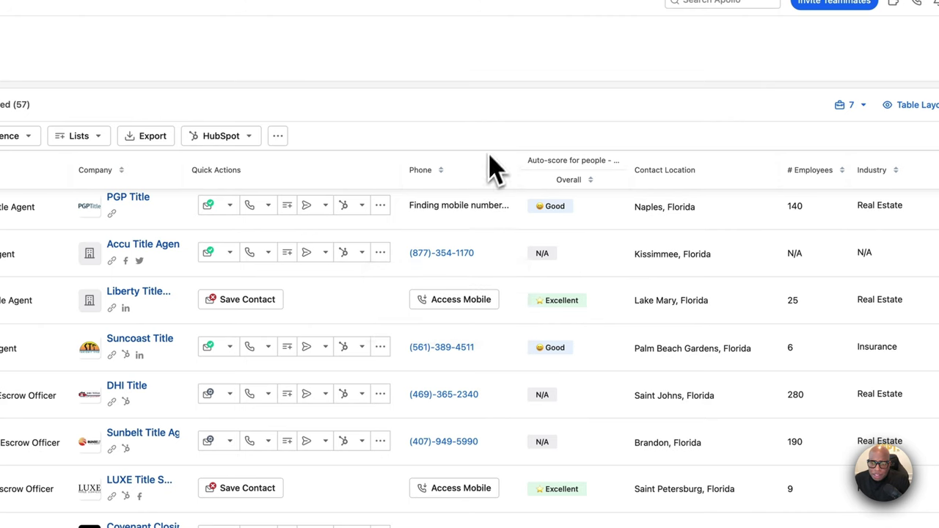
click(470, 349)
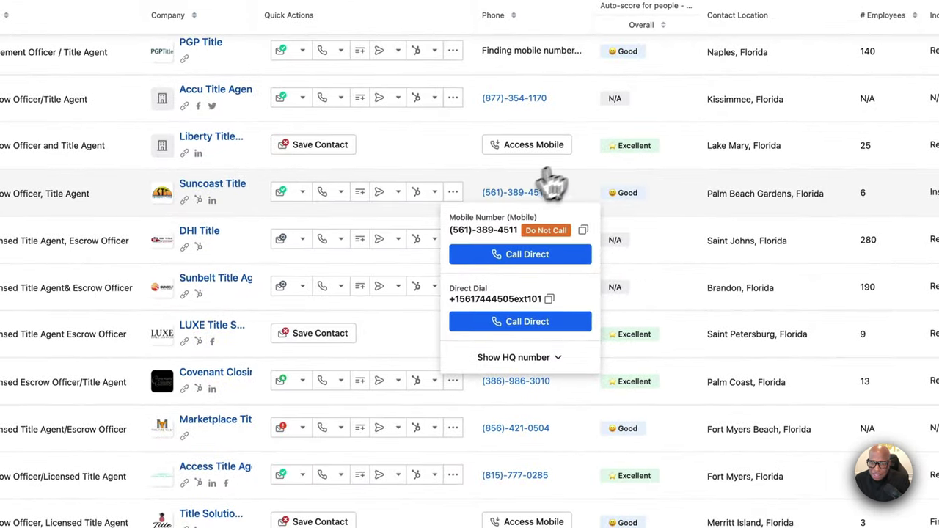
click(591, 198)
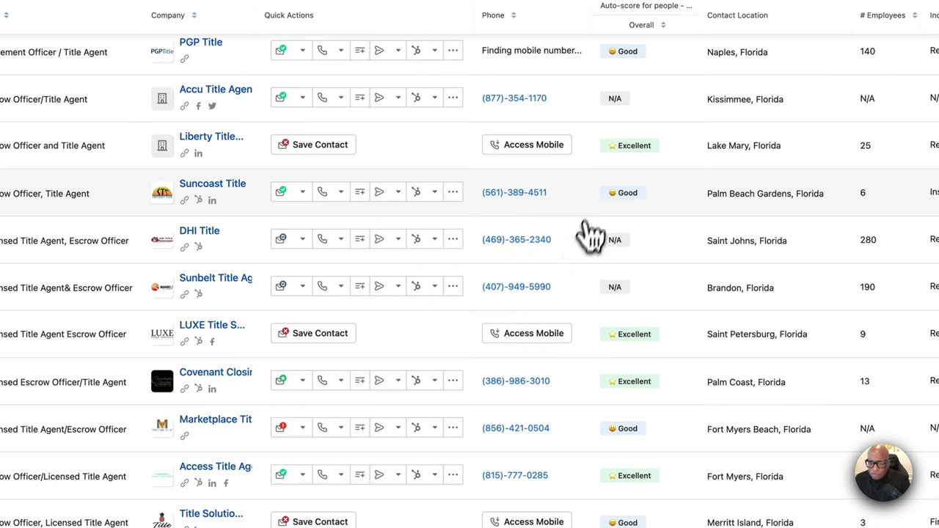
click(554, 248)
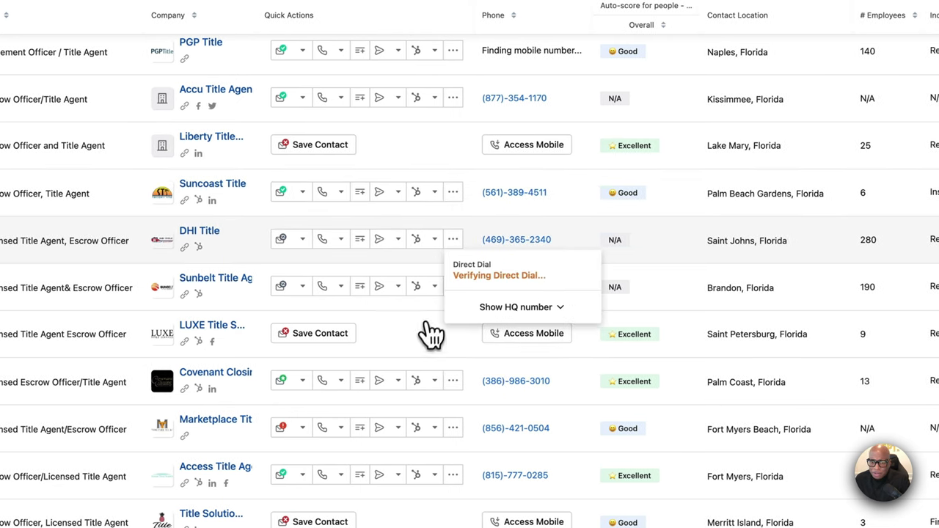
click(568, 216)
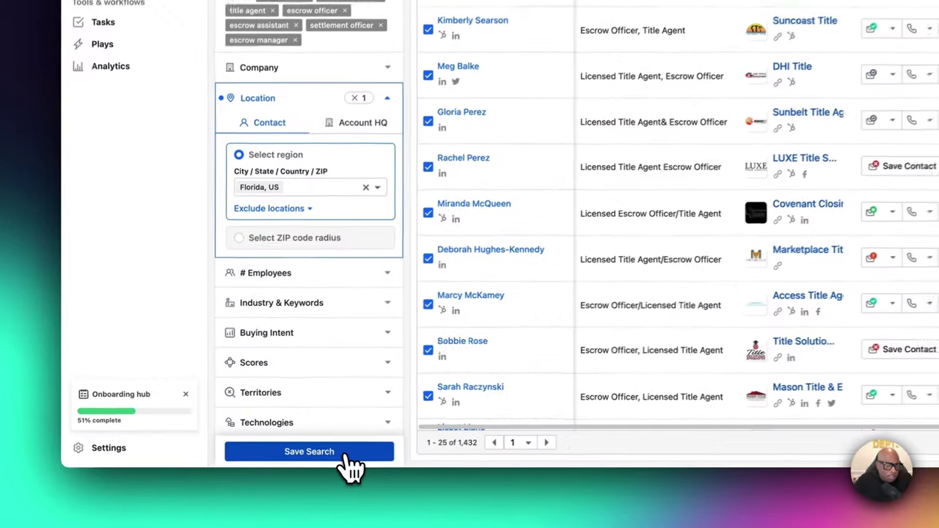
- Enter "FL Title Agents" as the name of a new saved search and discard it without saving
click(213, 460)
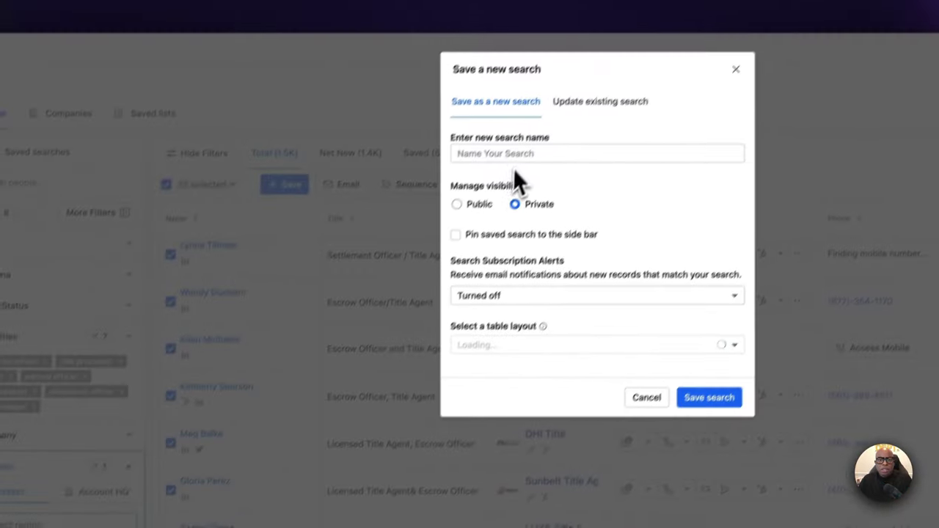
click(497, 179)
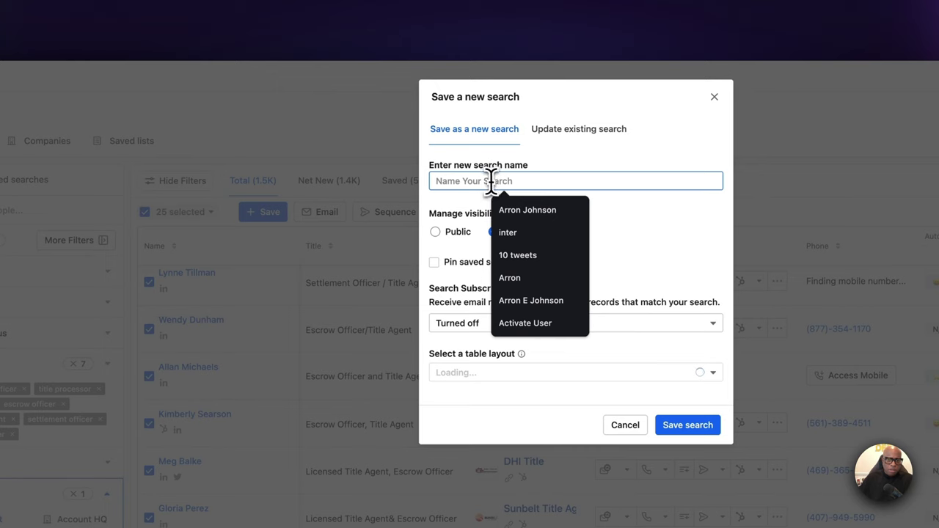
text(FL Title)
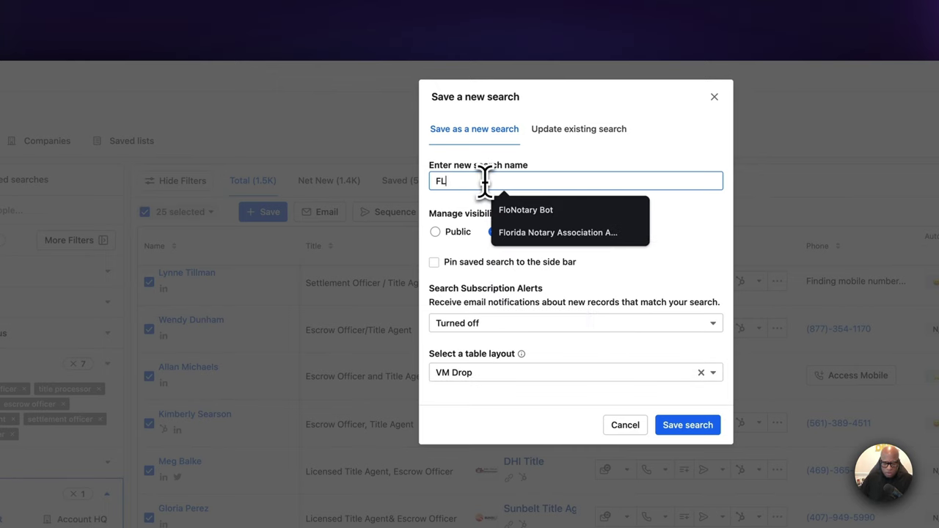
text( Agents)
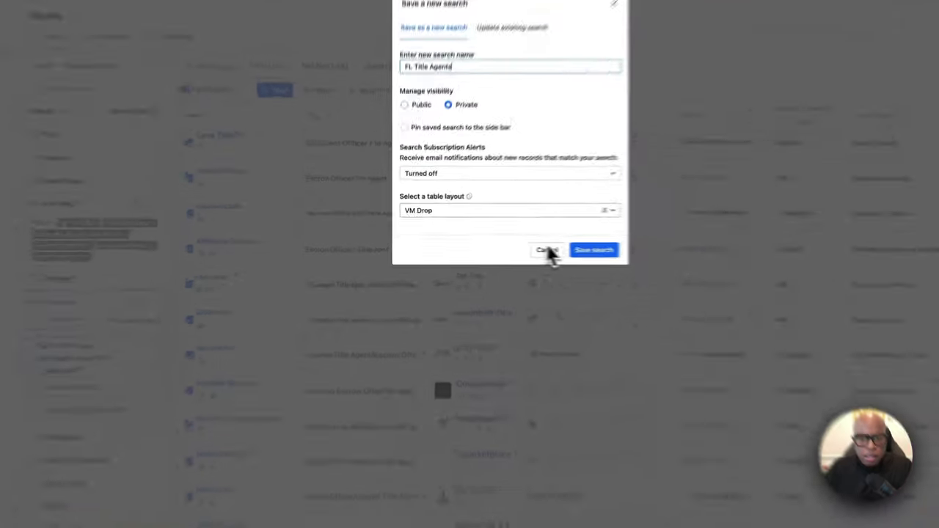
click(494, 243)
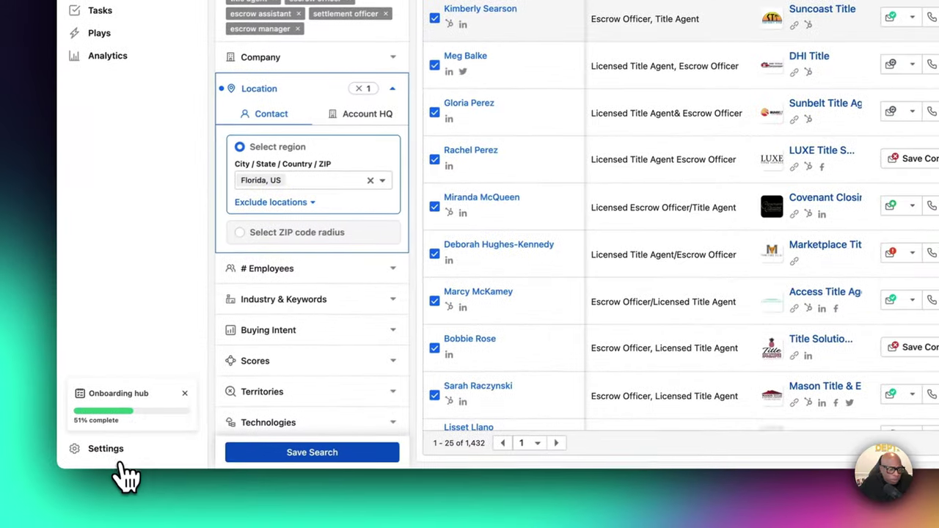
- Open the contact object settings and examine how Apollo contact stages are mapped to HubSpot lead statuses
click(115, 451)
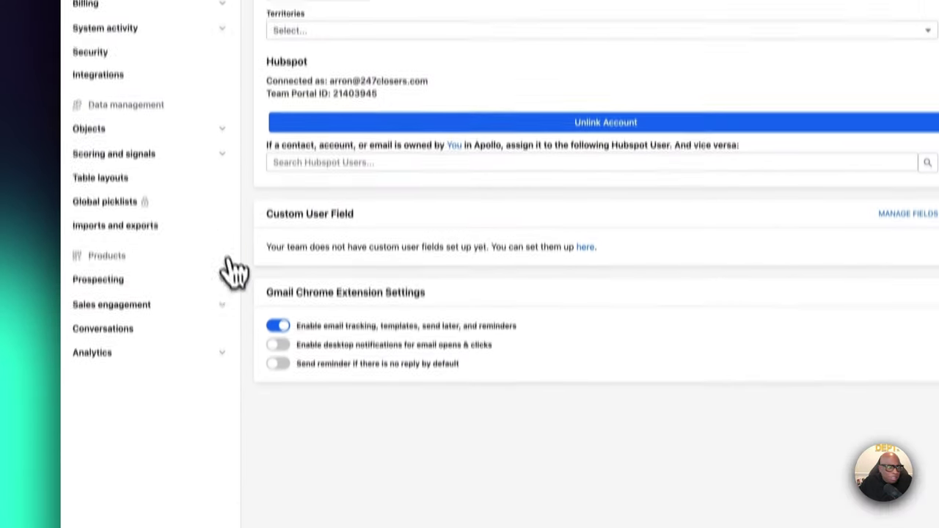
click(110, 5)
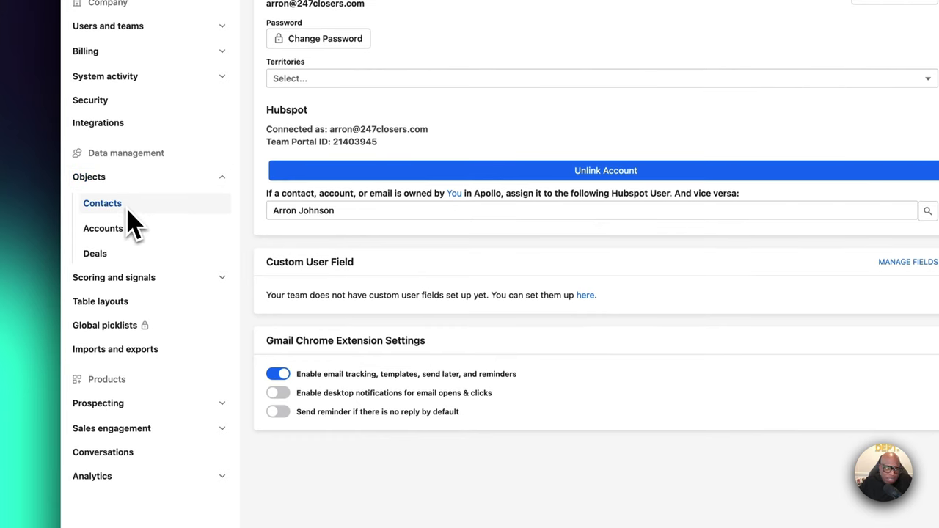
click(107, 206)
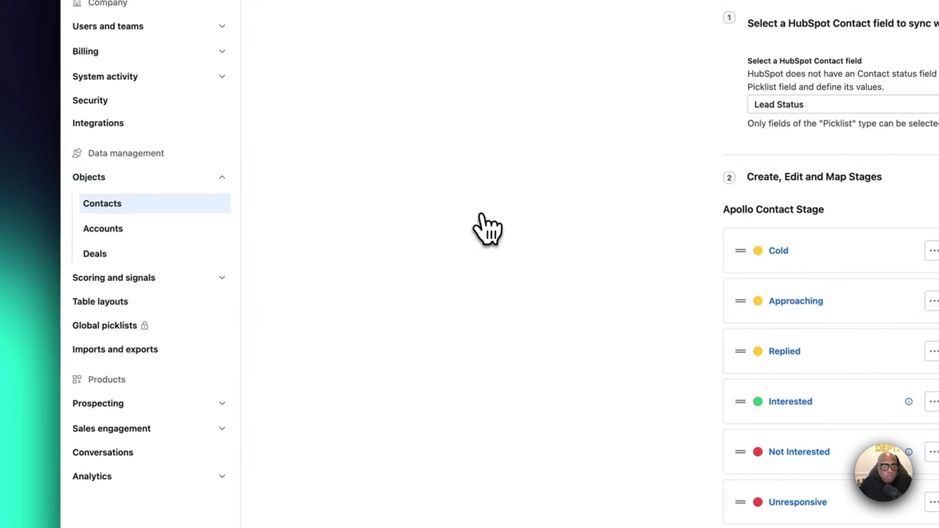
scroll(484, 229, down, 5)
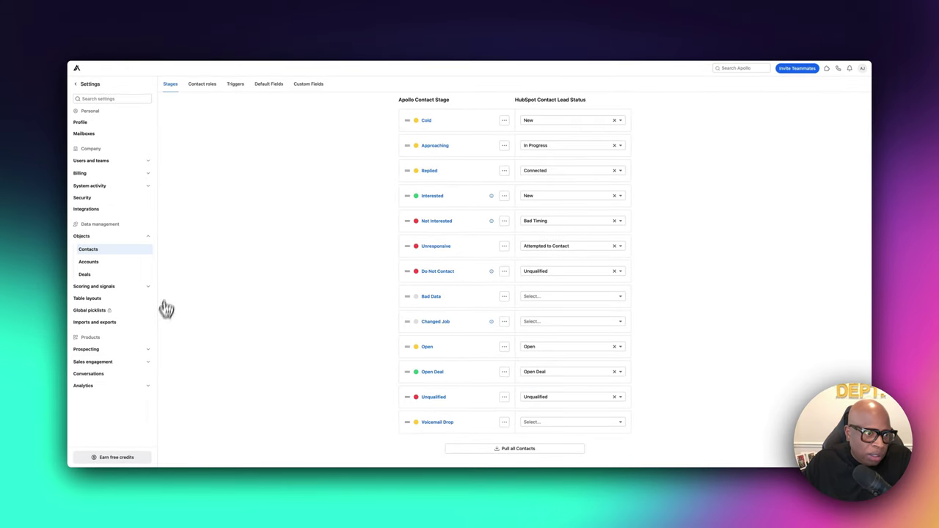
click(95, 253)
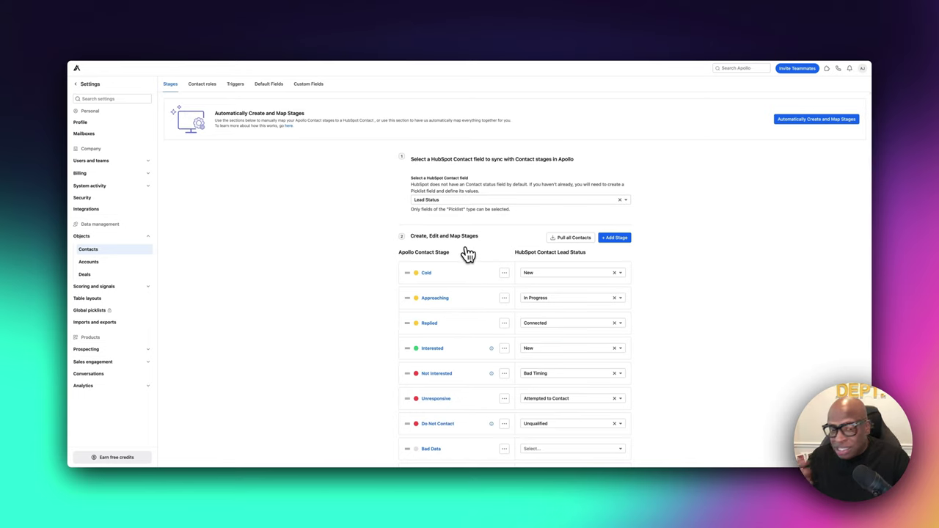
- Review the full list of Apollo contact stages and their HubSpot lead status mappings
scroll(485, 261, down, 5)
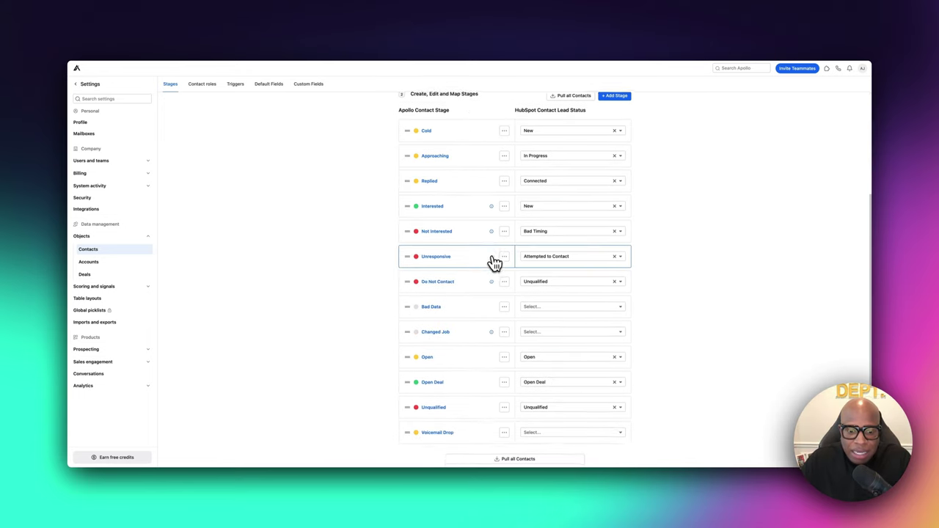
scroll(465, 432, up, 1)
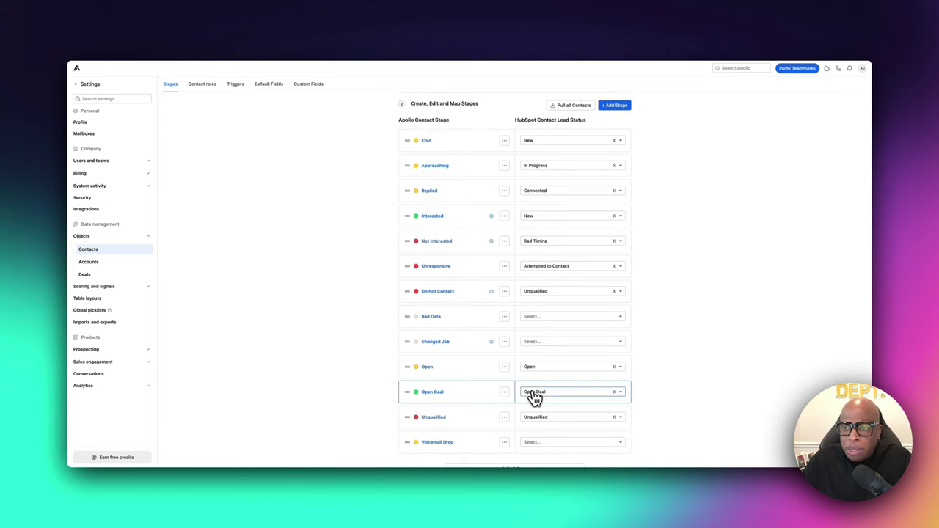
scroll(279, 296, up, 3)
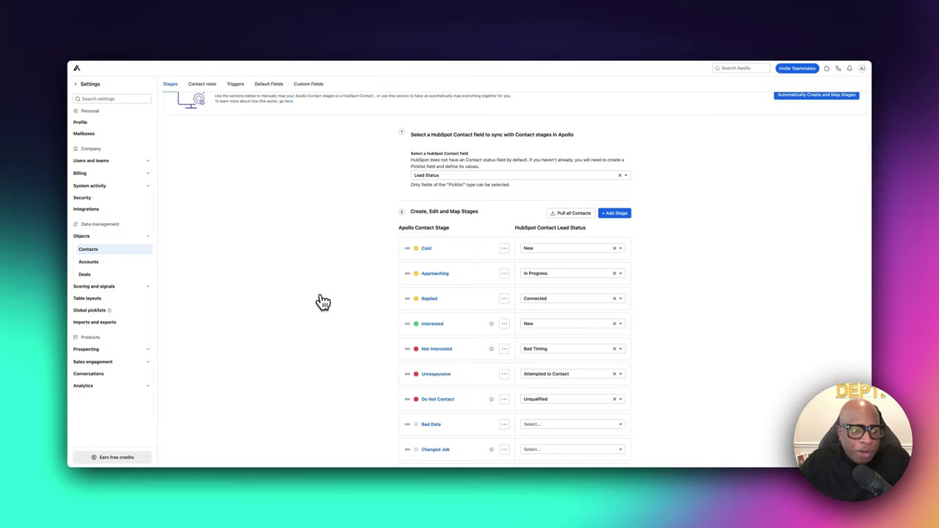
scroll(325, 303, up, 2)
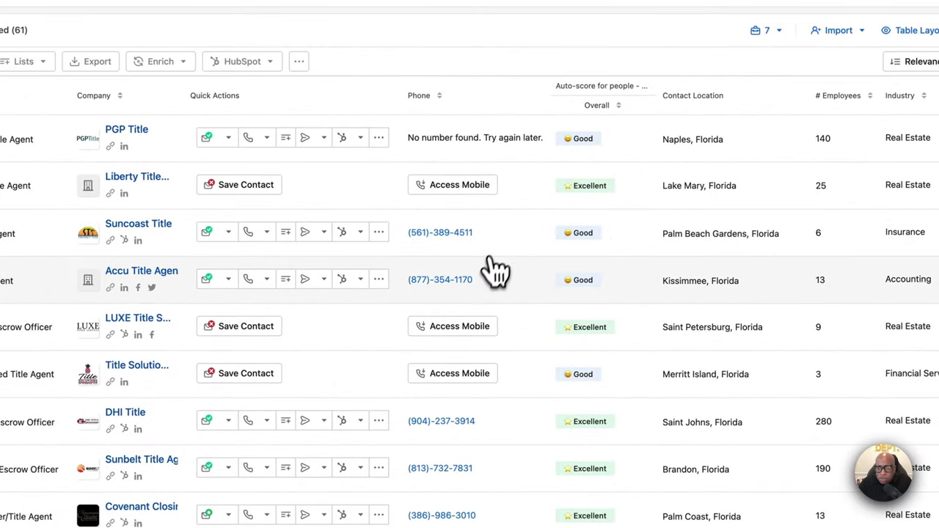
- Check the direct dial and mobile number details of the Accu Title and DHI Title contacts
mouse_move(486, 288)
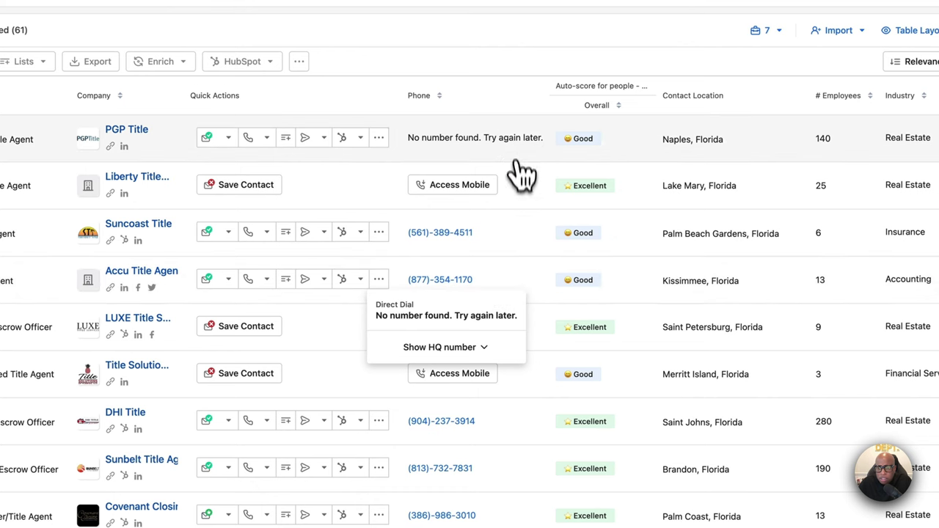
scroll(514, 161, down, 2)
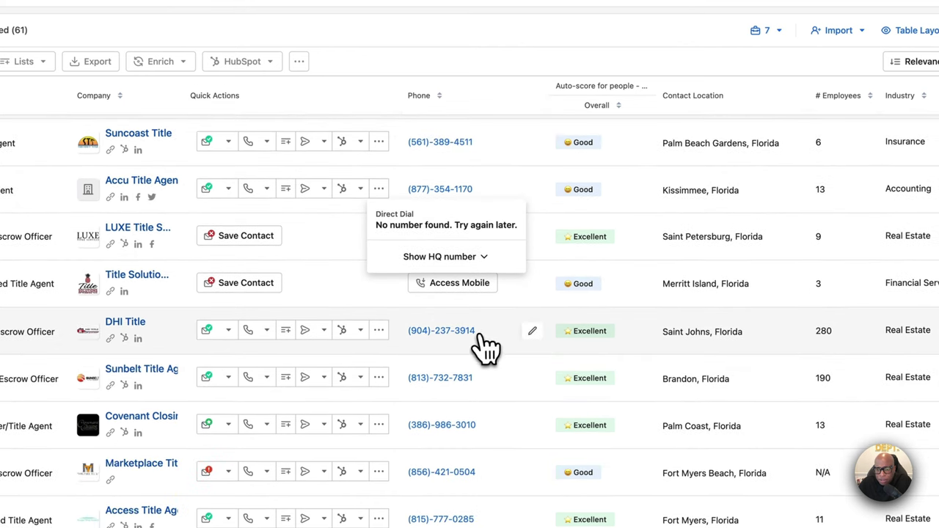
mouse_move(488, 339)
scroll(492, 345, down, 3)
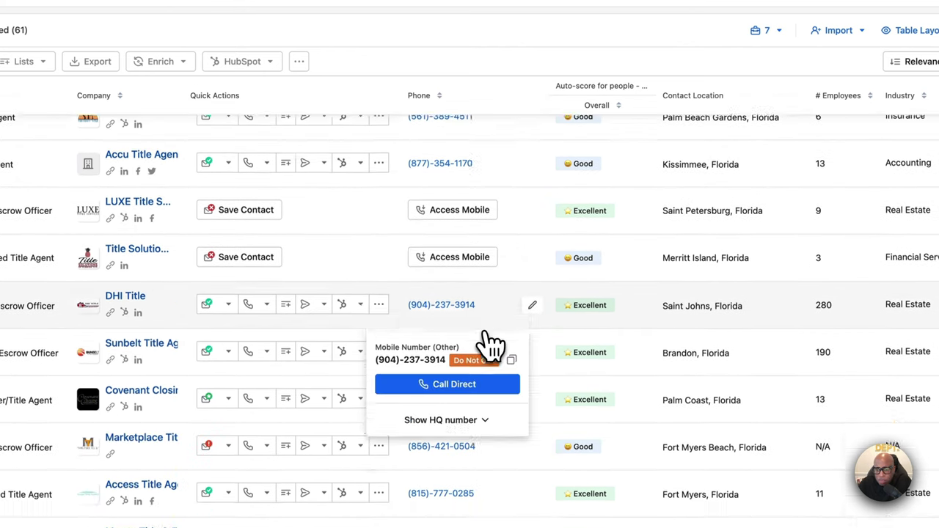
- Request the direct dial number of the Covenant Closing contact and check the phone details returned
mouse_move(486, 364)
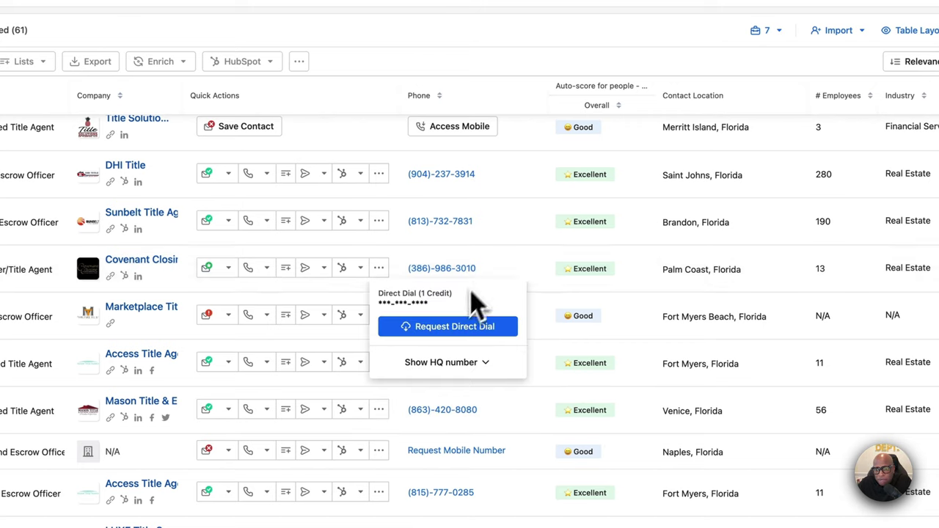
click(459, 328)
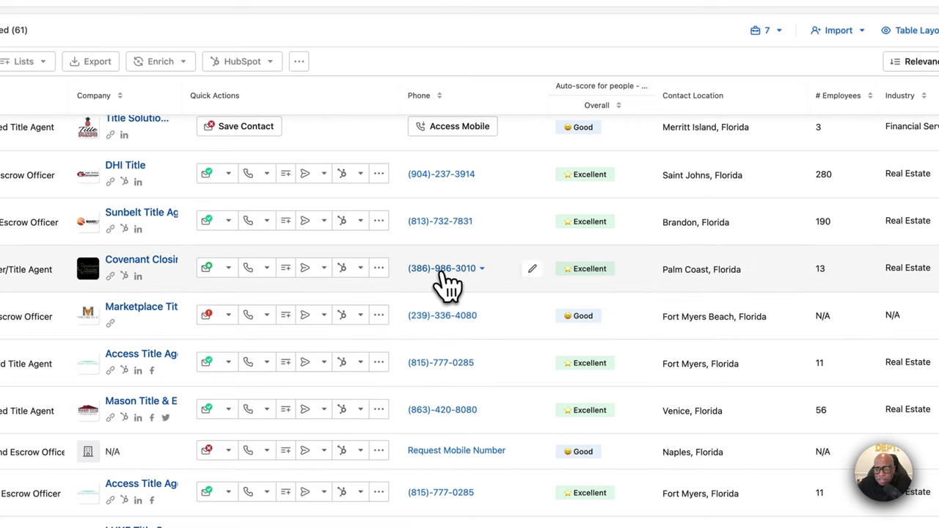
mouse_move(489, 279)
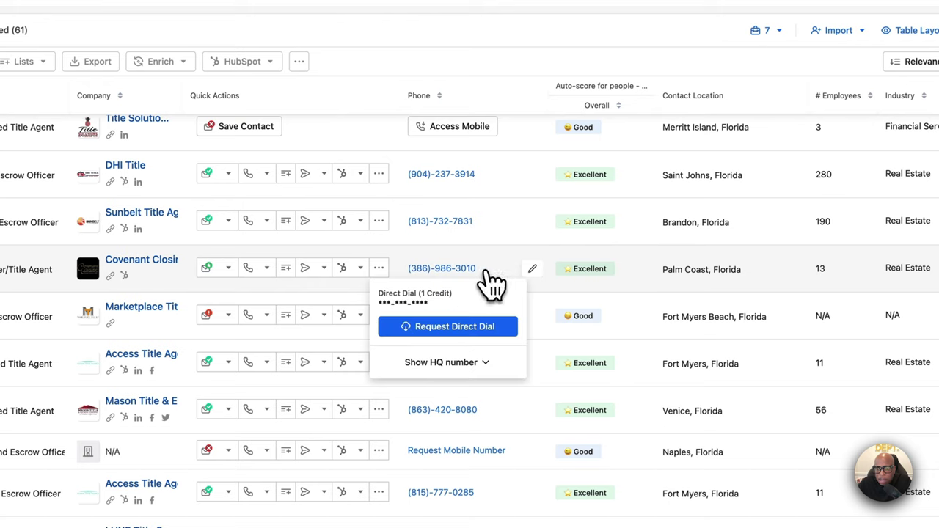
click(463, 331)
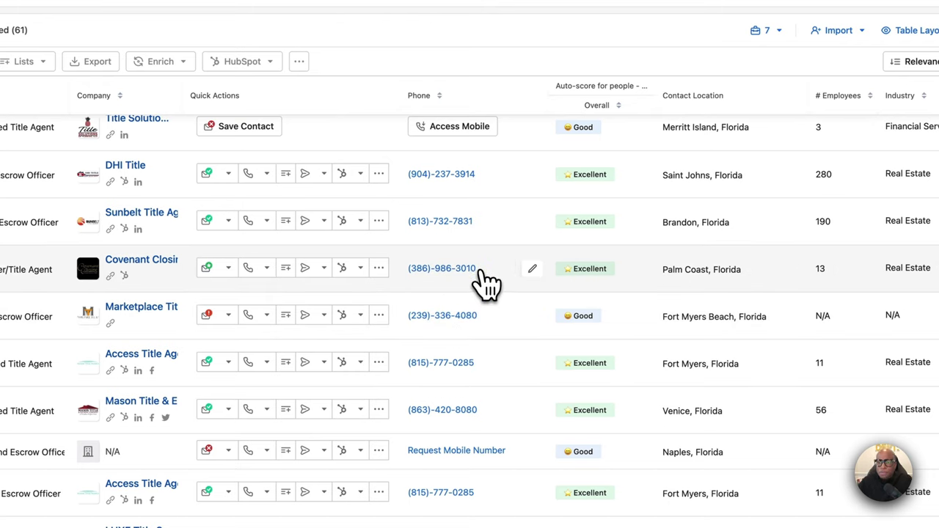
mouse_move(488, 285)
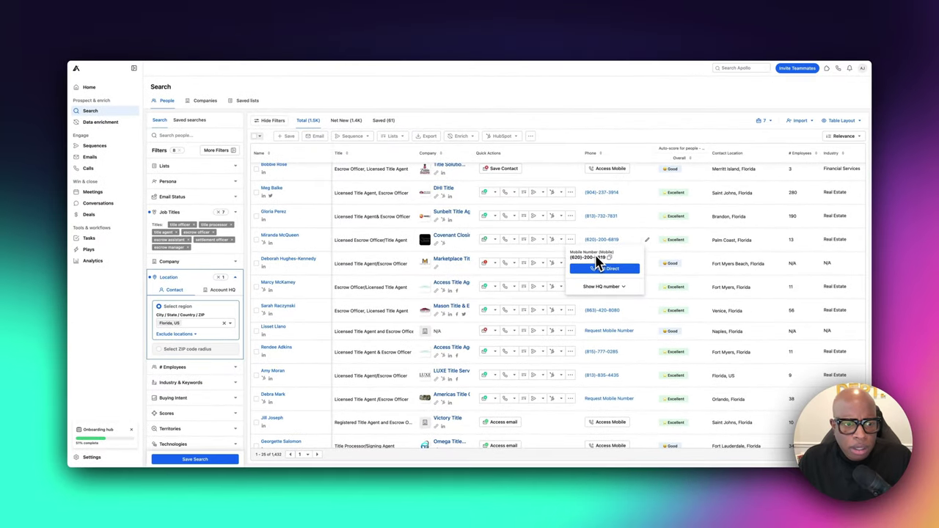
- Add the Covenant Closing contact to the VM Drop list
click(258, 242)
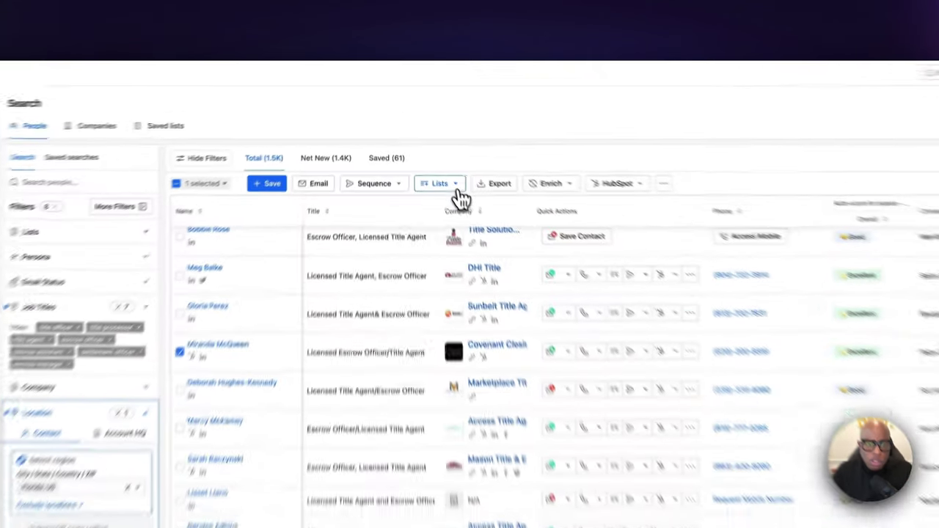
click(418, 137)
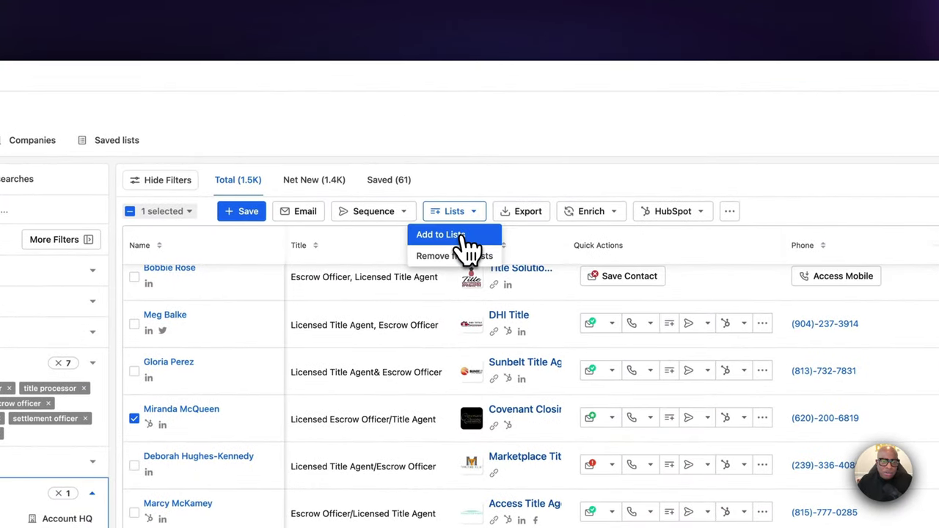
click(461, 237)
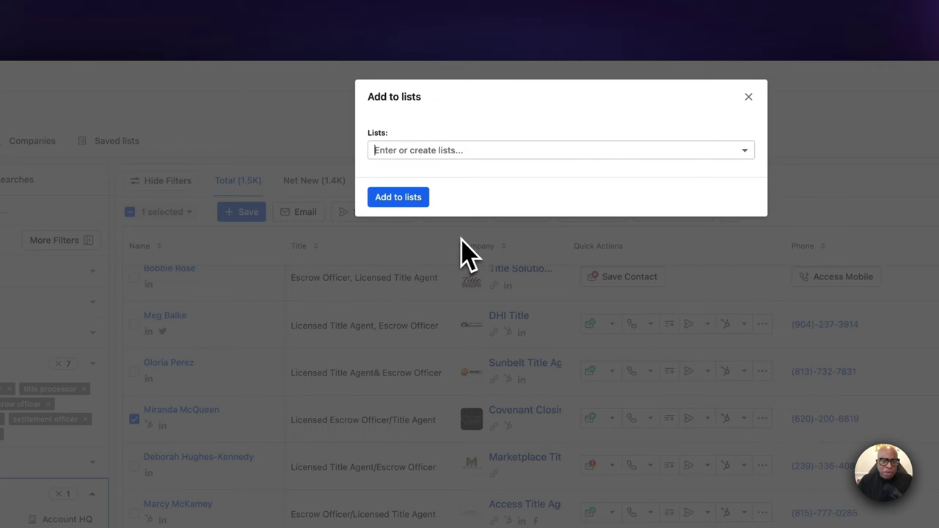
click(463, 150)
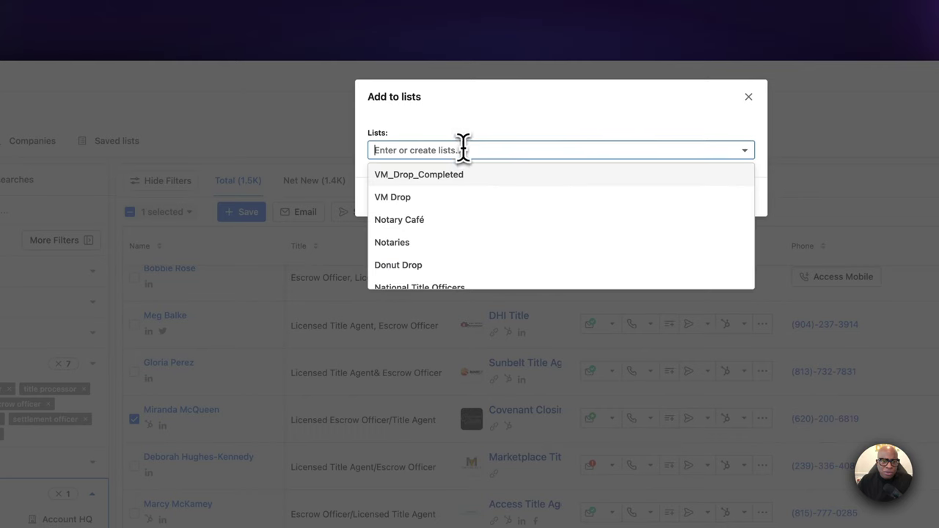
click(400, 197)
click(415, 206)
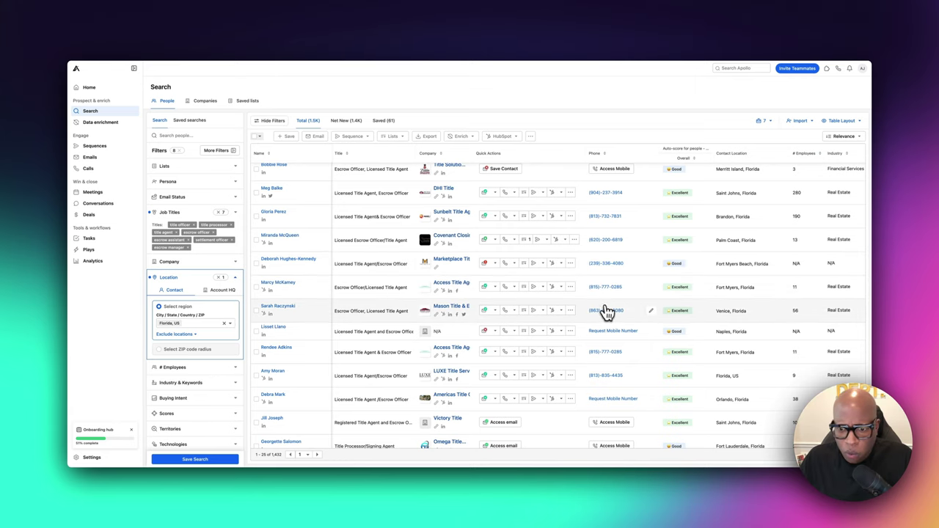
- Request the direct dial number of the Access Title Agency contact titled Licensed Title Agent & Escrow Officer
scroll(612, 315, down, 1)
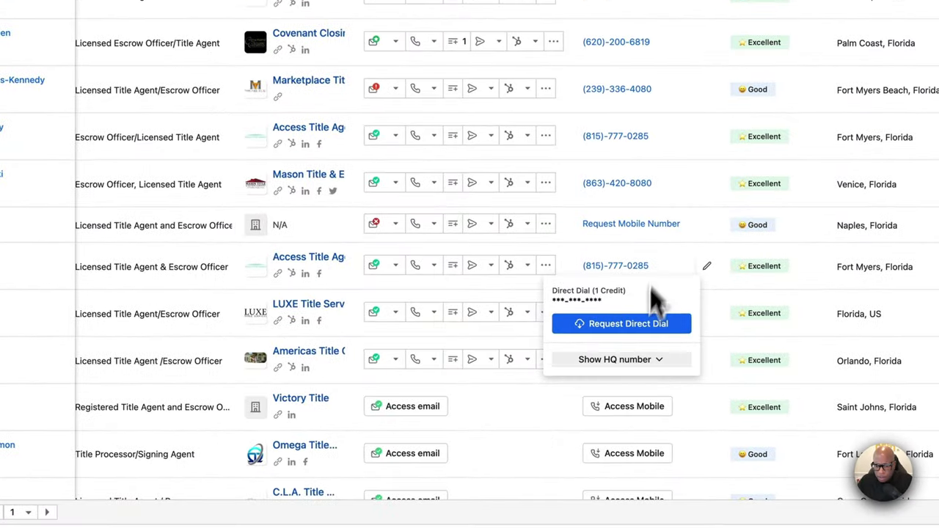
click(630, 325)
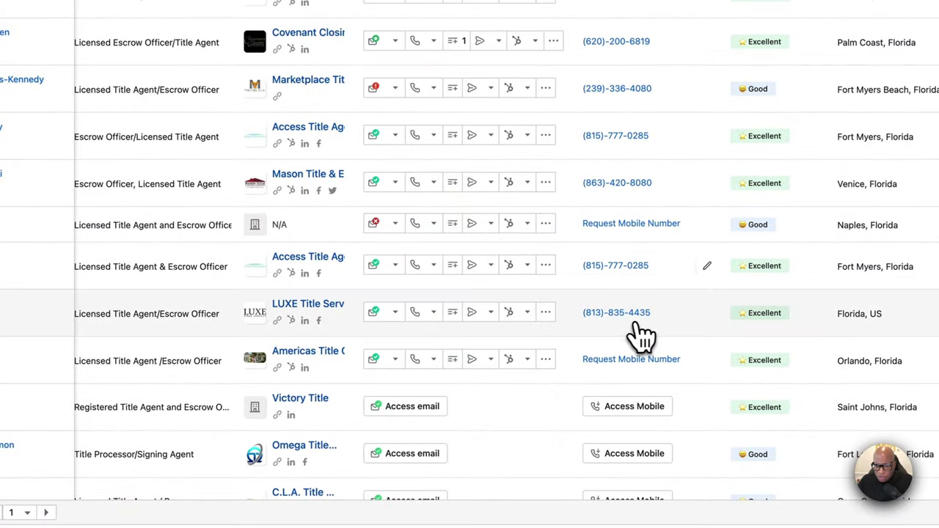
scroll(658, 336, down, 2)
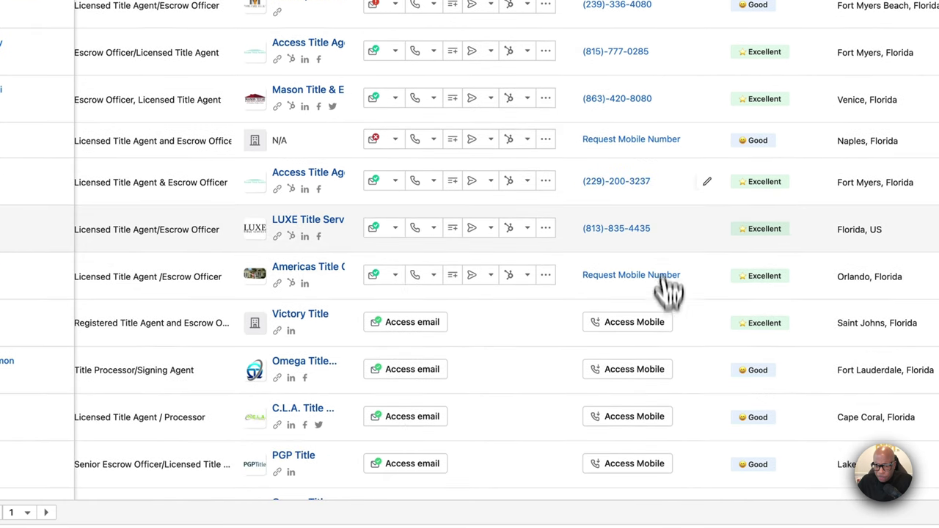
mouse_move(642, 195)
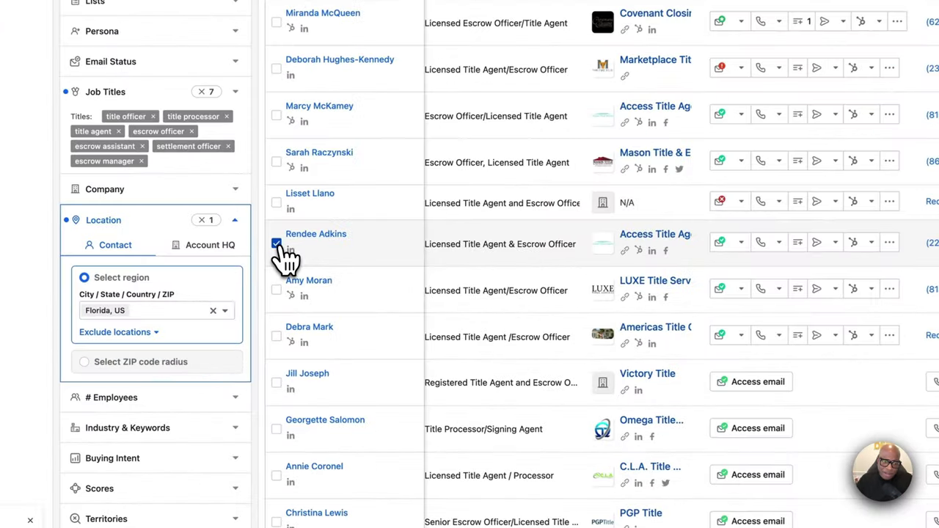
- Check the sequence membership of the Access Title Agency Licensed Title Agent & Escrow Officer, and add that contact to the VM Drop list
click(257, 290)
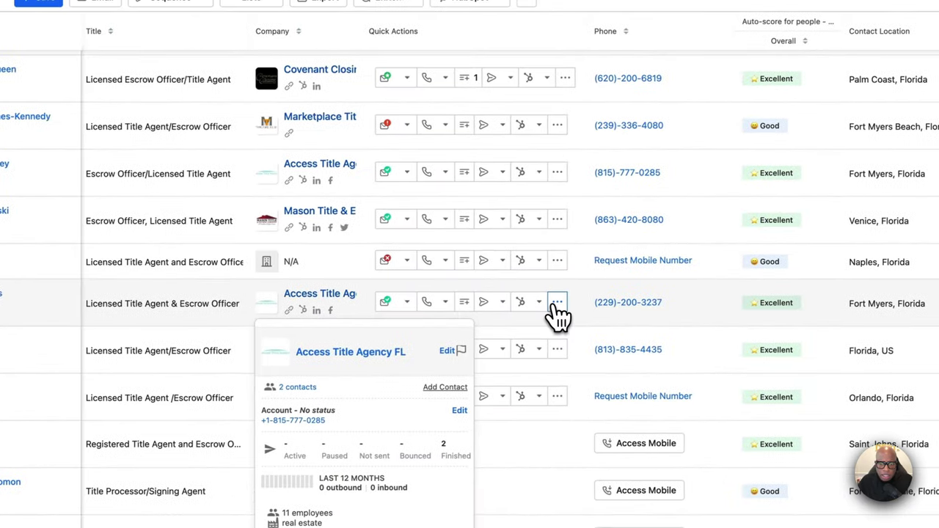
click(555, 303)
click(501, 304)
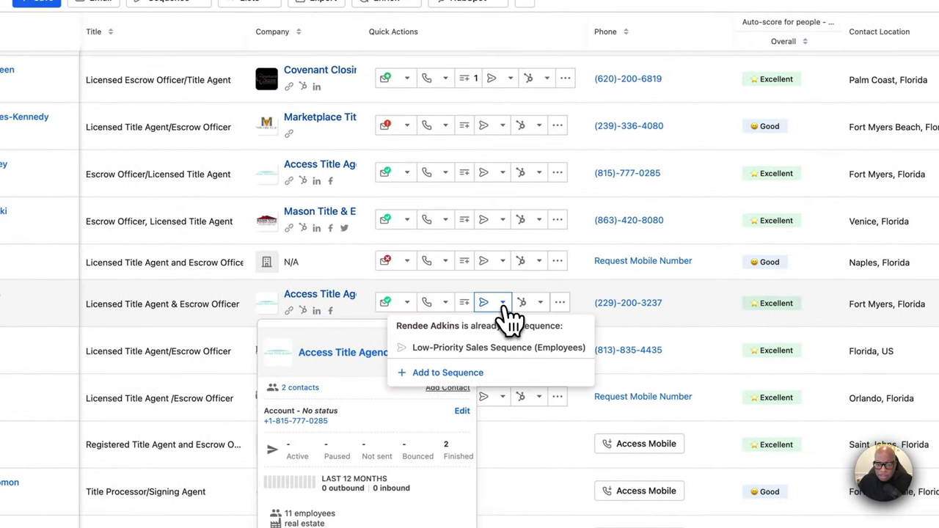
click(467, 307)
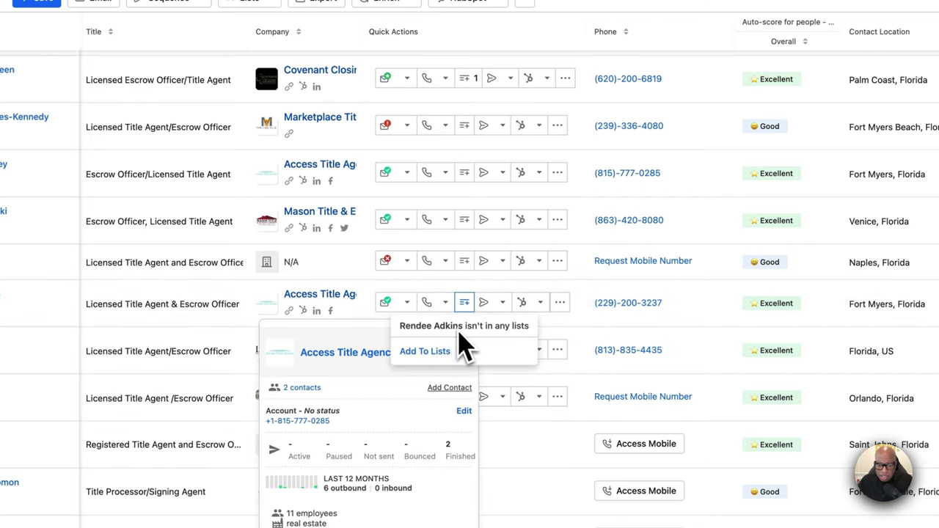
click(419, 354)
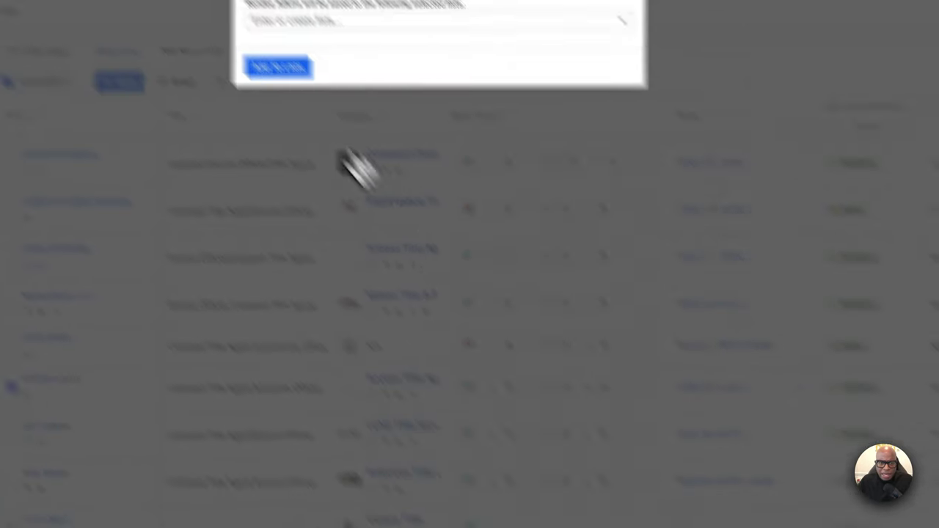
click(265, 22)
click(273, 67)
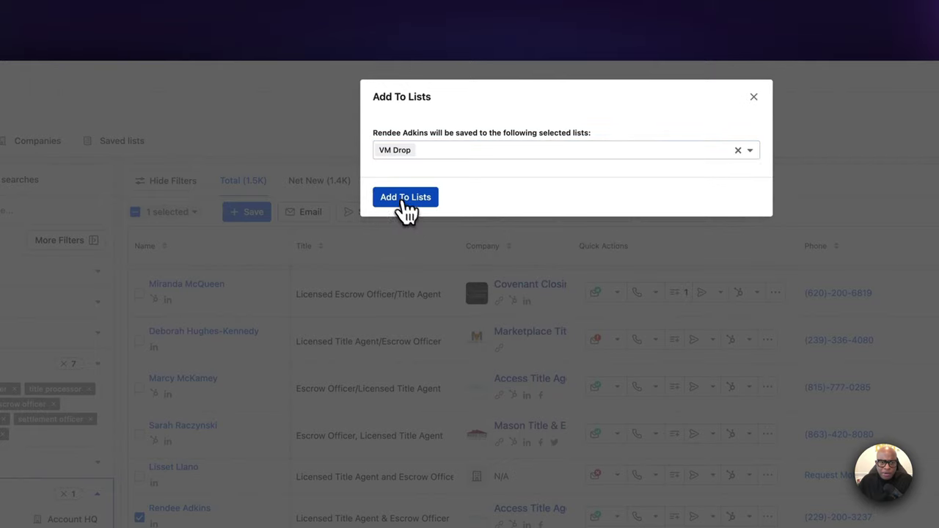
click(406, 198)
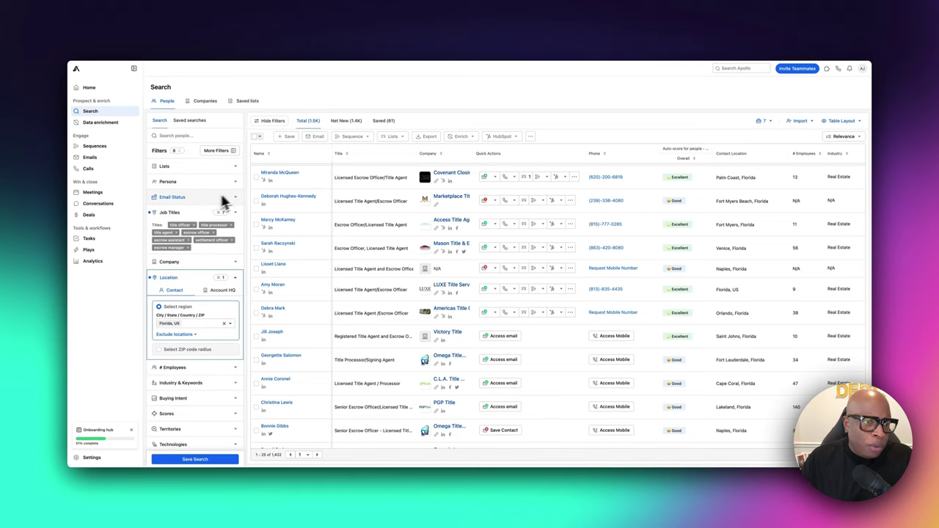
- Filter the people search to companies with 1-10, 11-20, 21-50 and 51-100 employees
scroll(157, 184, down, 2)
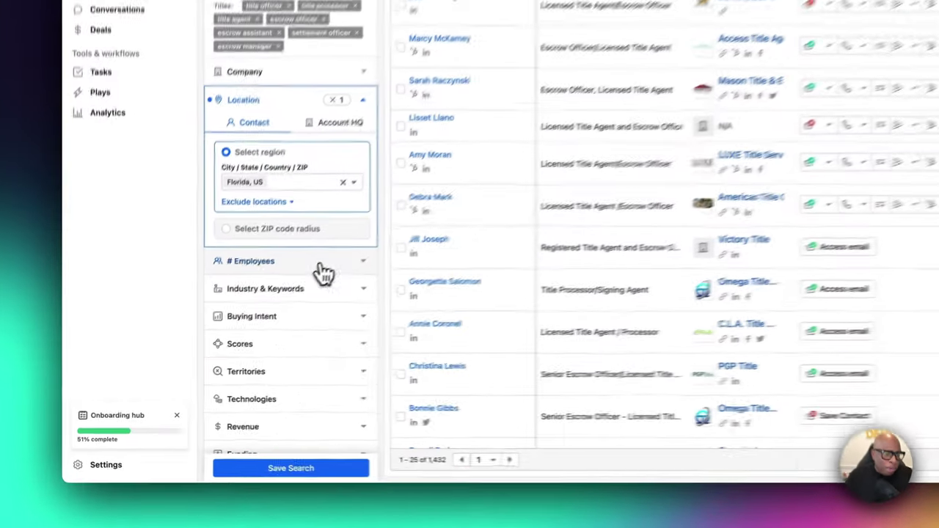
click(175, 344)
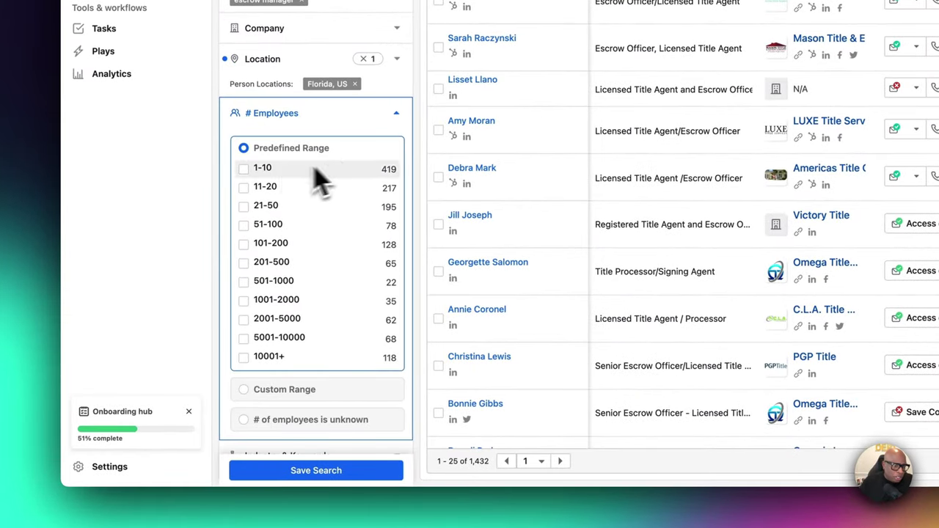
click(247, 176)
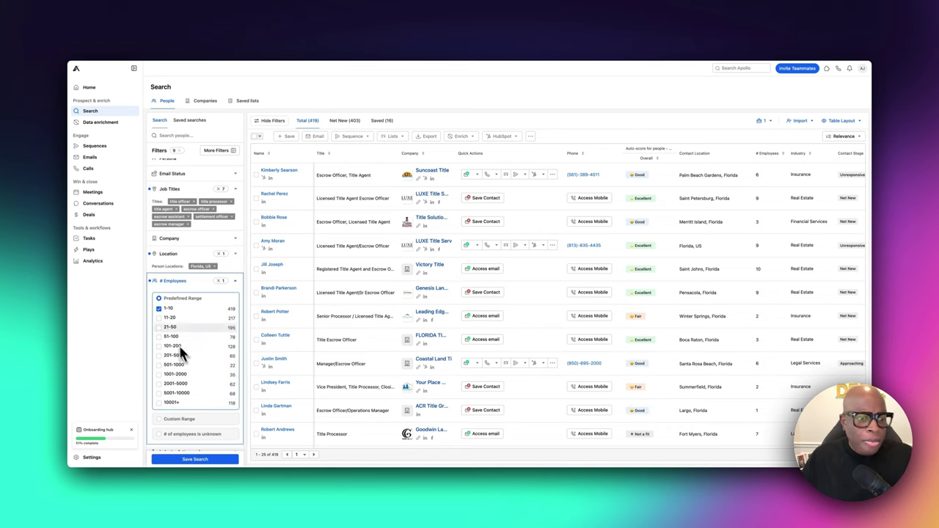
scroll(173, 338, up, 1)
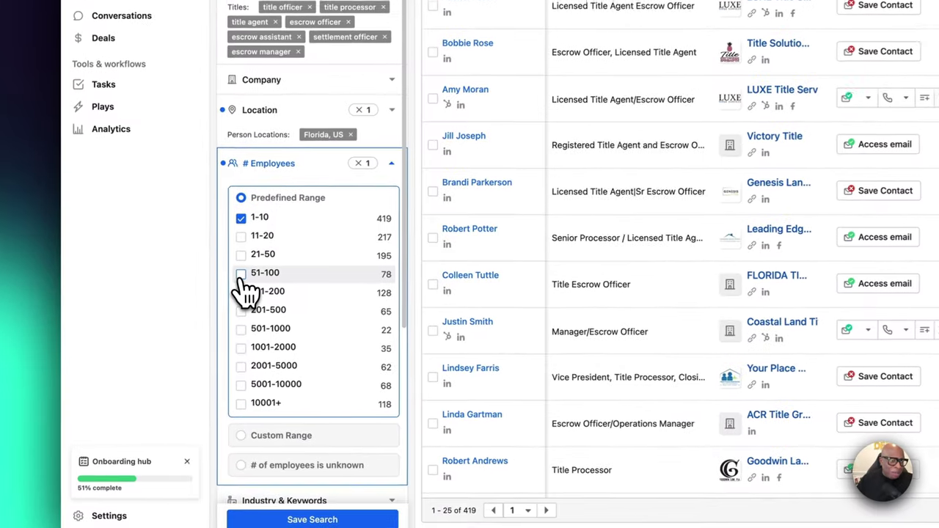
click(158, 339)
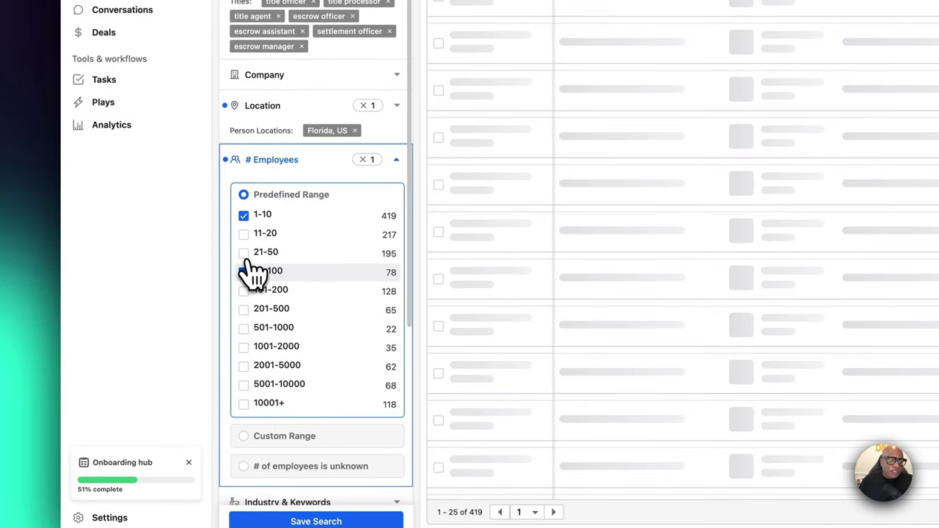
click(246, 268)
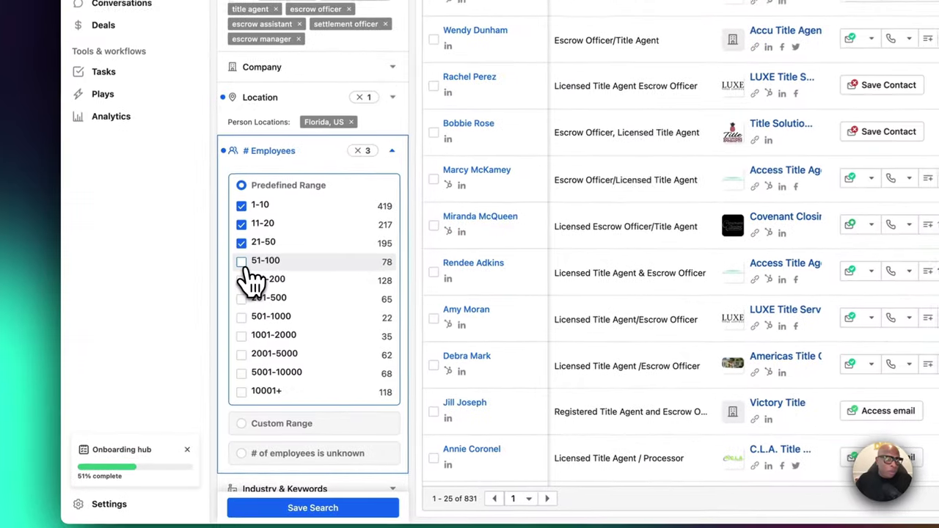
click(223, 281)
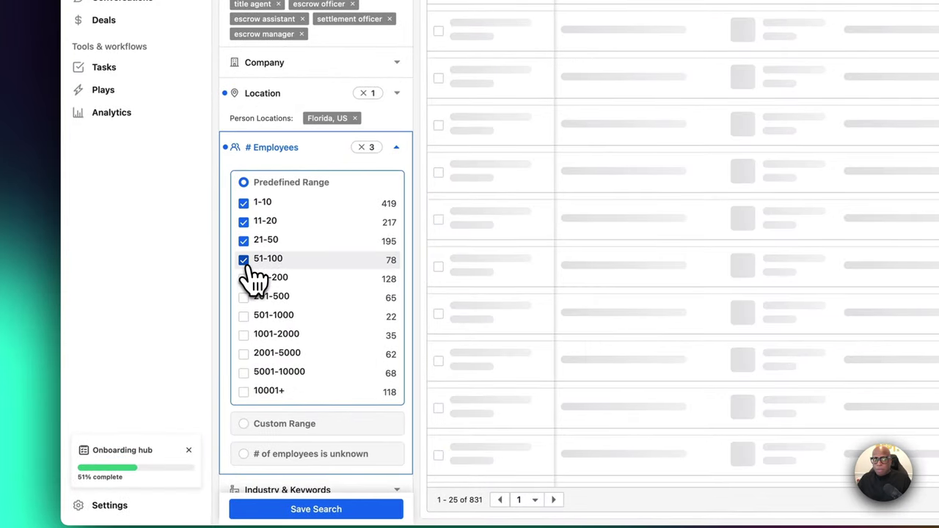
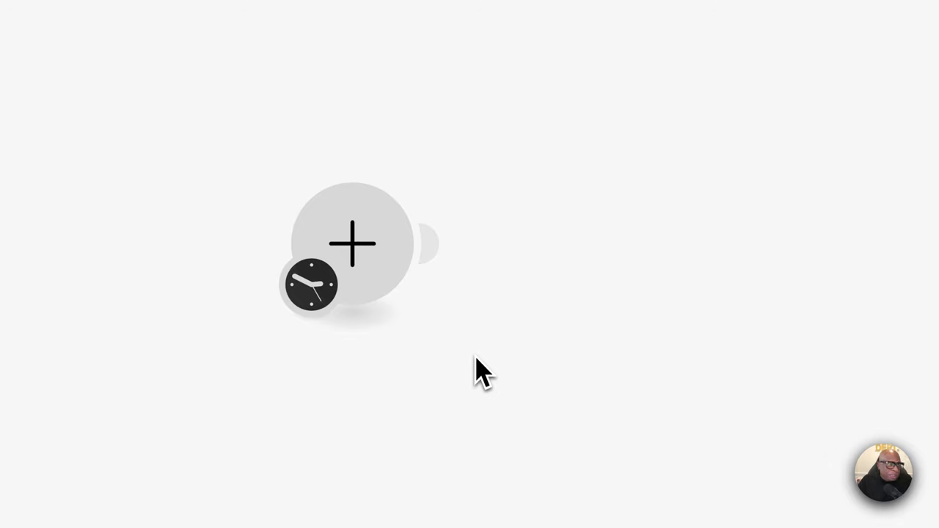
- Add an Apollo List Contacts module as the first module of the Make scenario
click(352, 248)
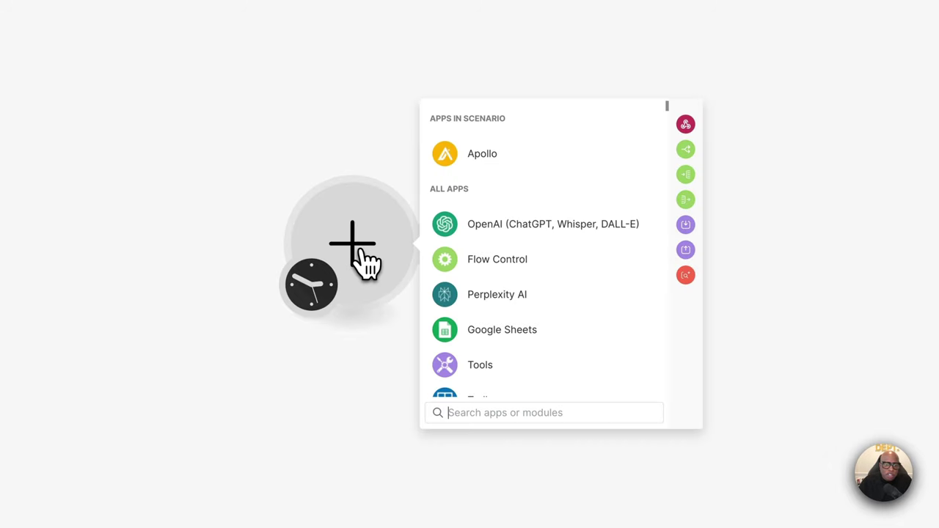
click(475, 154)
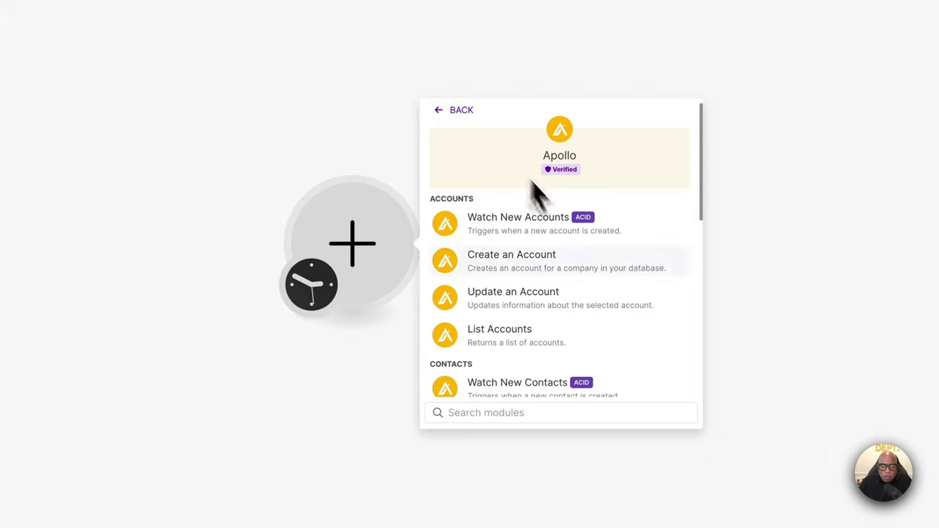
scroll(562, 293, down, 3)
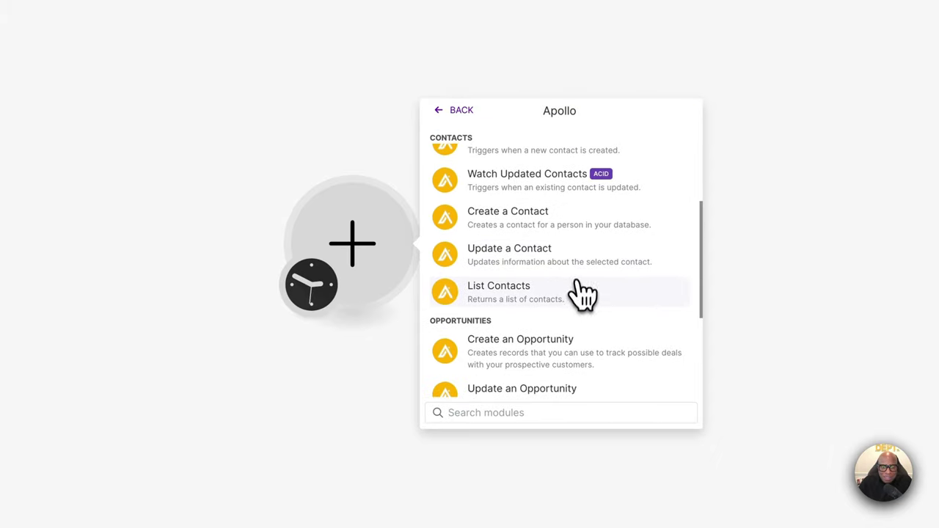
click(537, 311)
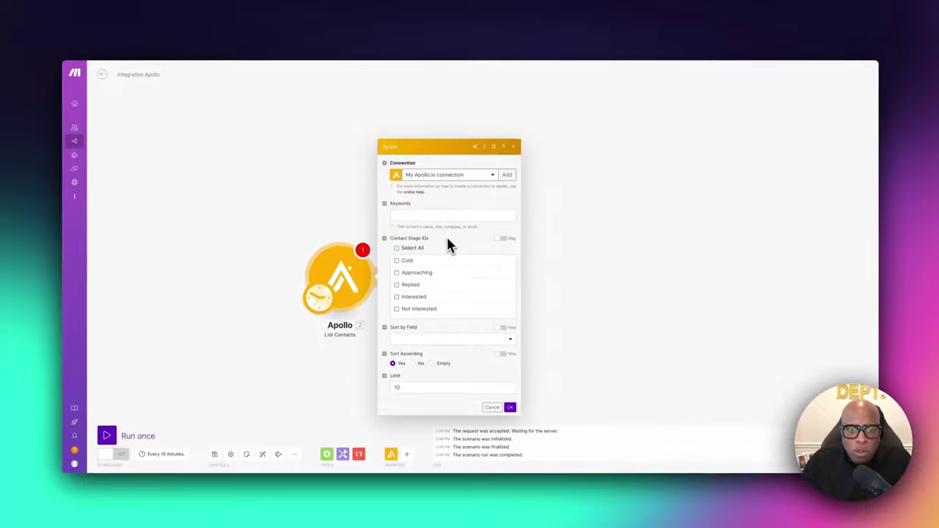
- Restrict the List Contacts module to contacts in the Voicemail Drop stage and save its settings
scroll(443, 287, down, 5)
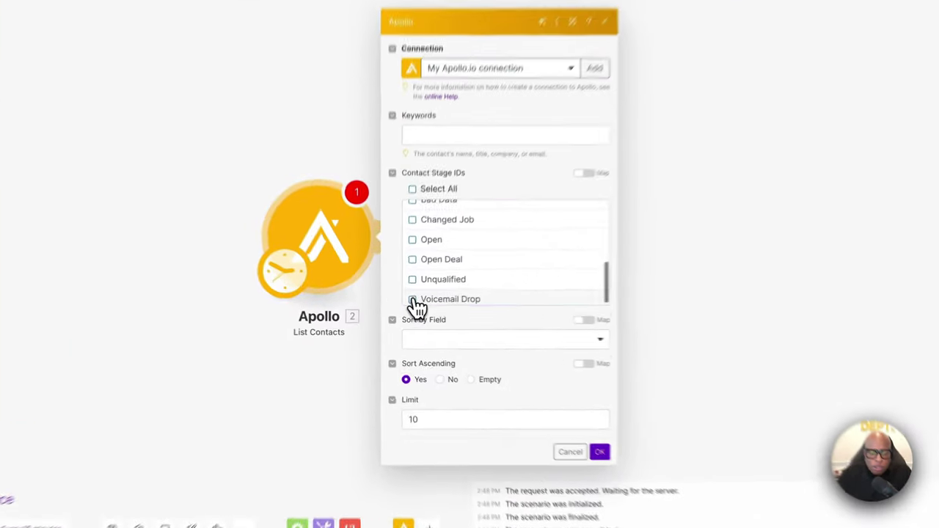
click(415, 309)
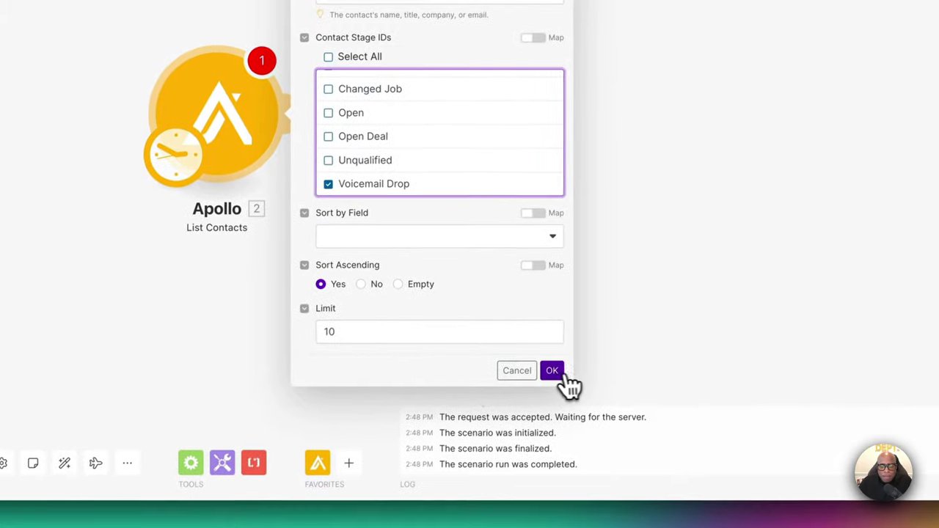
click(565, 374)
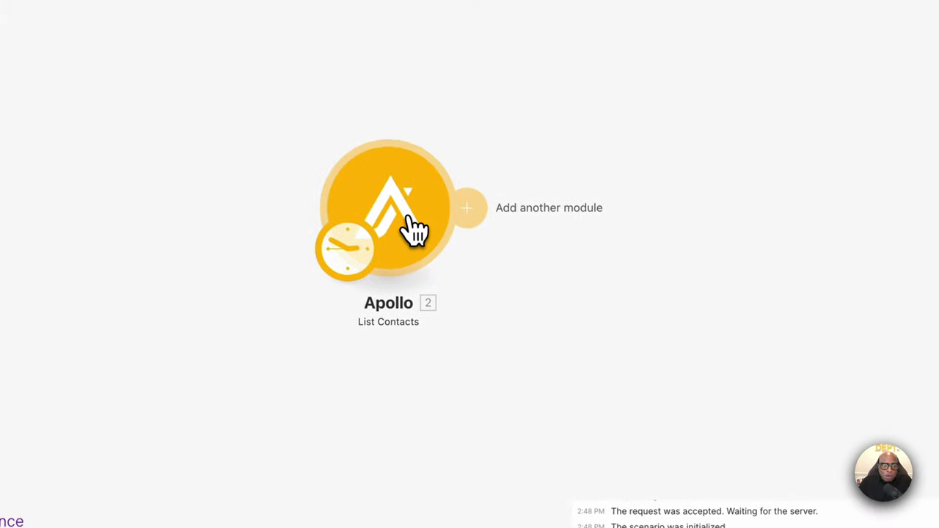
- Run only the List Contacts module and inspect its output bundle
right_click(414, 224)
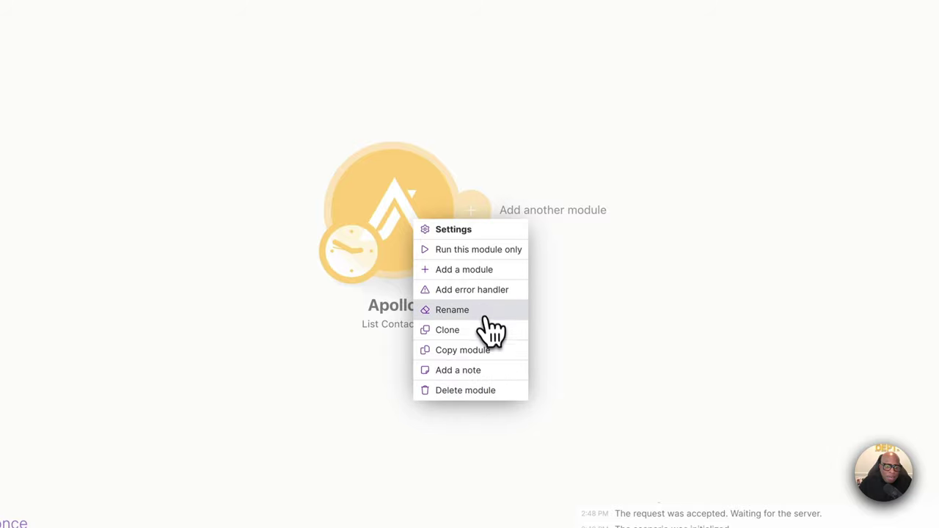
click(474, 250)
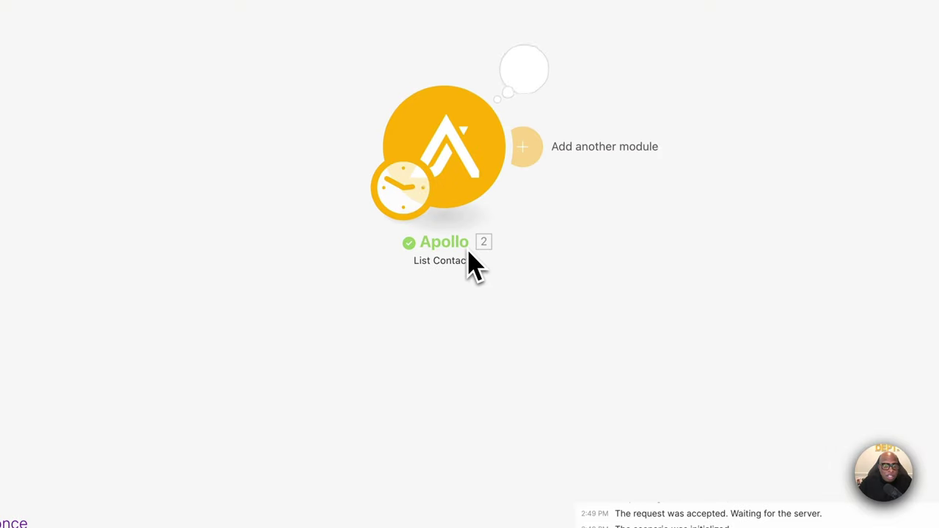
click(501, 99)
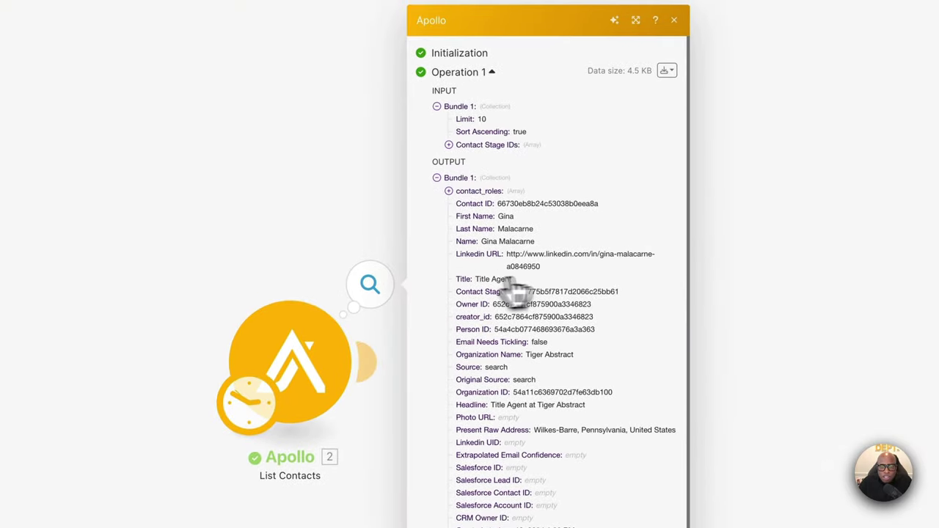
- Switch to Apollo and set the contact stage of the Covenant Closing contact in Palm Coast to Voicemail Drop
click(862, 382)
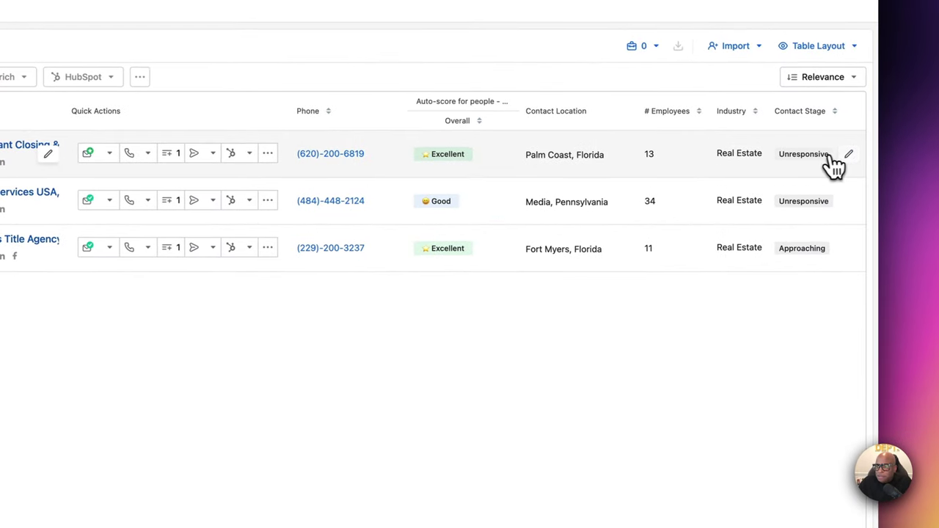
click(851, 156)
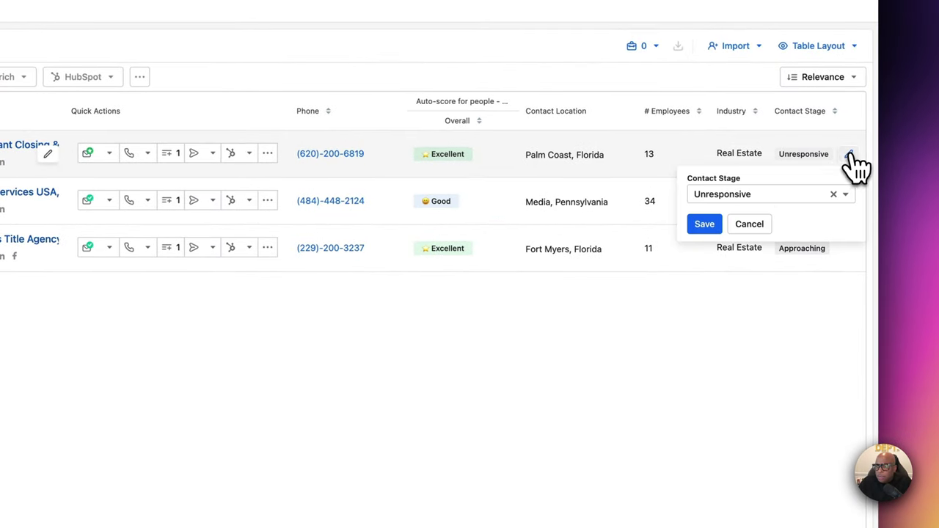
click(840, 196)
scroll(759, 301, down, 5)
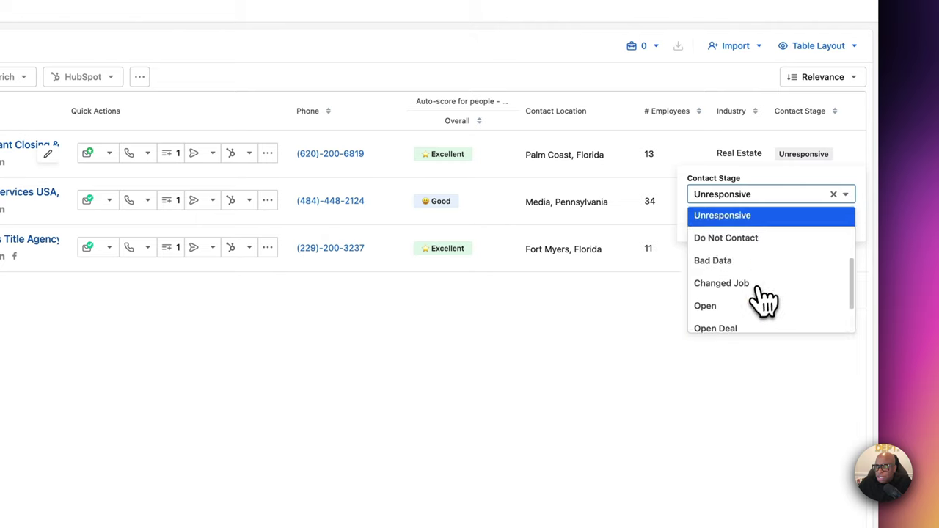
click(745, 321)
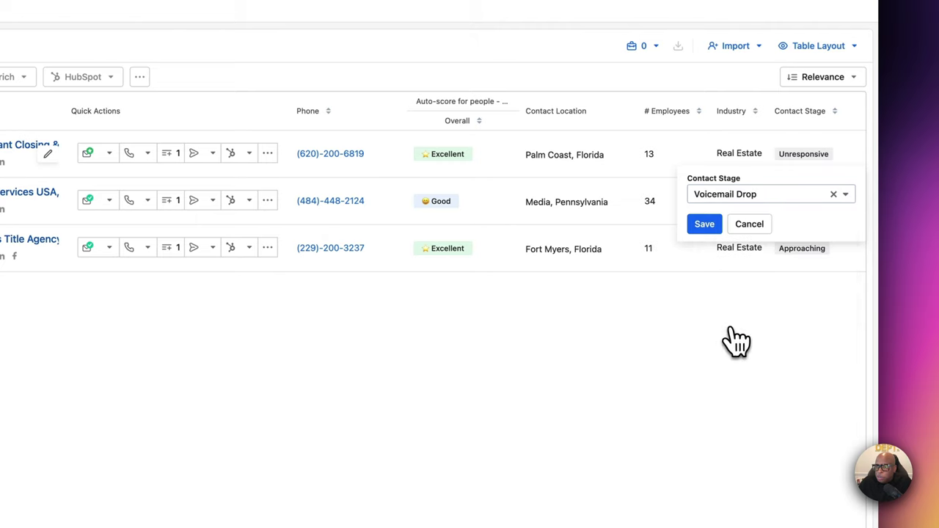
click(704, 225)
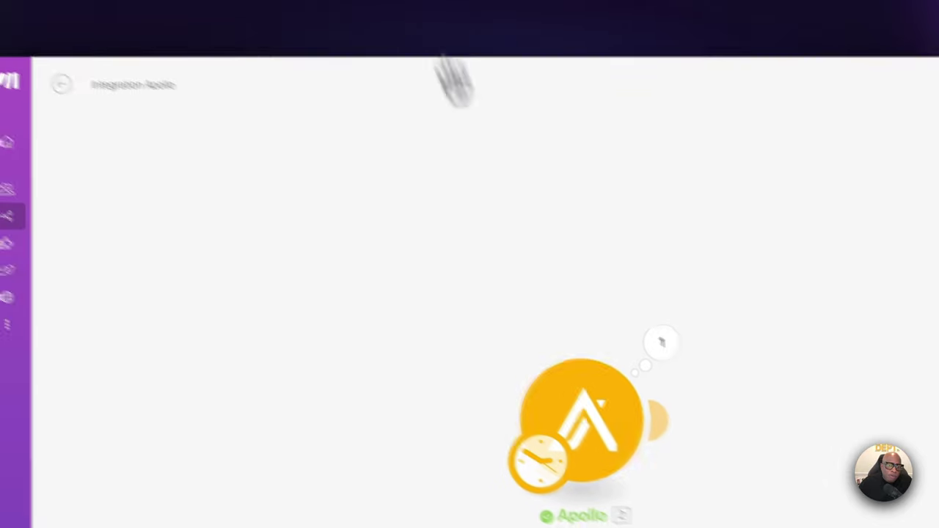
- Switch back to Make, rerun only the List Contacts module, and view the contact details in its output
right_click(584, 415)
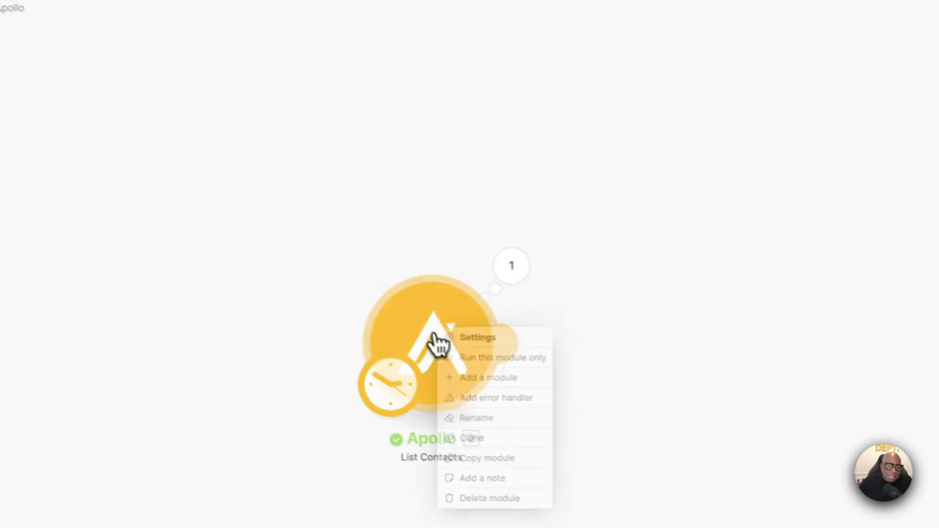
click(454, 347)
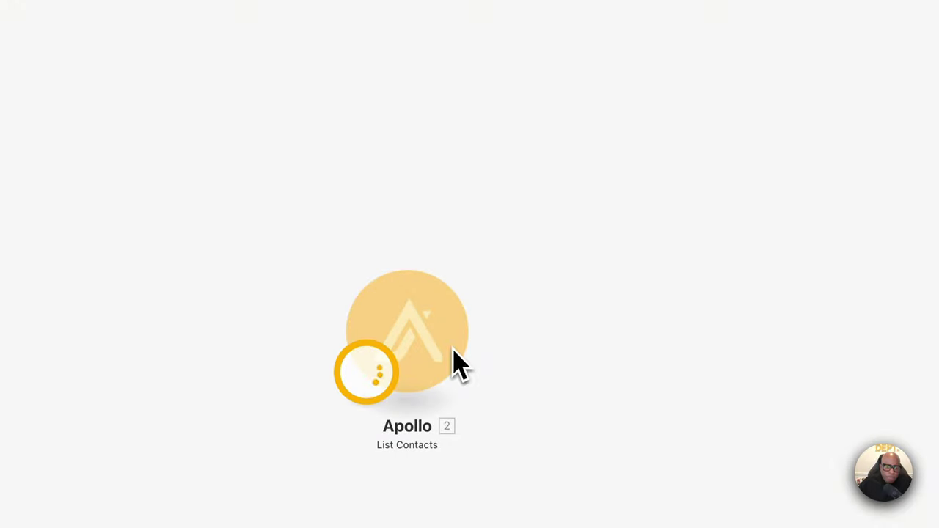
click(491, 255)
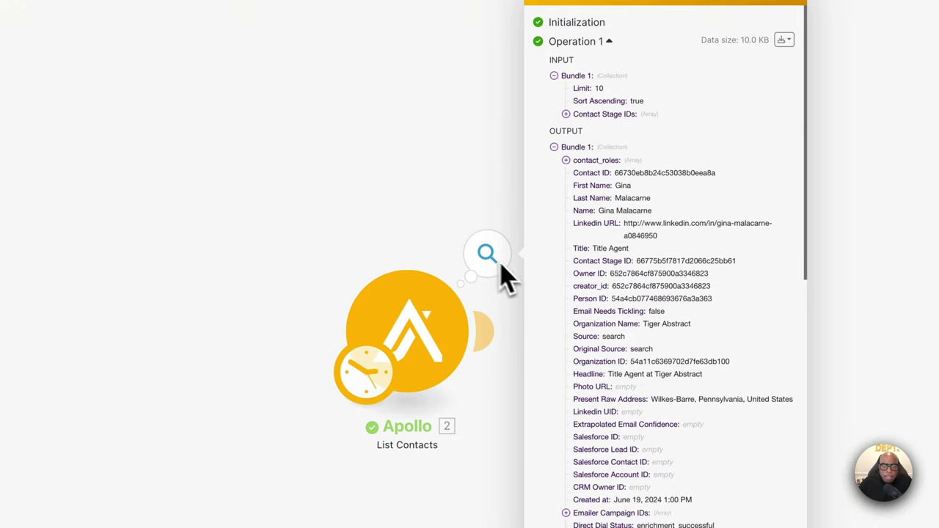
click(517, 277)
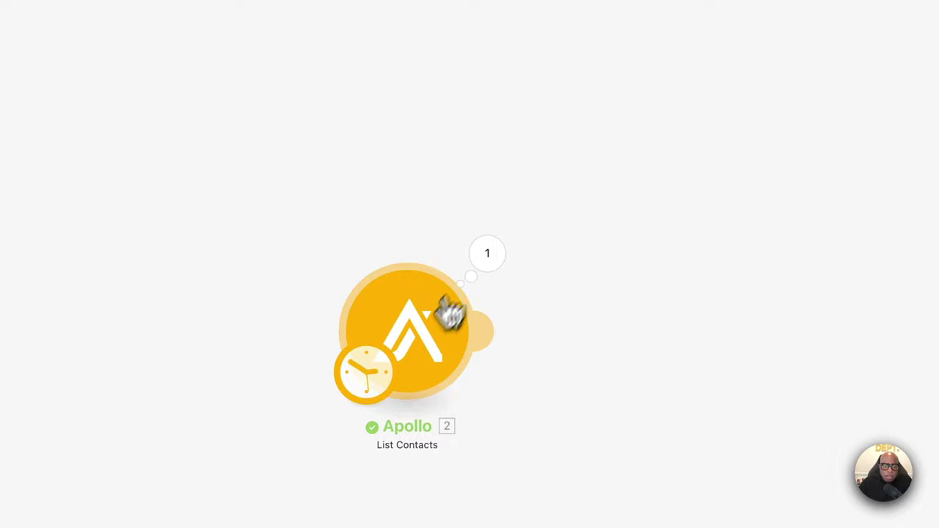
- Run the List Contacts module by itself once more and collapse the first output bundle to check which contacts it returns
right_click(409, 336)
click(440, 363)
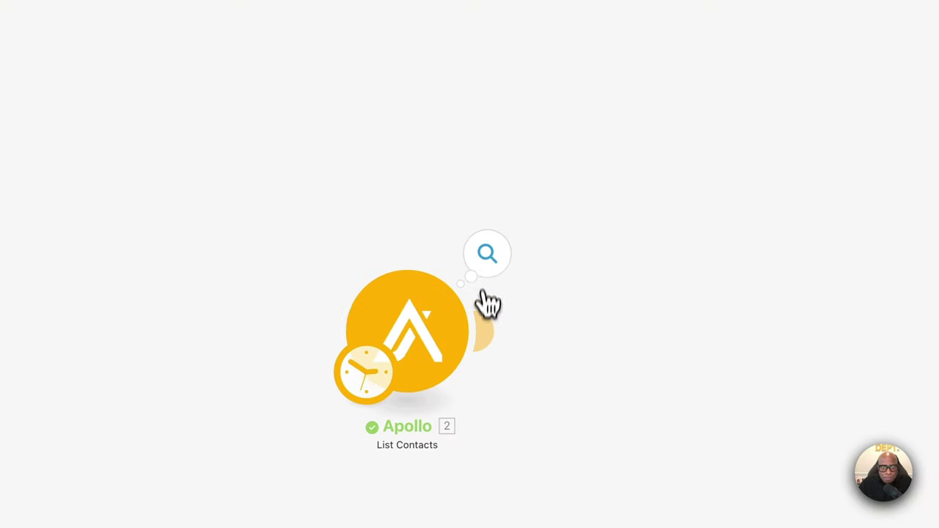
click(486, 266)
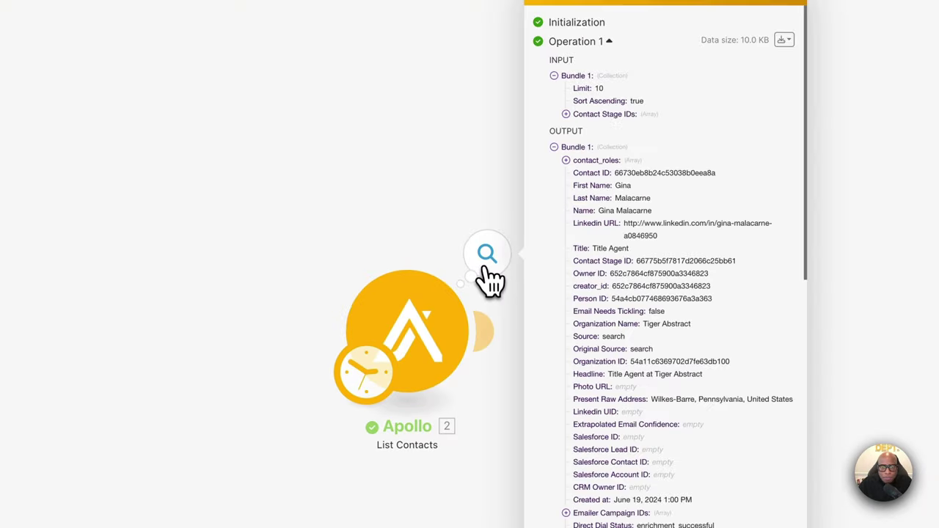
click(566, 160)
click(566, 160)
click(554, 146)
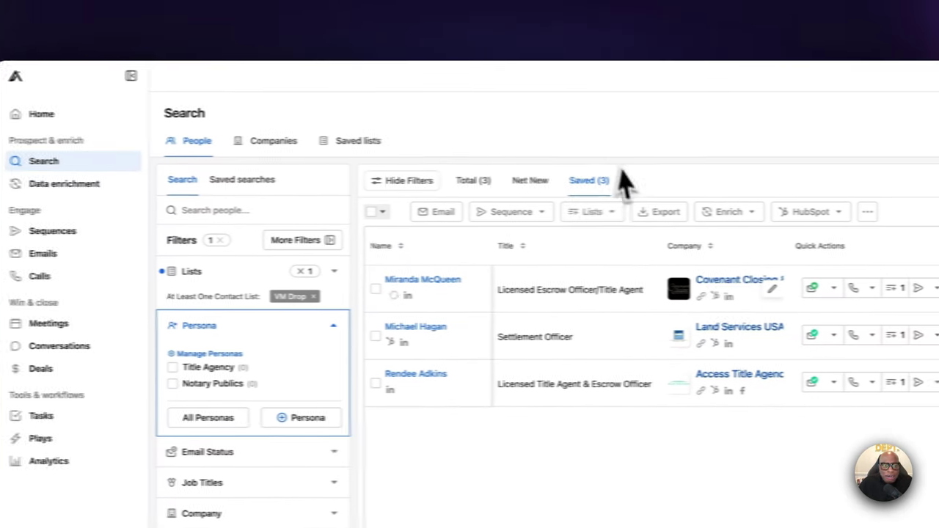
- Switch to Apollo, open the VM_Drop_Completed saved list, and clear the contact stage of its Wilkes-Barre contact
click(328, 147)
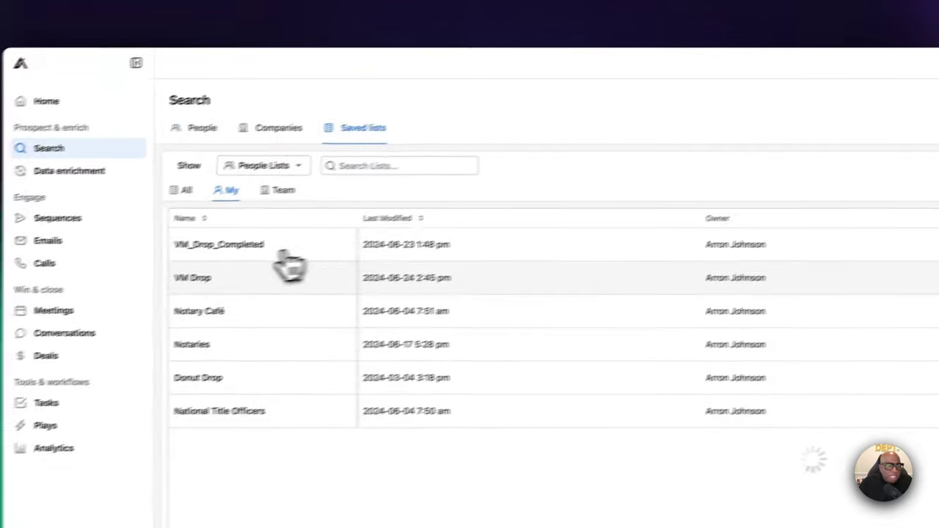
click(293, 234)
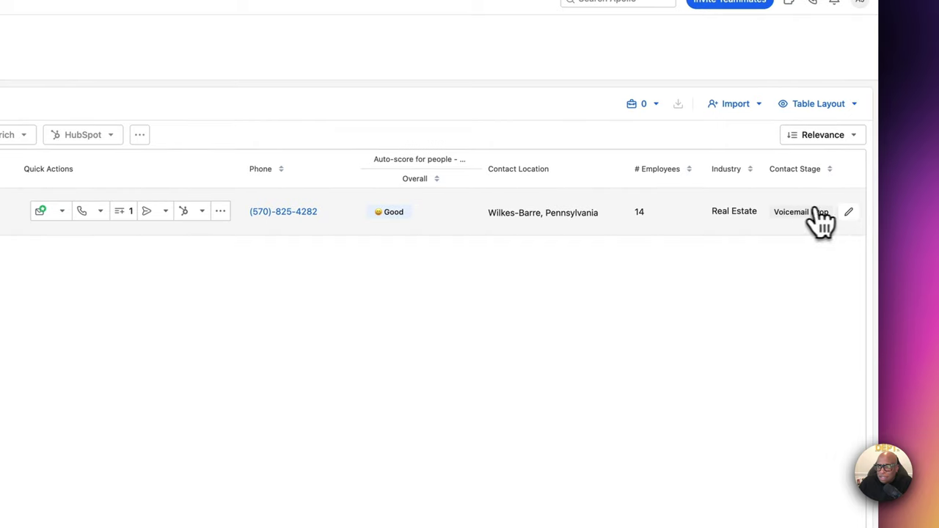
click(855, 211)
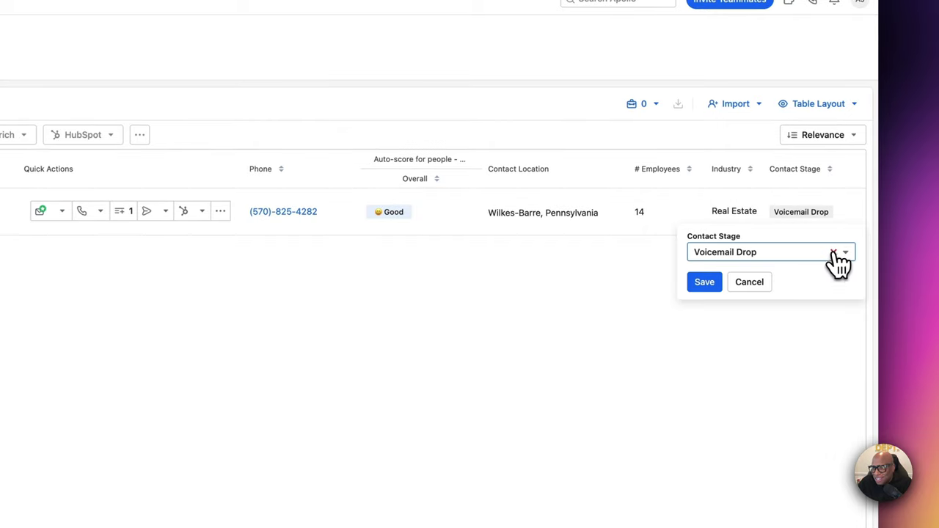
click(703, 283)
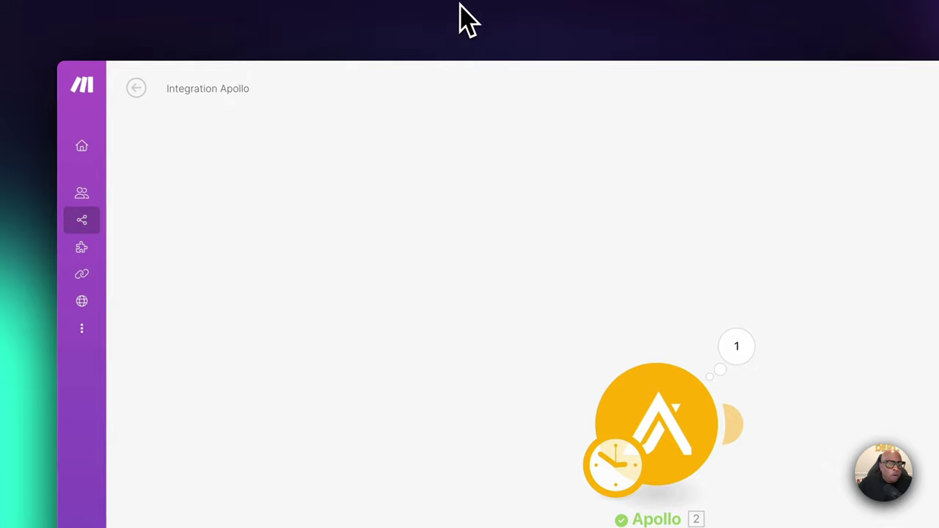
- Return to Make, run only the List Contacts module, and check the contact stage in the first output bundle
right_click(649, 423)
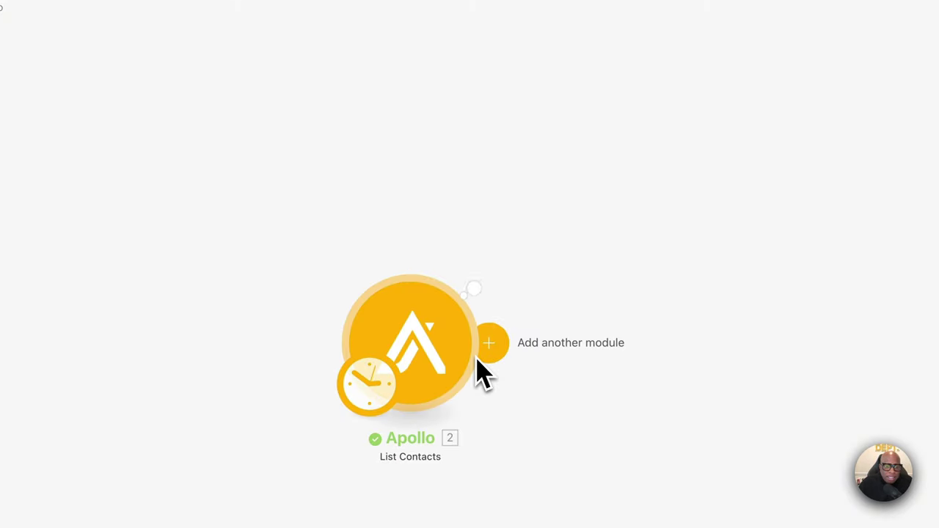
click(495, 274)
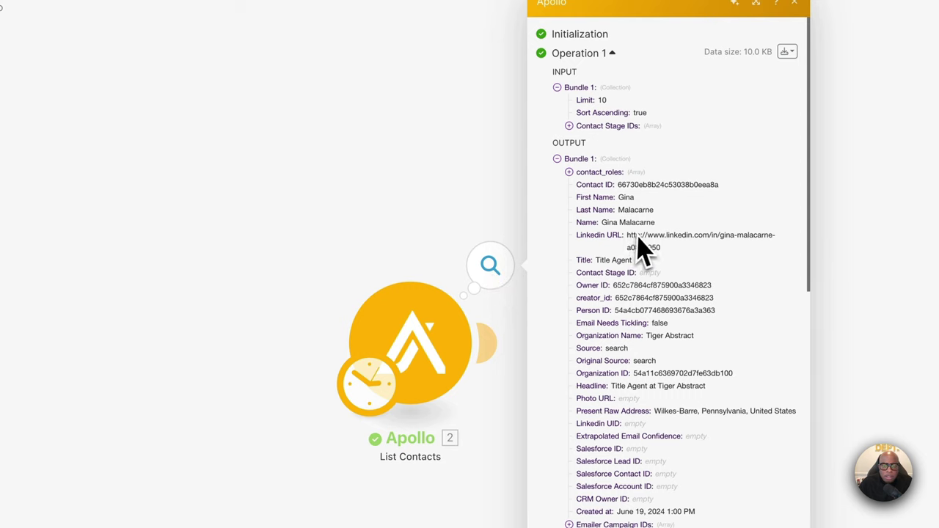
click(558, 160)
click(294, 382)
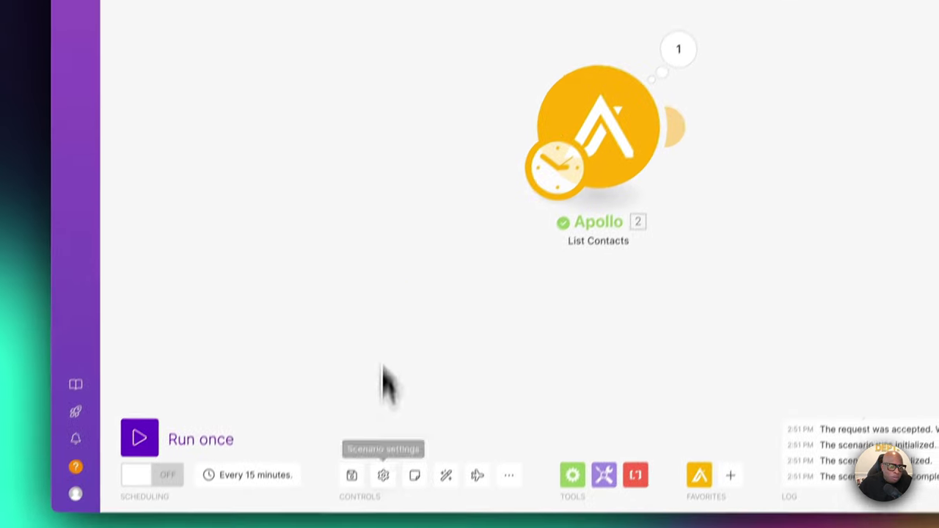
- Rerun the List Contacts module alone and examine the Covenant Closing & Title Services contact in its output
right_click(615, 133)
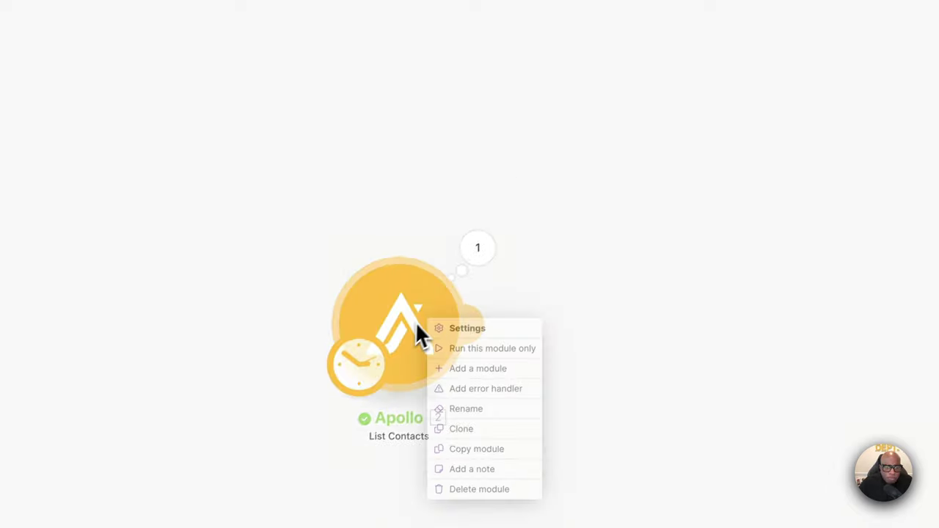
click(448, 346)
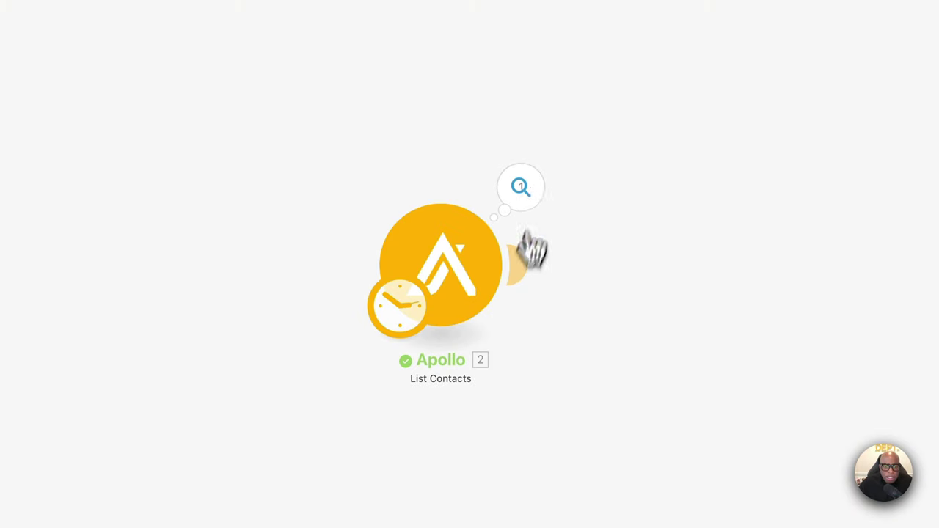
click(525, 187)
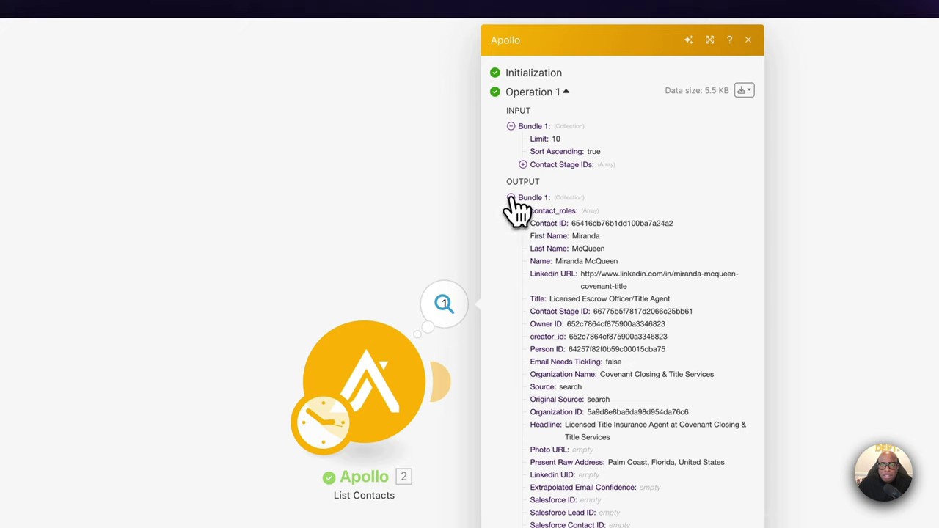
click(512, 197)
click(511, 364)
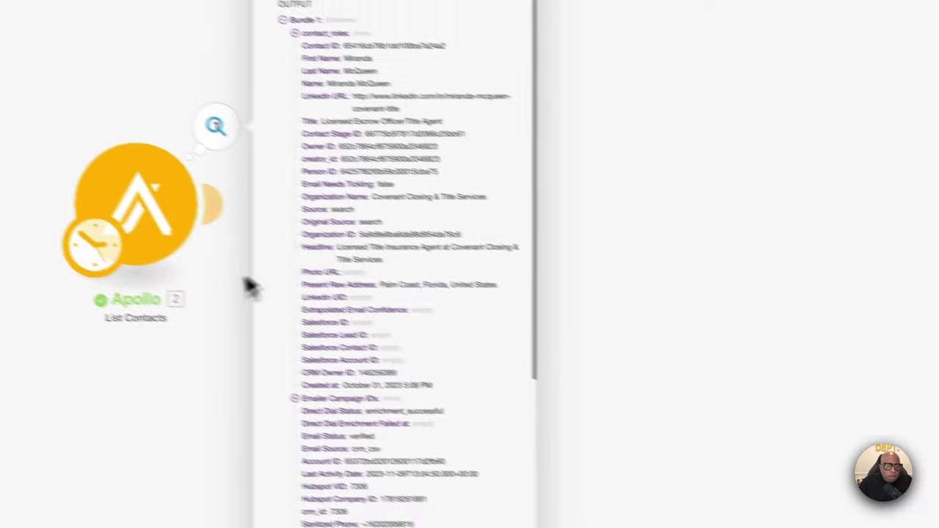
click(279, 323)
- Add a Perplexity AI Create a Chat Completion module after Apollo's List Contacts module
click(280, 223)
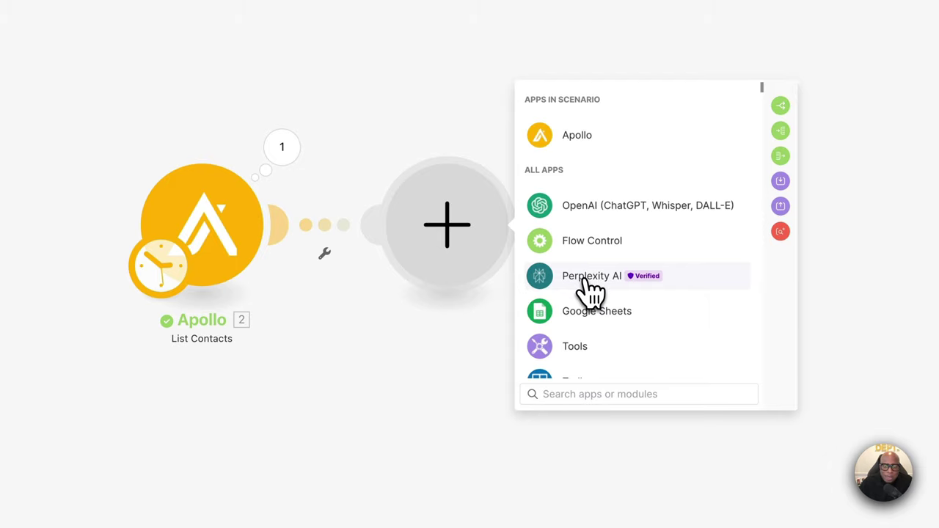
click(589, 289)
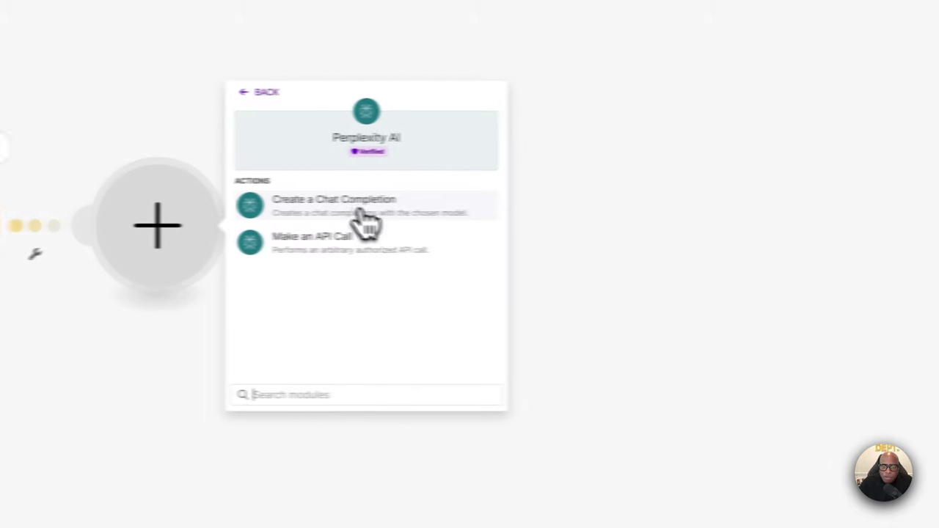
click(654, 208)
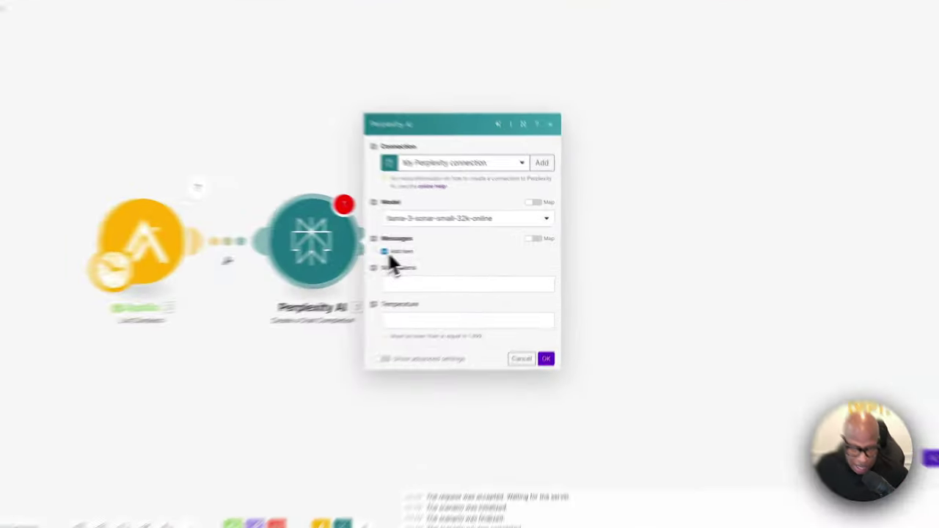
- Add a System message defining a research bot that researches a person's job history, school history, awards and achievements, and hobbies
click(395, 252)
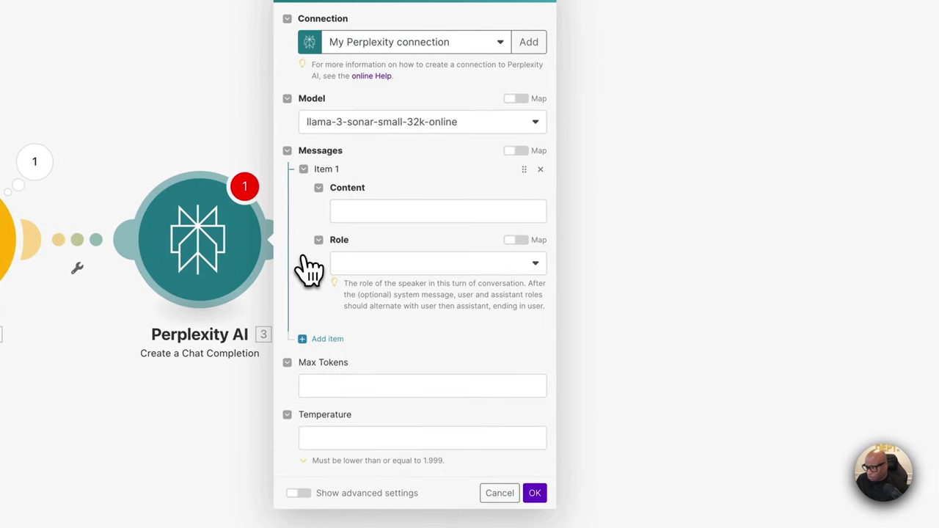
click(418, 265)
click(373, 330)
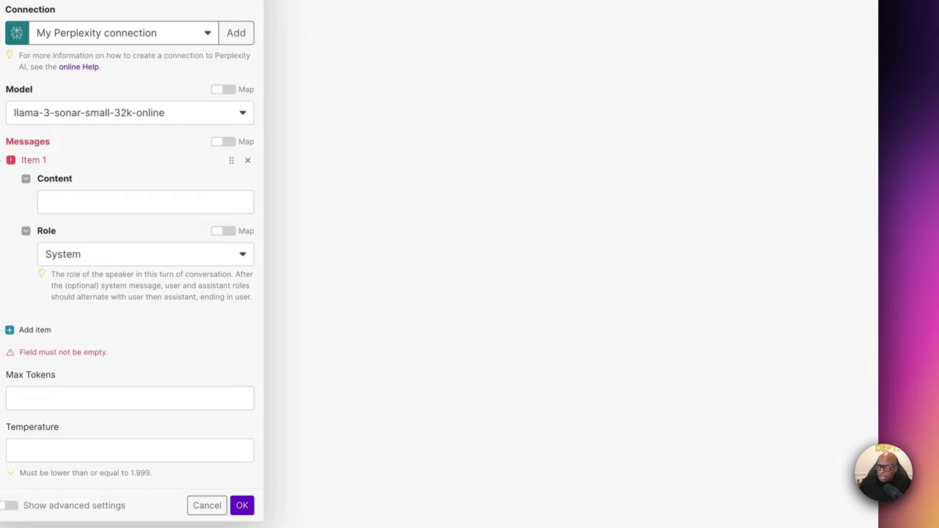
click(86, 200)
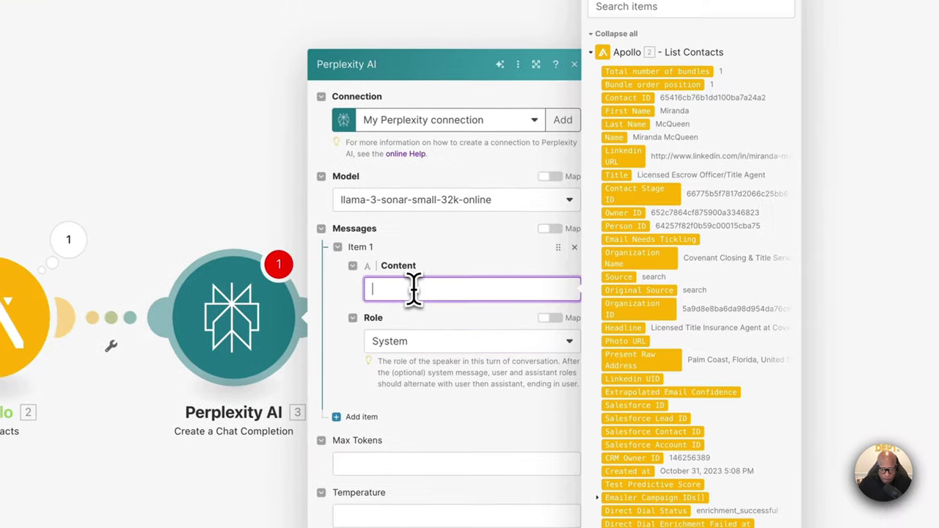
text(You're a research bot. Your role is to find as much relevant information about a person as possible.  I need you to research the persons: 1. Job history. 2. School history. 3. Awards and achievements. 4. Hobbies.)
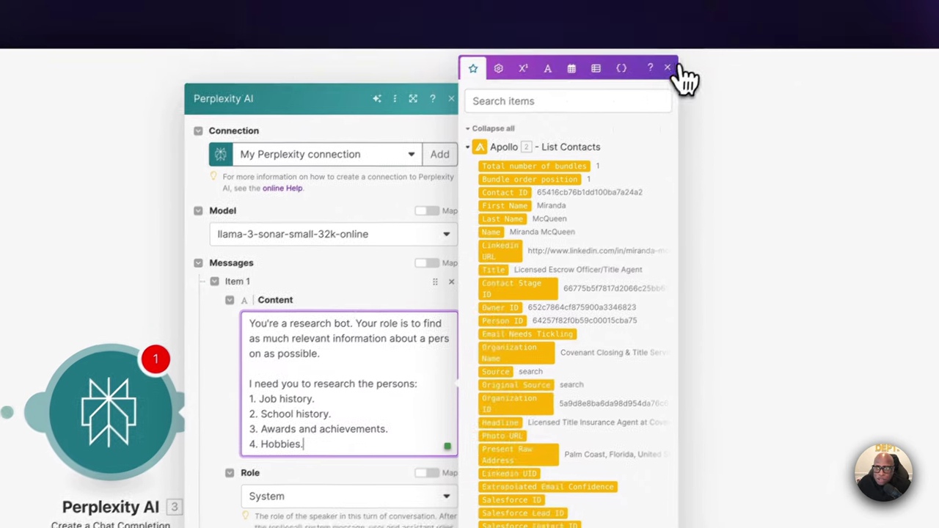
click(676, 69)
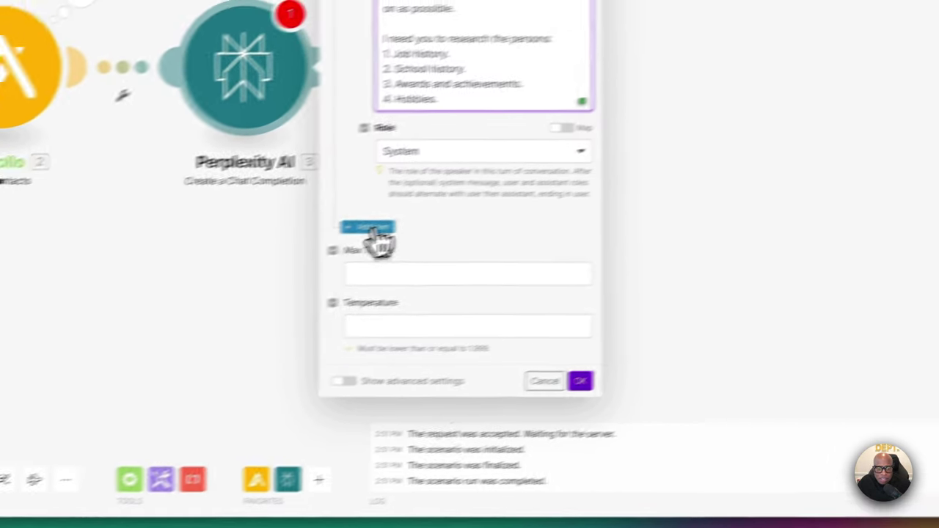
- Add a User message with template lines for Name, Title, Email, Organization Name, Organization URL, LinkedIn URL, Twitter URL and Facebook URL
click(459, 211)
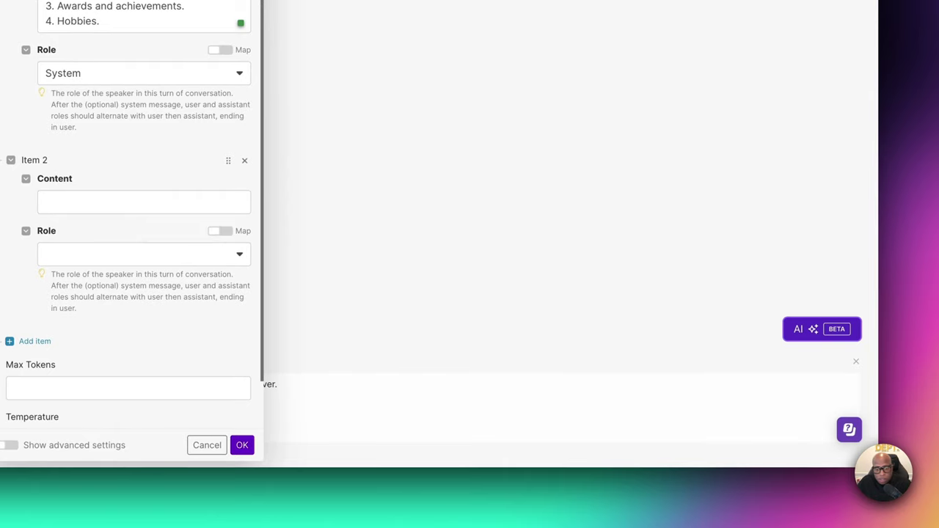
click(217, 257)
click(161, 276)
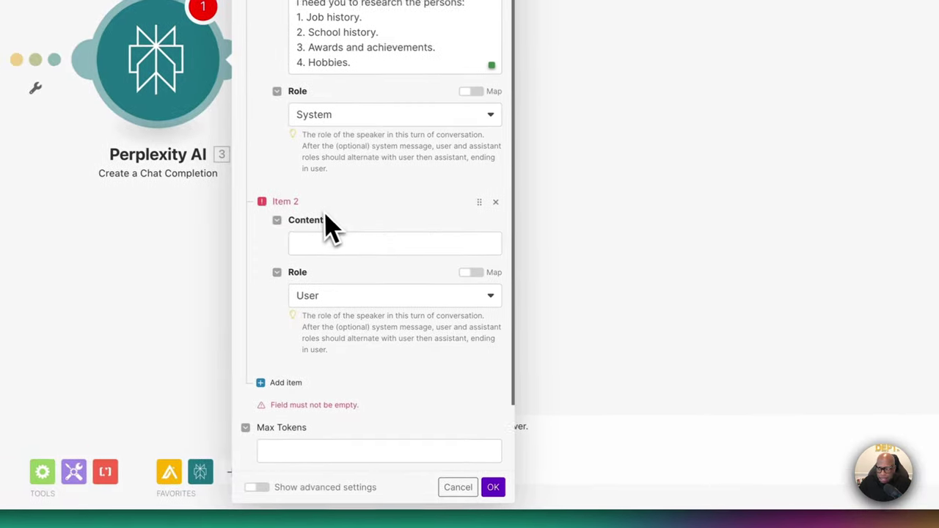
click(326, 242)
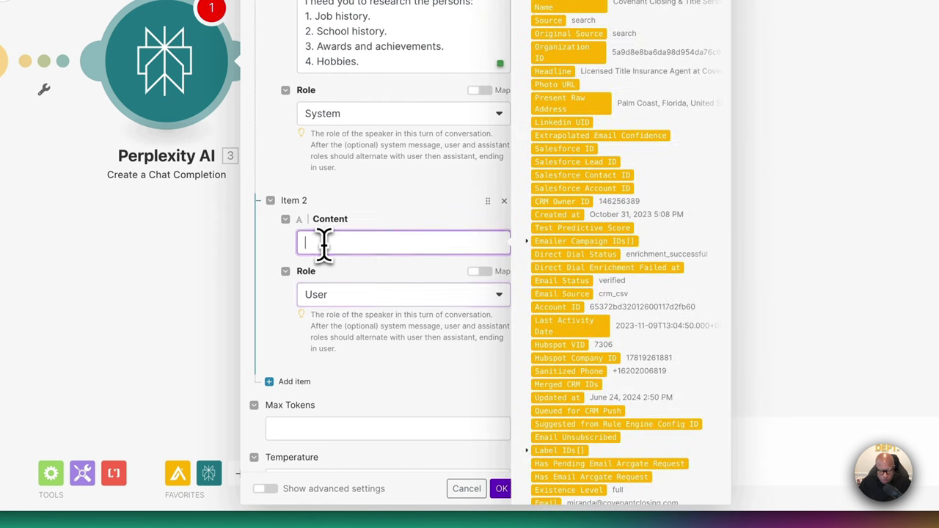
text(Name: 5.name Title: 5.title Email: 5.email Organization Name: 5.organization_name Organization URL: 5.account.website_url LinkedIn URL: 5.linkedin_url Twitter URL: 5.account.twitter_url Facebook URL: 5.account.facebook_url)
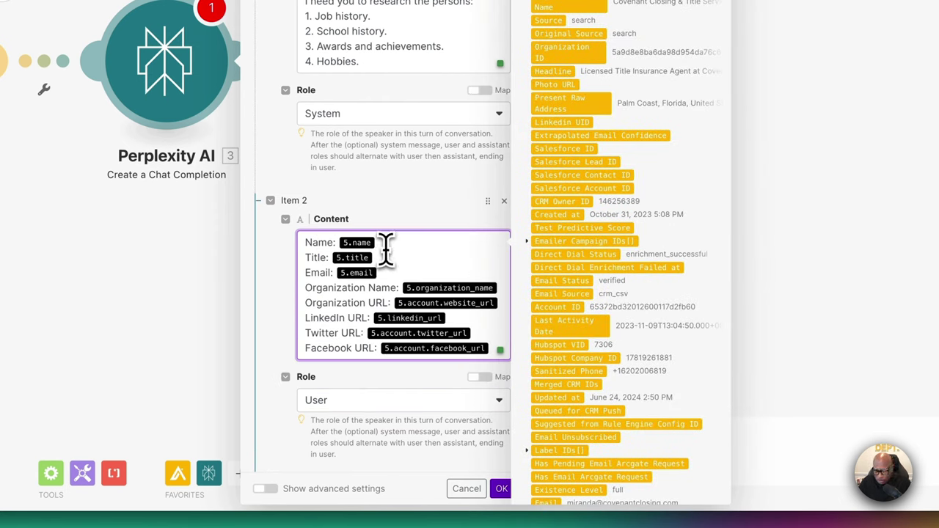
- Delete all outdated module 5 placeholders from the User message, leaving only the line labels
click(498, 287)
key(BackSpace)
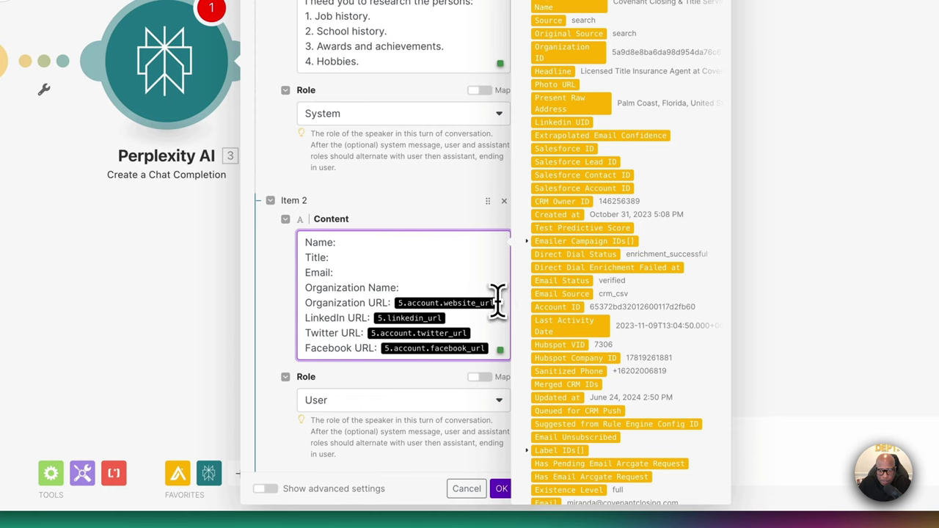
click(497, 301)
key(BackSpace)
click(474, 331)
key(BackSpace)
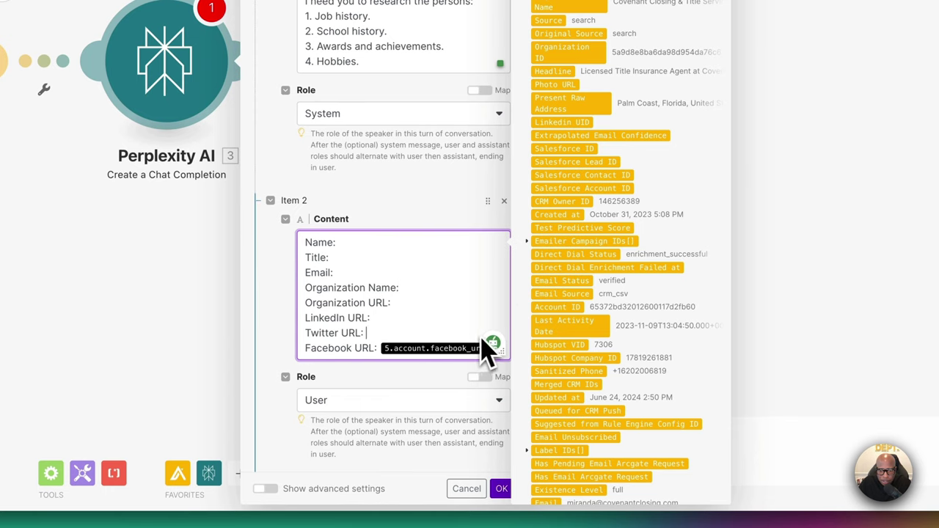
click(503, 345)
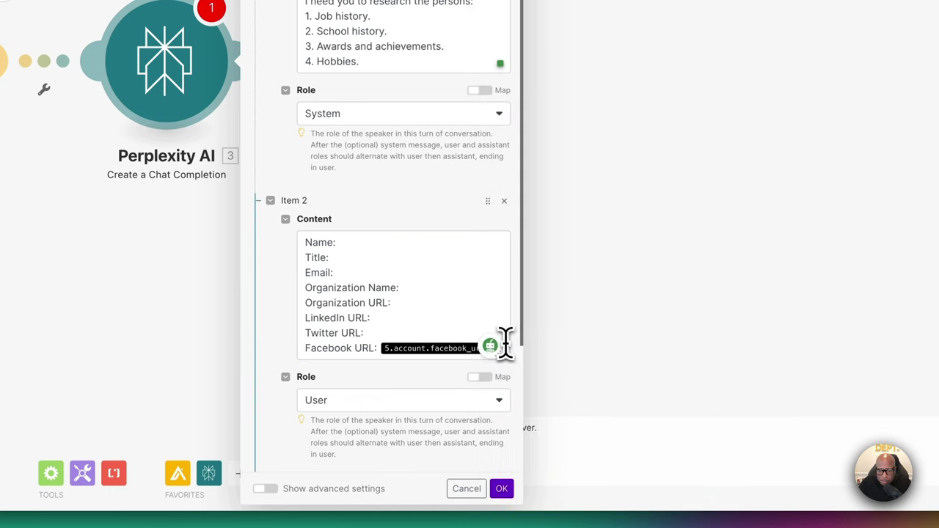
click(507, 345)
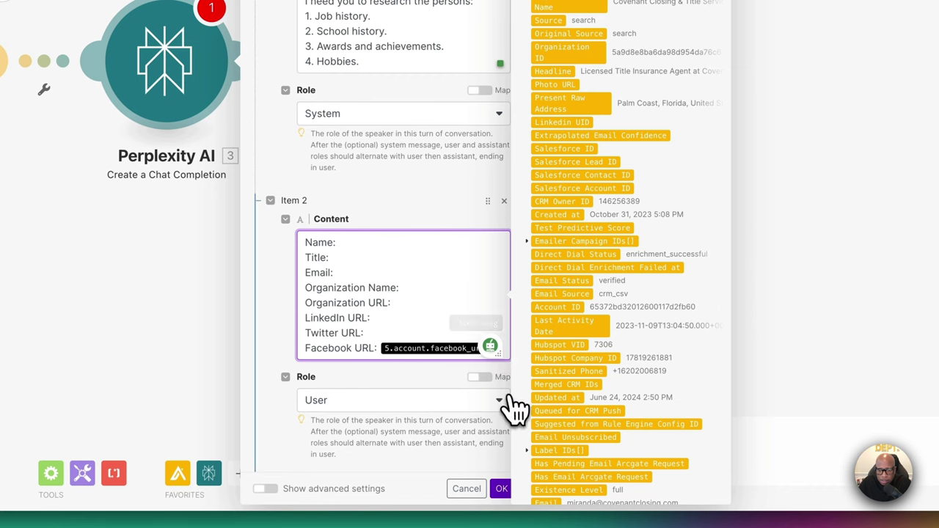
drag(497, 351, 501, 308)
click(492, 349)
key(BackSpace)
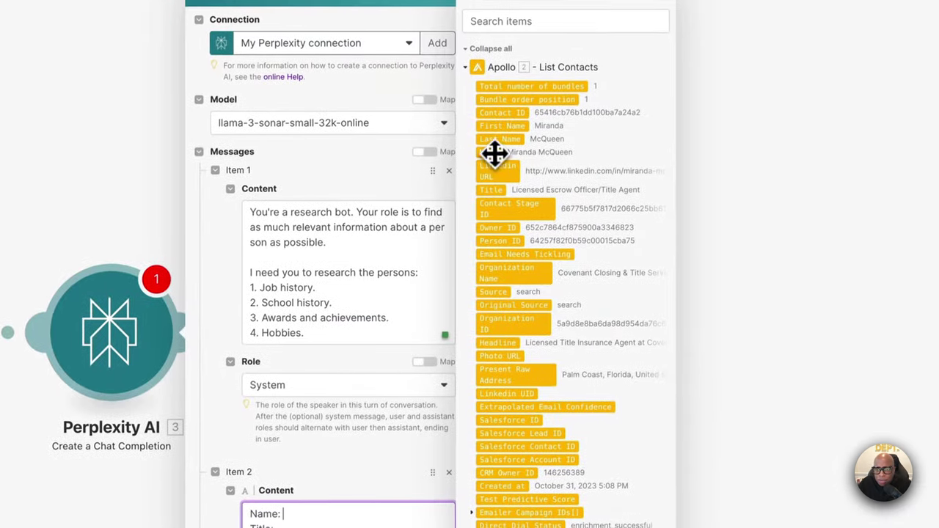
- Map the Name, Title and Email lines of the User message to the matching Apollo List Contacts fields
click(493, 153)
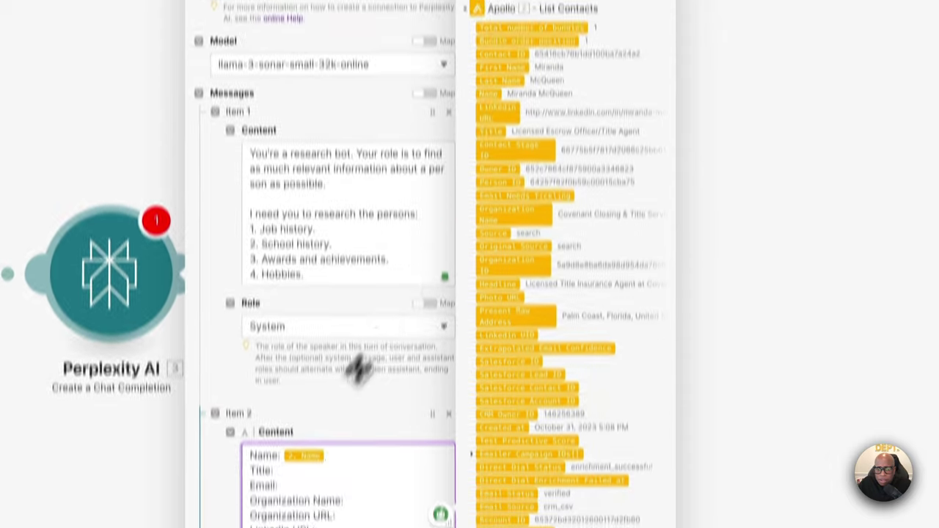
click(296, 527)
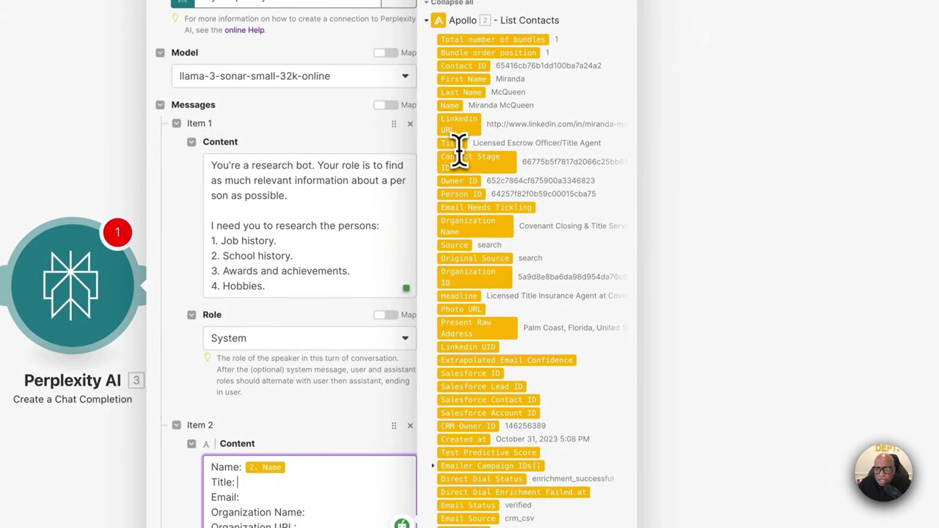
click(461, 134)
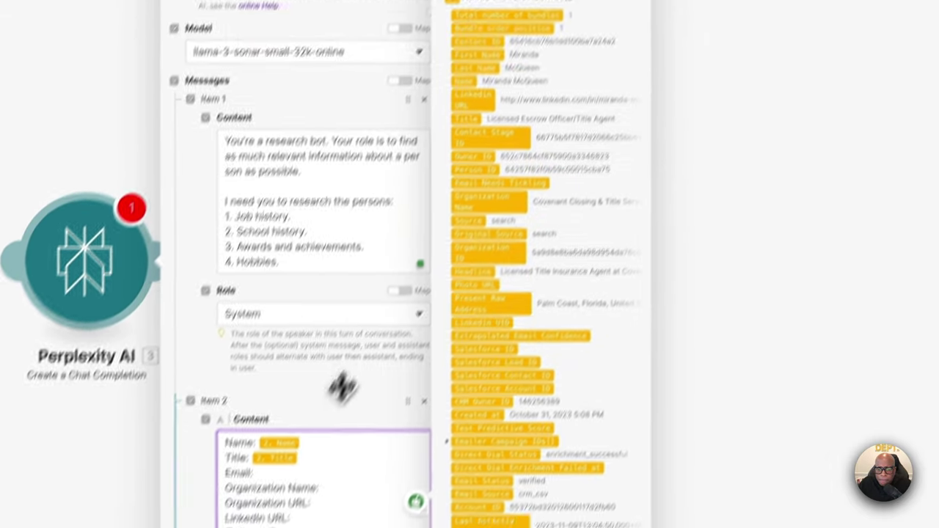
click(296, 498)
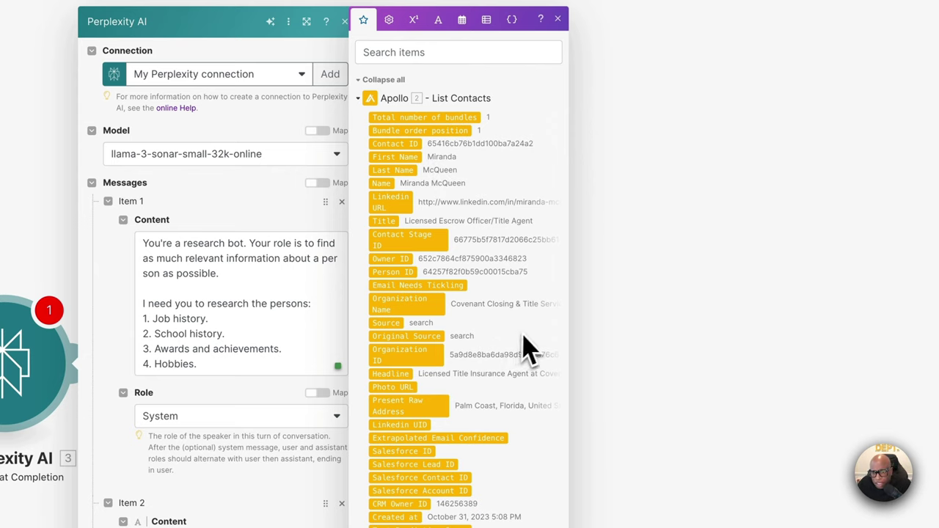
scroll(482, 378, down, 5)
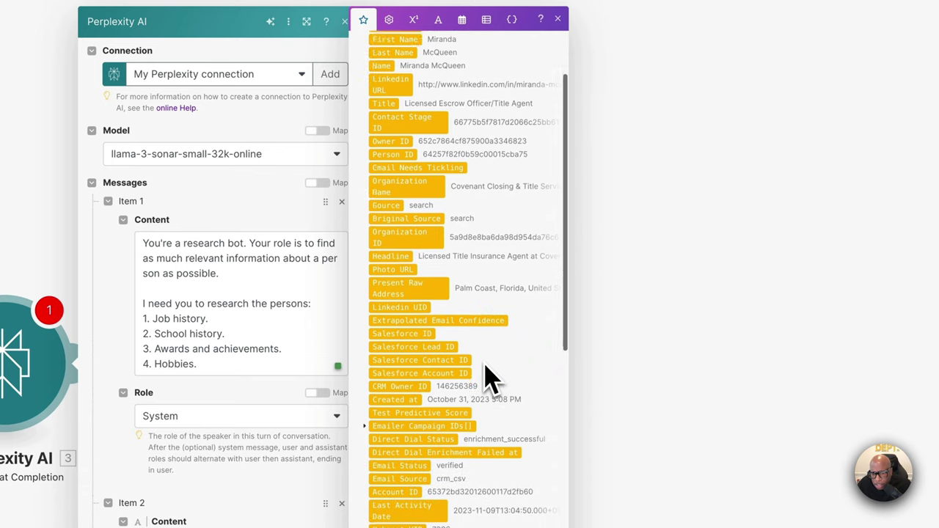
scroll(487, 377, down, 2)
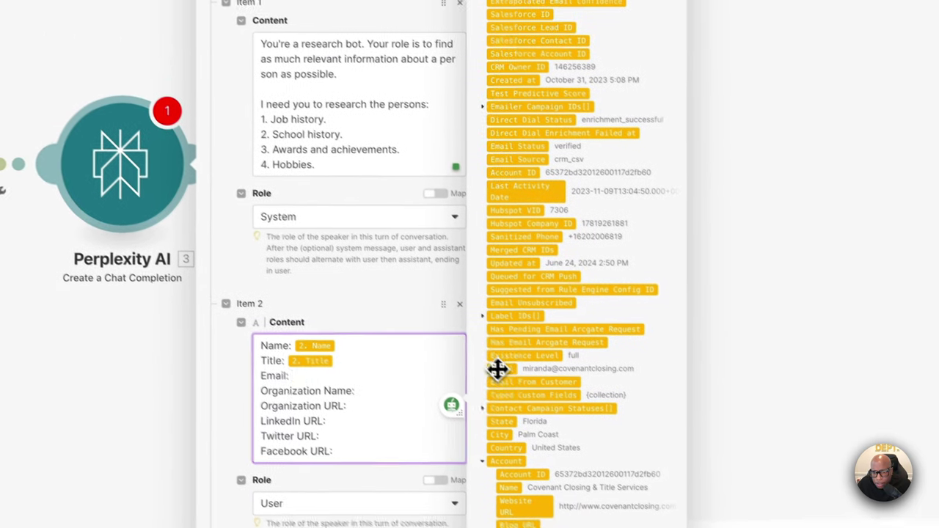
click(498, 369)
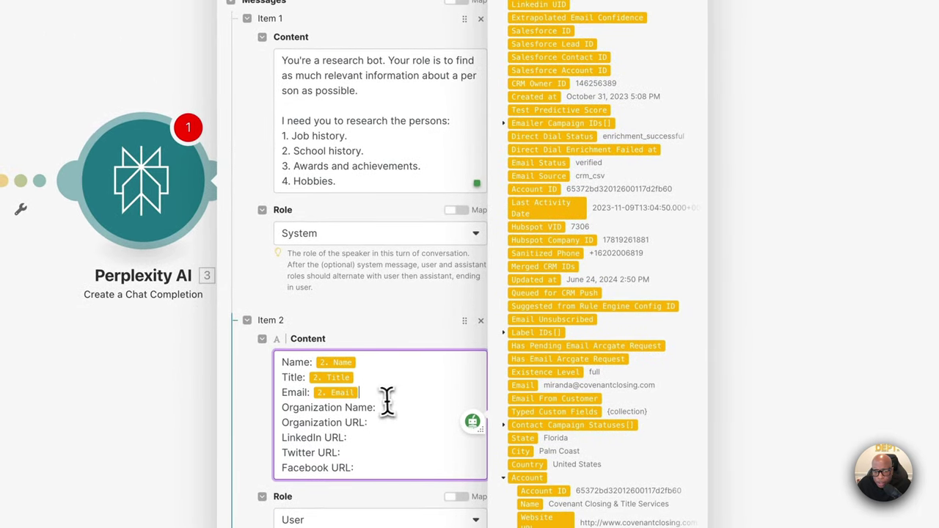
- Map the Organization Name line to Apollo's Organization Name and the Organization URL line to the account's Website URL
scroll(558, 130, down, 10)
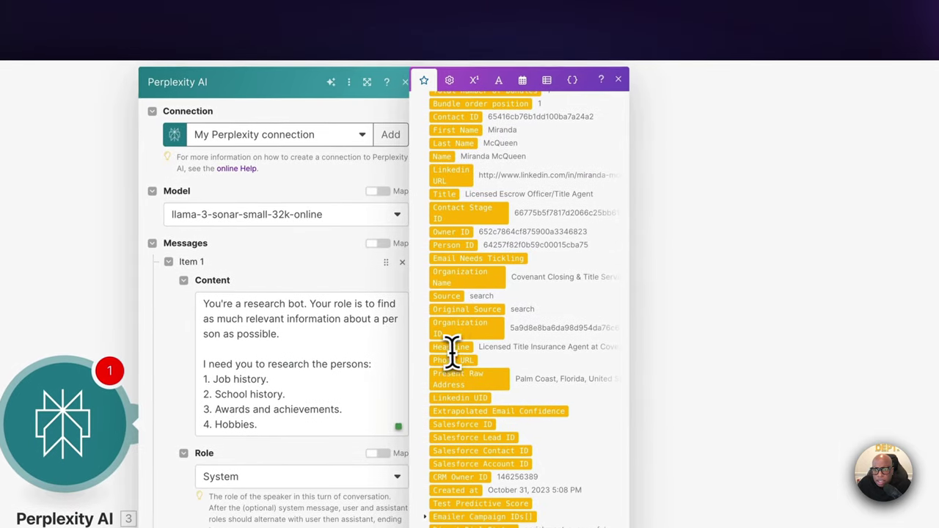
scroll(450, 337, up, 1)
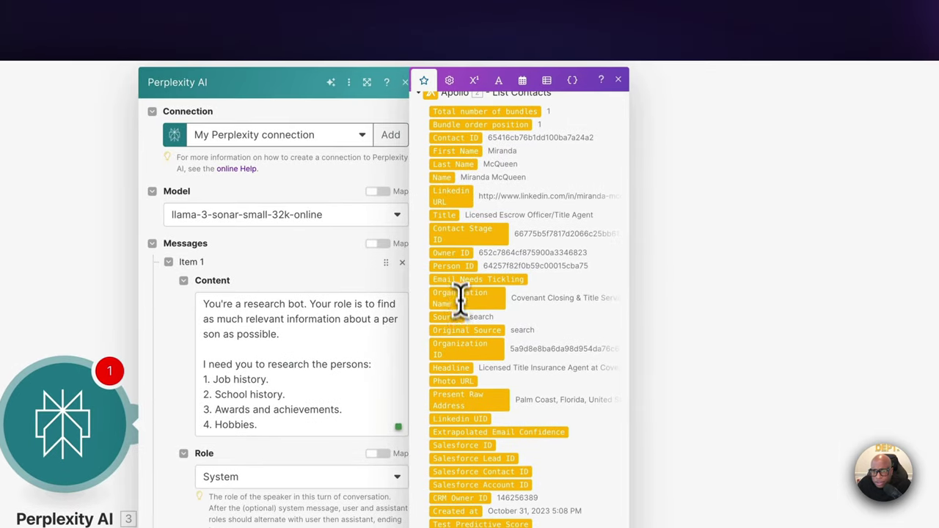
scroll(472, 378, down, 1)
scroll(472, 377, up, 2)
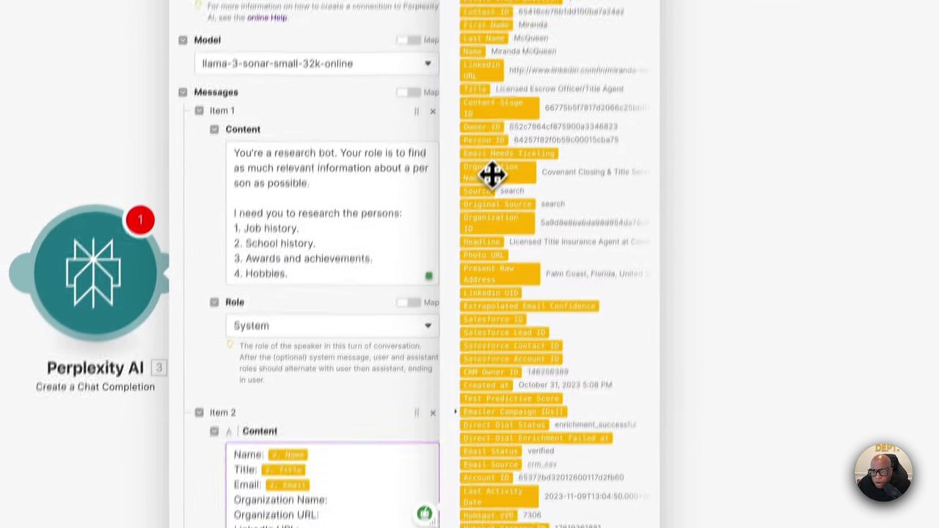
click(464, 325)
click(346, 376)
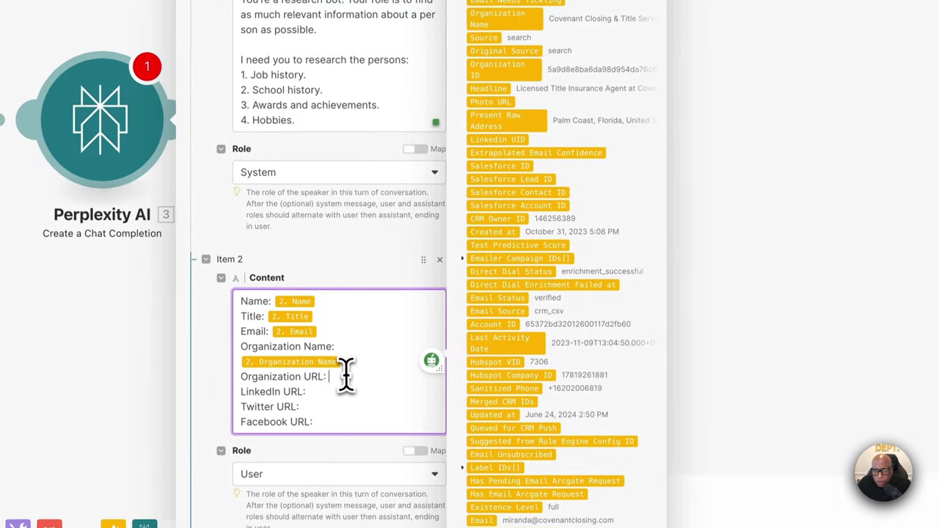
scroll(563, 174, down, 5)
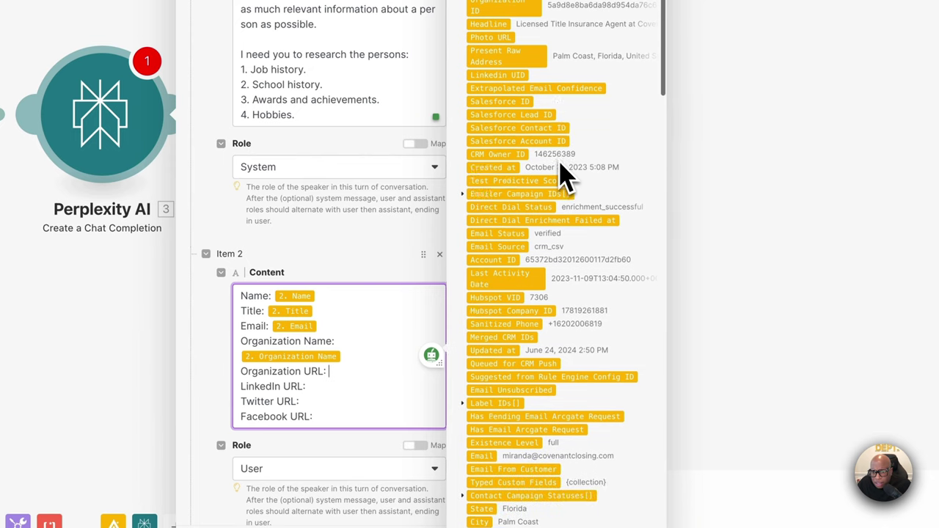
scroll(587, 176, down, 3)
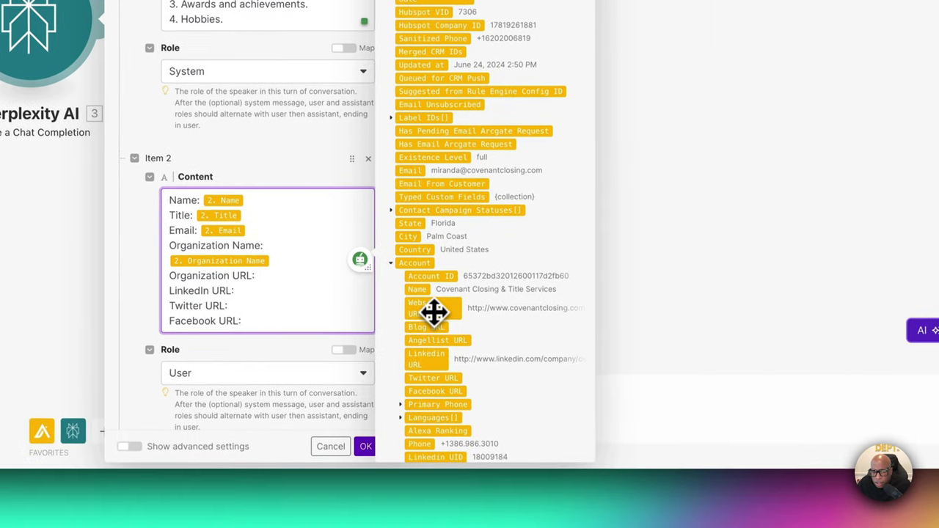
drag(434, 312, 294, 288)
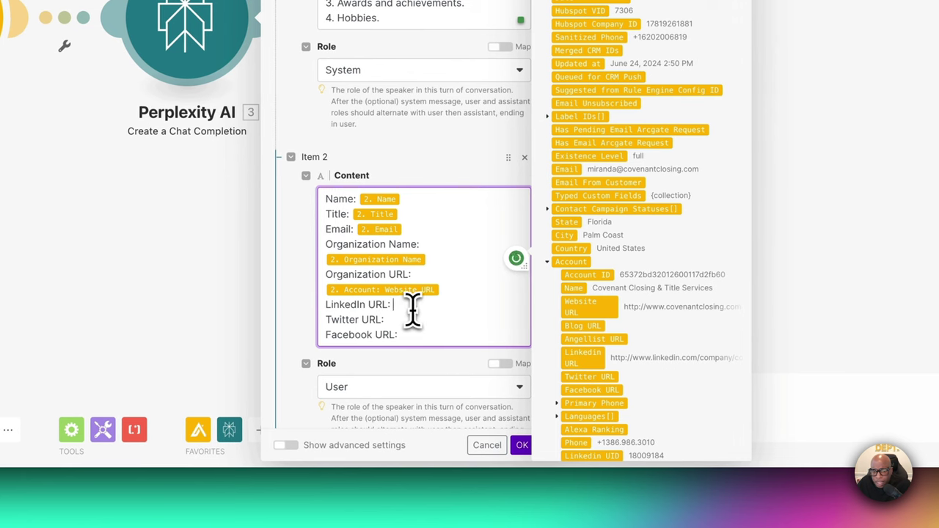
- Map the LinkedIn, Twitter and Facebook URL lines to the Apollo account's matching URL fields and save the Perplexity AI module
scroll(609, 361, down, 2)
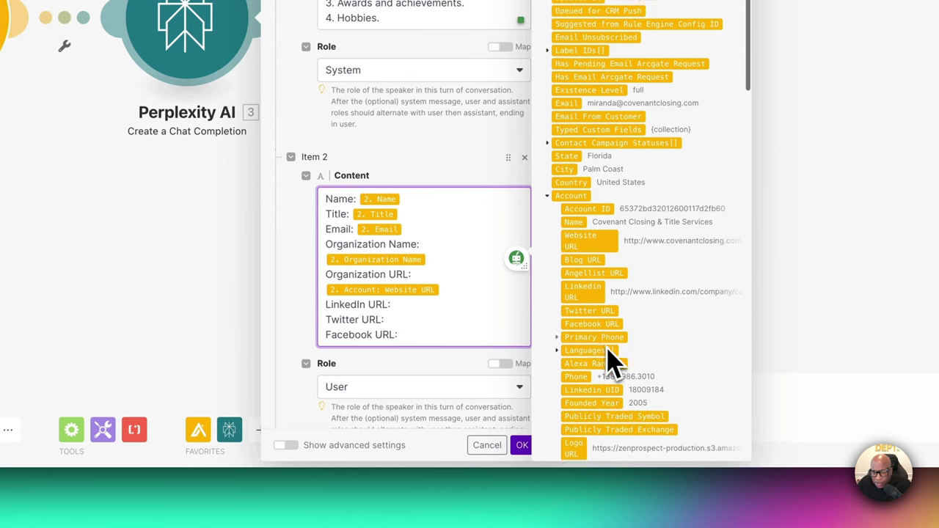
click(579, 292)
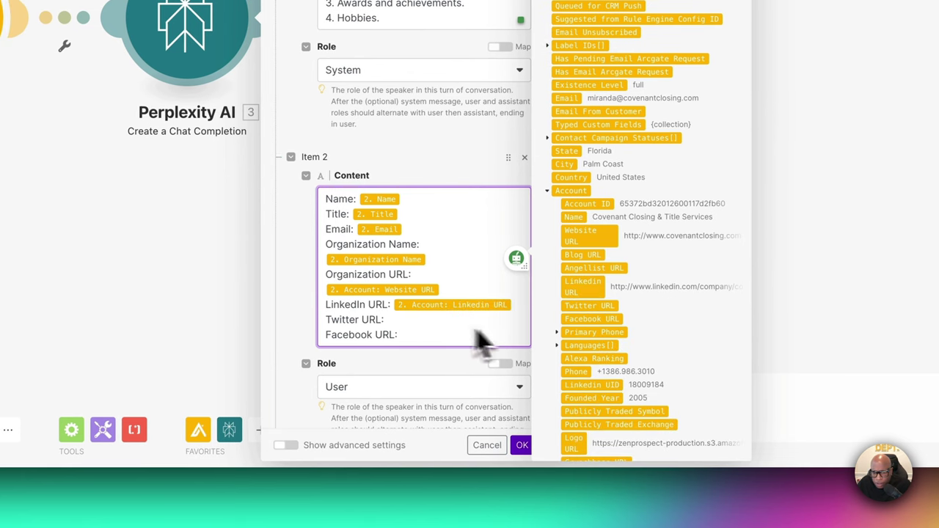
scroll(619, 353, down, 1)
click(593, 291)
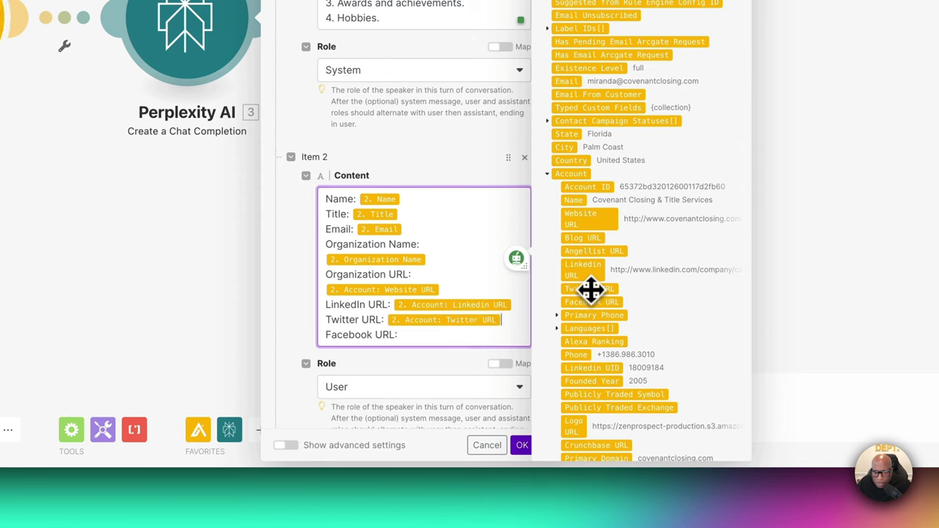
click(410, 335)
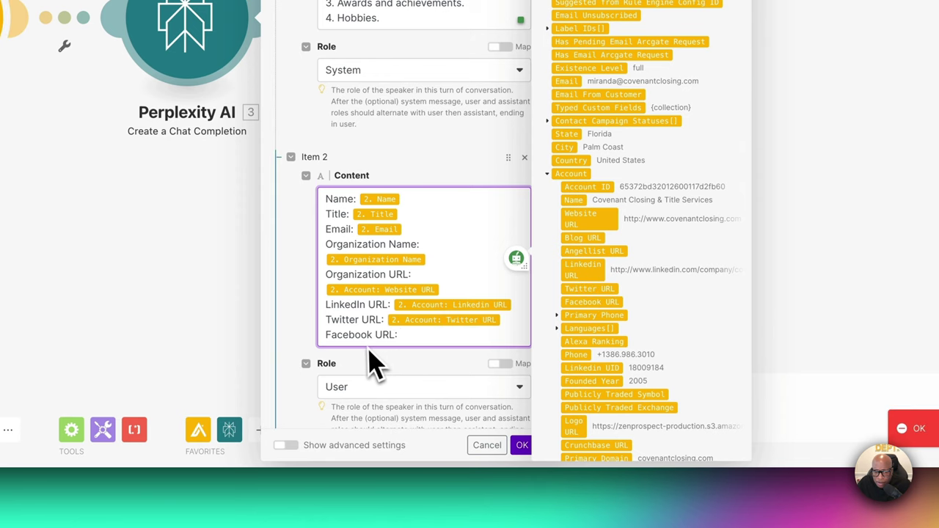
click(594, 303)
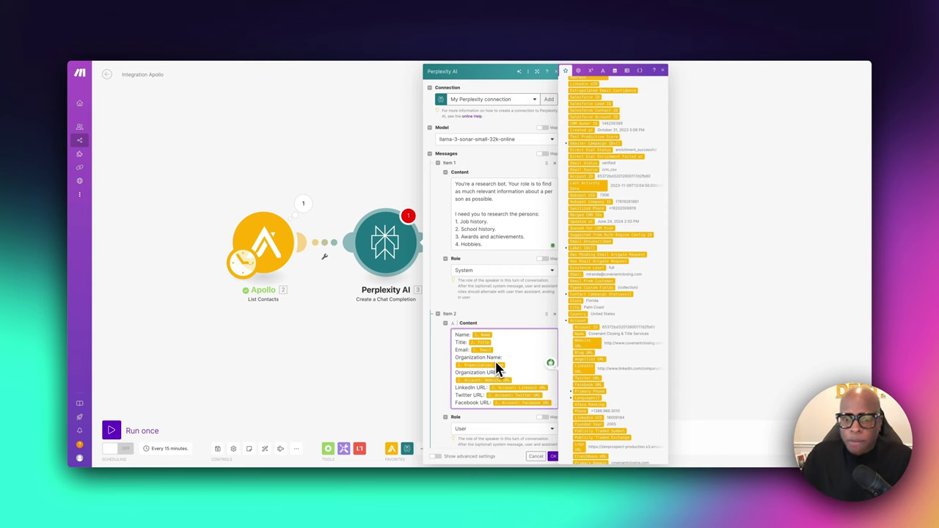
scroll(497, 365, down, 3)
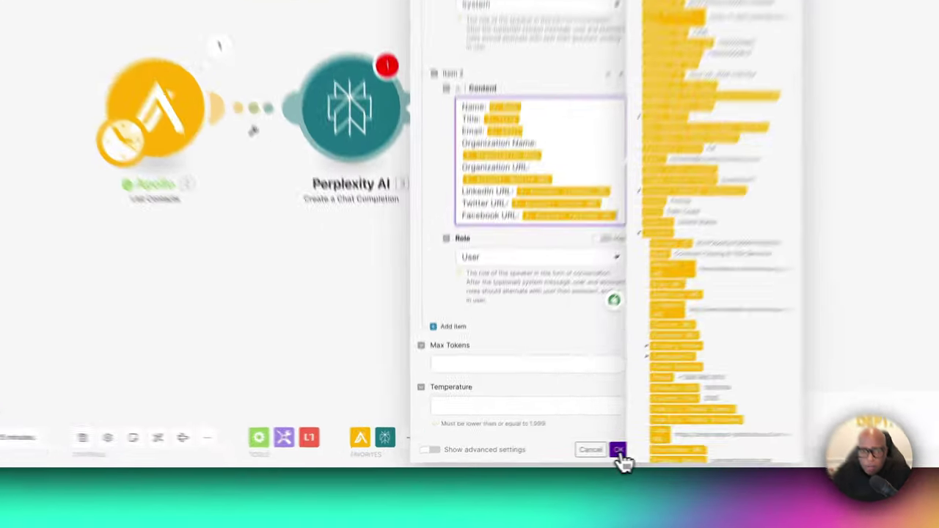
click(553, 456)
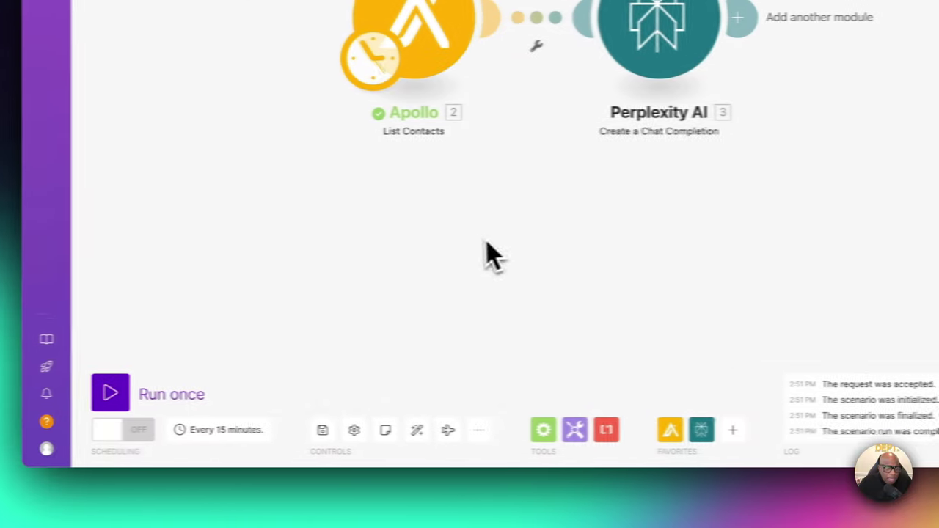
- Run the scenario once and examine the message content of the first choice in the Perplexity AI output
click(110, 394)
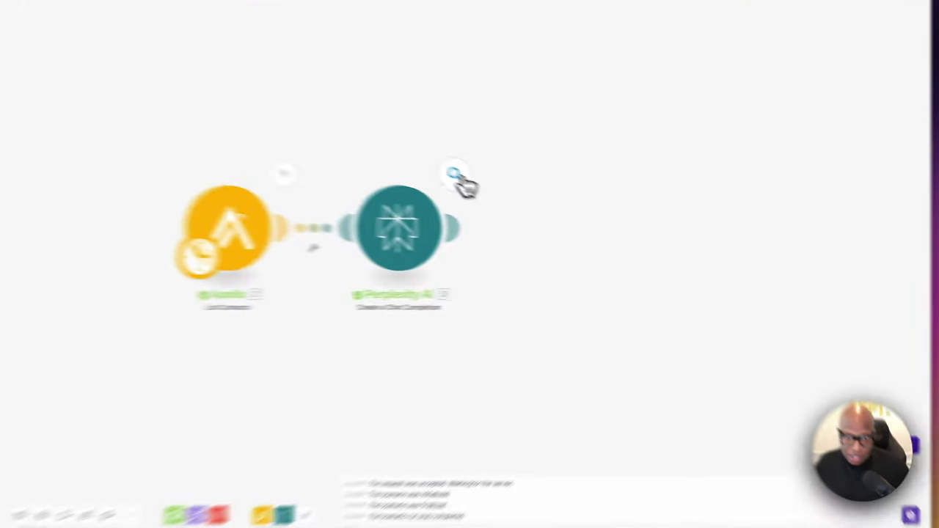
click(531, 204)
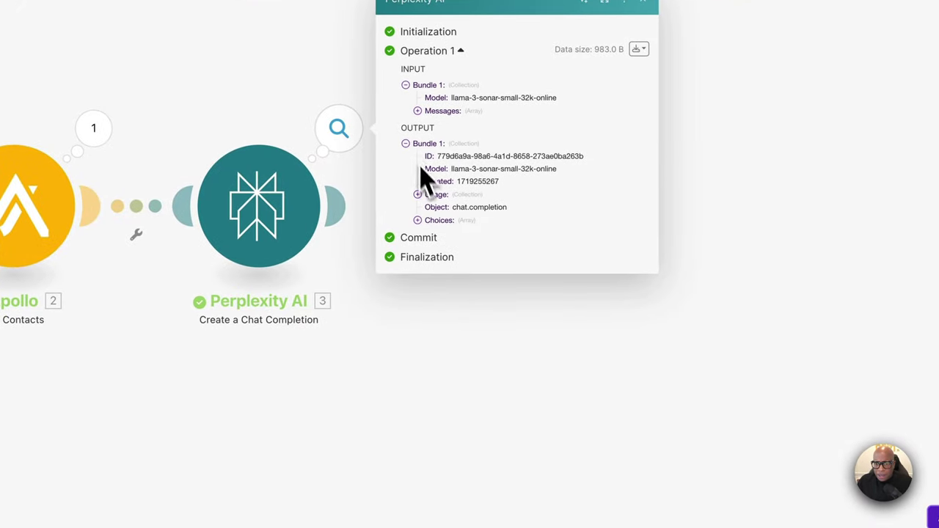
click(419, 222)
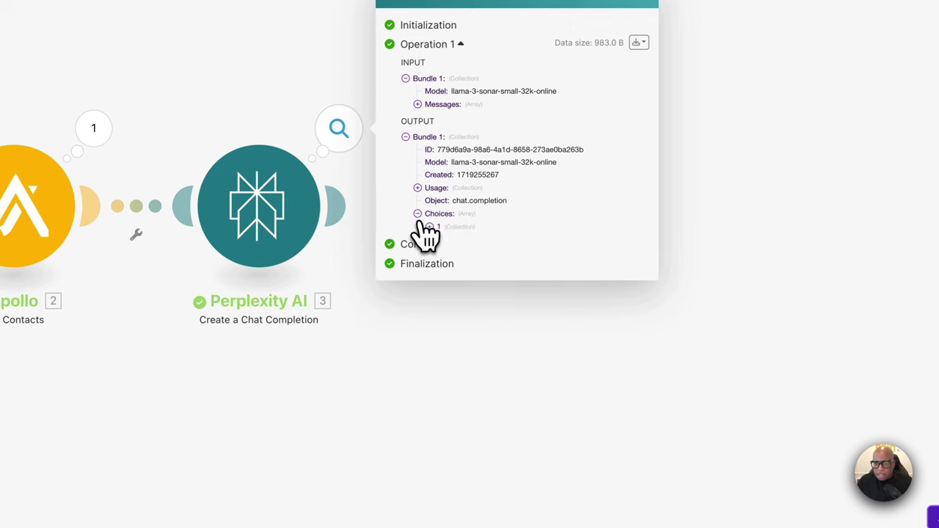
click(433, 227)
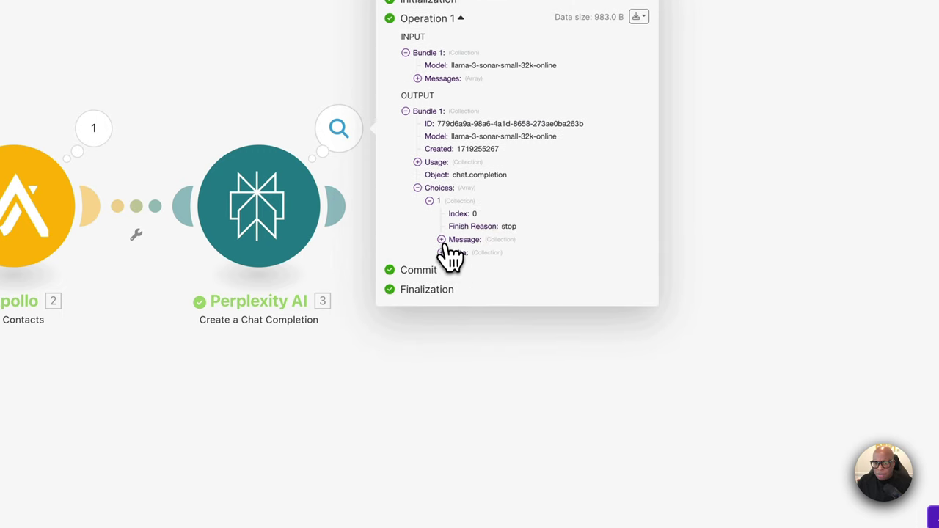
click(443, 241)
click(453, 253)
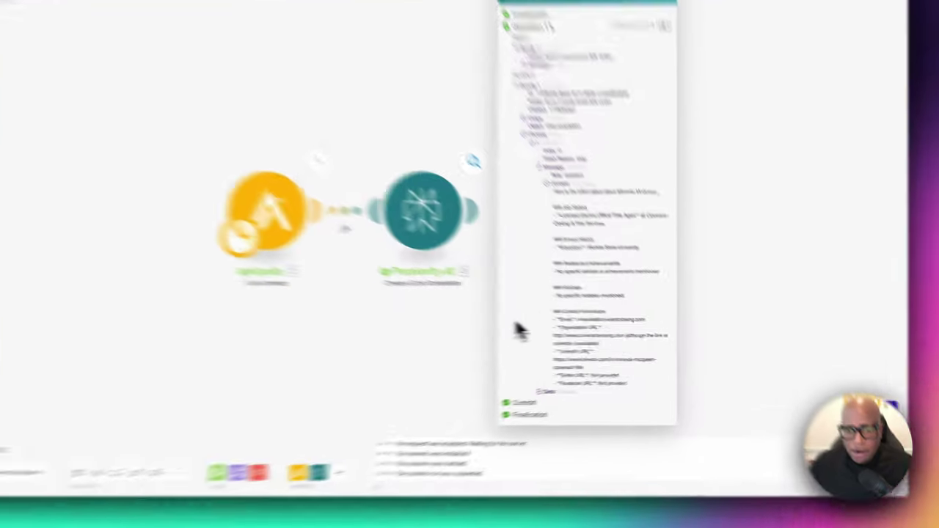
click(518, 341)
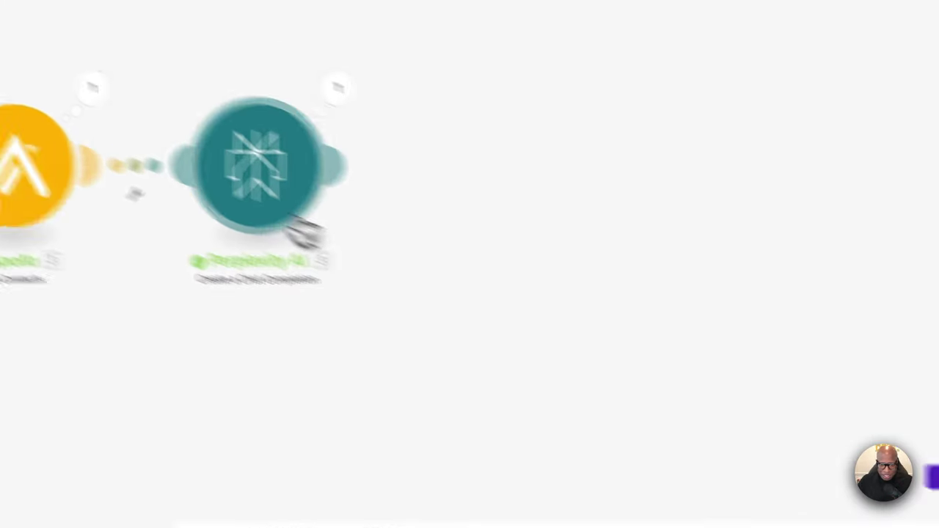
- Rename the Perplexity AI module to "Research Bot 🧰" with the toolbox emoji
right_click(91, 32)
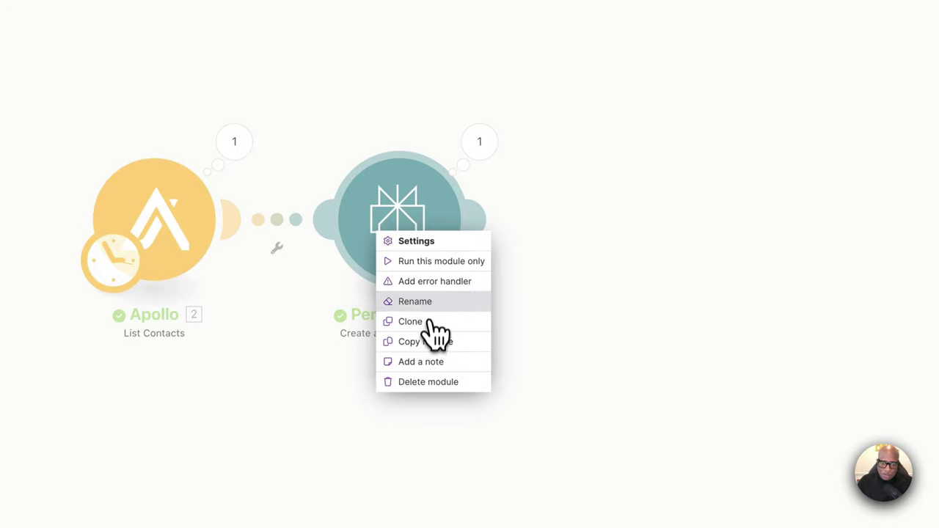
click(431, 302)
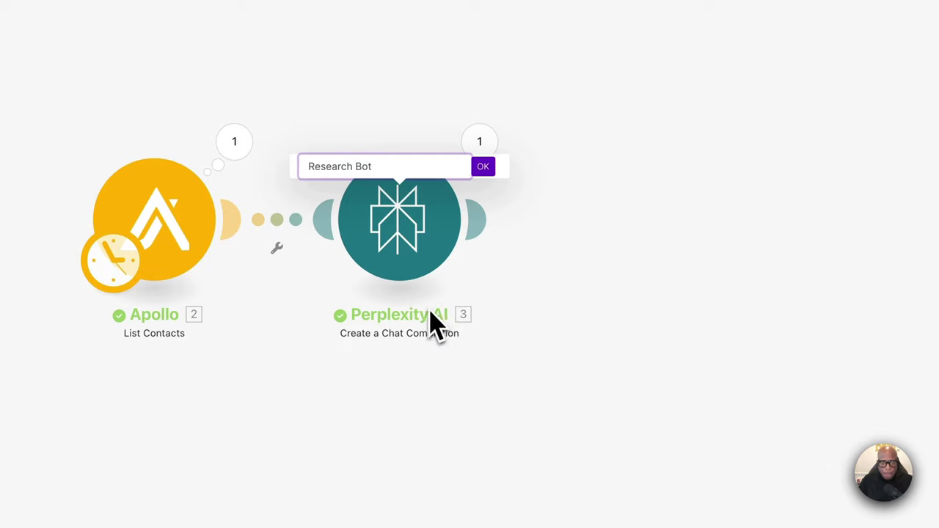
right_click(397, 168)
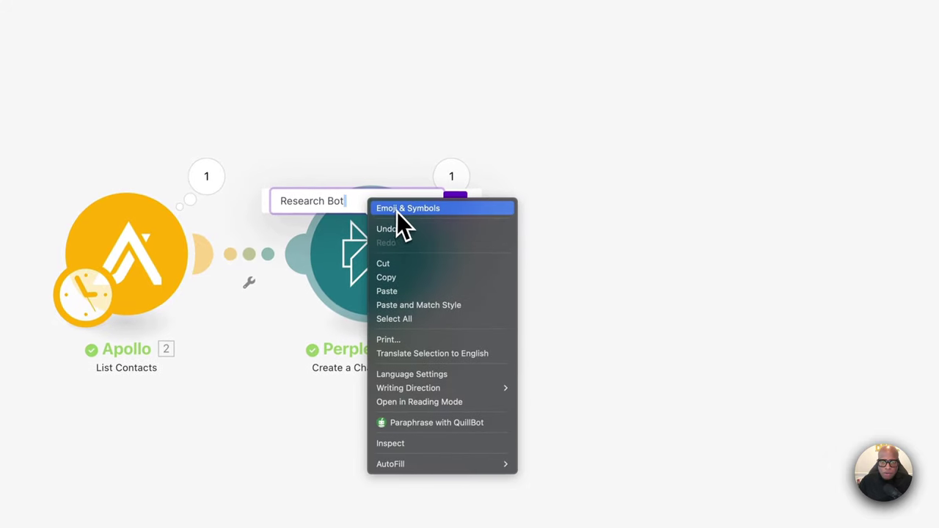
key(Escape)
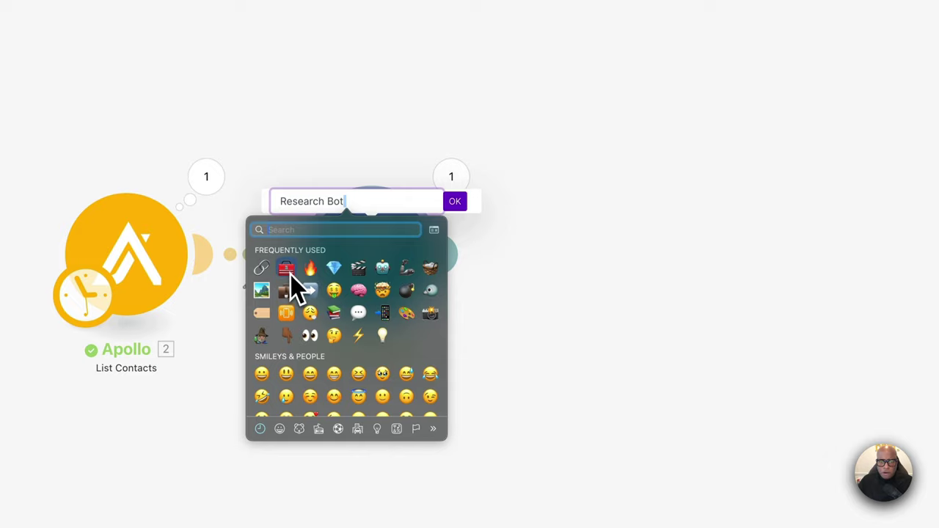
key(Escape)
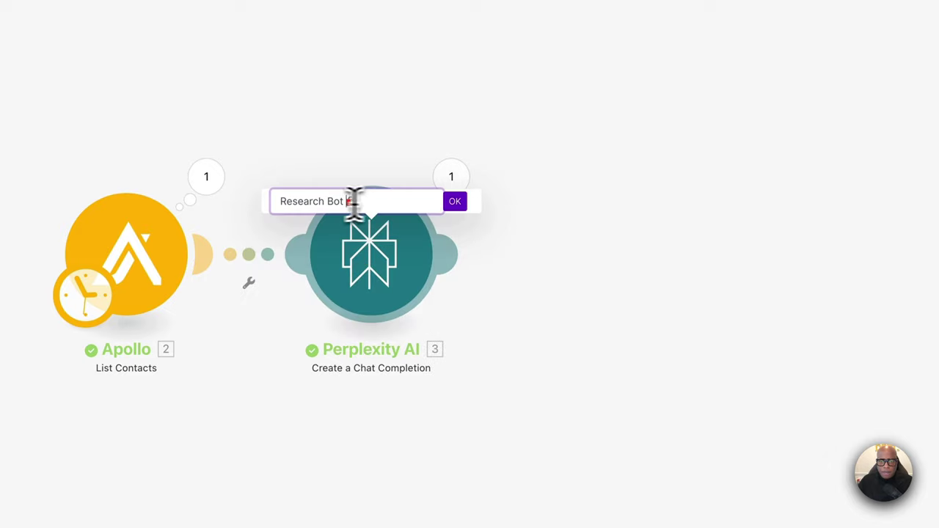
click(454, 202)
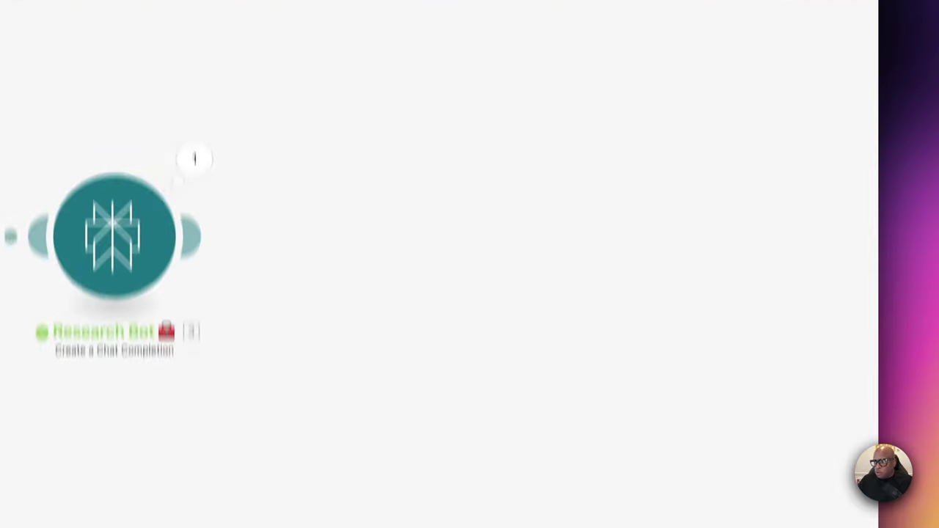
scroll(353, 256, right, 5)
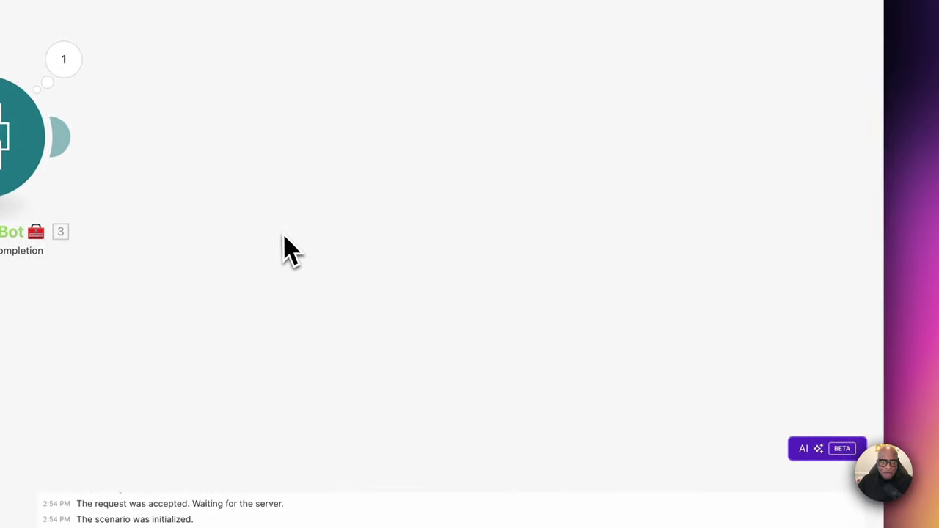
click(279, 186)
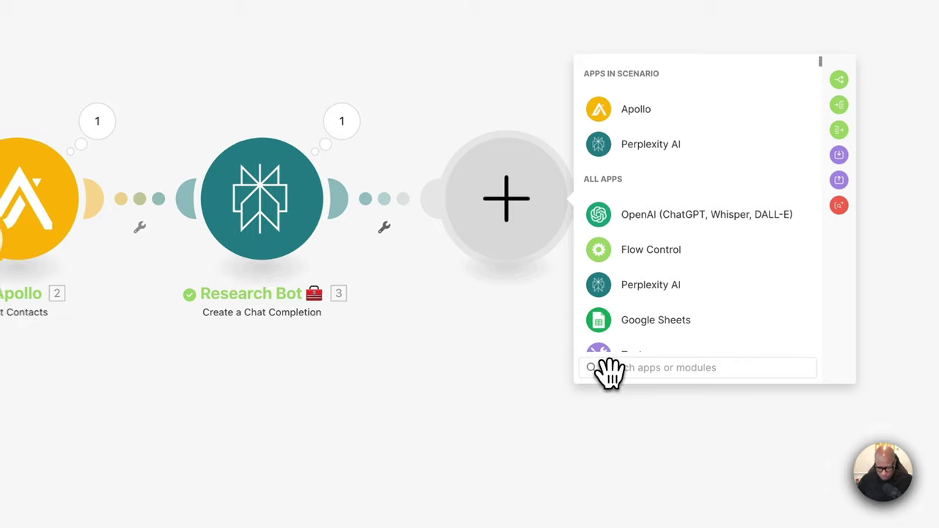
text(clau)
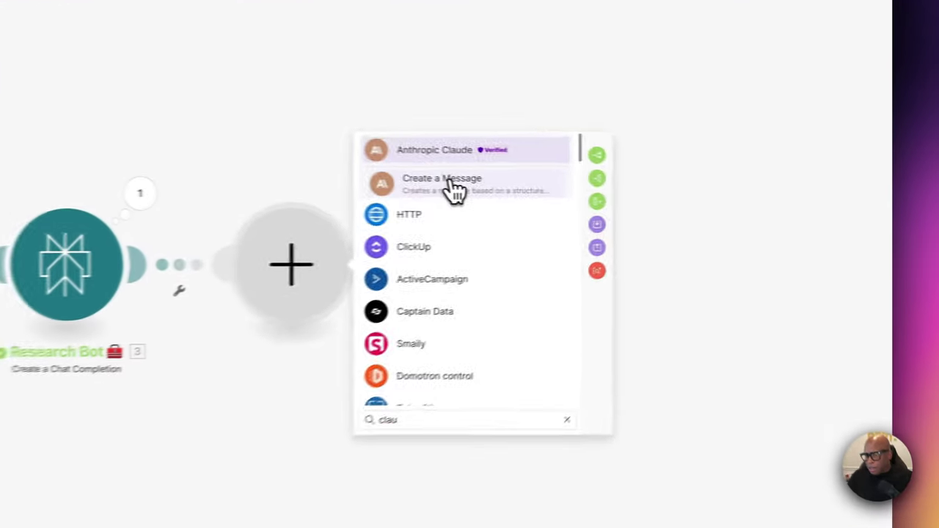
click(633, 202)
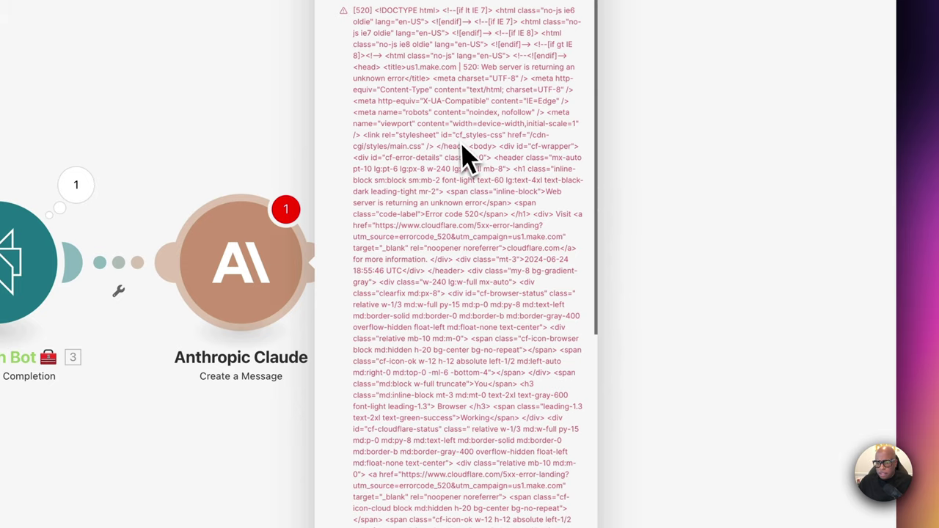
key(Escape)
right_click(249, 282)
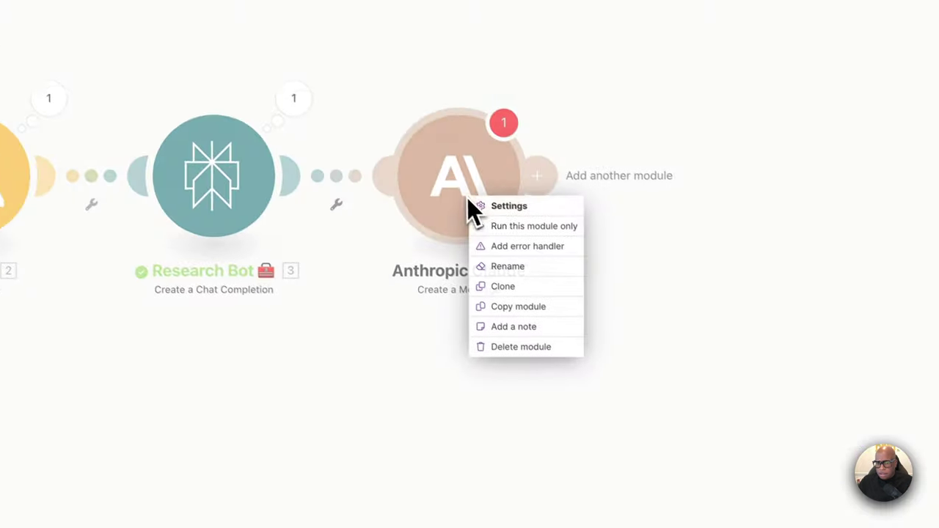
click(522, 347)
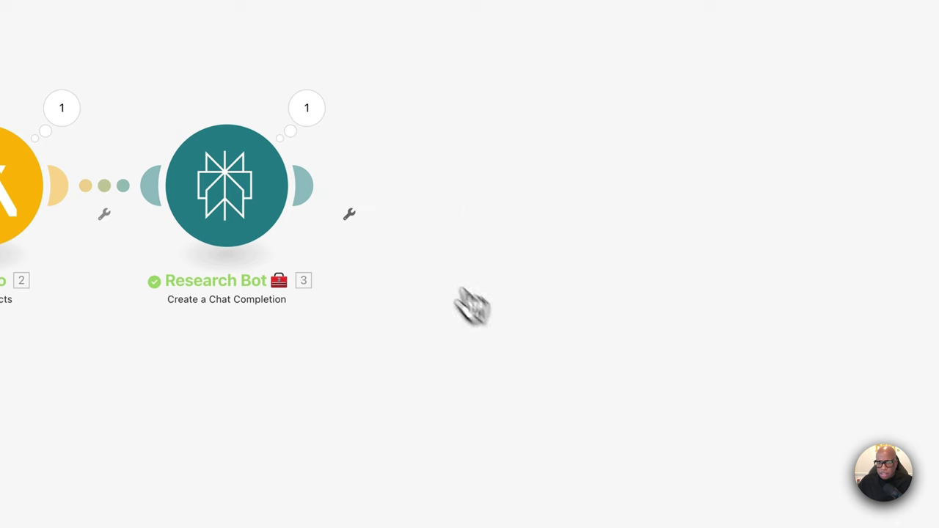
- Add an Anthropic Claude Create a Message module after the Research Bot module
click(306, 190)
click(597, 183)
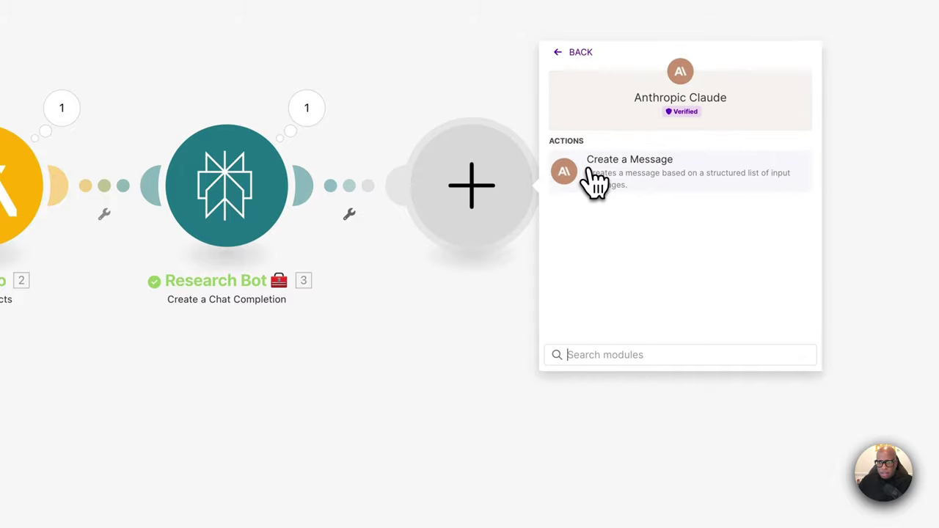
click(587, 184)
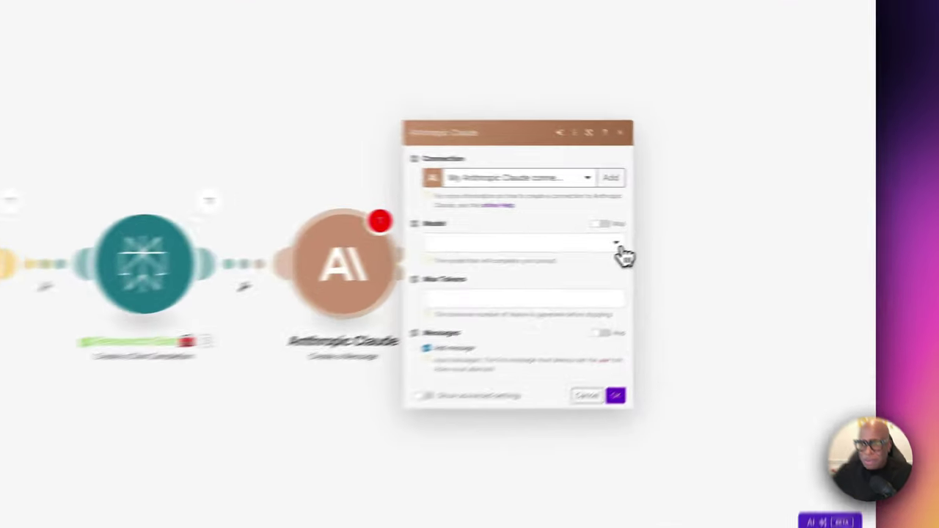
- Set the Anthropic Claude module's model to claude-3-opus-20240229 and its max tokens to 1000
click(711, 227)
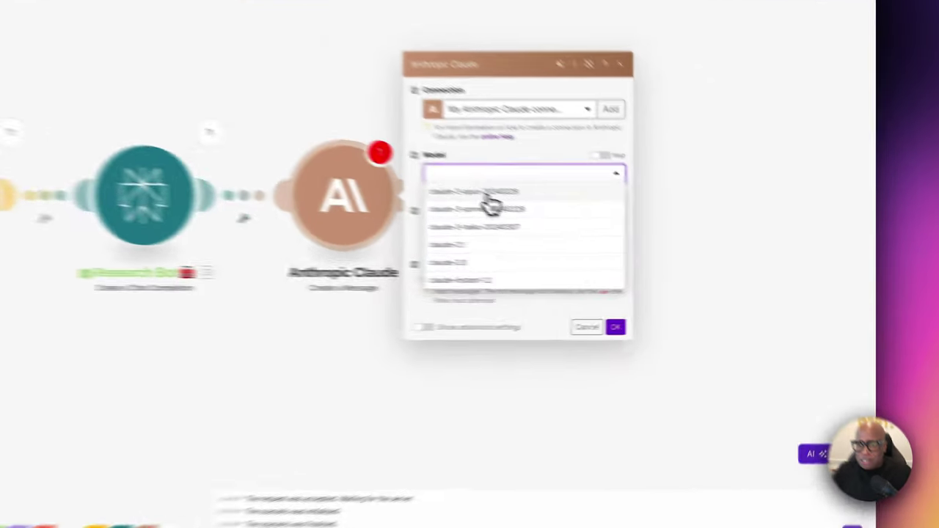
click(636, 237)
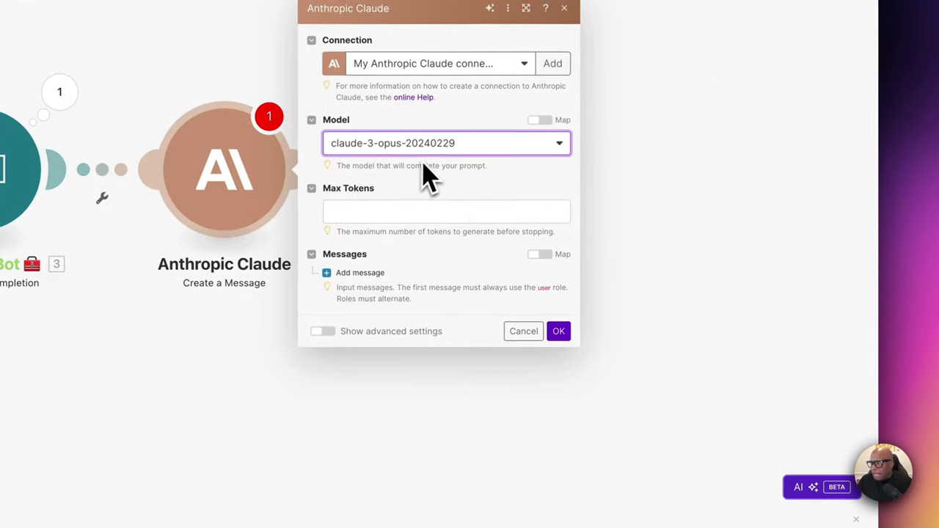
click(406, 214)
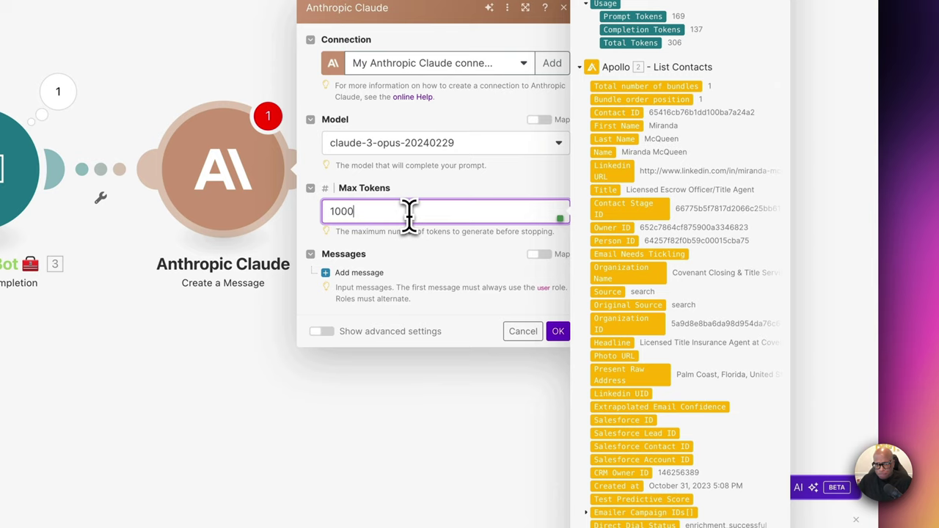
text(1000)
- Add a message with the User role and one content item of type Text to the Anthropic Claude module
click(360, 273)
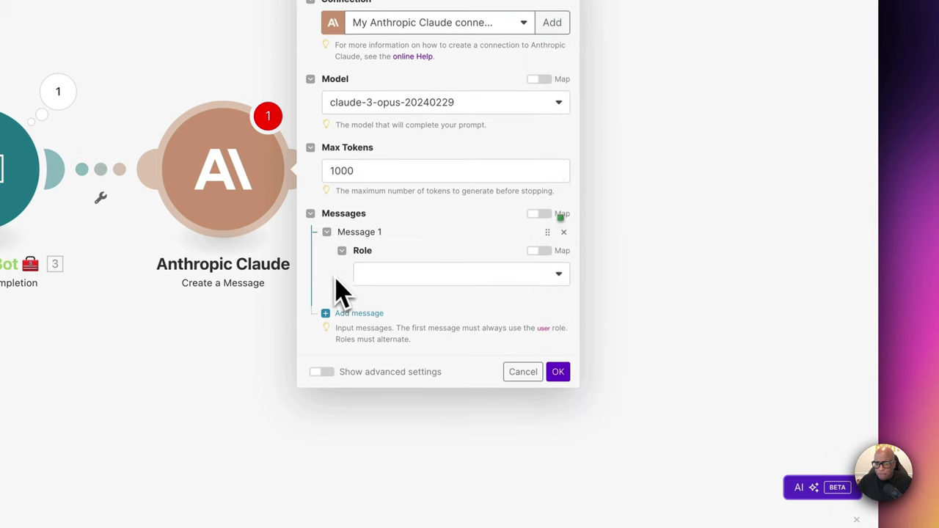
click(400, 276)
click(407, 296)
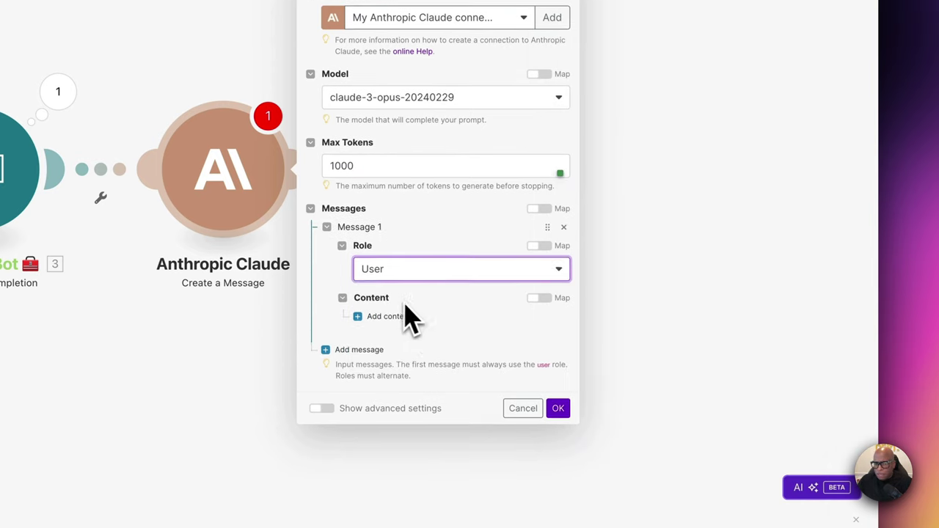
click(408, 316)
click(427, 294)
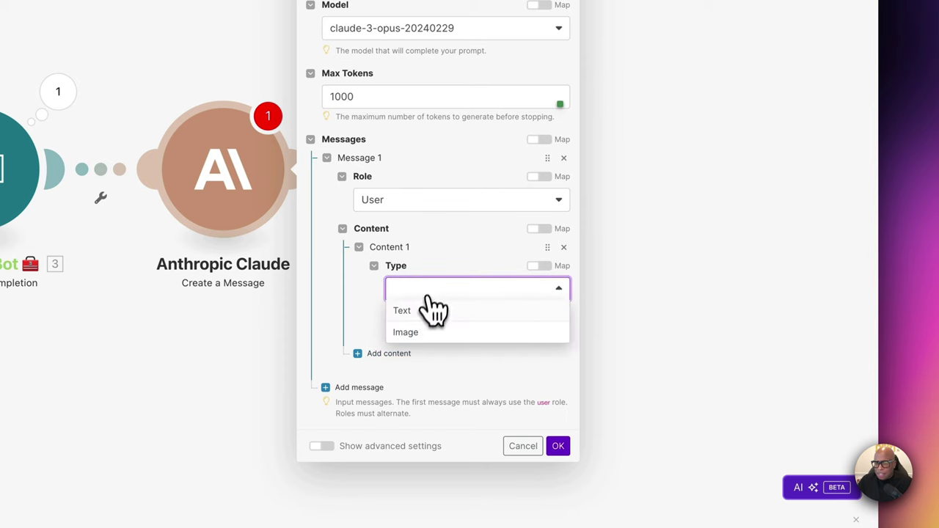
click(402, 310)
click(400, 328)
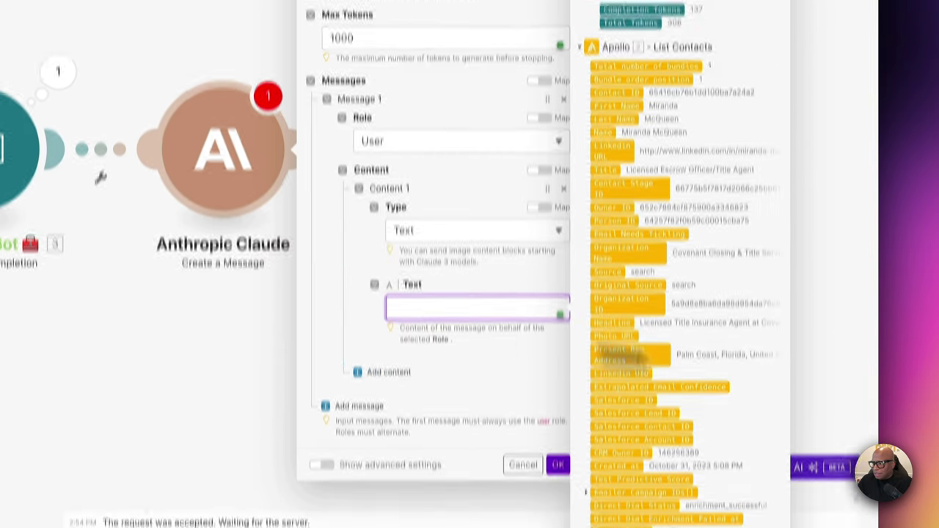
key(Escape)
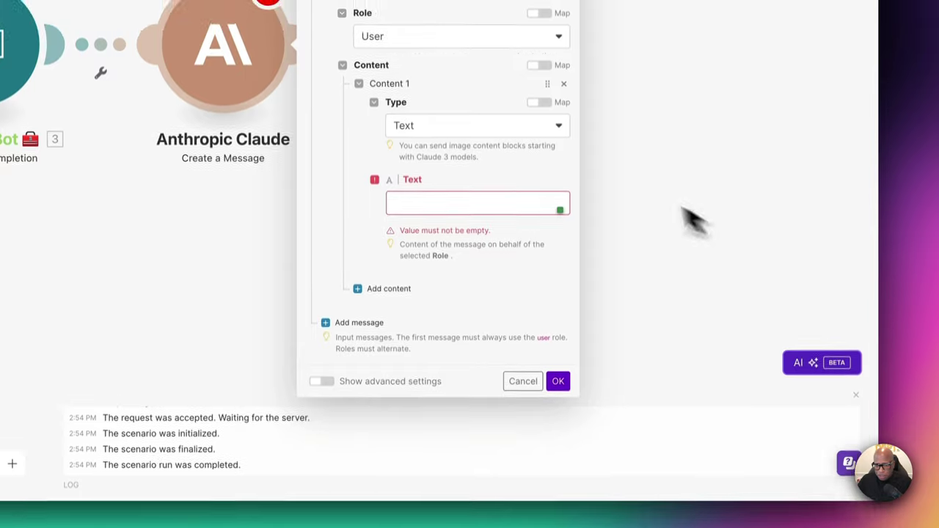
- Paste the voicemail script prompt into the Text field of Content 1 in the Anthropic Claude module and return to its beginning
click(415, 172)
key(ctrl+v)
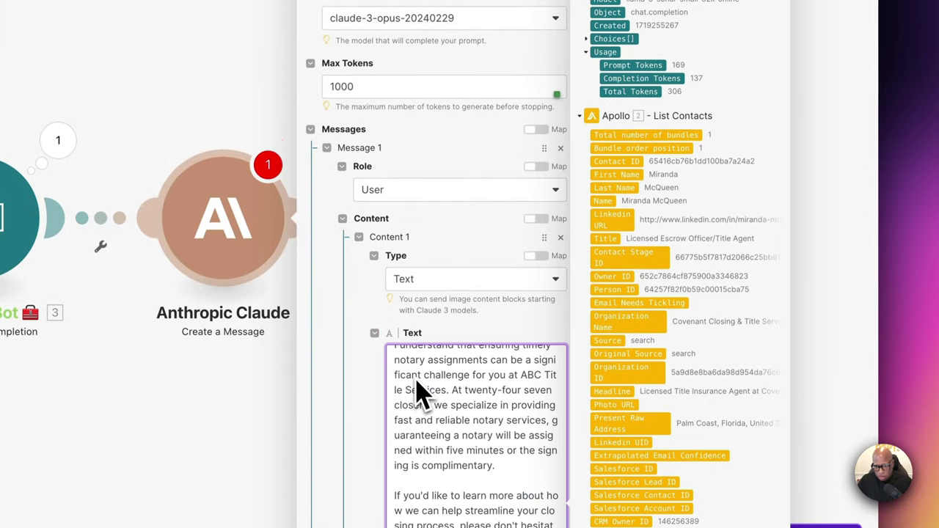
scroll(441, 400, down, 5)
scroll(467, 407, down, 3)
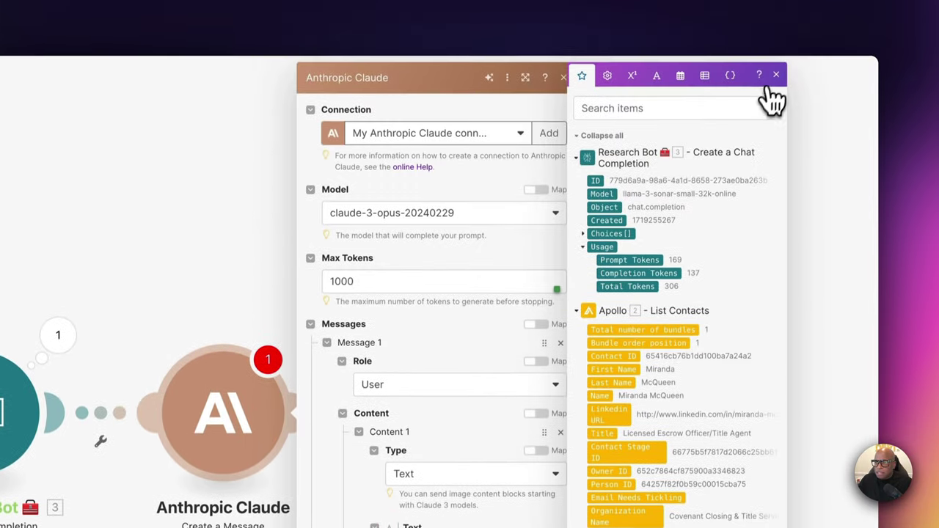
click(774, 83)
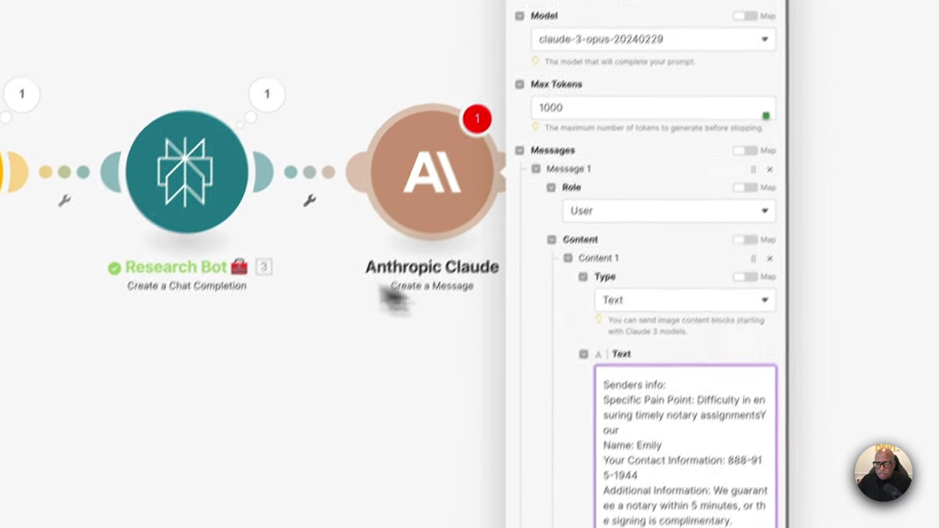
scroll(692, 389, up, 3)
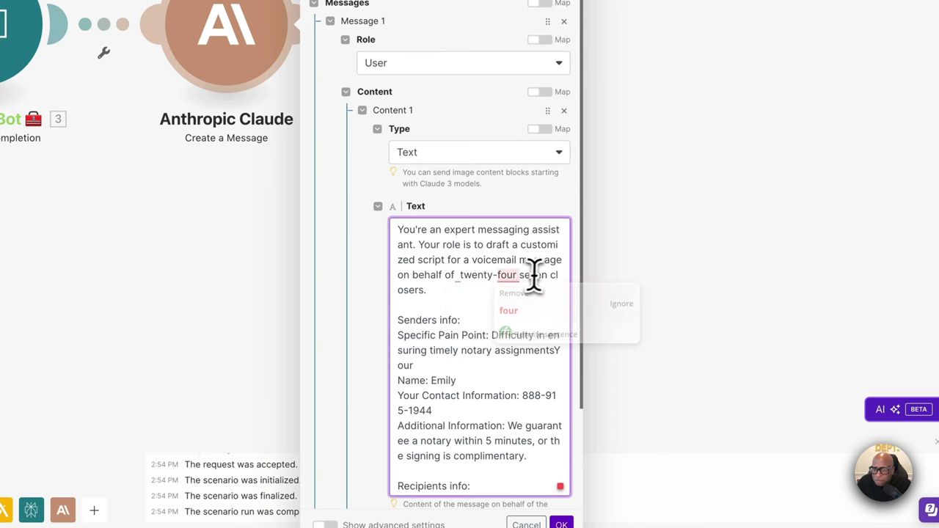
- Remove the stray character before "twenty-four seven closers" in the prompt's opening paragraph
click(458, 275)
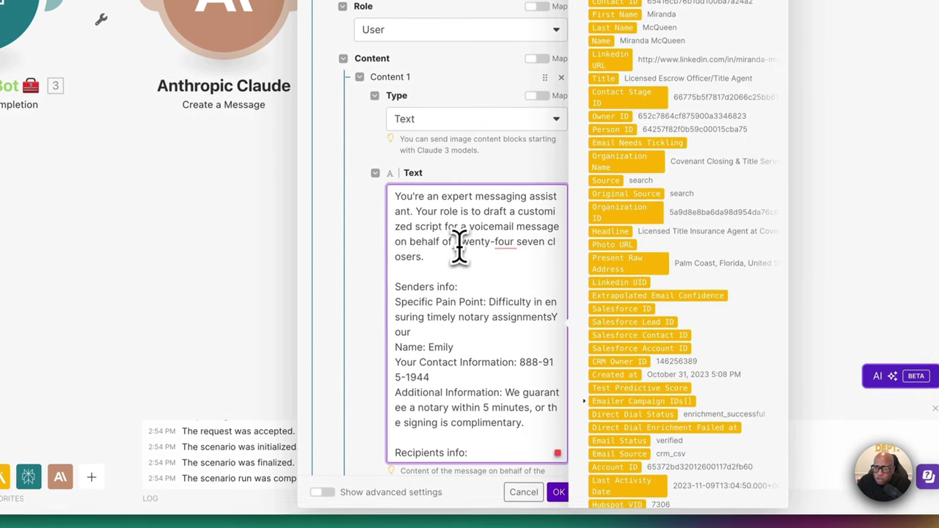
key(BackSpace)
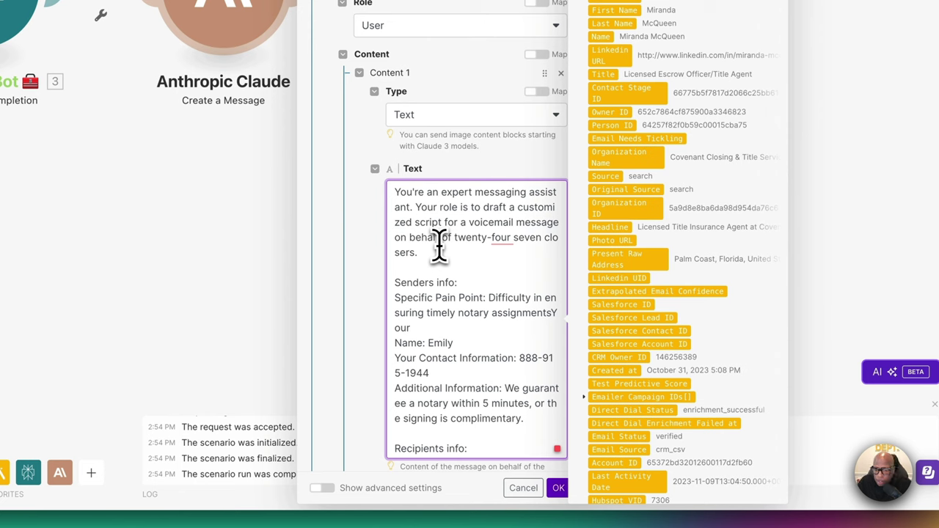
scroll(439, 246, down, 2)
scroll(438, 246, up, 1)
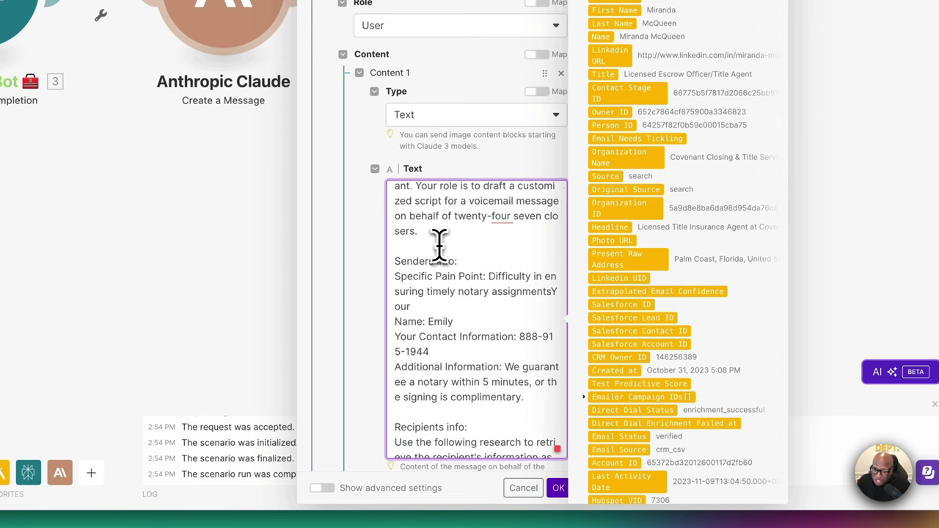
scroll(442, 261, down, 1)
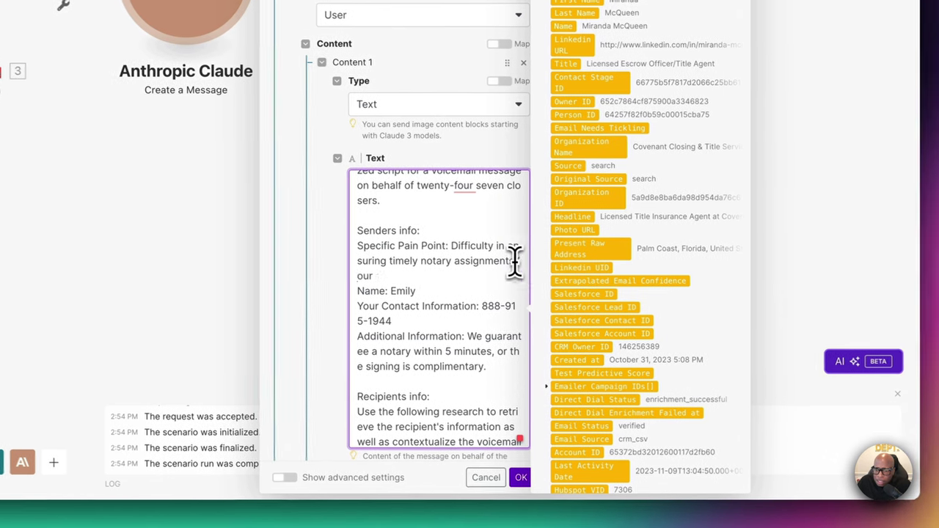
- Fix the line breaks under "Senders info:" so "Your Name:" forms its own line after "Difficulty in ensuring timely notary assignments"
click(552, 272)
key(Return)
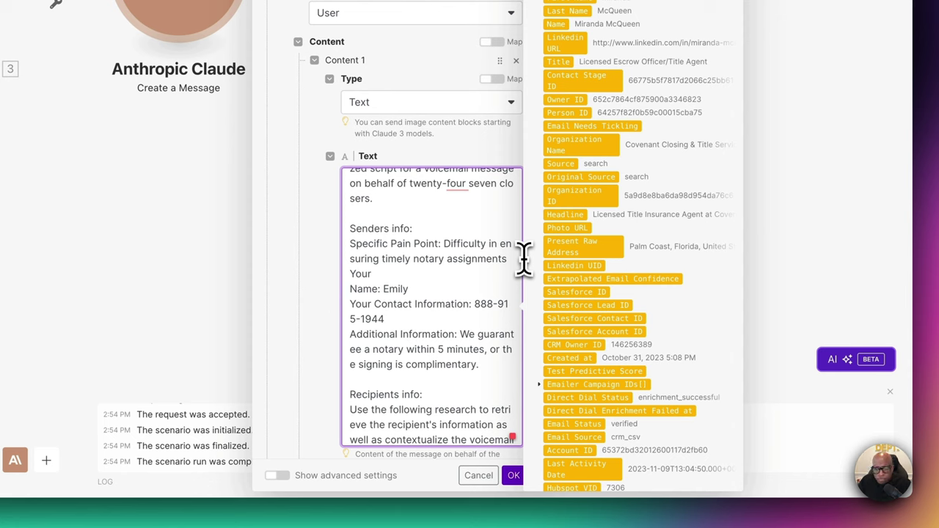
key(BackSpace)
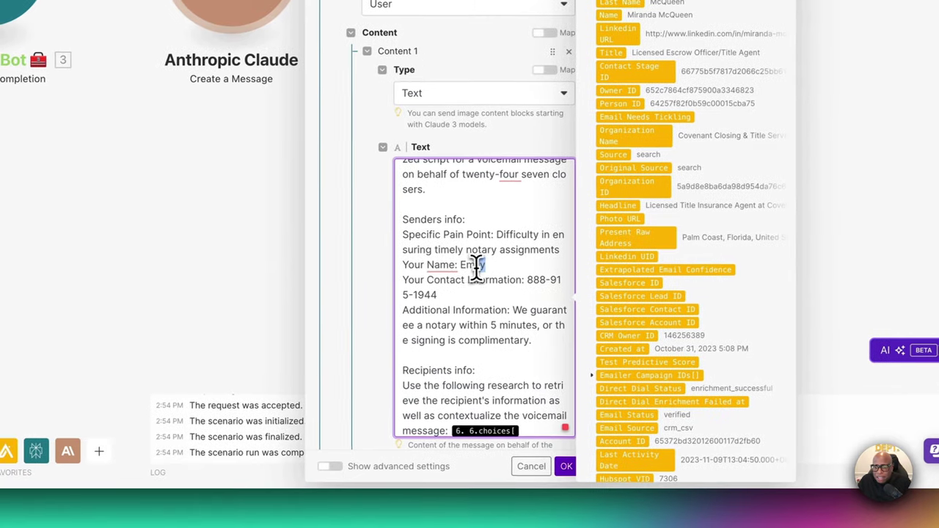
double_click(411, 274)
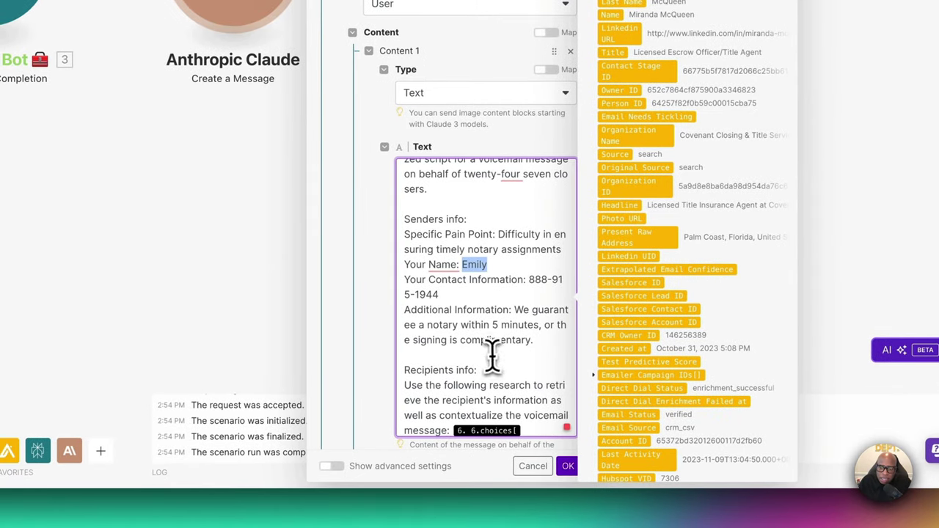
scroll(543, 283, down, 4)
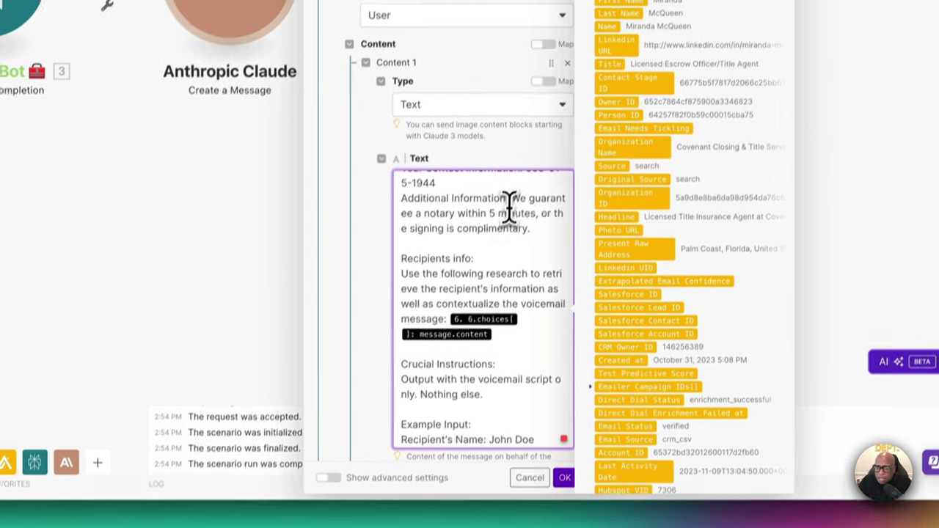
- Replace the old choices/message.content placeholder under "Recipients info:" with Research Bot's Choices[]: Message.Content variable
drag(515, 188, 534, 218)
click(481, 268)
scroll(465, 268, down, 2)
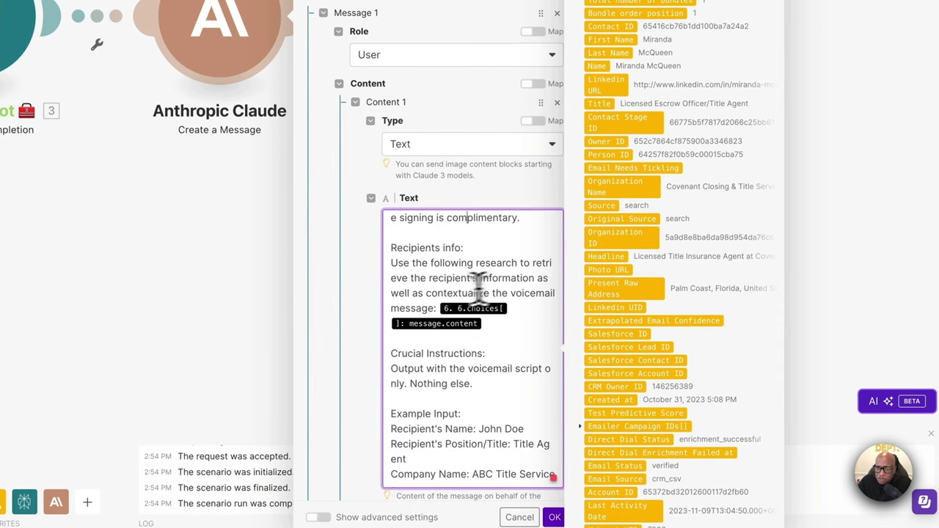
scroll(479, 286, down, 2)
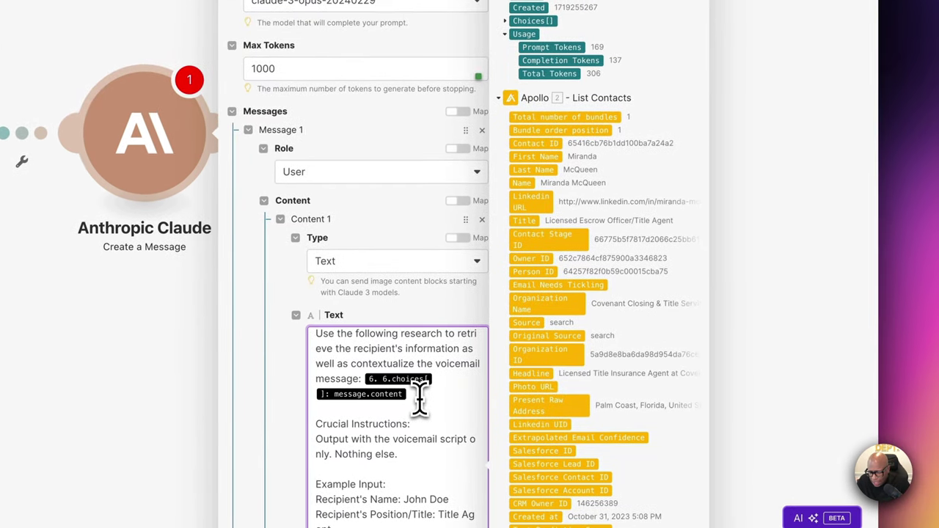
key(BackSpace)
key(BackSpace)
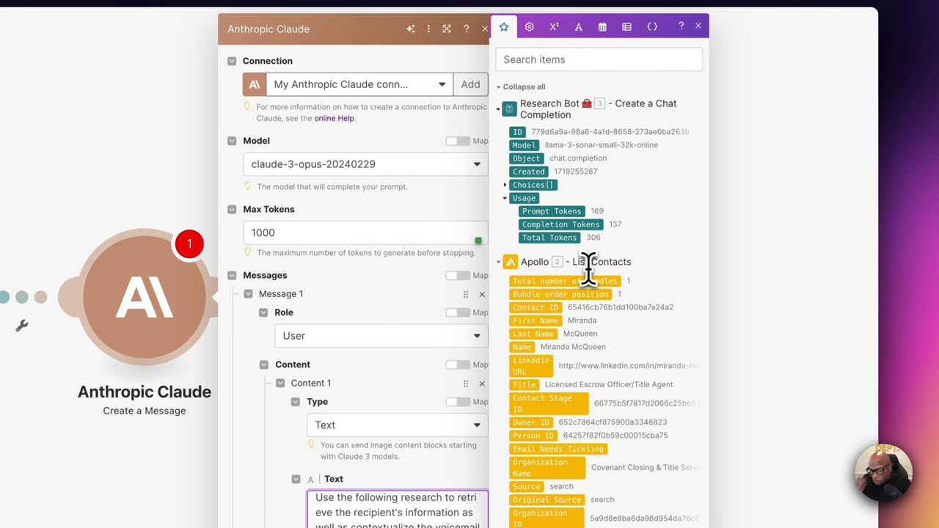
scroll(587, 266, down, 2)
scroll(580, 231, up, 2)
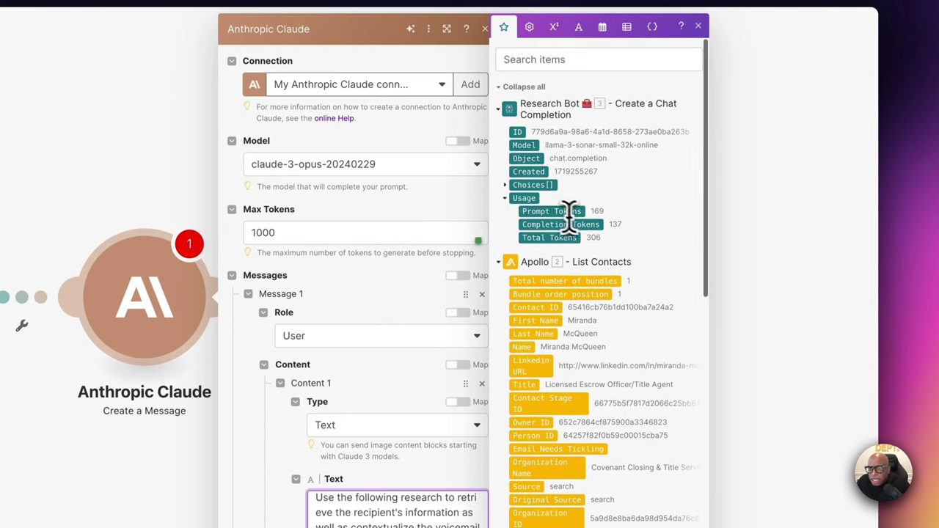
click(530, 186)
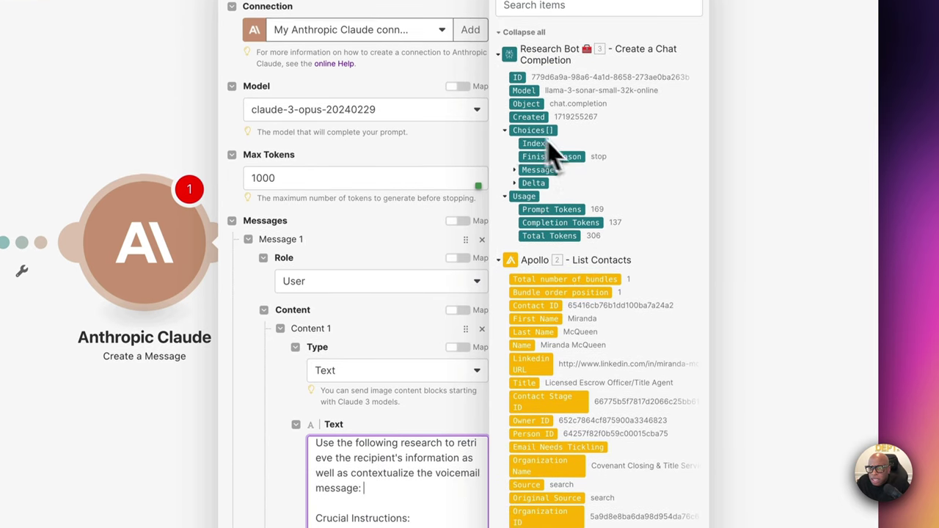
click(521, 175)
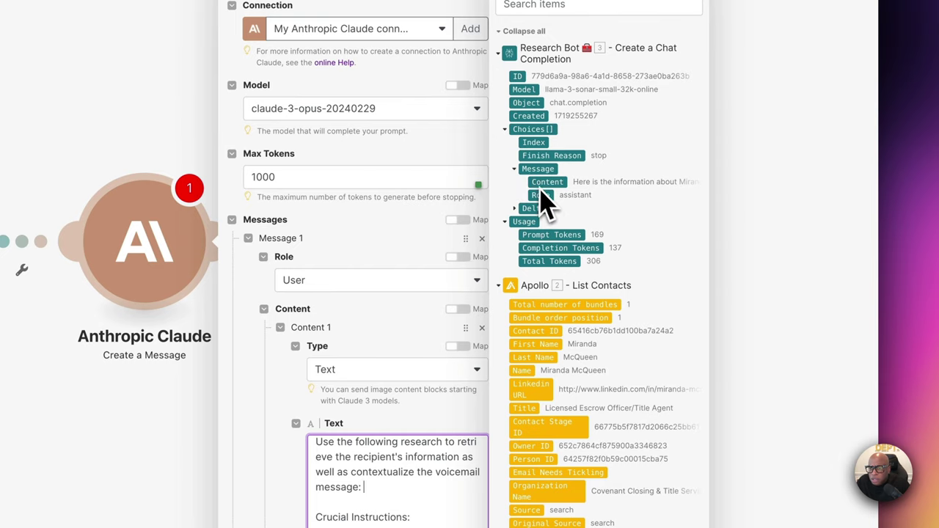
click(546, 182)
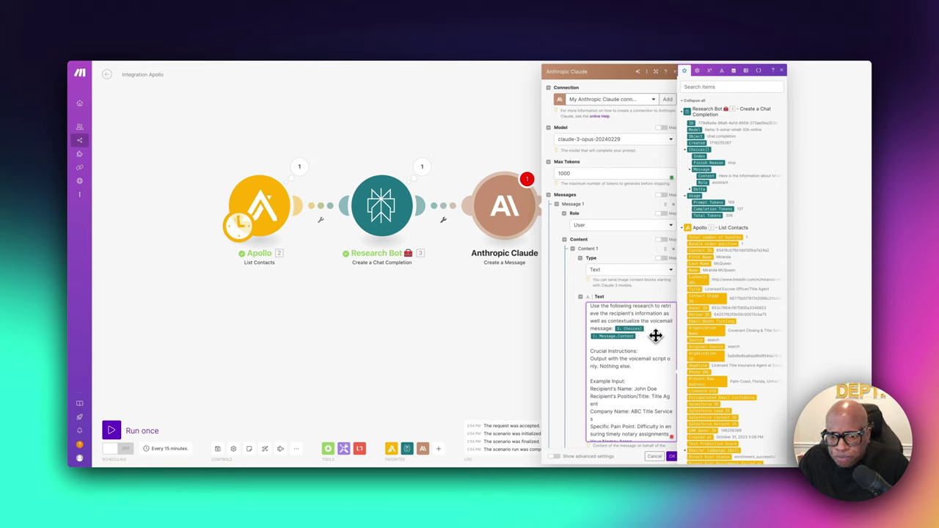
- Review the prompt's crucial instructions, example input and example output, and save the Anthropic Claude module's settings
scroll(656, 336, down, 2)
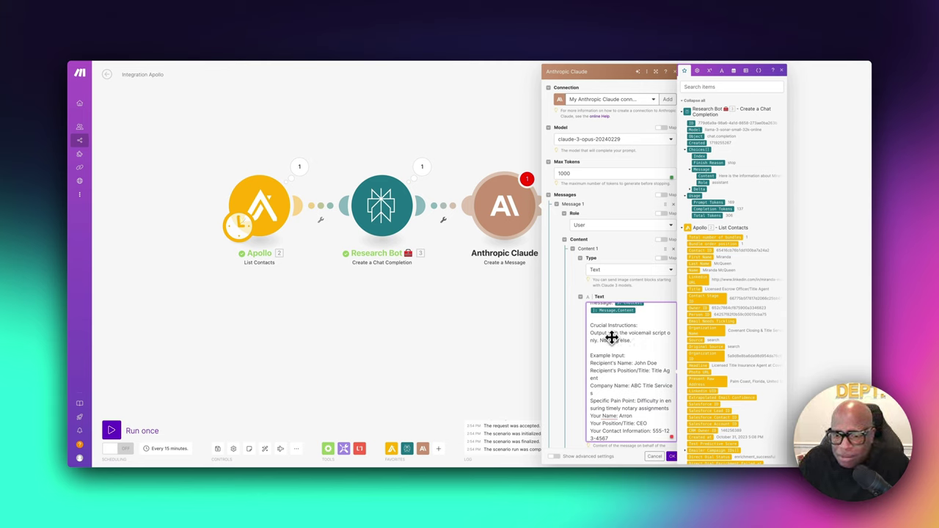
scroll(613, 336, down, 2)
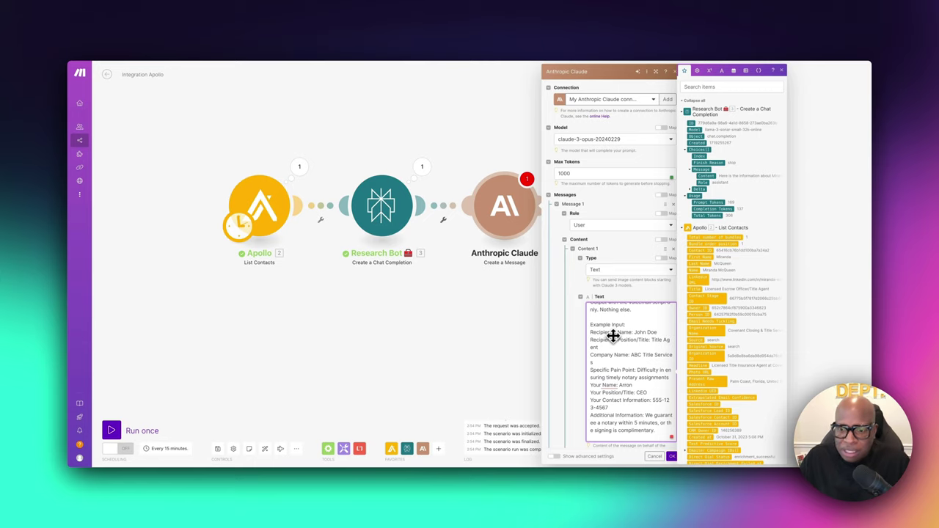
scroll(624, 337, down, 3)
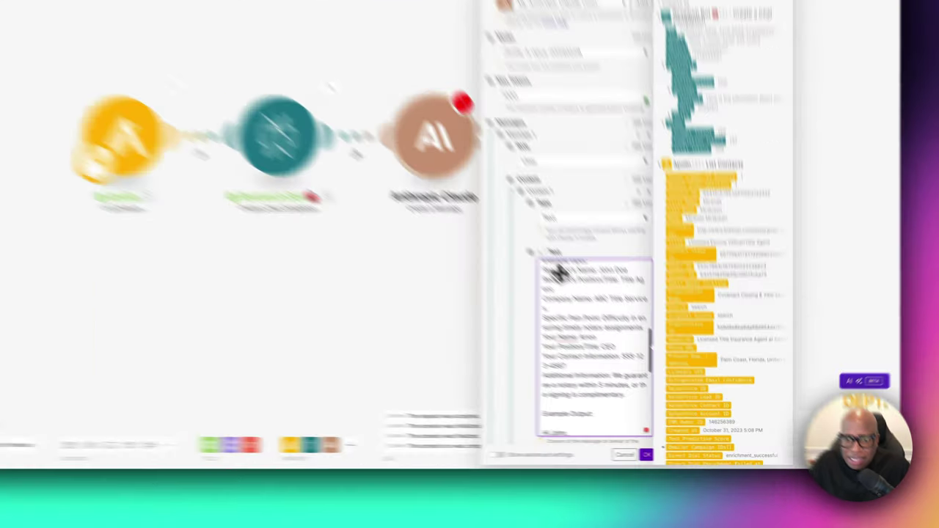
scroll(458, 236, down, 5)
scroll(459, 236, up, 3)
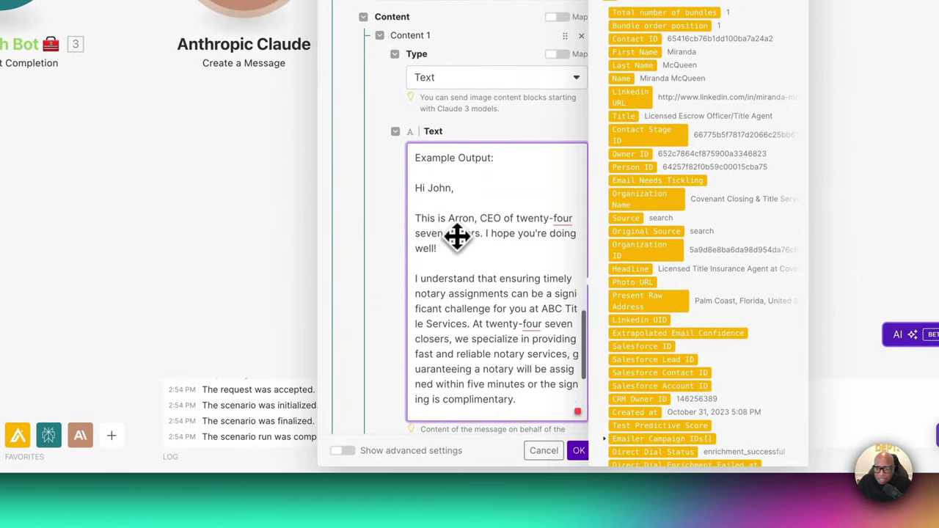
scroll(455, 237, up, 2)
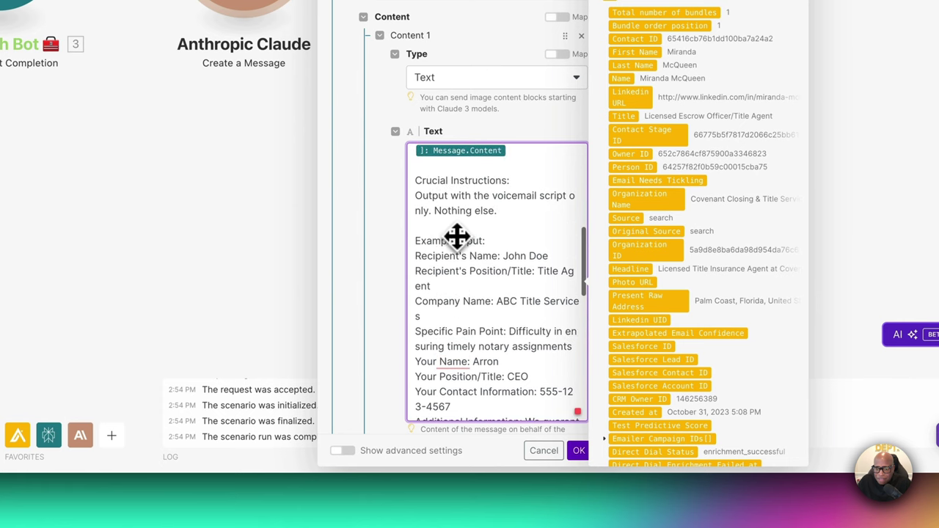
scroll(496, 267, down, 5)
scroll(497, 267, down, 3)
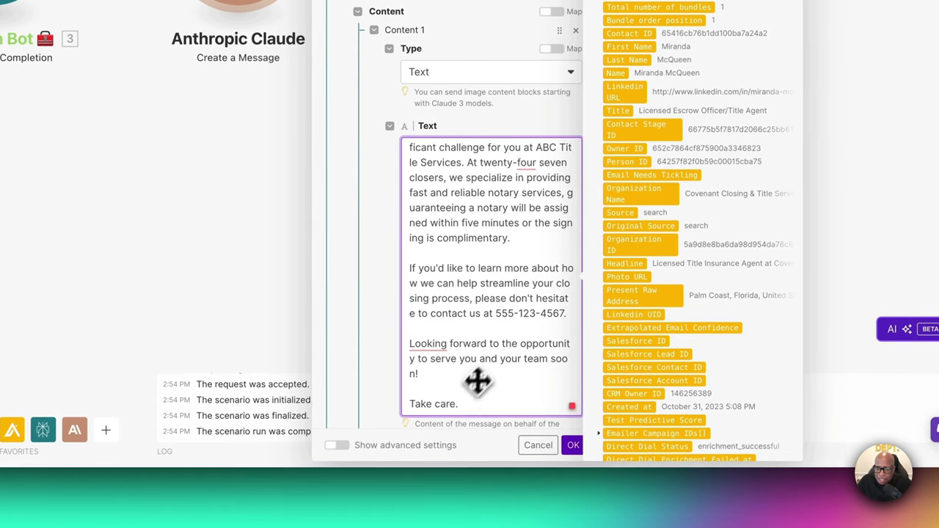
scroll(488, 371, up, 10)
scroll(492, 353, up, 5)
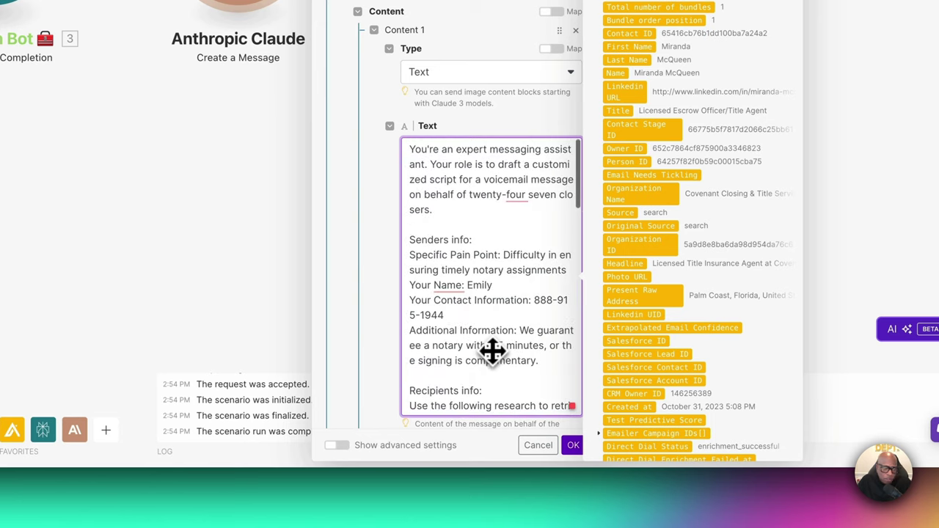
click(572, 446)
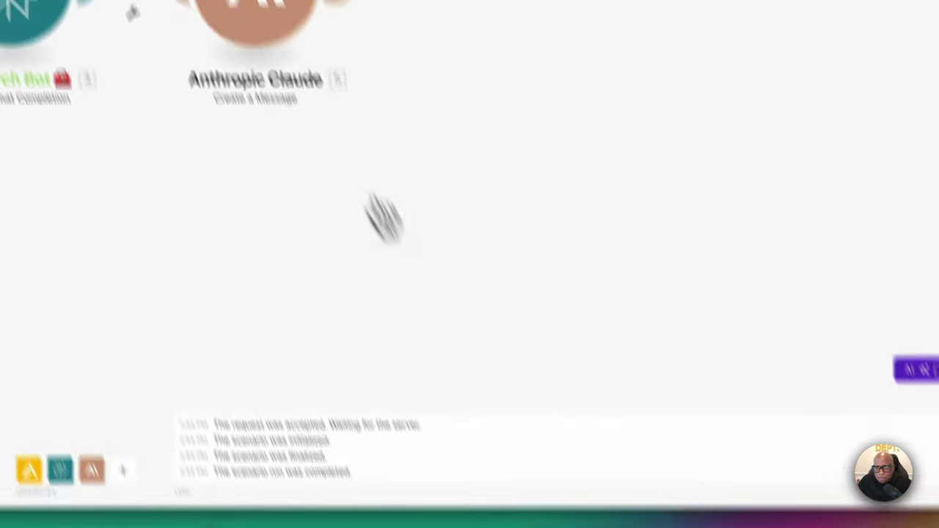
- Rename the Anthropic Claude module to "VM Script 🧠" with the brain emoji
right_click(222, 129)
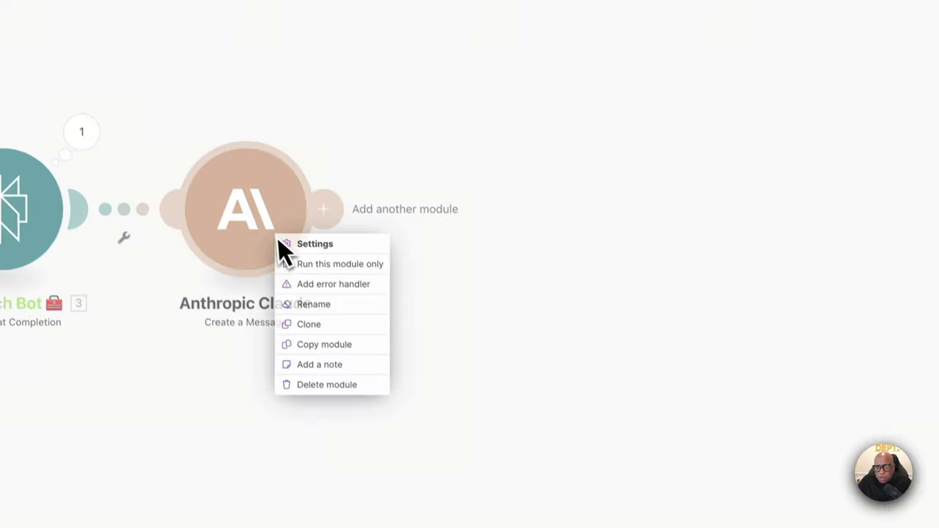
click(320, 318)
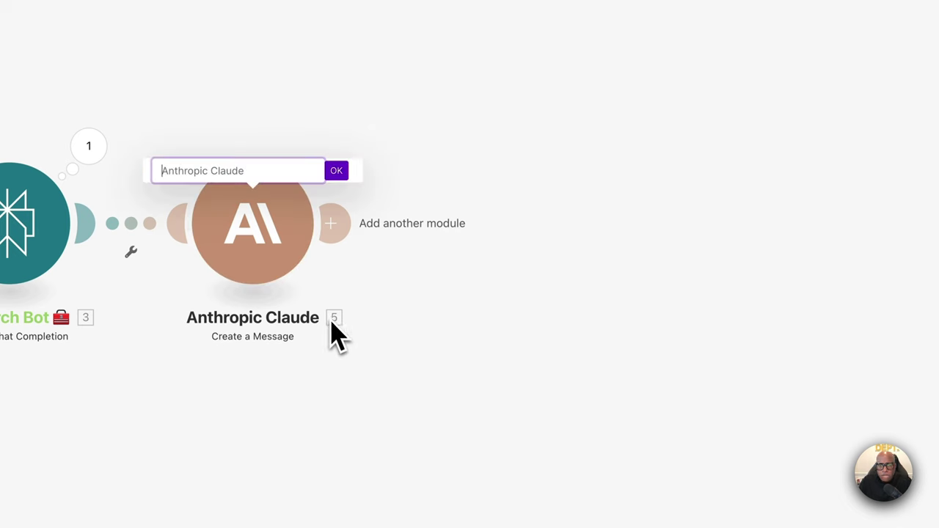
text(VM Script)
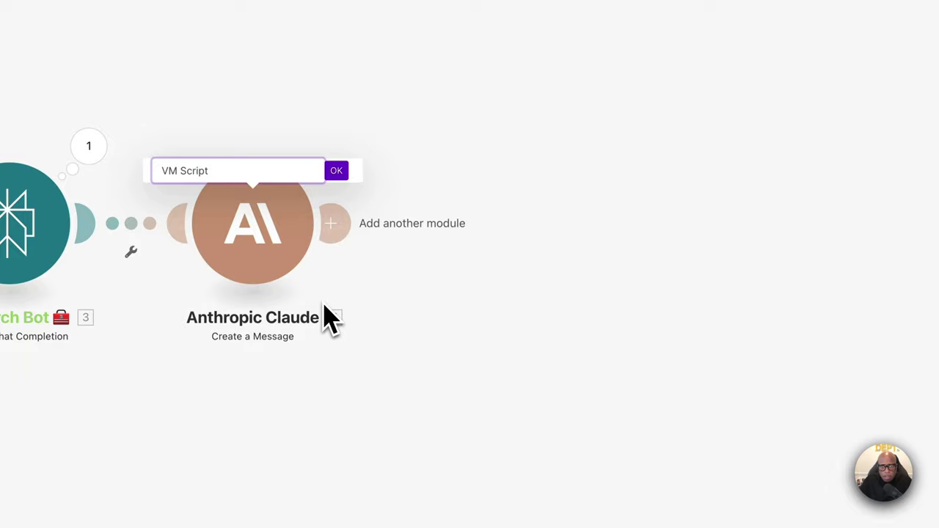
right_click(243, 176)
key(Escape)
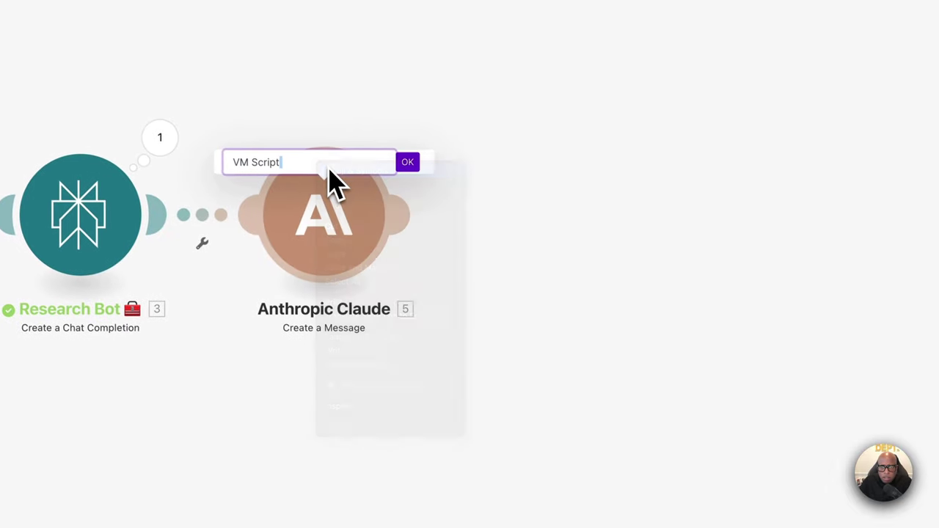
text(Script)
key(ctrl+super+space)
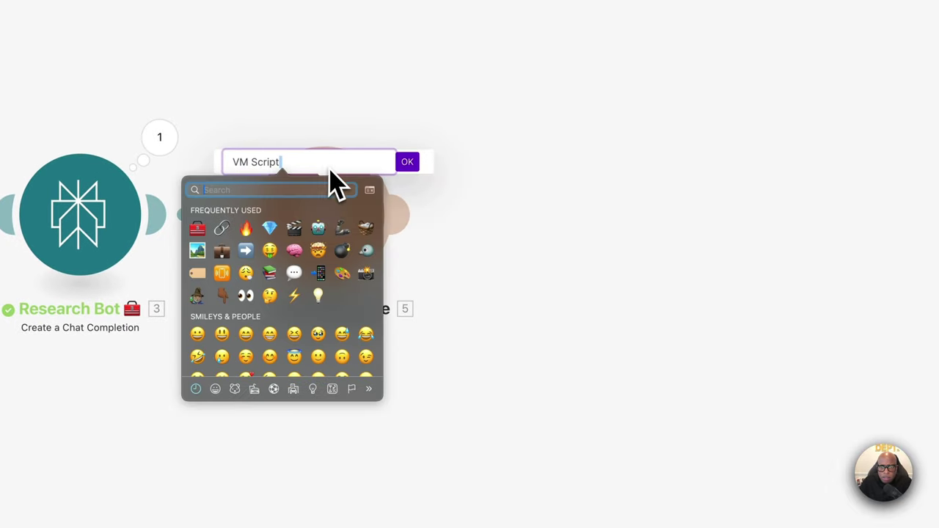
click(293, 252)
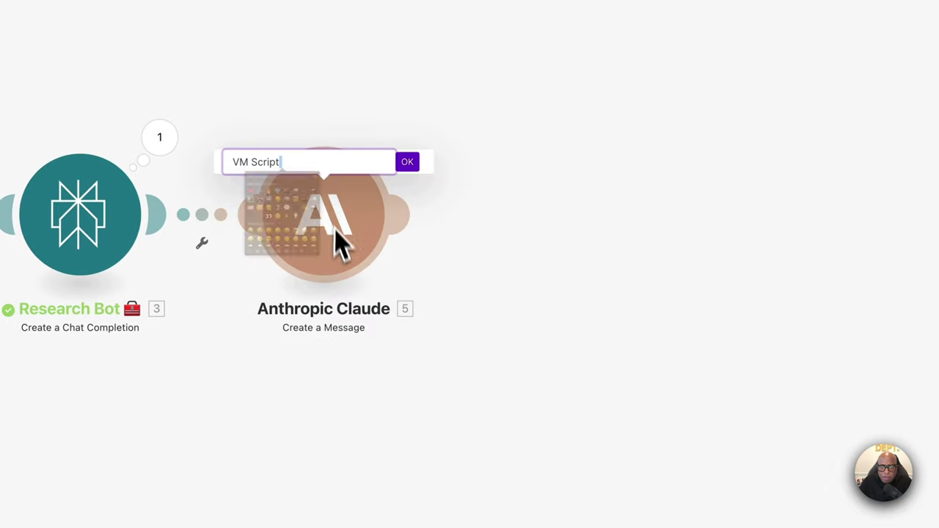
click(406, 163)
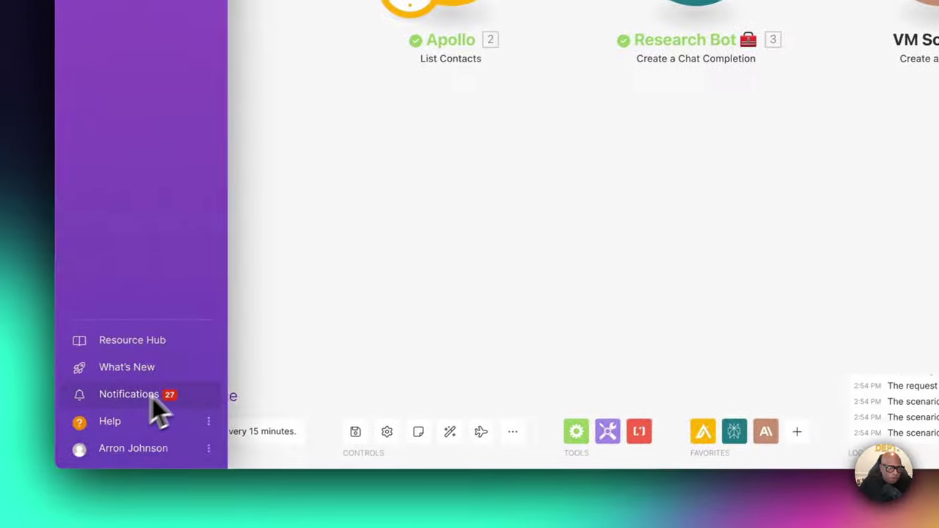
- Run the scenario once to test the Apollo, Research Bot and VM Script modules together
click(156, 396)
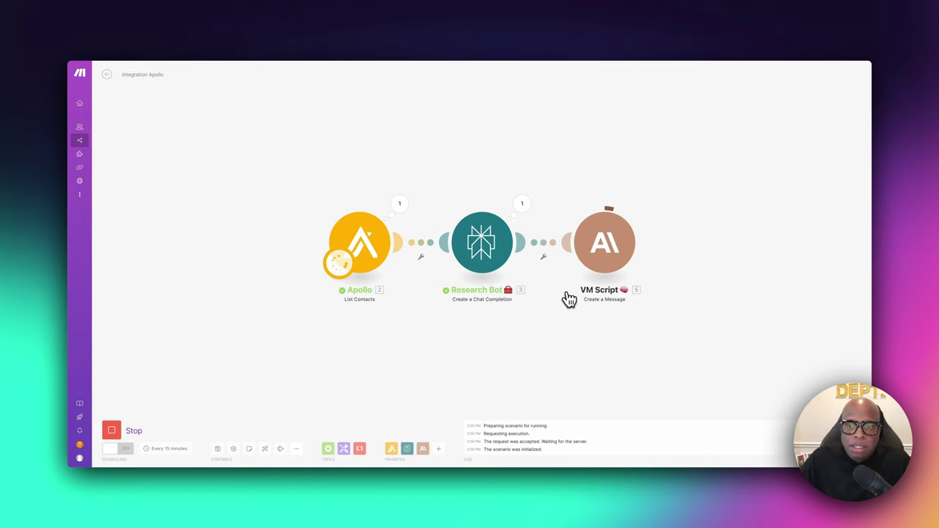
scroll(569, 299, right, 2)
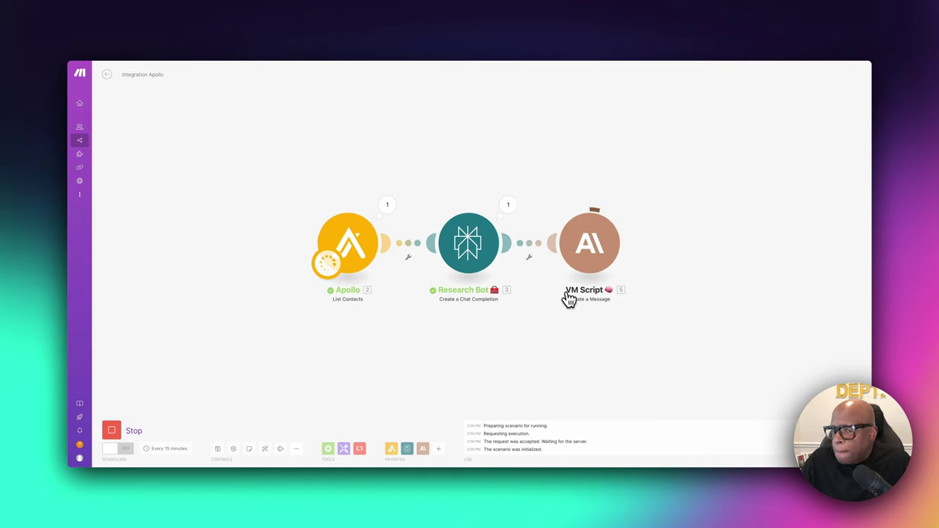
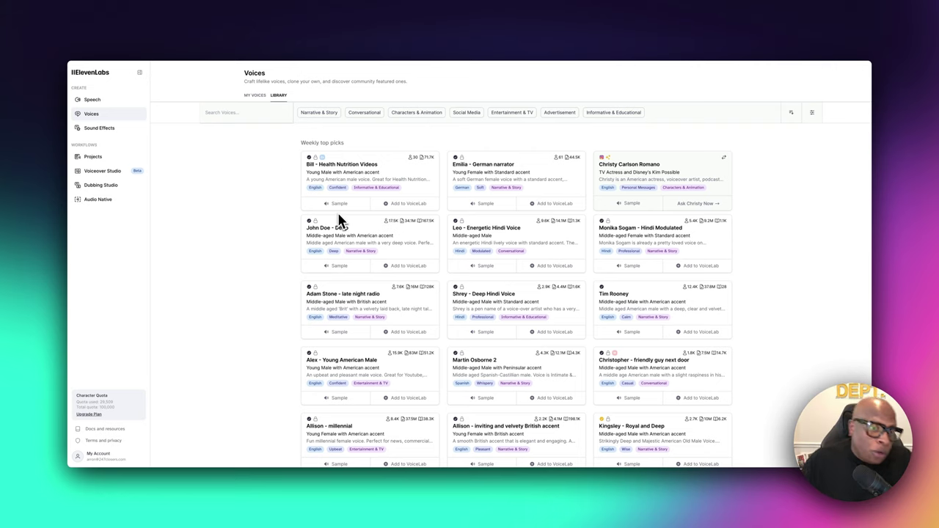
- Switch to ElevenLabs, browse the community voice library, and open the account's own voices
scroll(381, 237, down, 10)
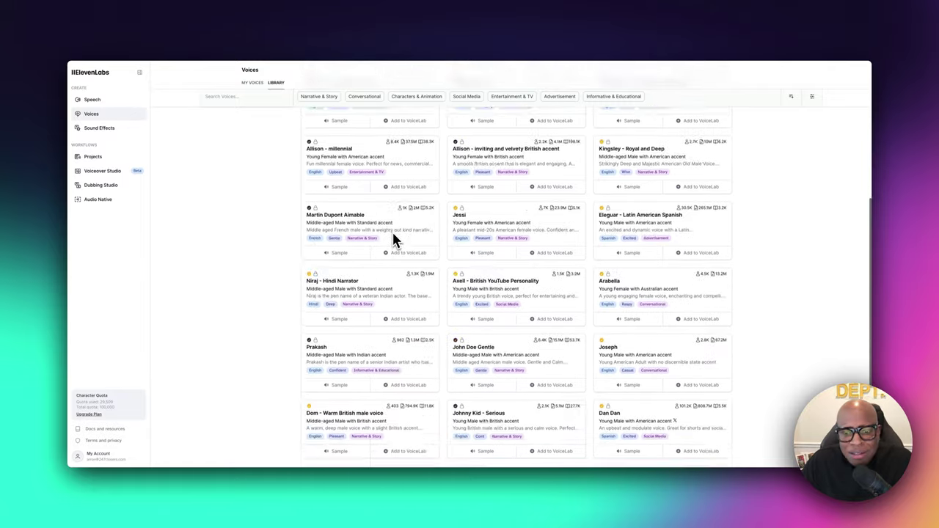
scroll(394, 233, down, 10)
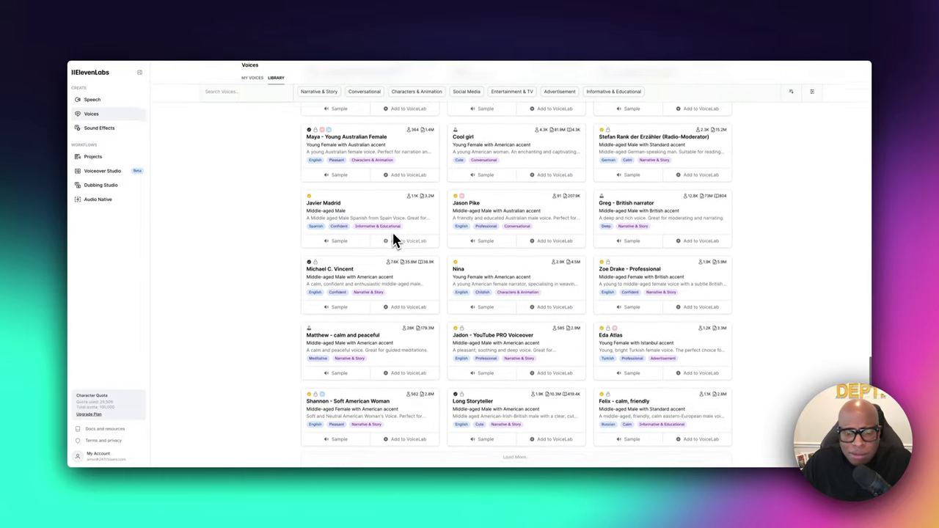
scroll(394, 233, up, 20)
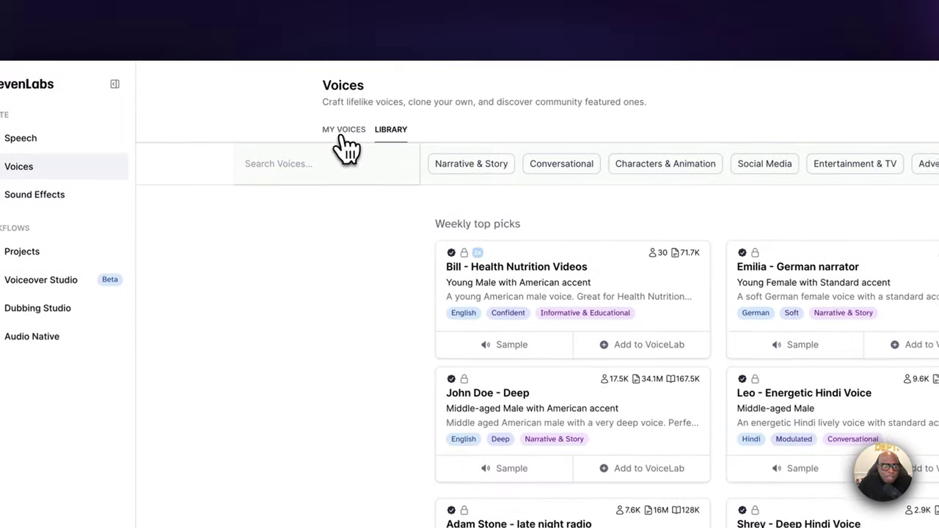
click(255, 96)
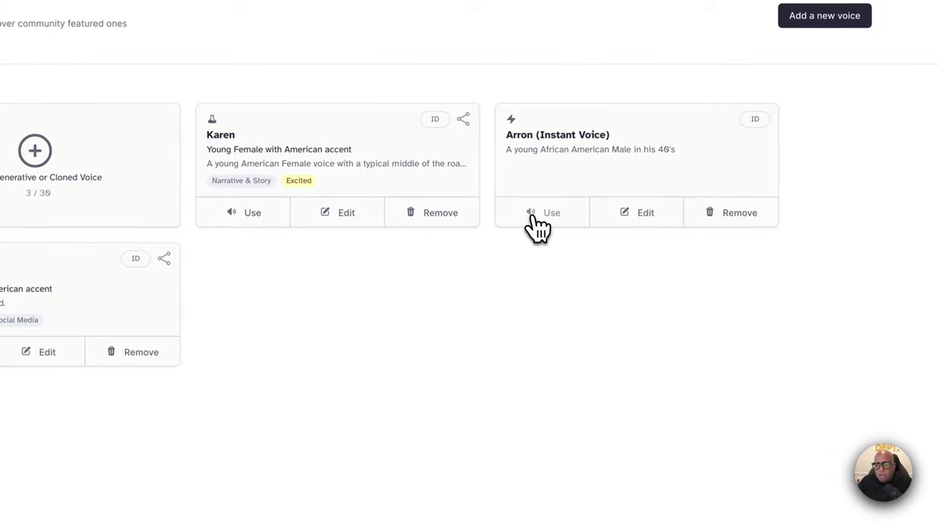
- Generate speech for "Hello this is a test" with the cloned Instant Voice and play it back at a higher volume
click(539, 229)
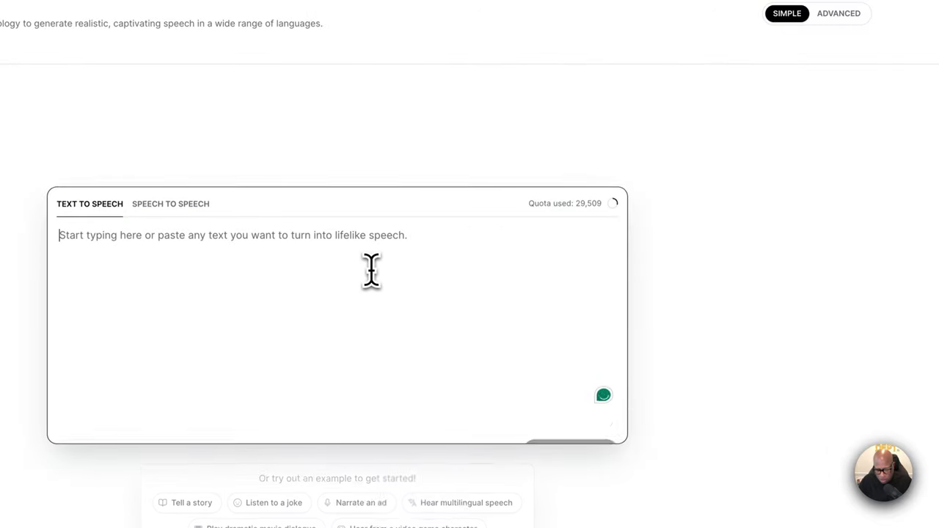
text(Hello this )
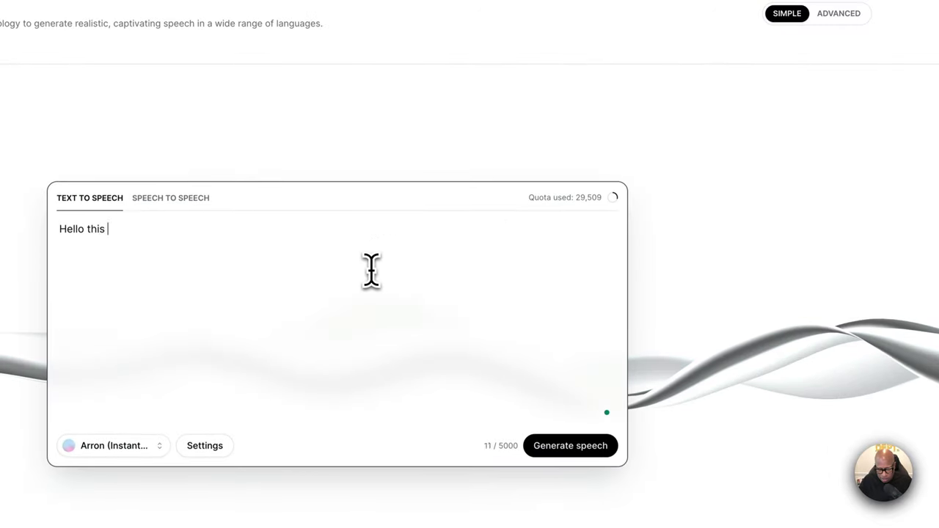
text(is a test)
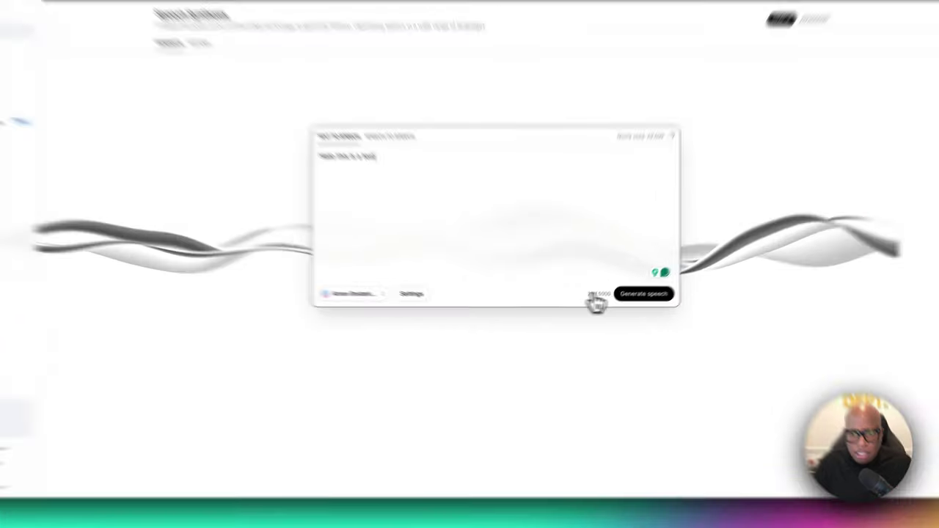
click(619, 307)
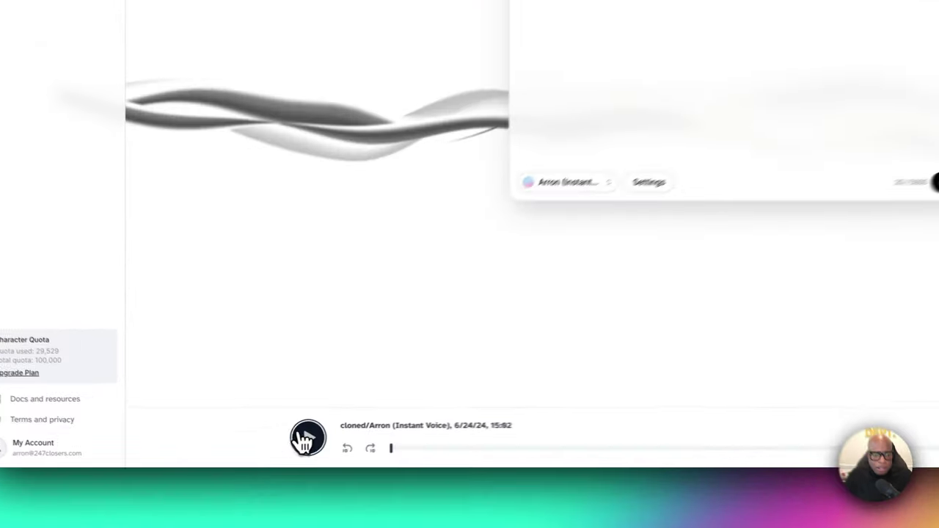
click(253, 451)
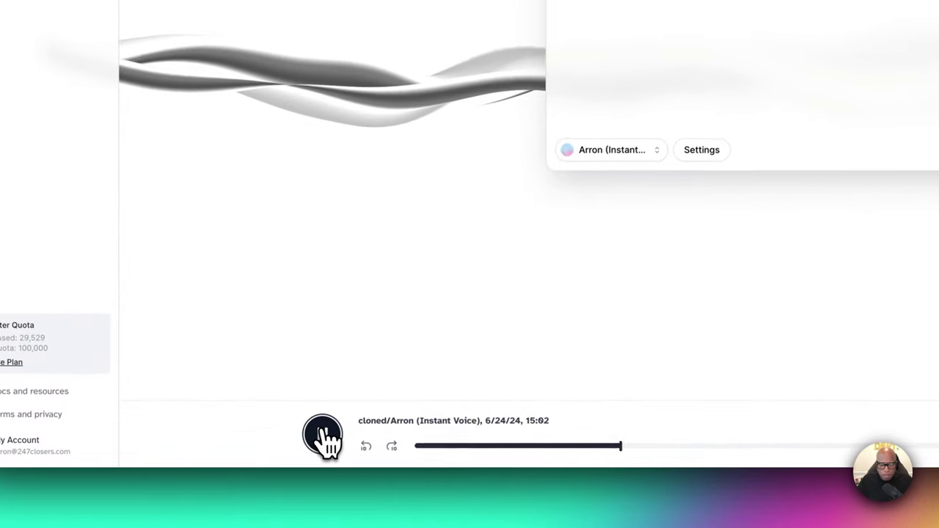
key(XF86AudioRaiseVolume)
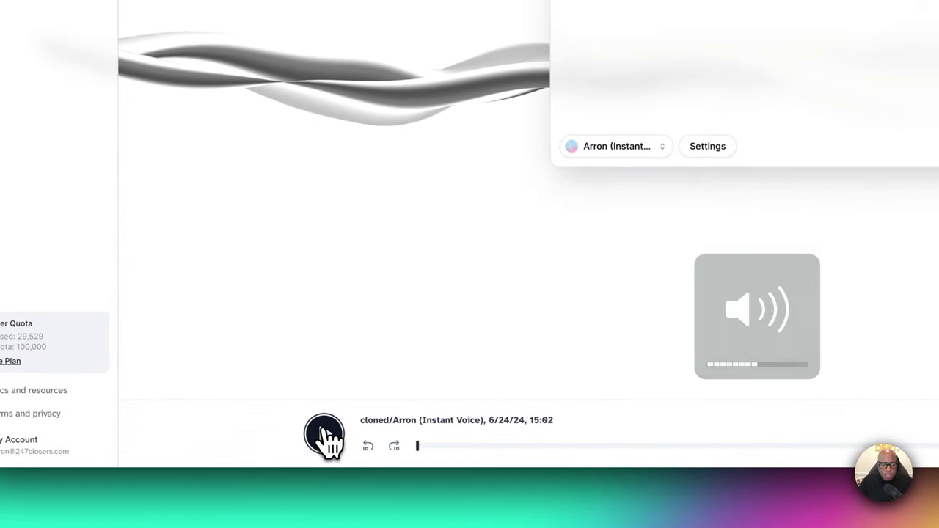
click(324, 436)
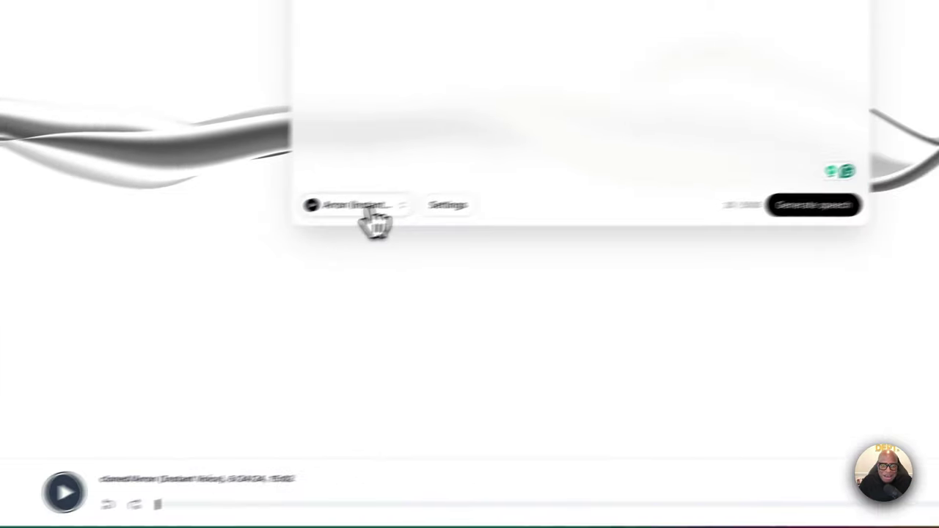
- Generate the test speech again with the same cloned voice and check the speech history
click(374, 217)
click(451, 306)
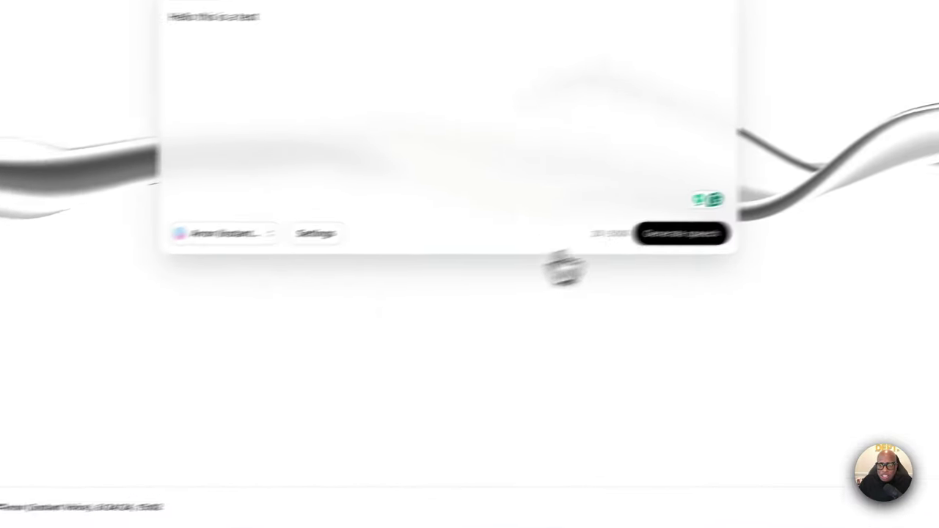
click(681, 234)
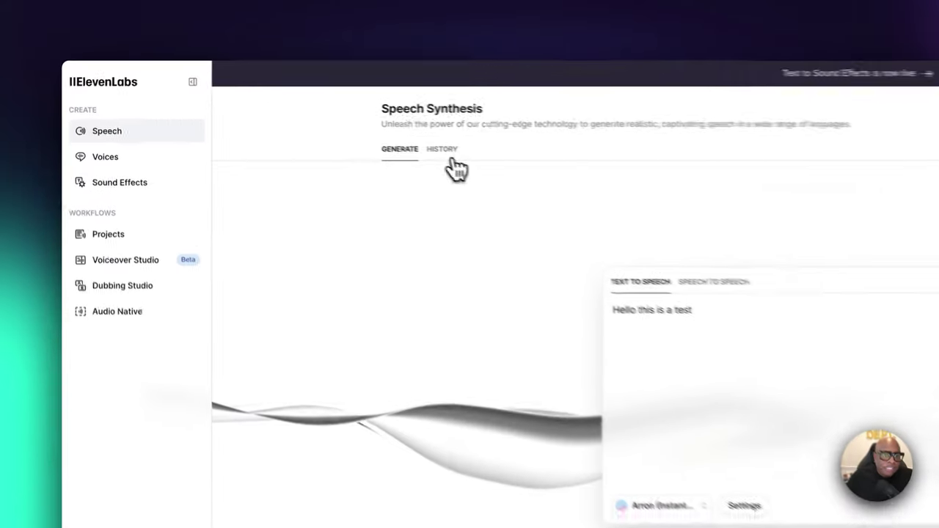
click(280, 111)
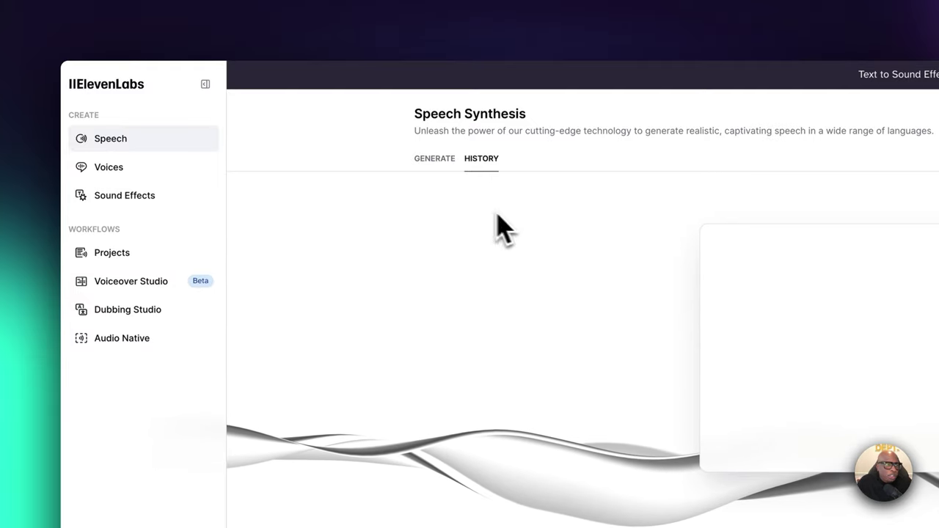
click(132, 172)
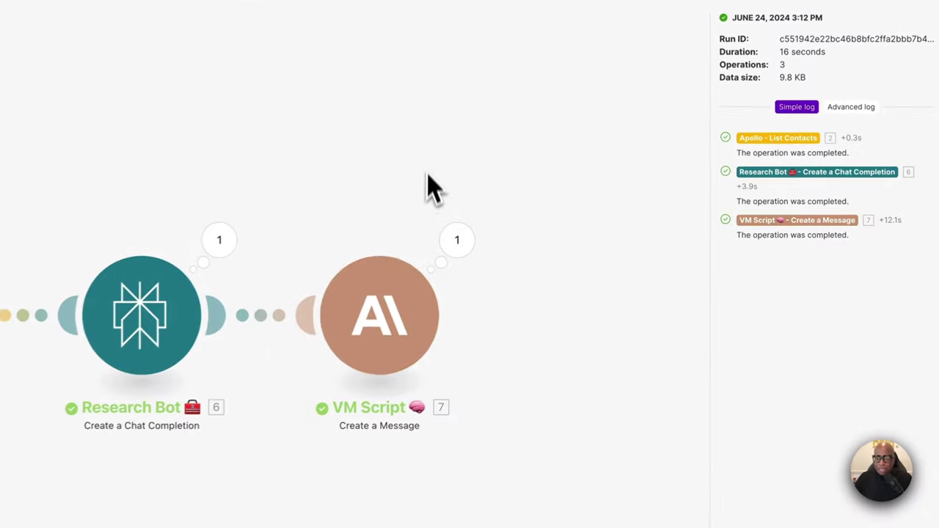
- Switch back to Make's scenario run details and read the Text Response in VM Script's output
click(624, 233)
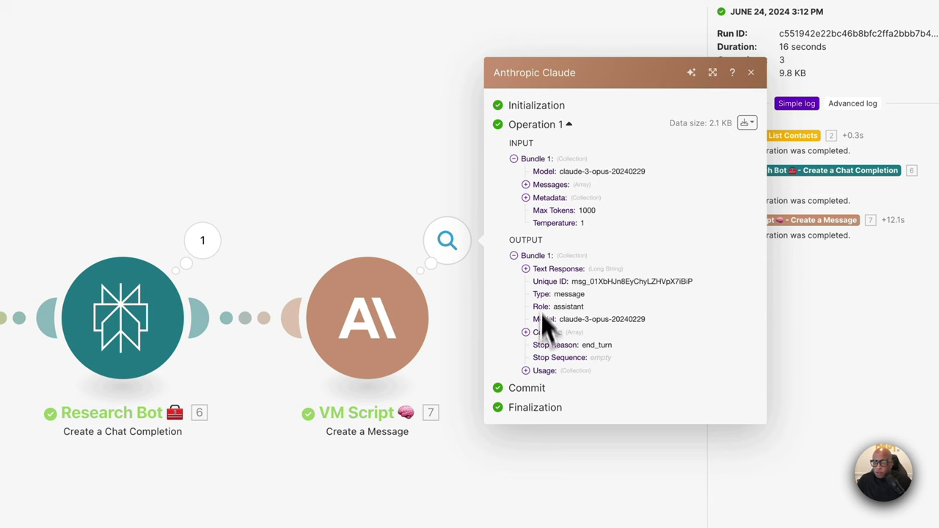
right_click(526, 370)
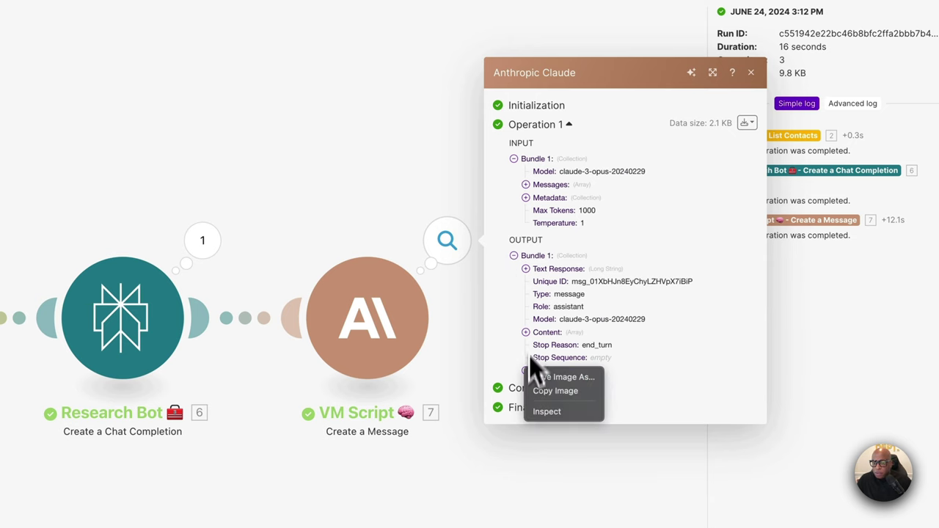
click(525, 273)
click(526, 269)
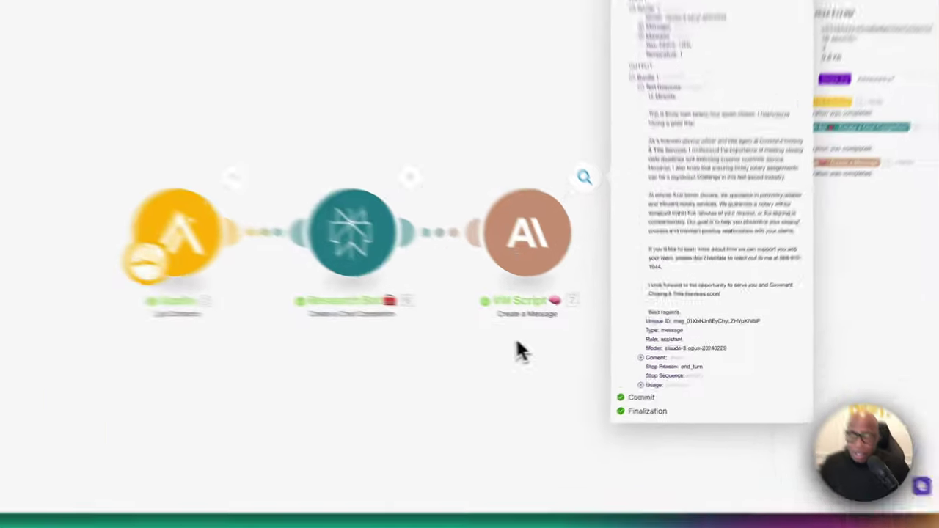
click(575, 354)
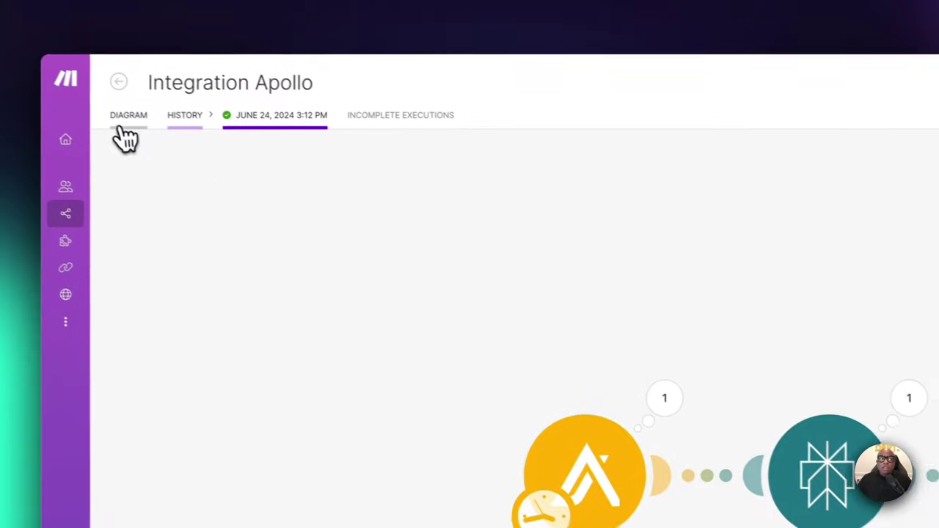
- Return to the scenario diagram and add an ElevenLabs "Create a Speech Synthesis" module after VM Script
click(8, 76)
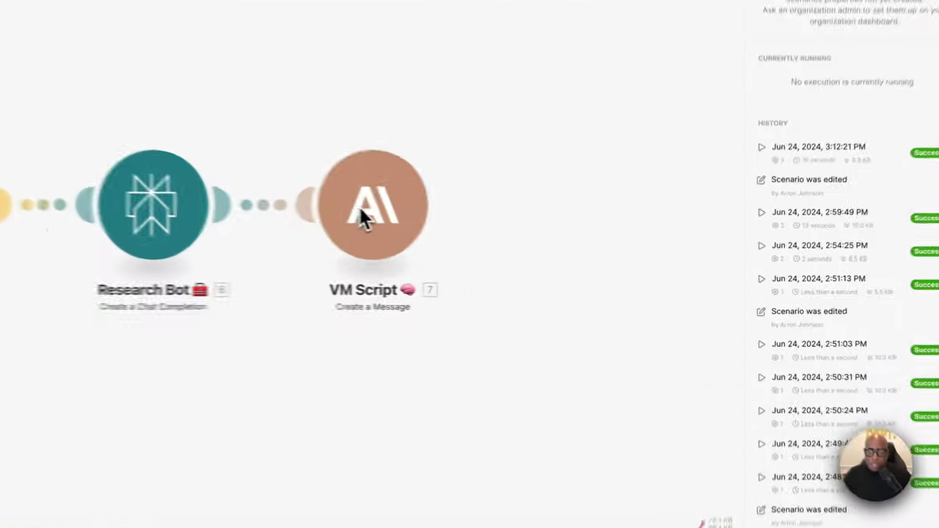
click(403, 202)
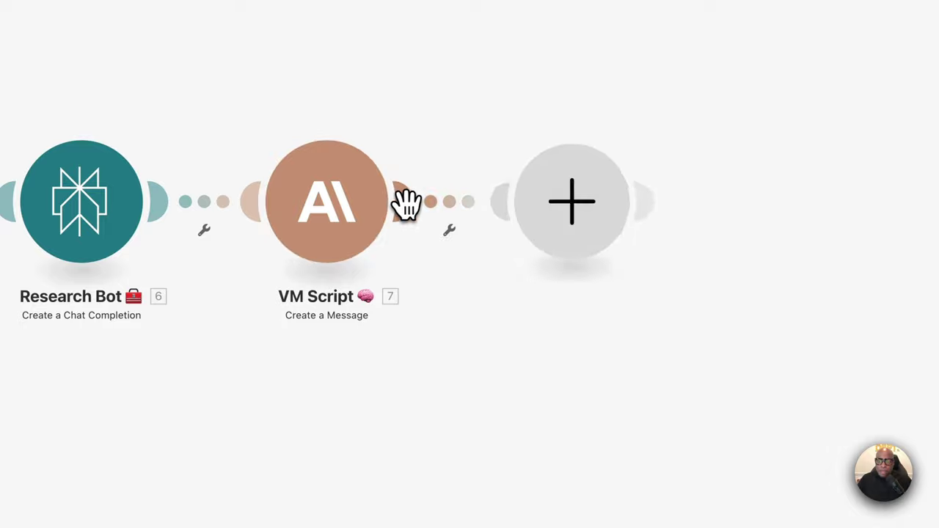
text(el)
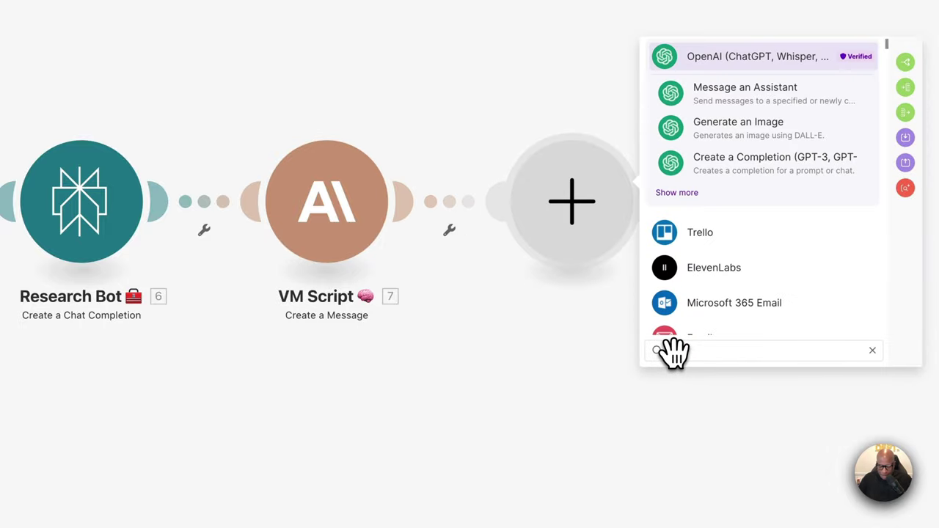
text(ev)
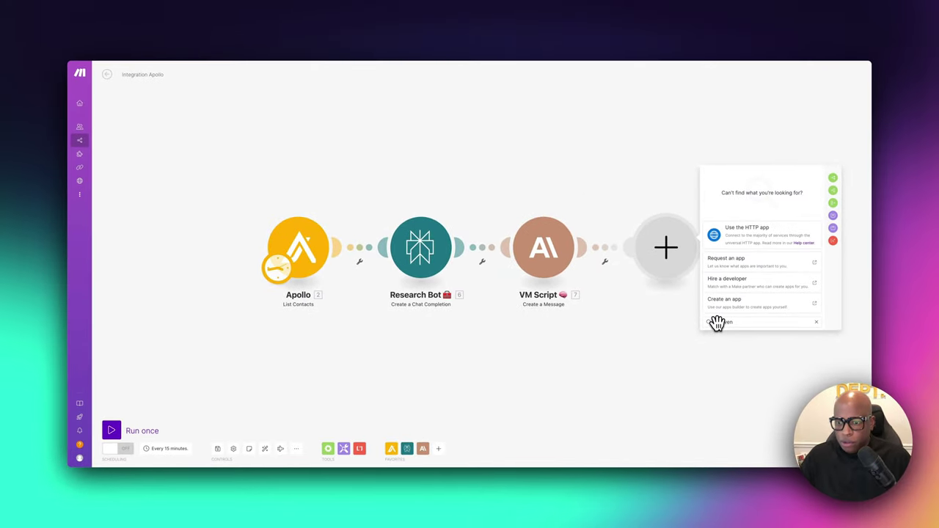
key(BackSpace)
key(BackSpace)
key(BackSpace)
key(BackSpace)
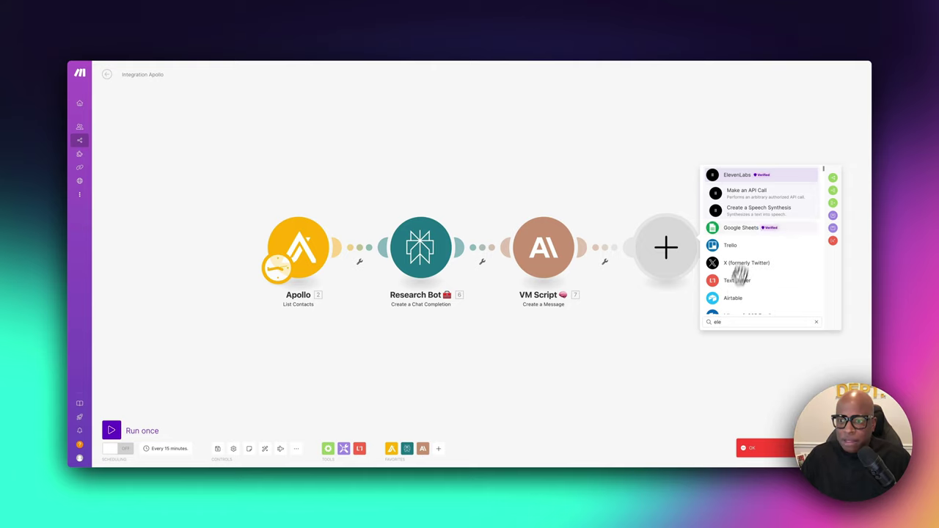
click(741, 175)
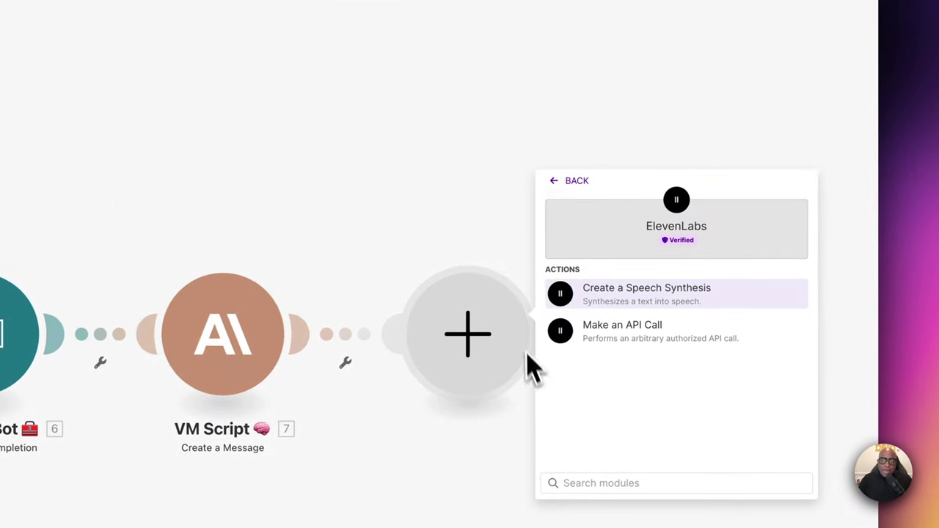
click(602, 313)
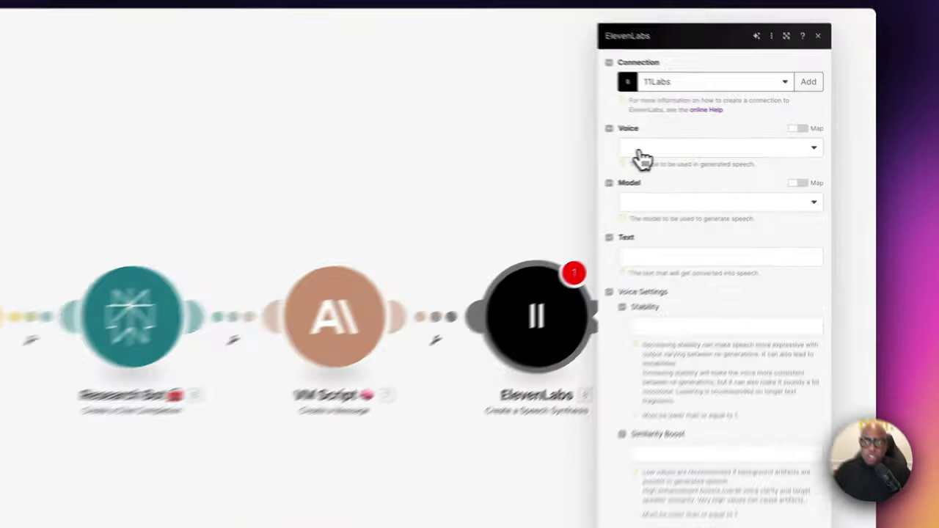
- Set the ElevenLabs module's voice to professional/Hope and its model to Eleven Turbo v2 (eleven_turbo_v2)
click(643, 154)
scroll(649, 297, down, 10)
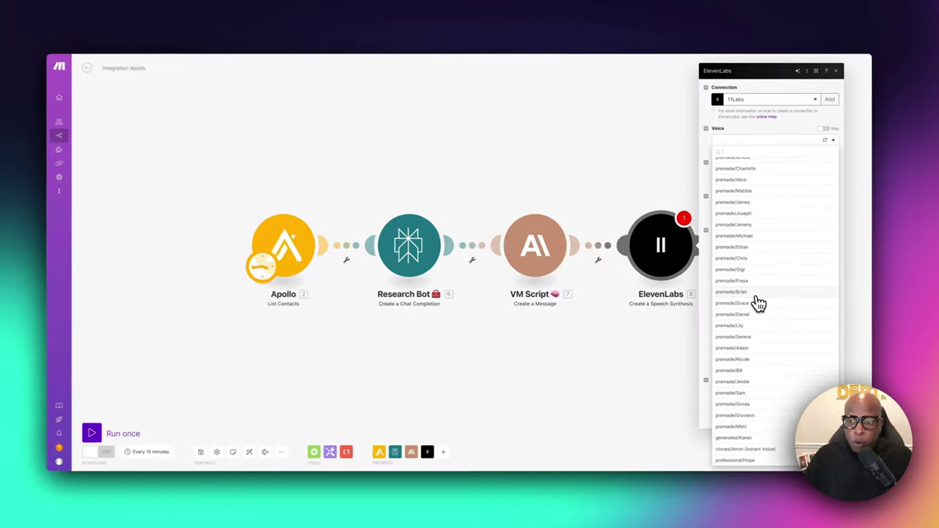
scroll(621, 319, right, 5)
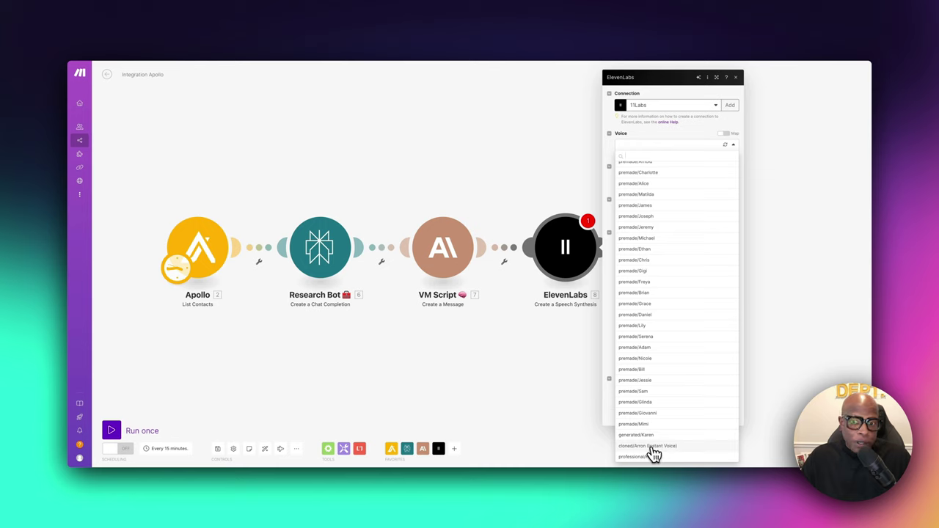
scroll(681, 372, up, 5)
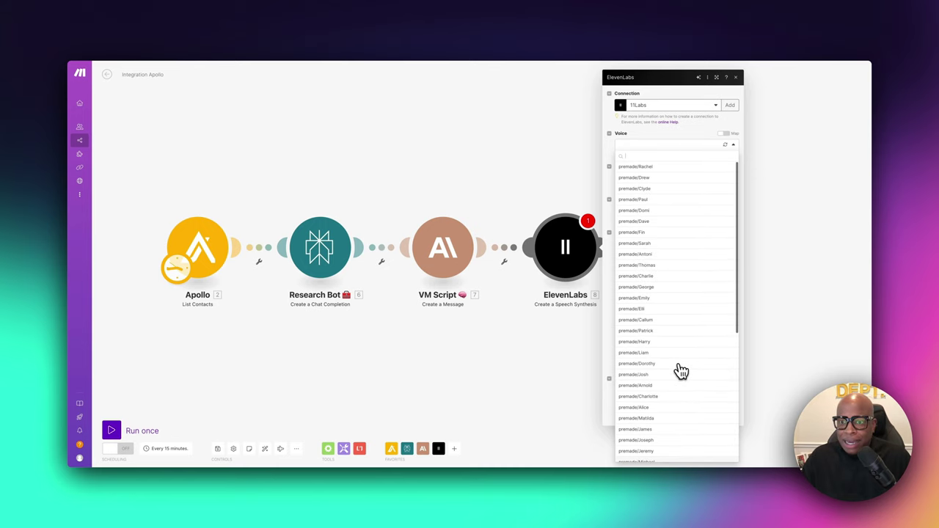
scroll(681, 372, down, 5)
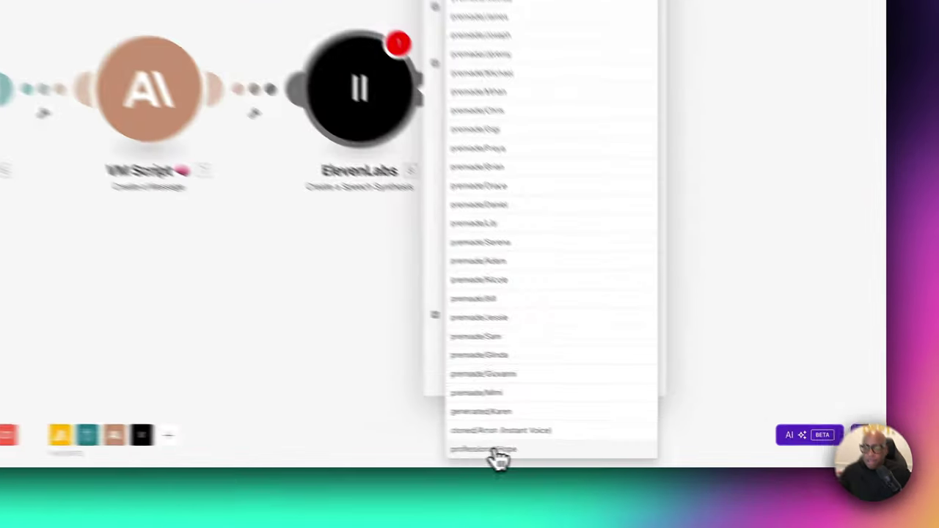
click(645, 458)
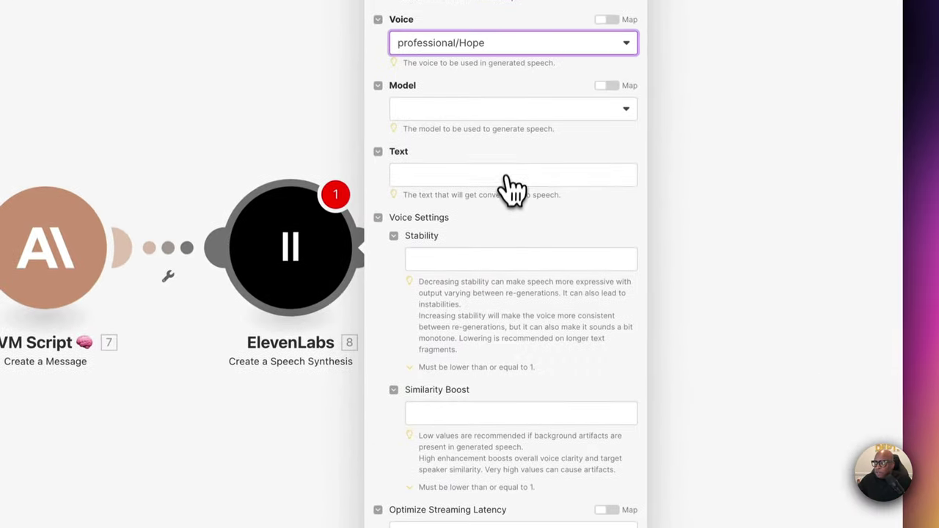
click(451, 73)
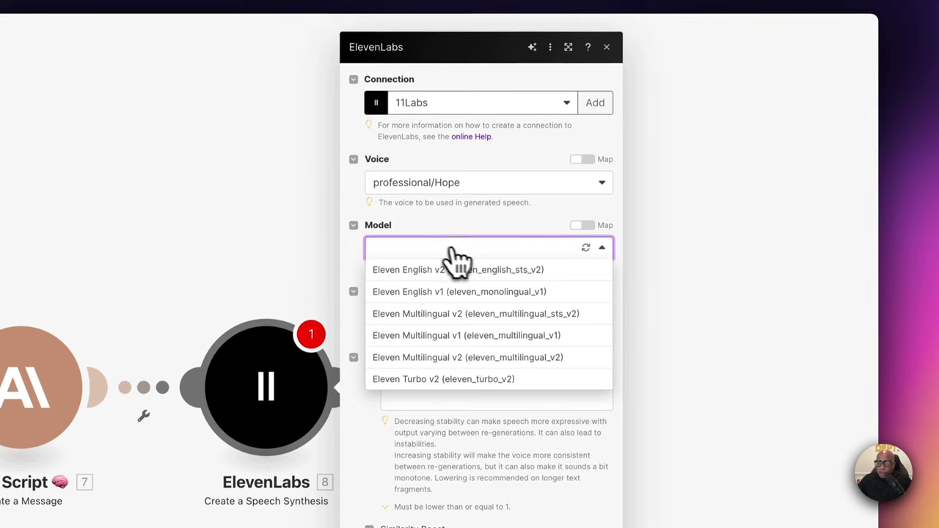
click(448, 381)
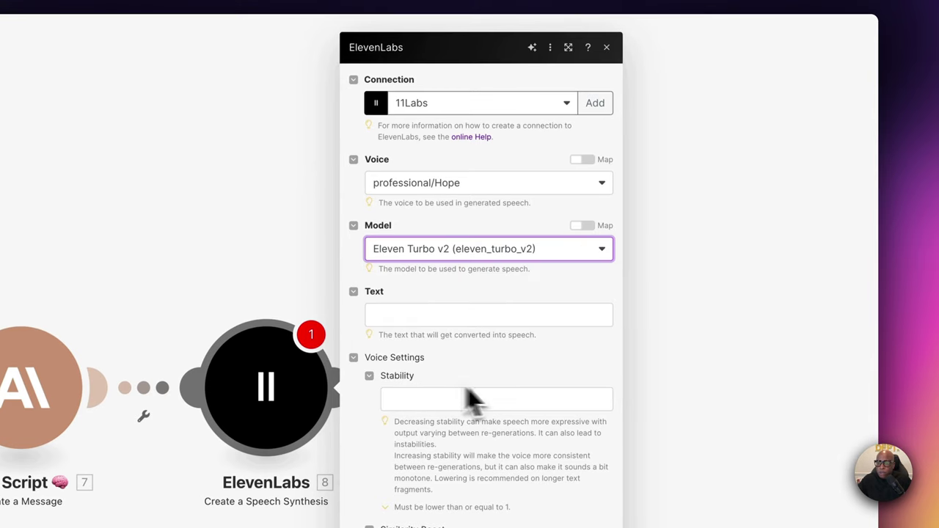
- Map VM Script's Text Response into the ElevenLabs module's Text field and save the module settings
click(488, 317)
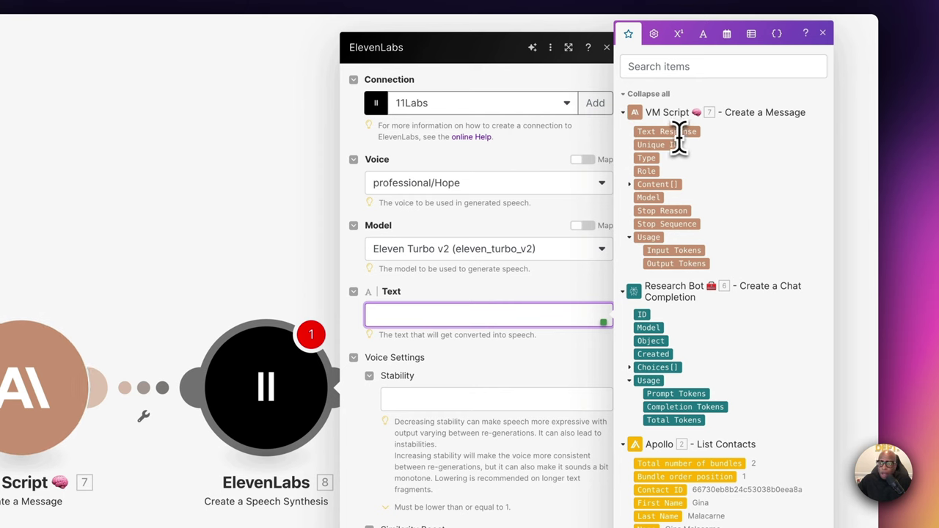
click(662, 132)
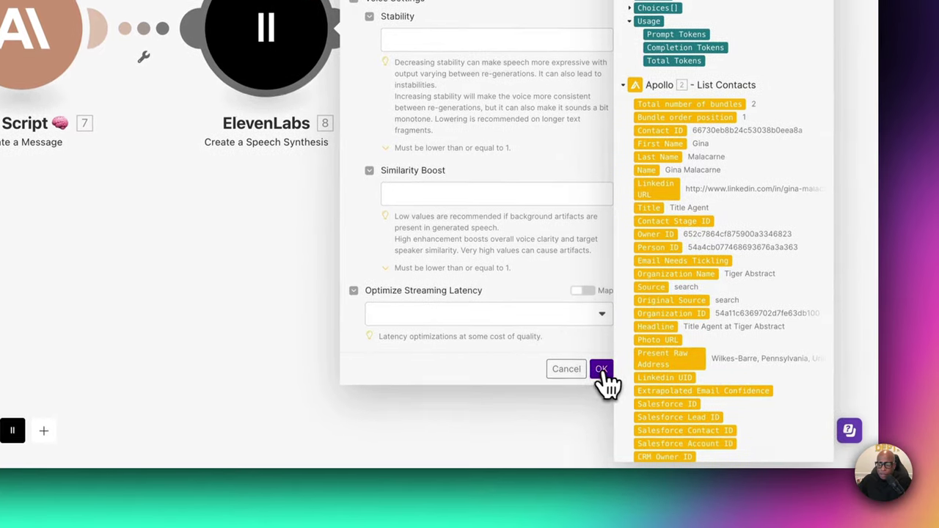
click(601, 370)
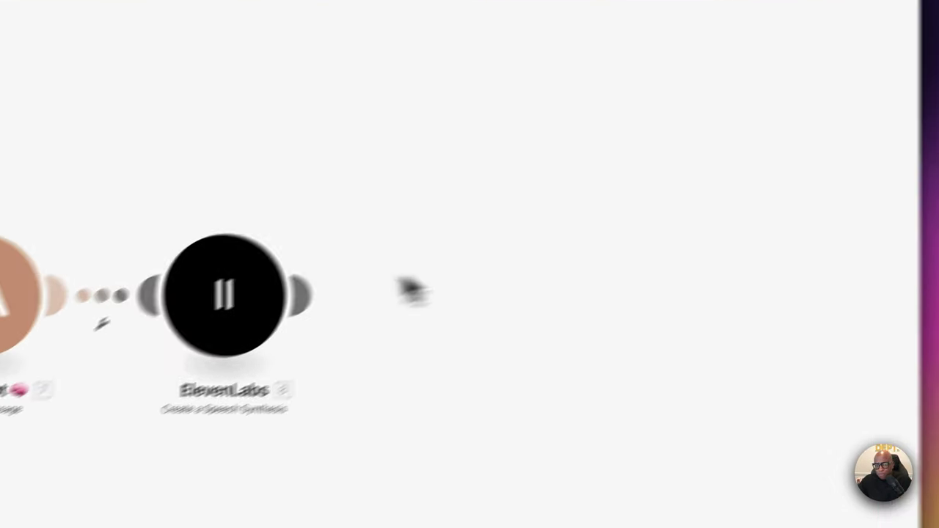
- Rename the ElevenLabs speech synthesis module as "Generate VM"
right_click(443, 183)
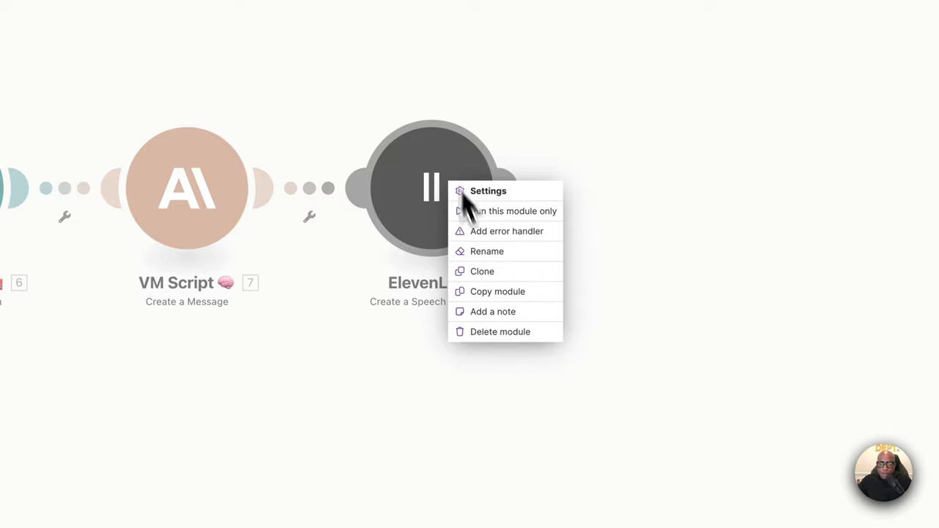
click(493, 253)
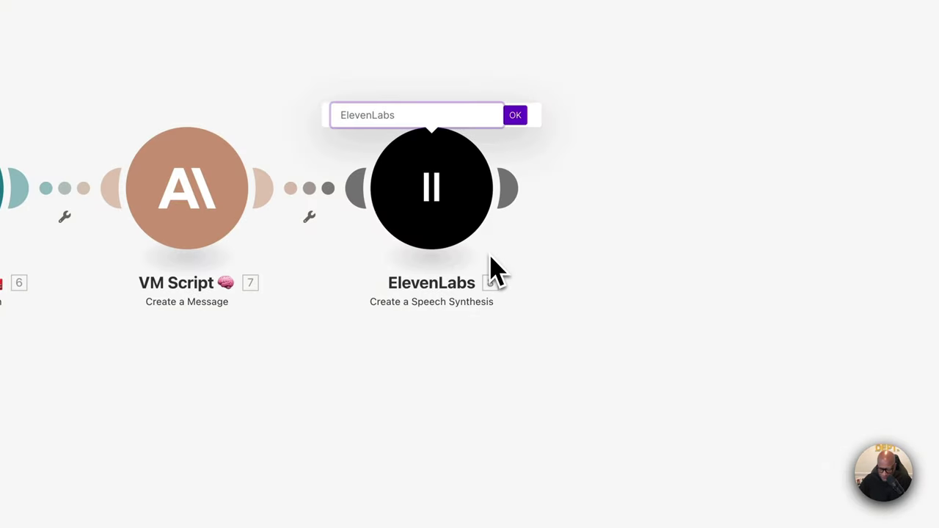
text(G)
text(ene)
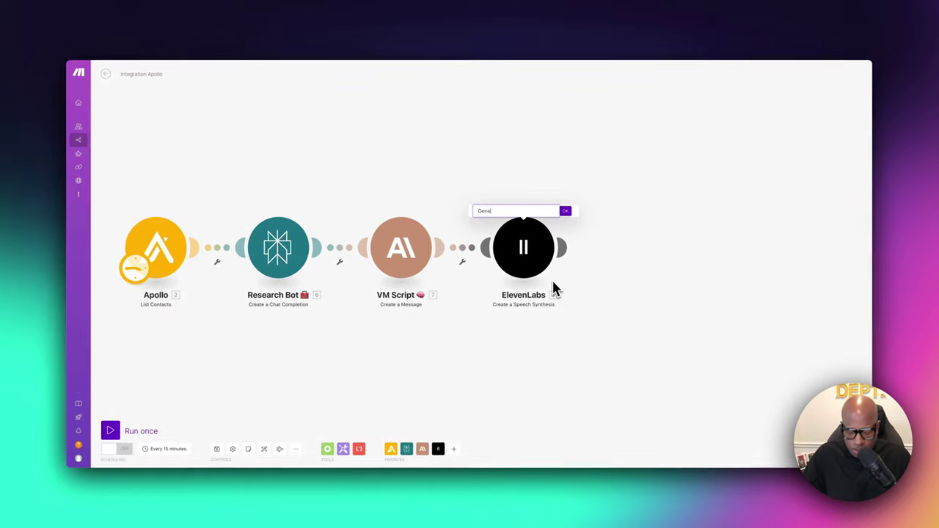
text(rate)
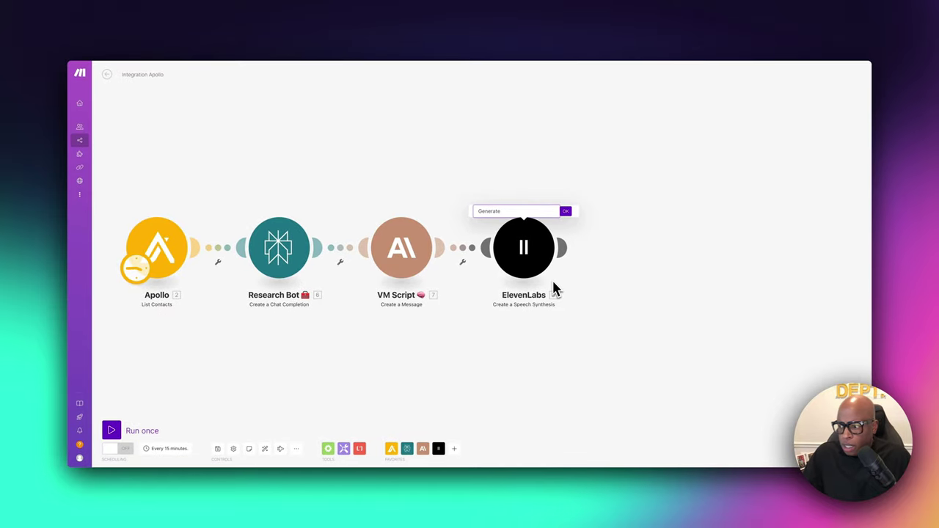
text( VM)
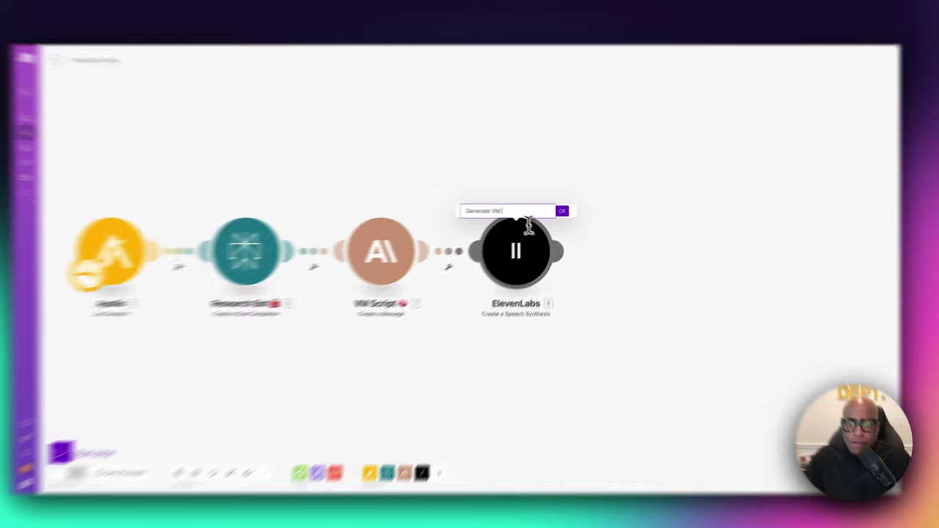
- Add the exhaling-face emoji to the ElevenLabs module's new name, Generate VM, and save the name
right_click(528, 213)
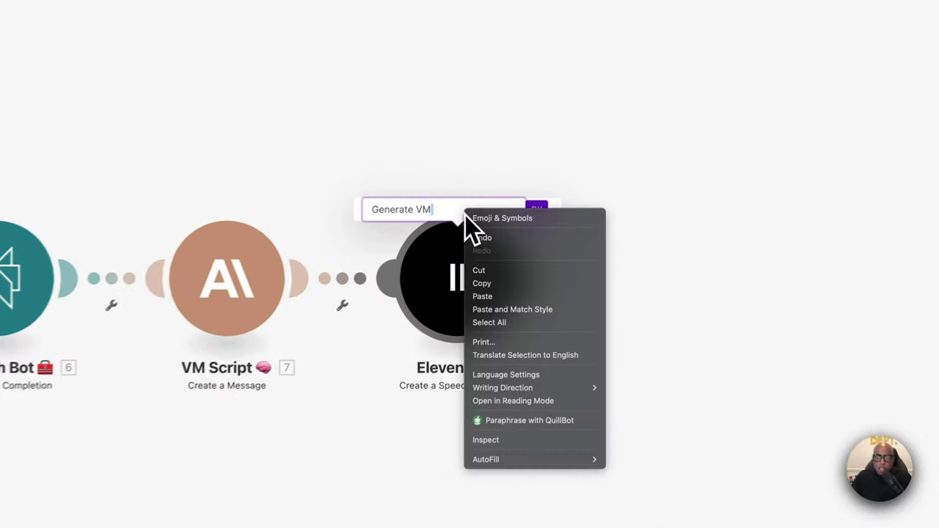
click(476, 220)
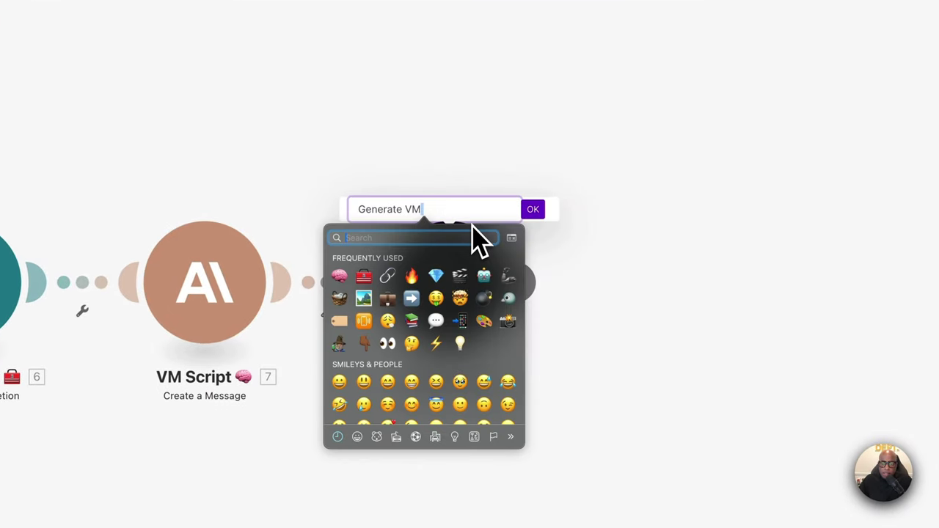
click(384, 320)
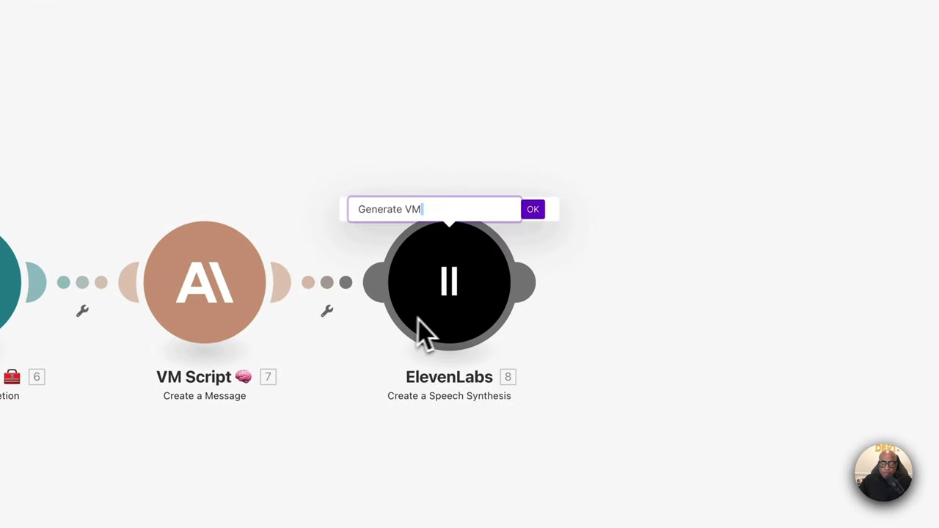
right_click(428, 208)
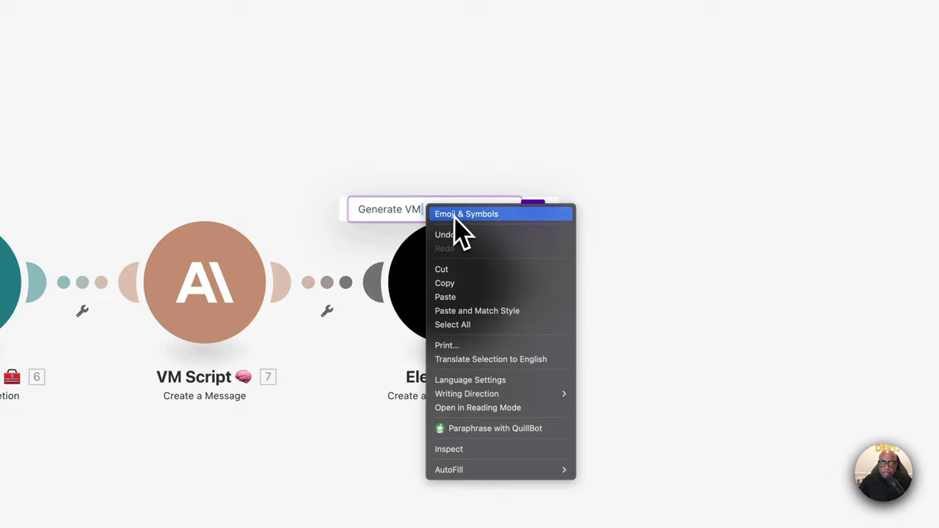
click(456, 220)
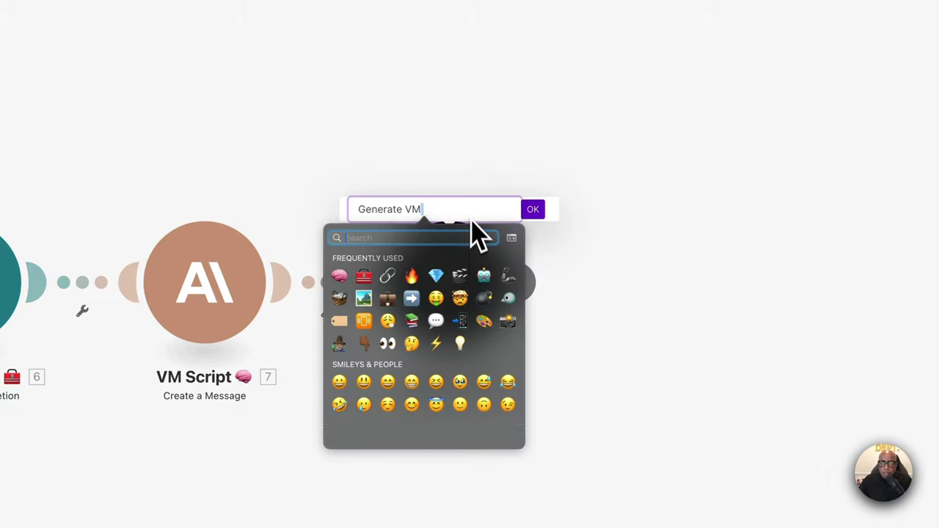
click(387, 323)
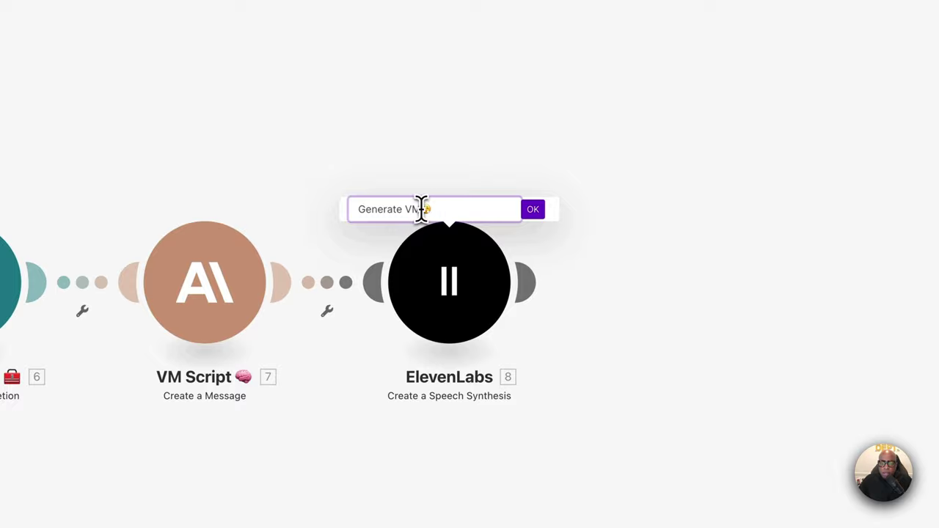
click(534, 213)
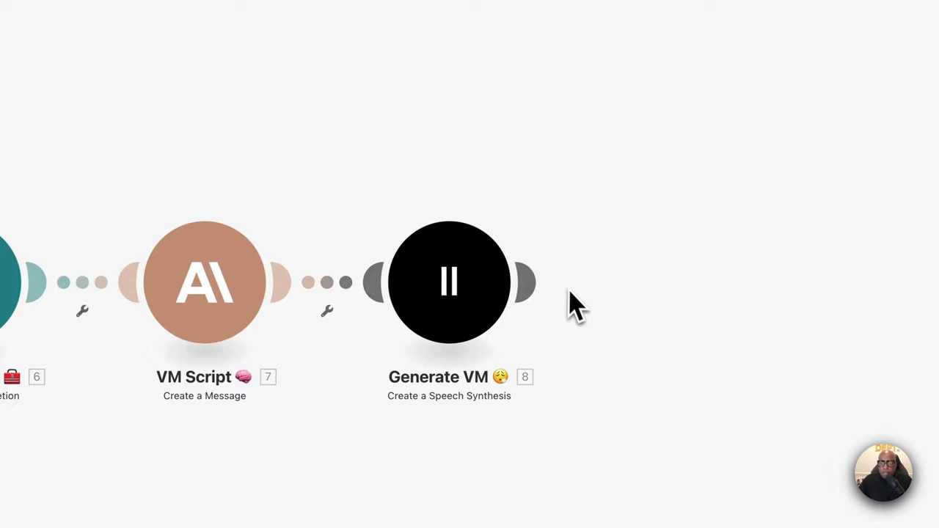
- Add a Dropbox Upload a File module after the Generate VM module
scroll(576, 308, right, 3)
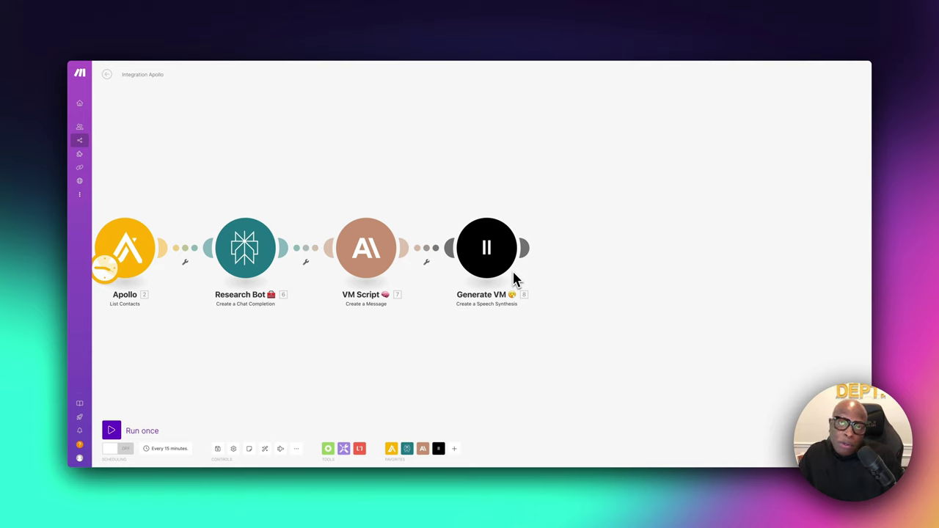
mouse_move(513, 267)
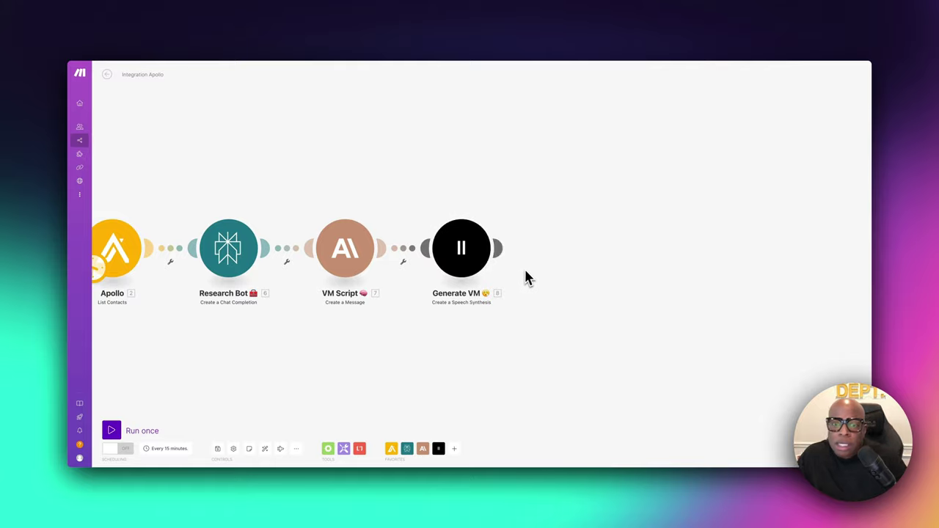
scroll(524, 274, right, 2)
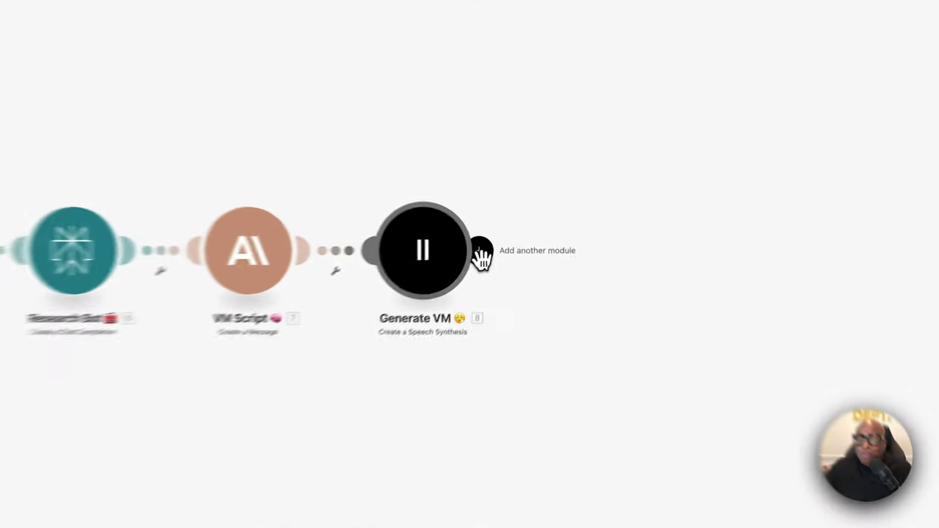
click(481, 257)
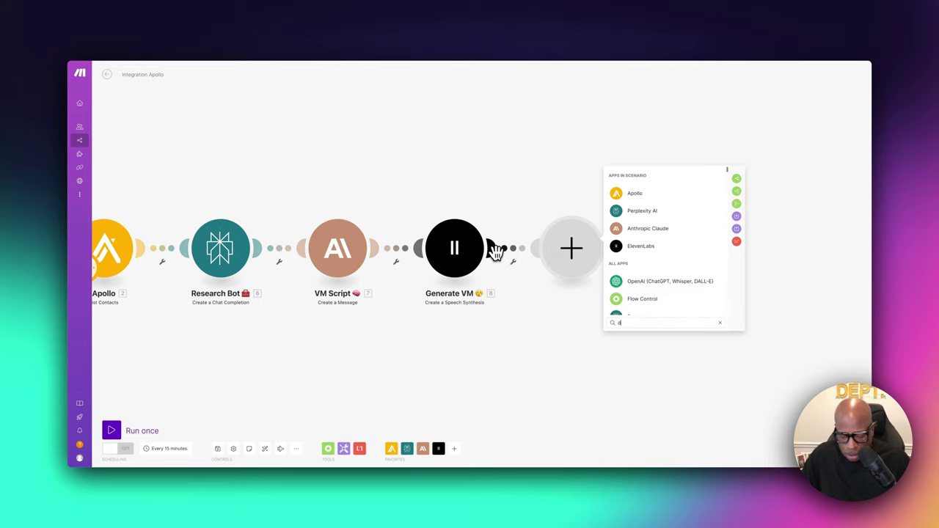
text(rop)
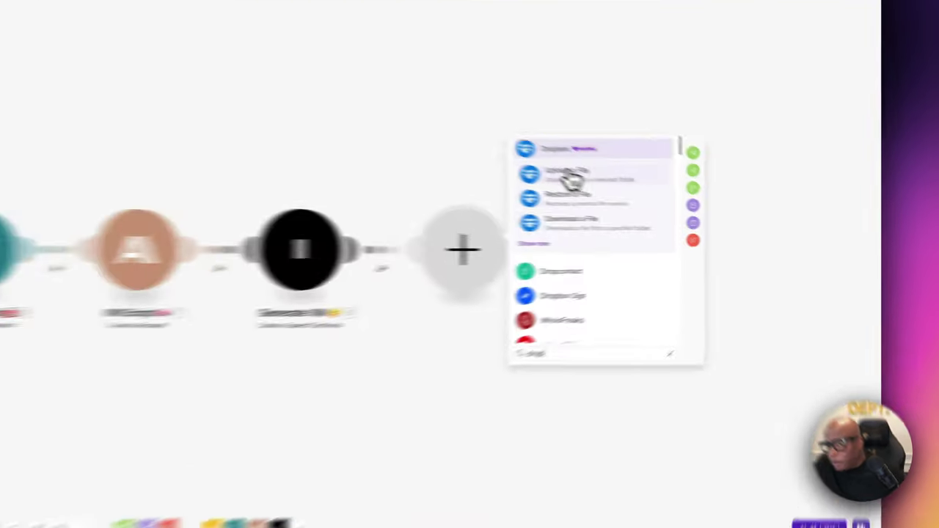
click(646, 192)
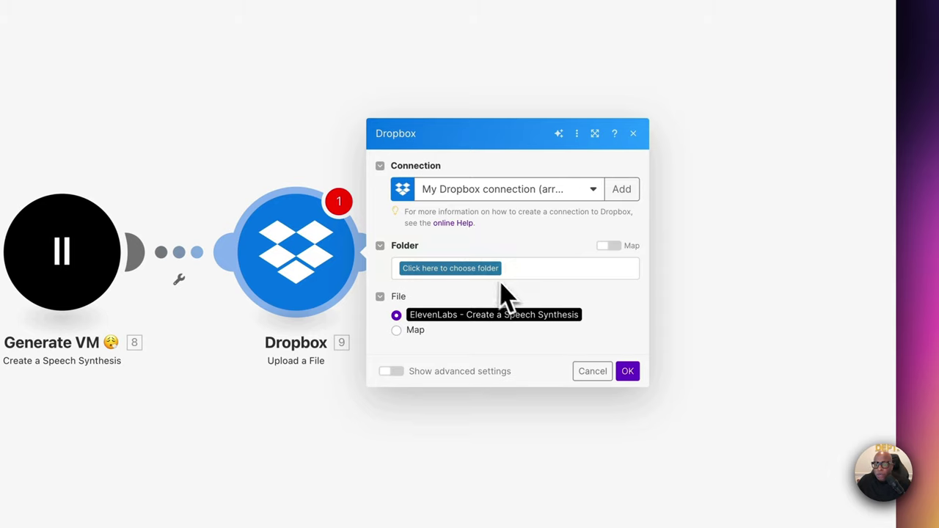
- Set the Dropbox upload folder to VM Drops, with the ElevenLabs speech synthesis as the file, and save the module
click(468, 270)
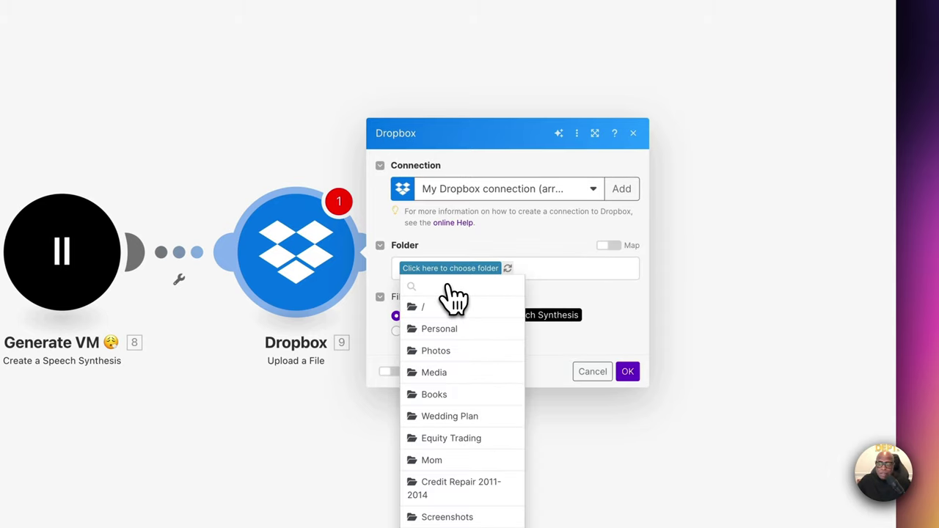
scroll(452, 298, down, 5)
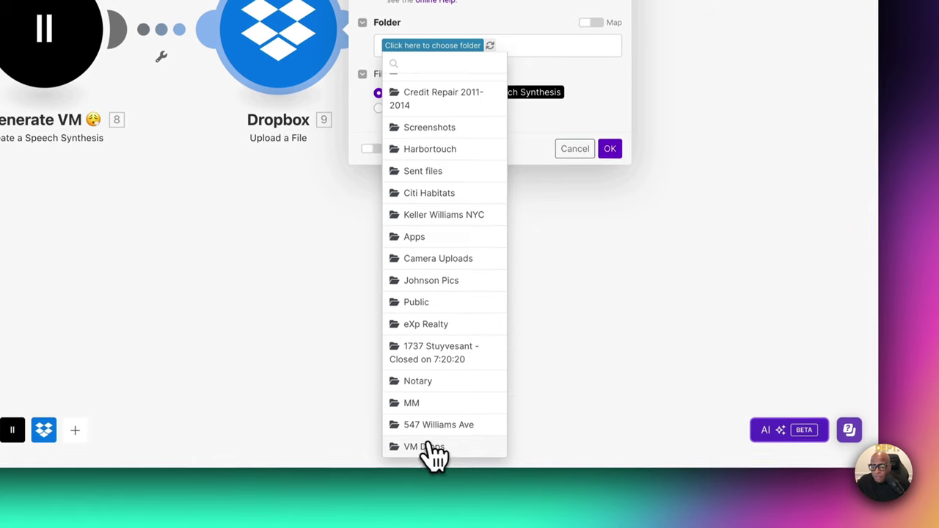
click(429, 449)
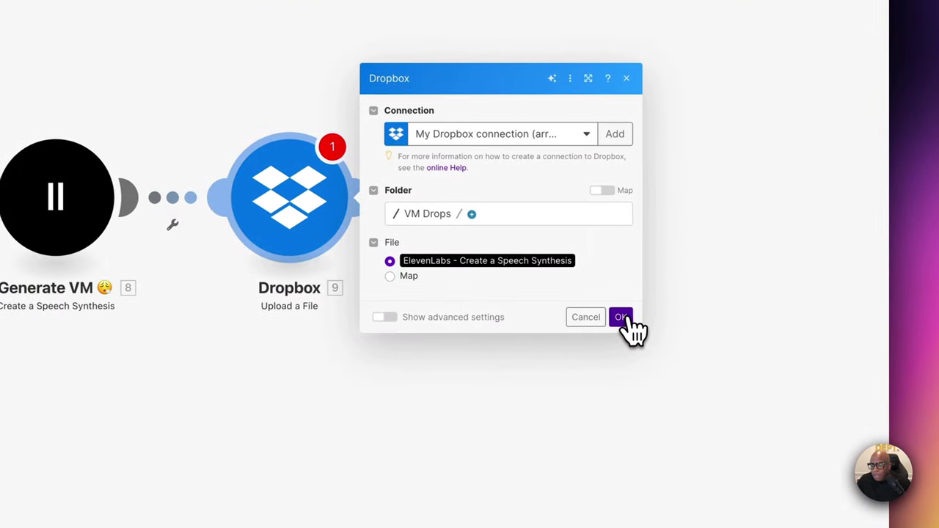
click(737, 308)
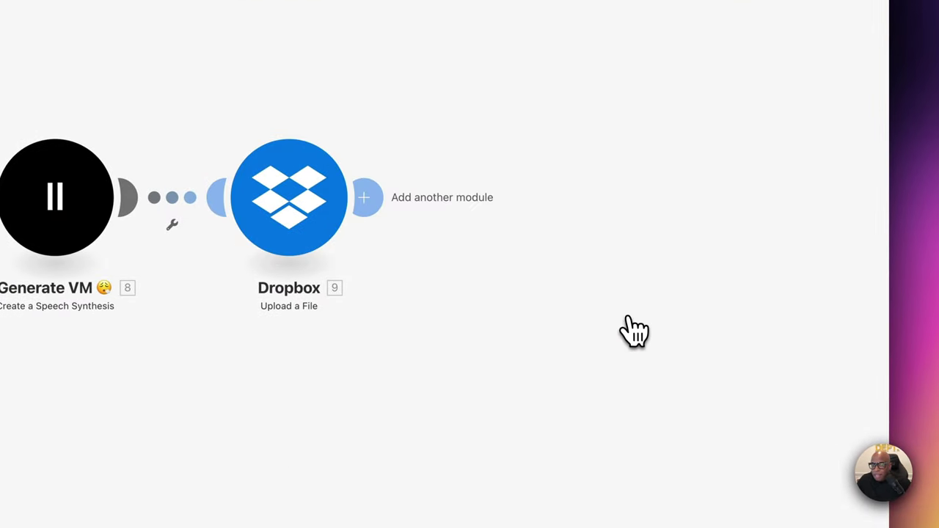
- Enter Store VM Message as the new name of the Dropbox module
right_click(330, 216)
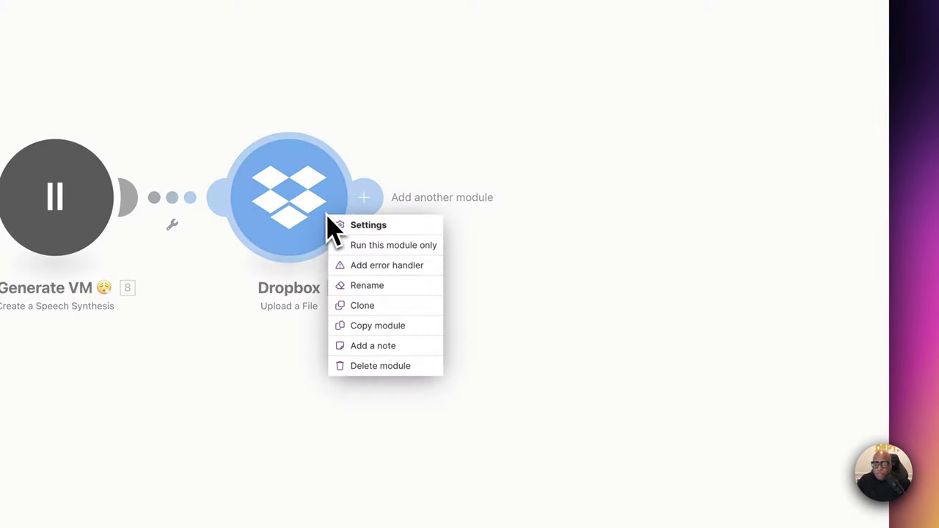
click(383, 288)
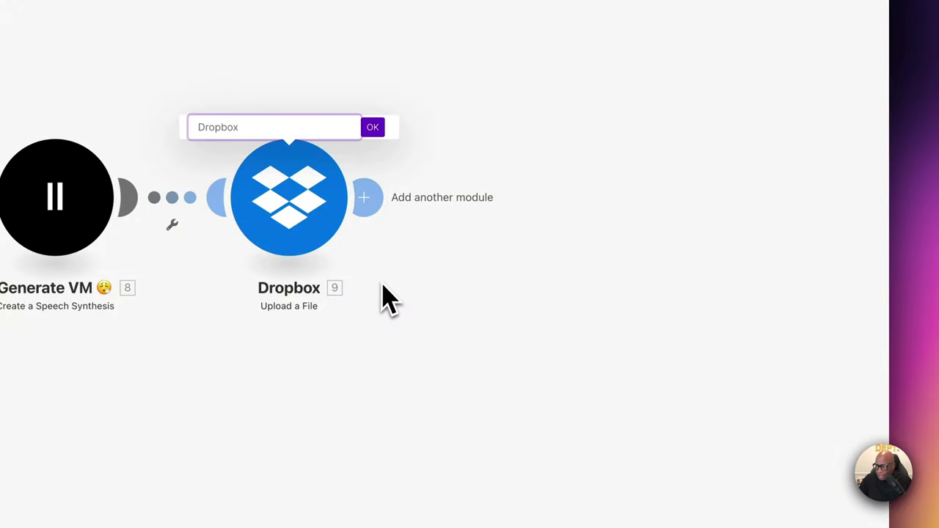
text(Stoe)
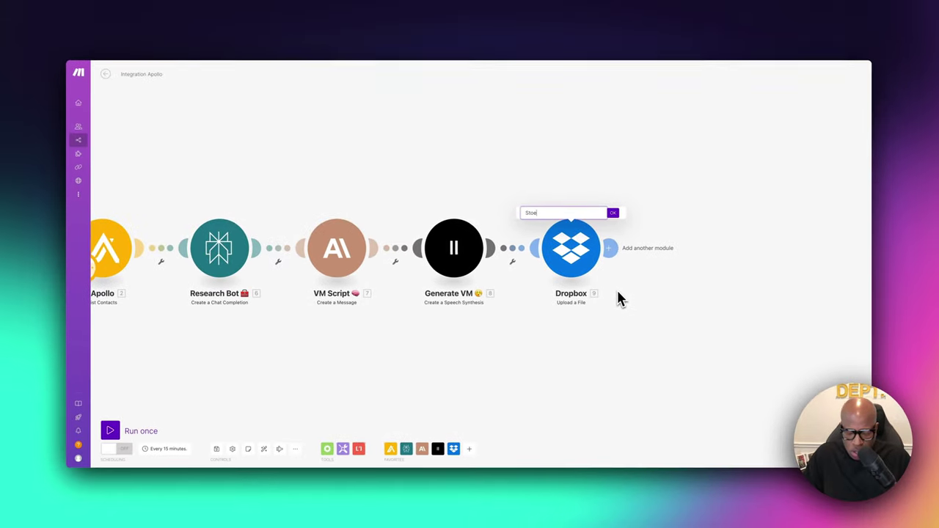
key(BackSpace)
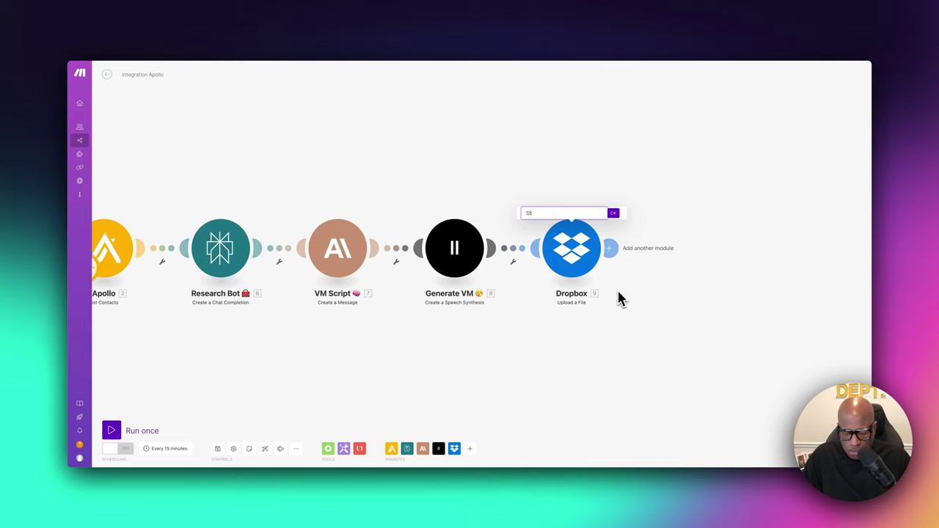
text(re)
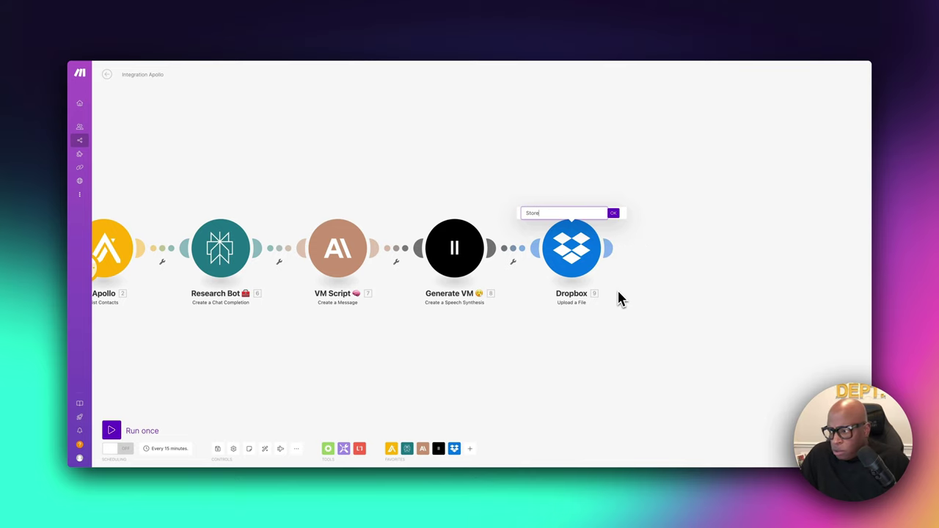
text( VM MEss)
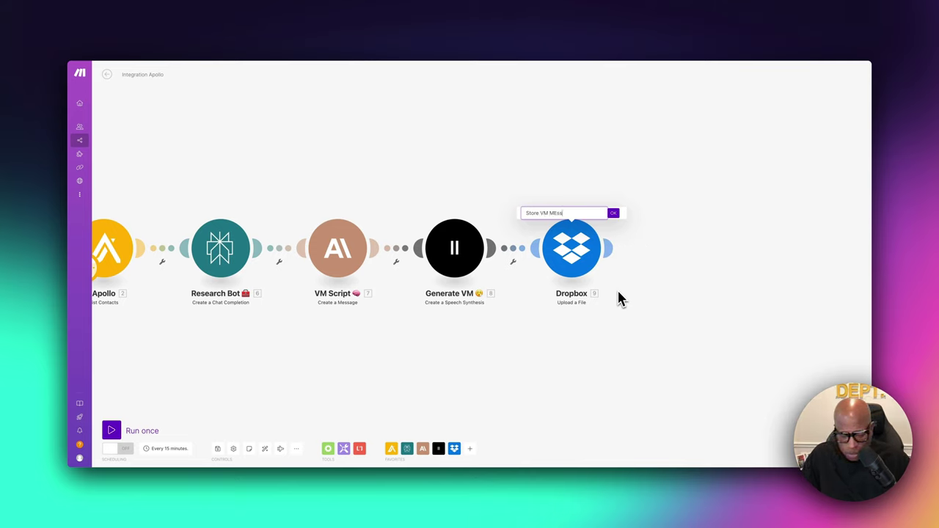
text(ag)
key(BackSpace)
key(BackSpace)
key(BackSpace)
key(BackSpace)
key(BackSpace)
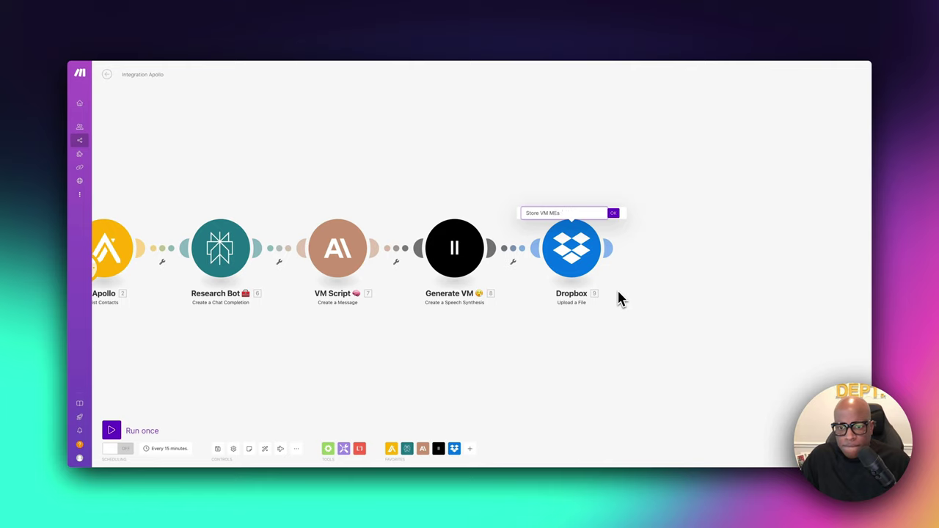
text(essage)
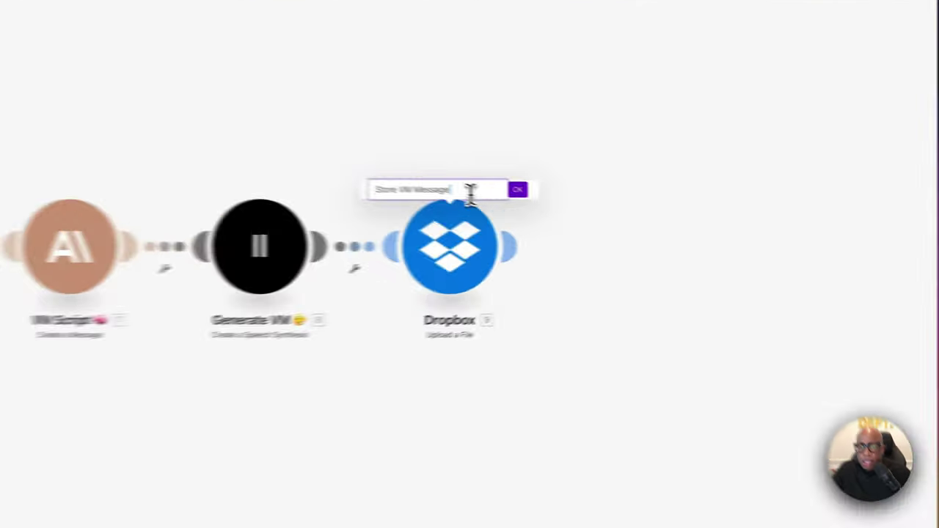
- Append the basket emoji to the Dropbox module's name and save the name
right_click(586, 214)
click(415, 185)
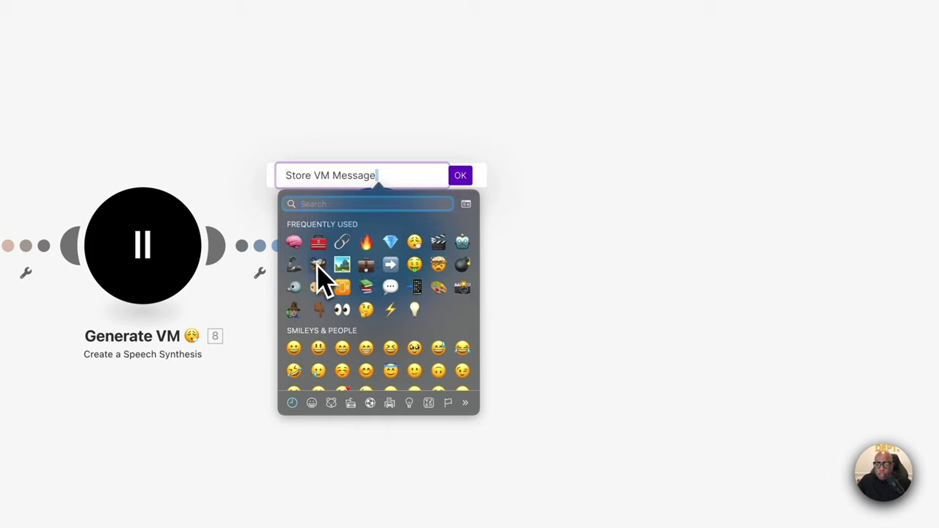
click(318, 265)
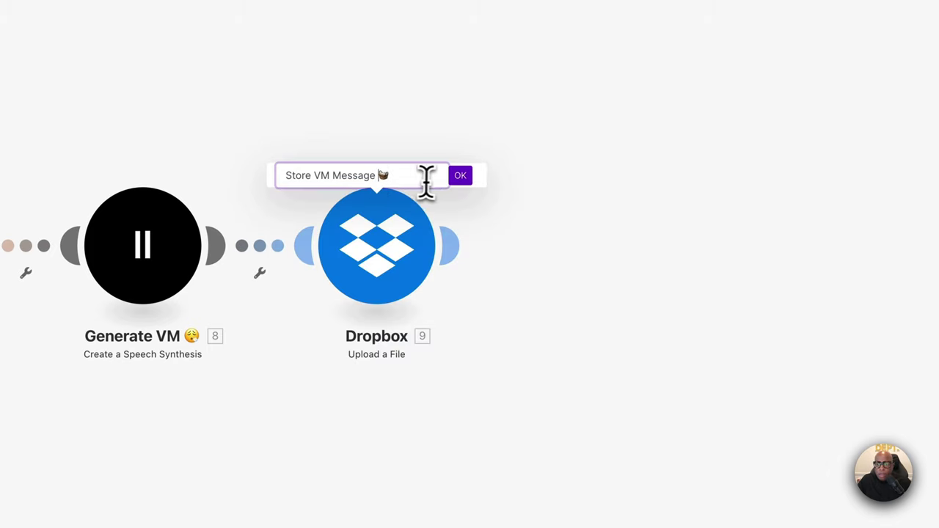
click(460, 175)
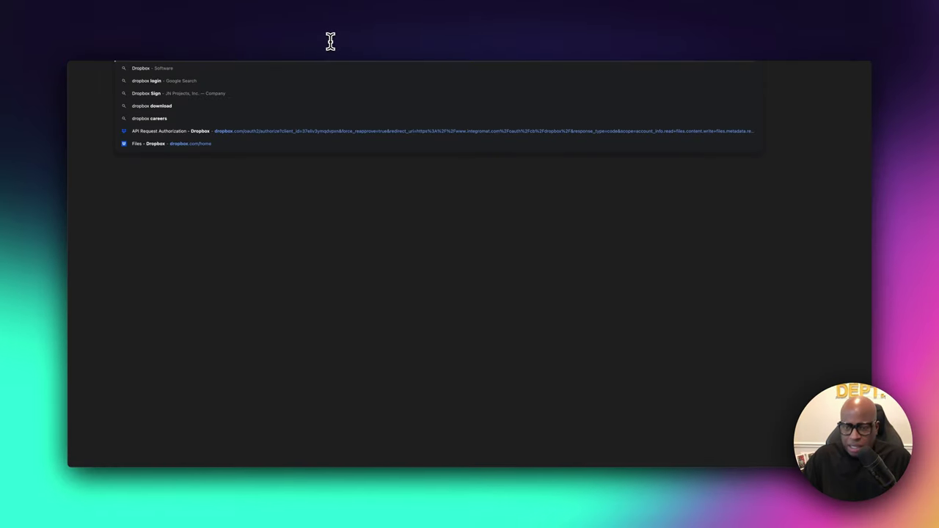
- Switch to the Dropbox website, log in with the Google account, and open the VM Drops folder
key(Escape)
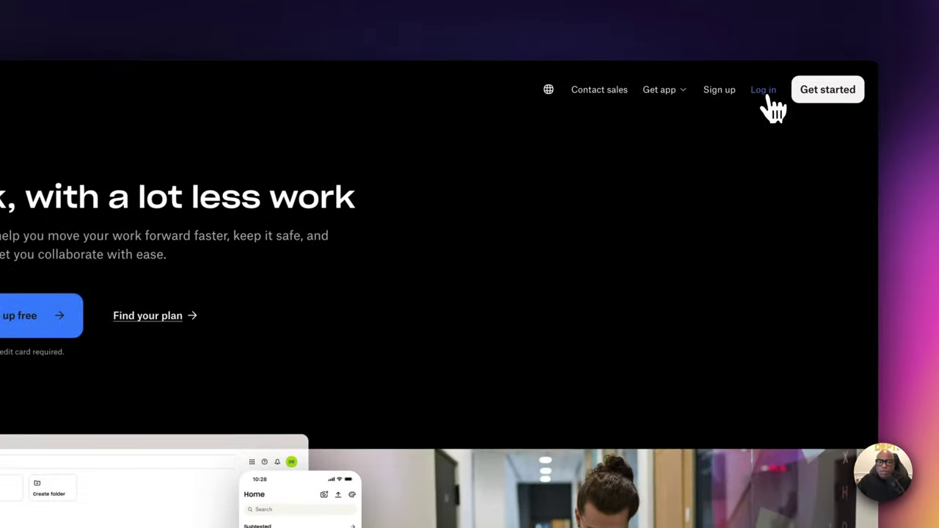
click(765, 94)
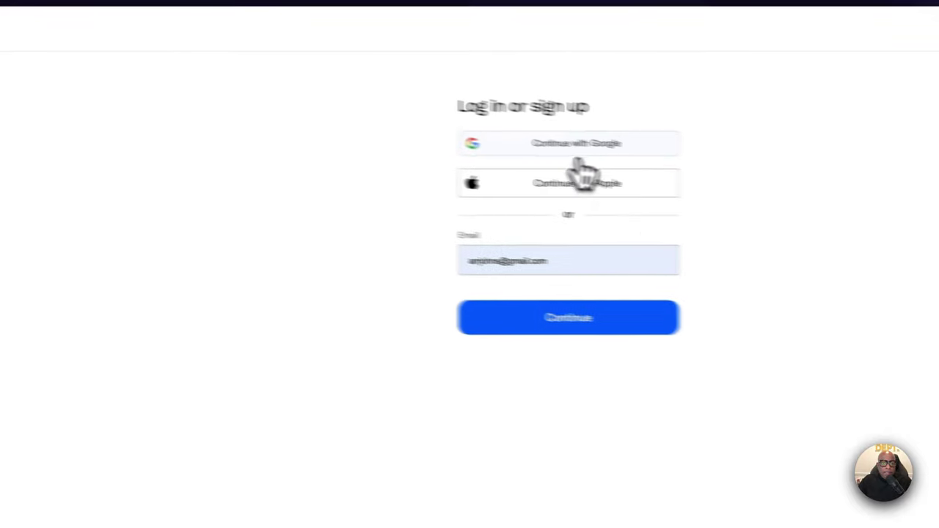
click(583, 145)
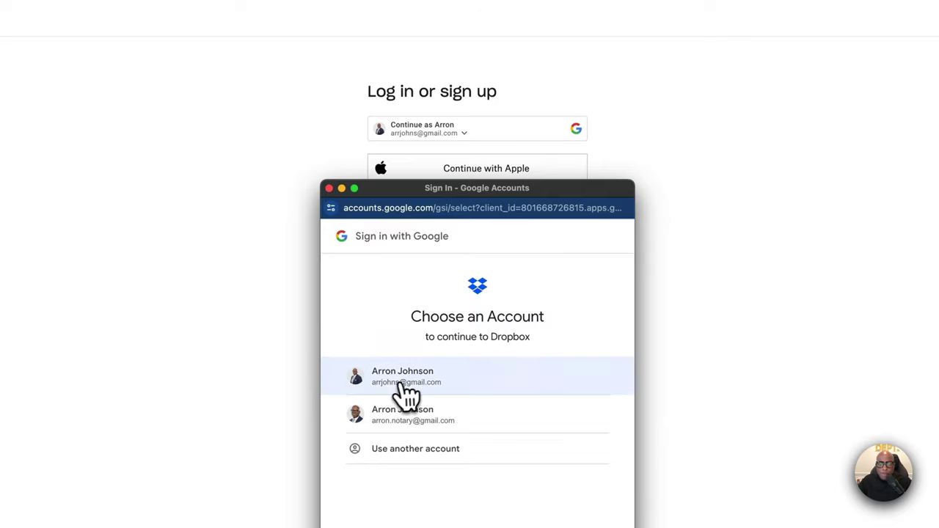
click(504, 413)
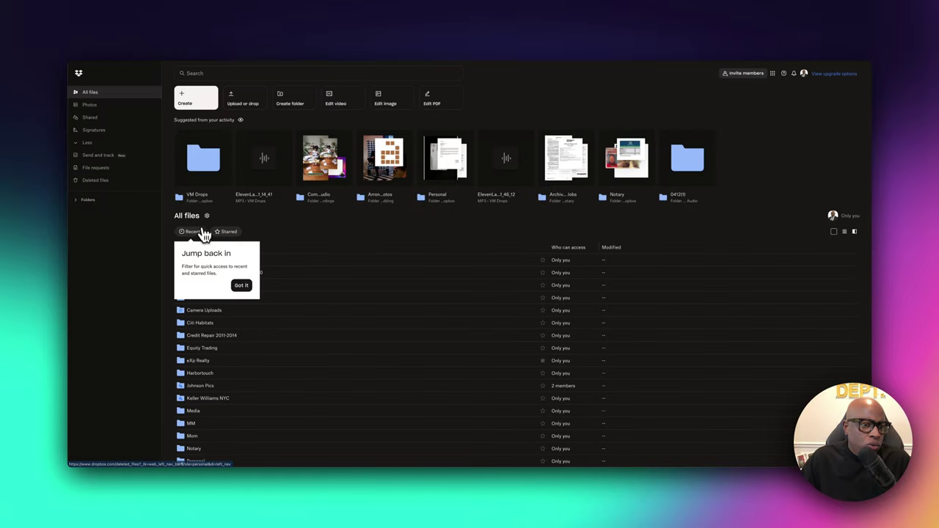
scroll(259, 342, down, 5)
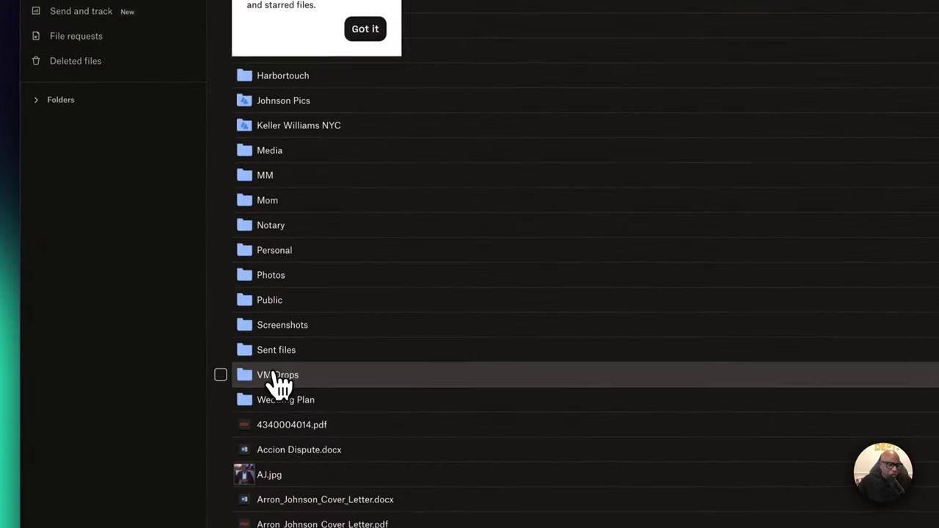
click(277, 376)
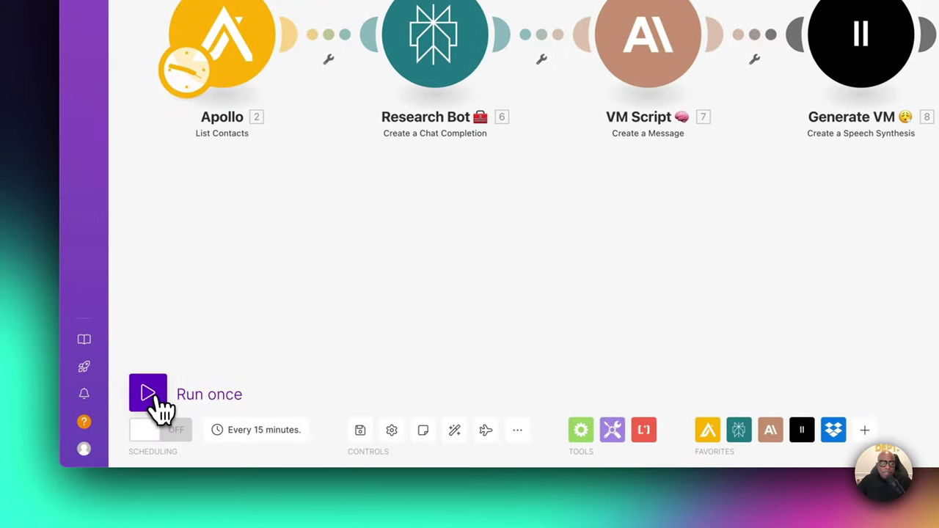
- Switch back to the Make scenario and run it once
click(150, 397)
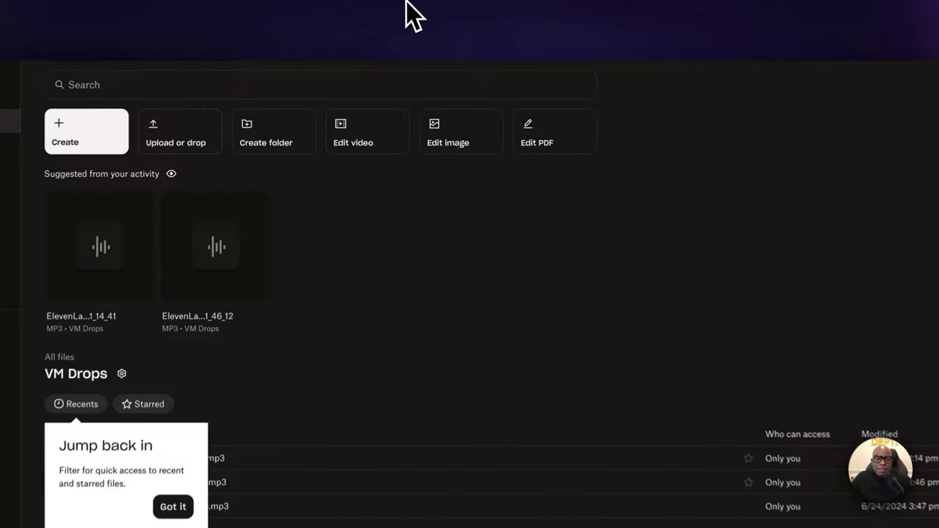
- Switch to Dropbox, dismiss the Jump back in tip, and play ElevenLabs_2024-06-24T03_47_40.mp3 with the system volume raised
click(173, 506)
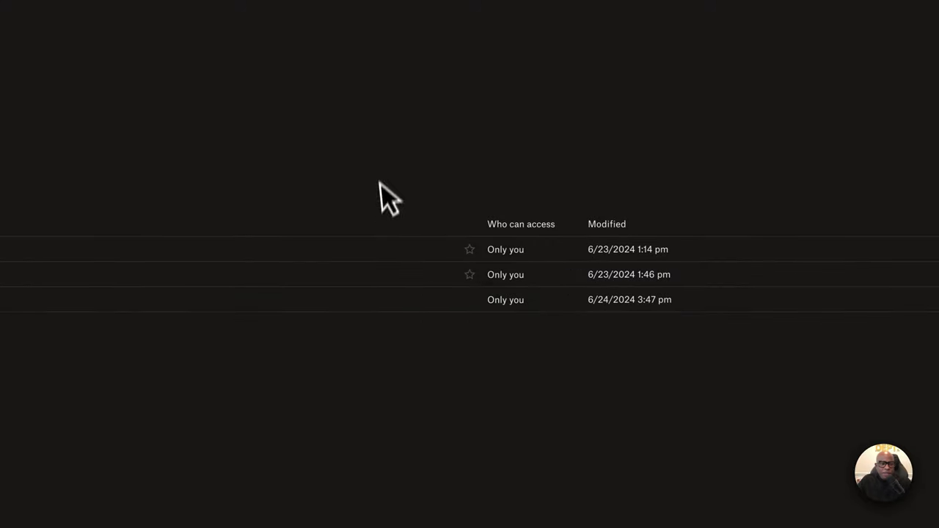
click(318, 145)
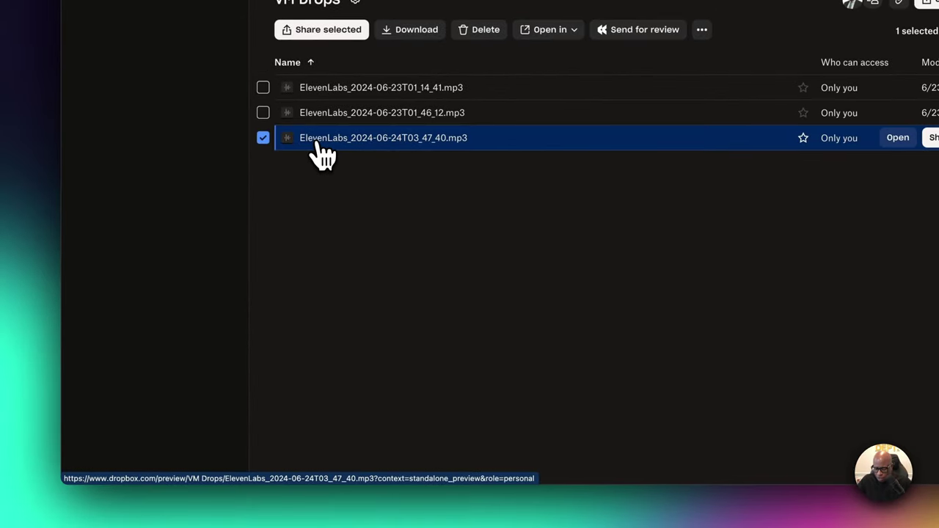
key(XF86AudioRaiseVolume)
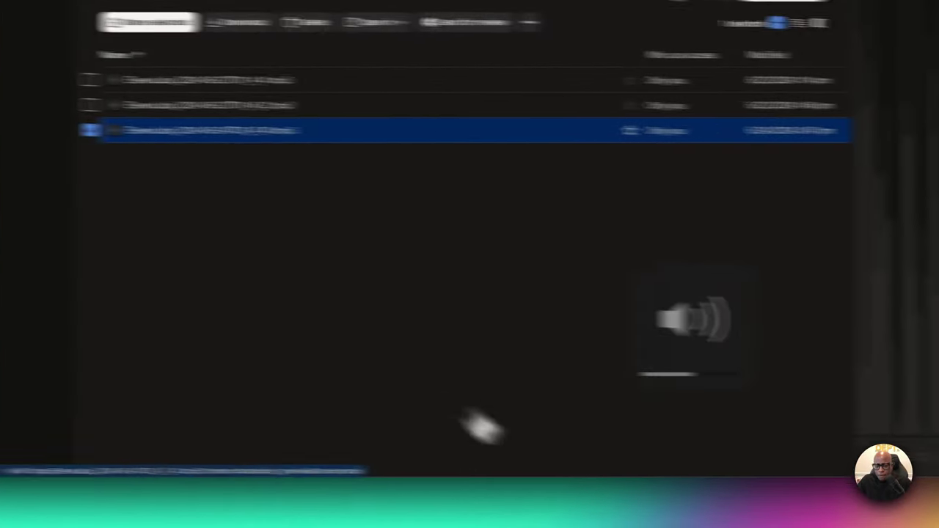
click(647, 447)
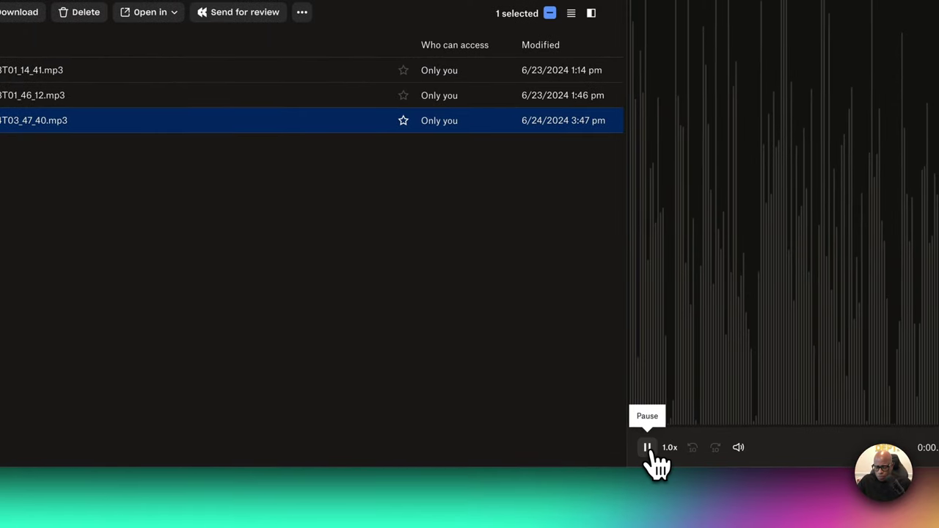
key(XF86AudioRaiseVolume)
key(XF86AudioRaiseVolume)
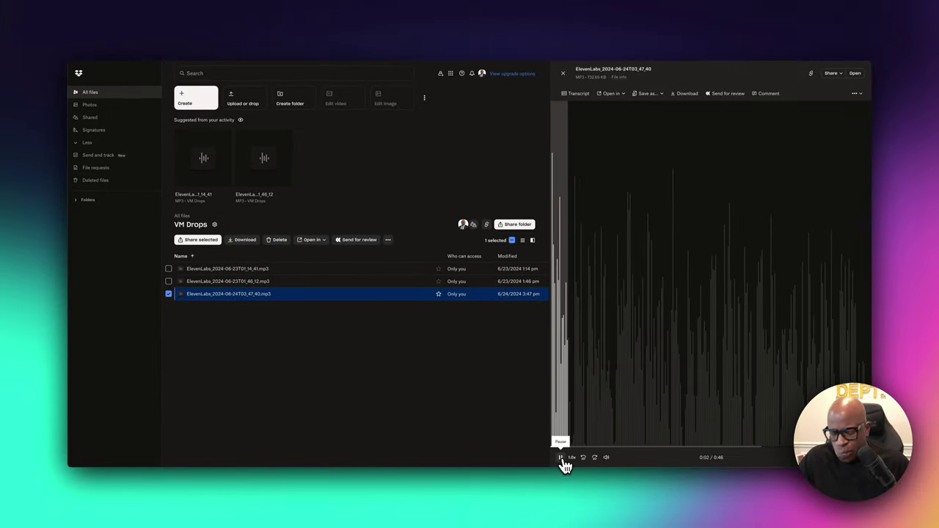
key(XF86AudioRaiseVolume)
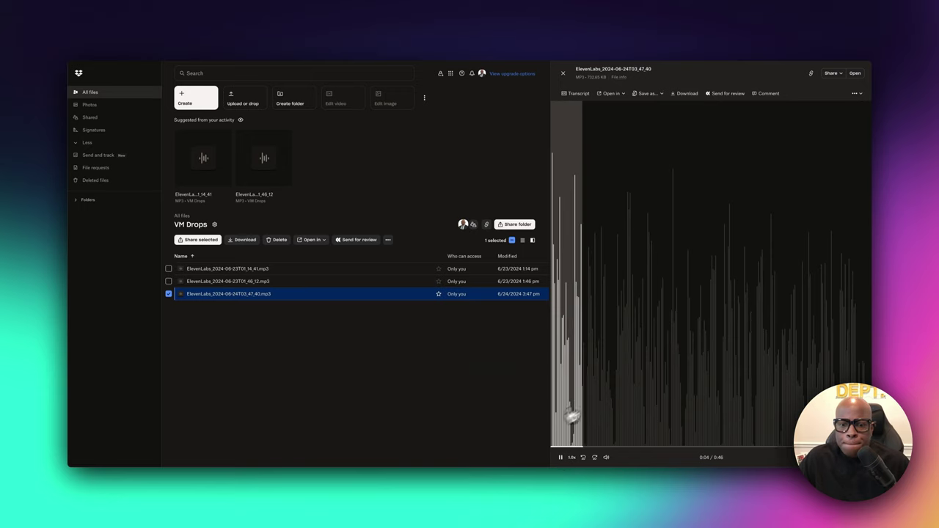
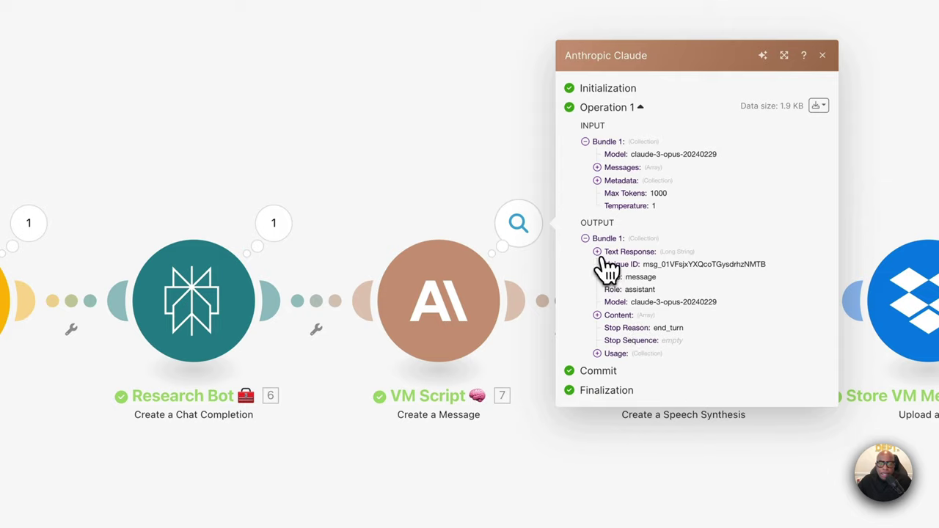
- Back in Make, expand the Text Response in the VM Script module's output to read the generated script, and close the output
click(604, 255)
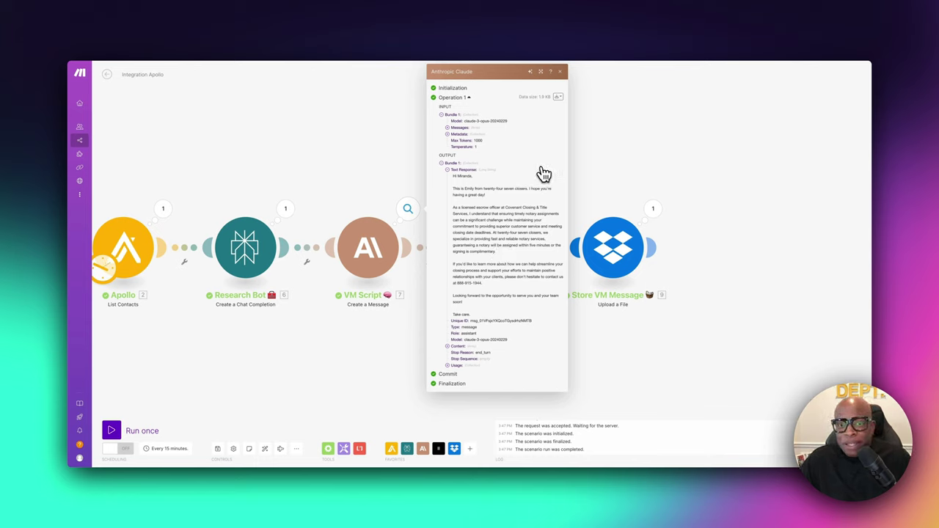
click(560, 72)
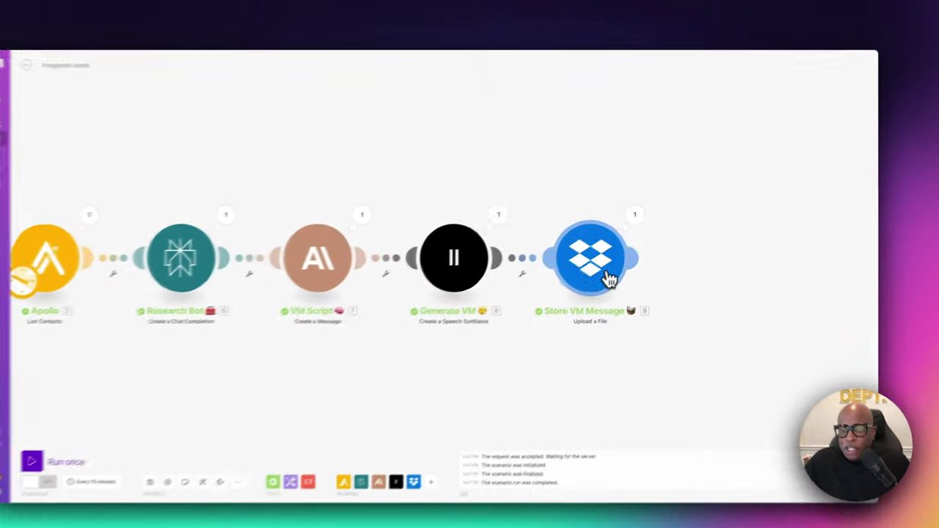
- Add a Dropbox Create/Update a Share Link module after the Store VM Message module, searching the Dropbox modules for link
scroll(692, 246, right, 3)
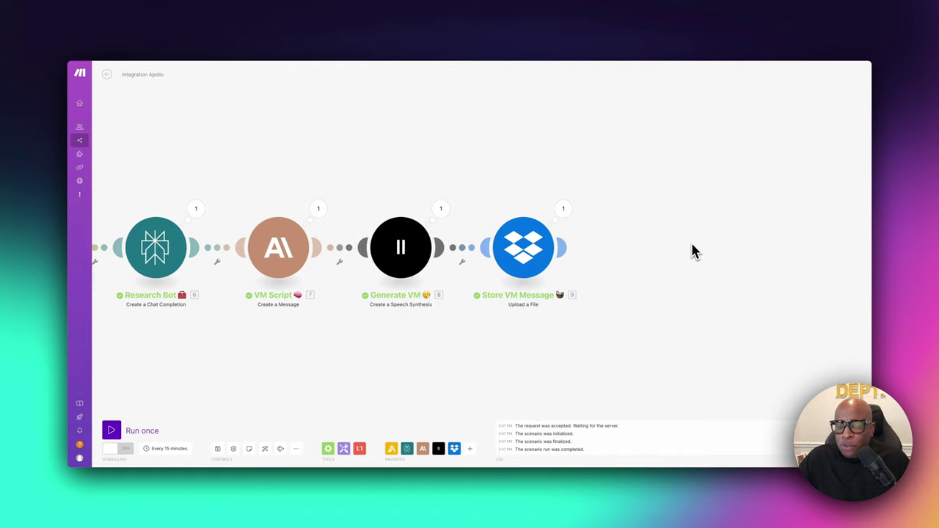
scroll(687, 241, down, 2)
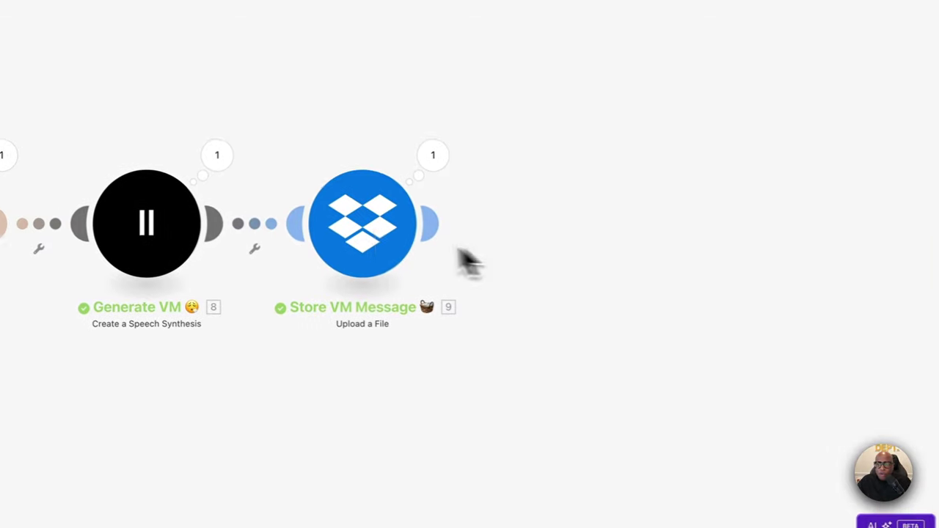
click(451, 225)
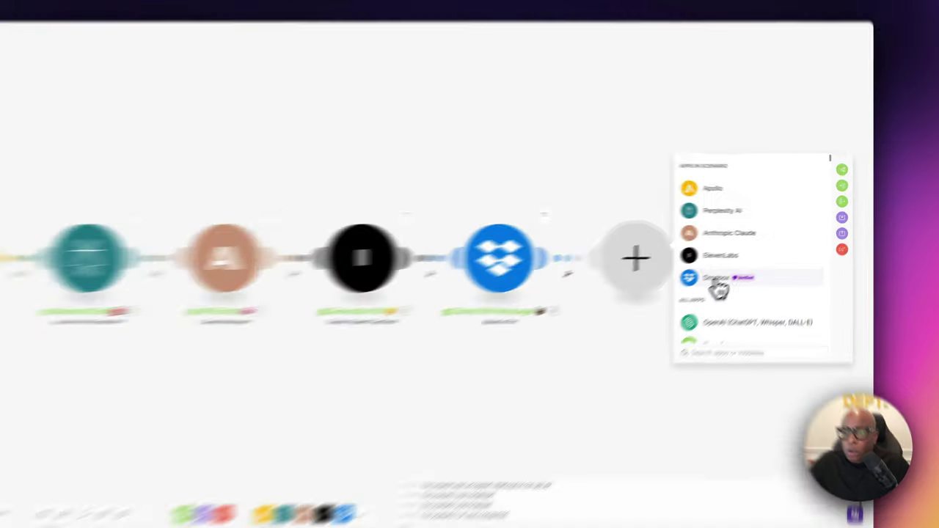
click(749, 264)
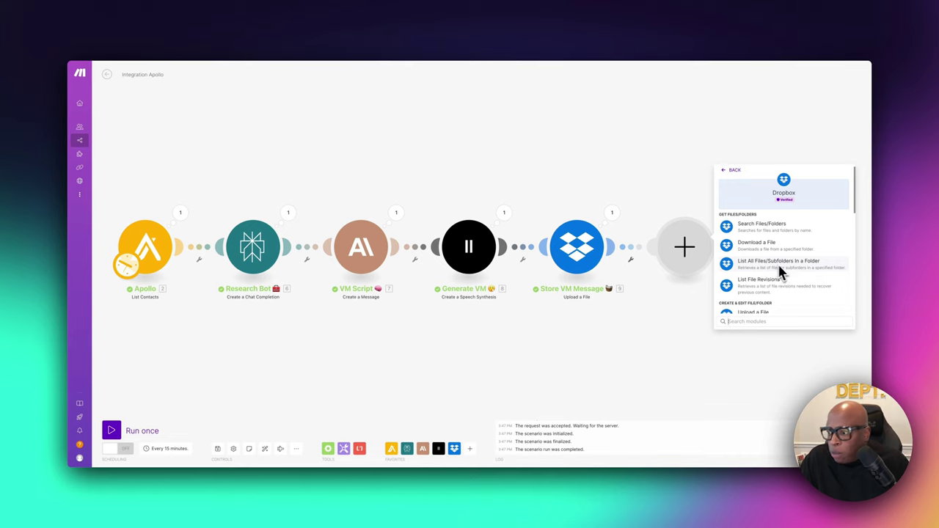
scroll(787, 273, down, 3)
click(761, 322)
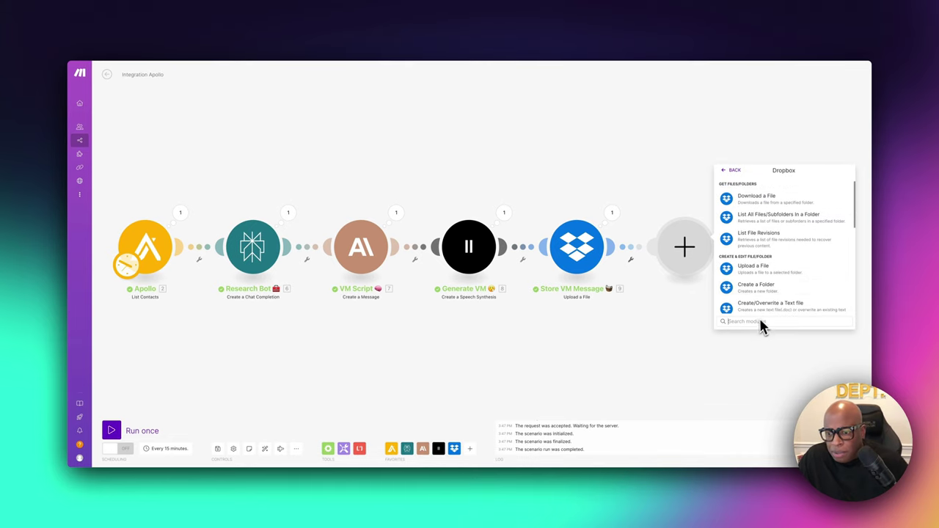
text(link)
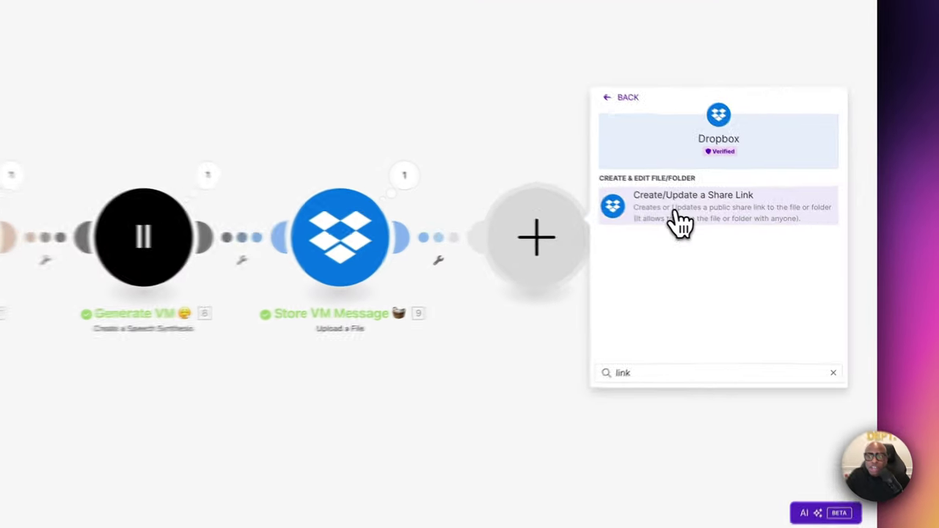
click(763, 236)
- Set the share link module's way of selecting files to Select a file/folder, and choose the VM Drops folder for the file
scroll(825, 289, down, 4)
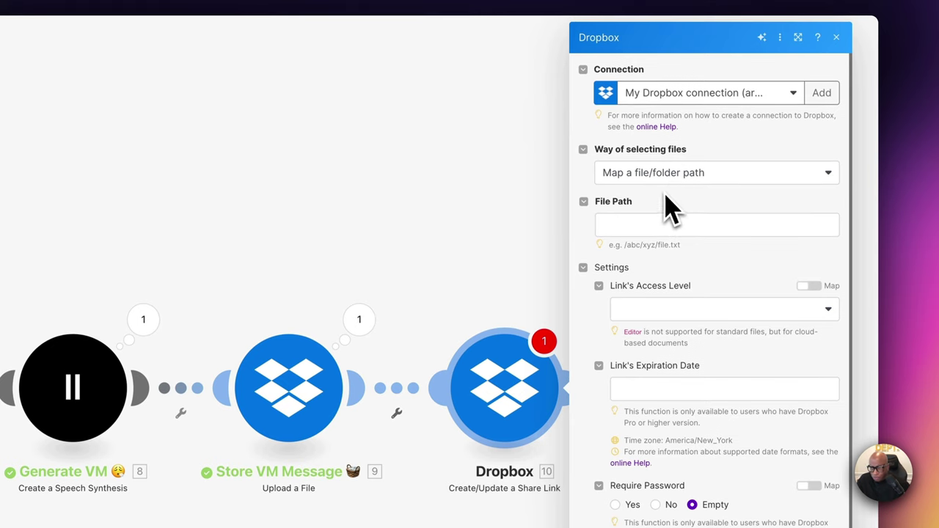
click(681, 176)
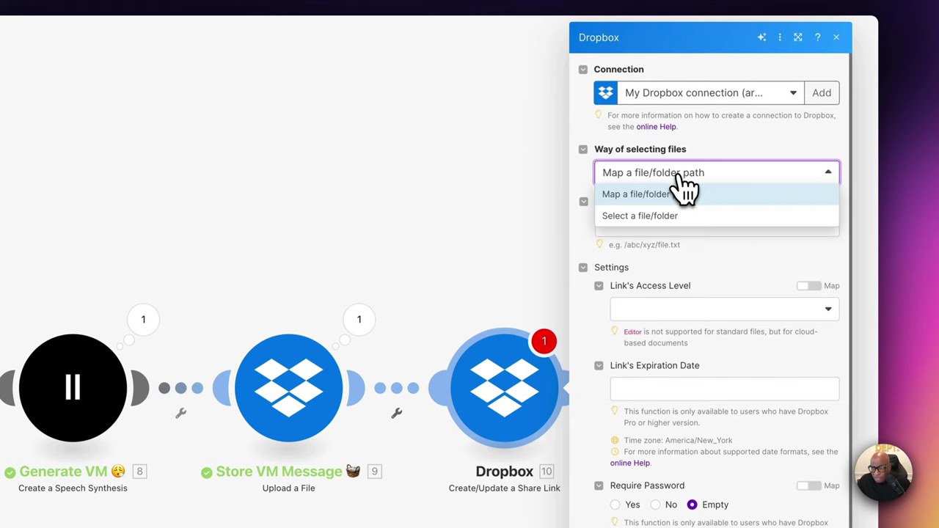
click(644, 217)
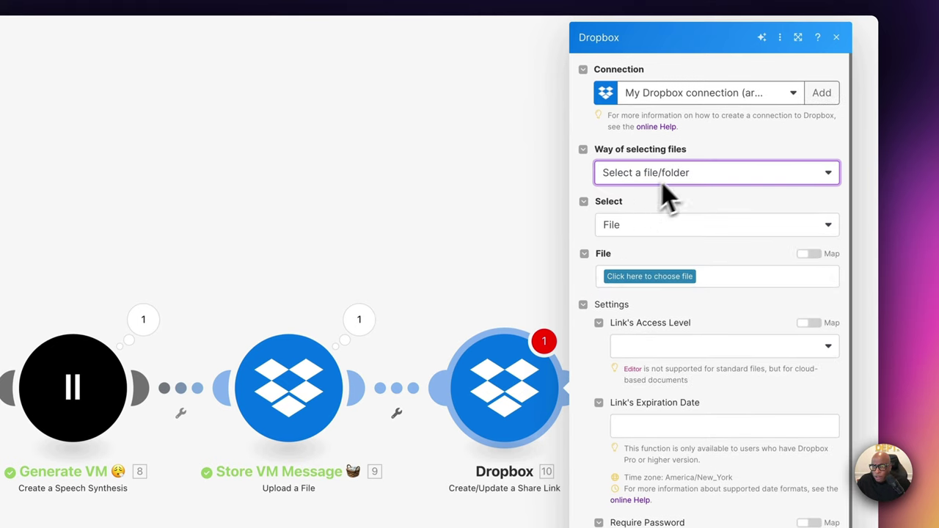
click(645, 277)
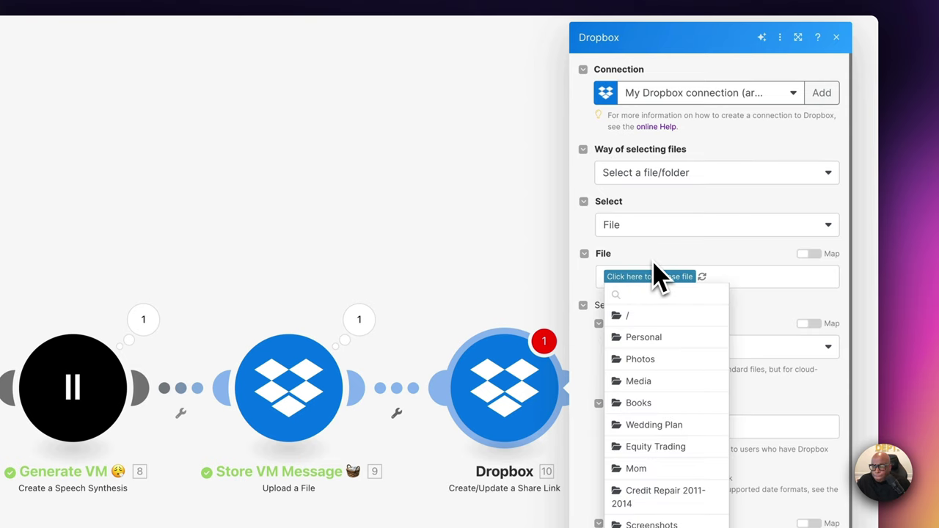
scroll(635, 514, down, 3)
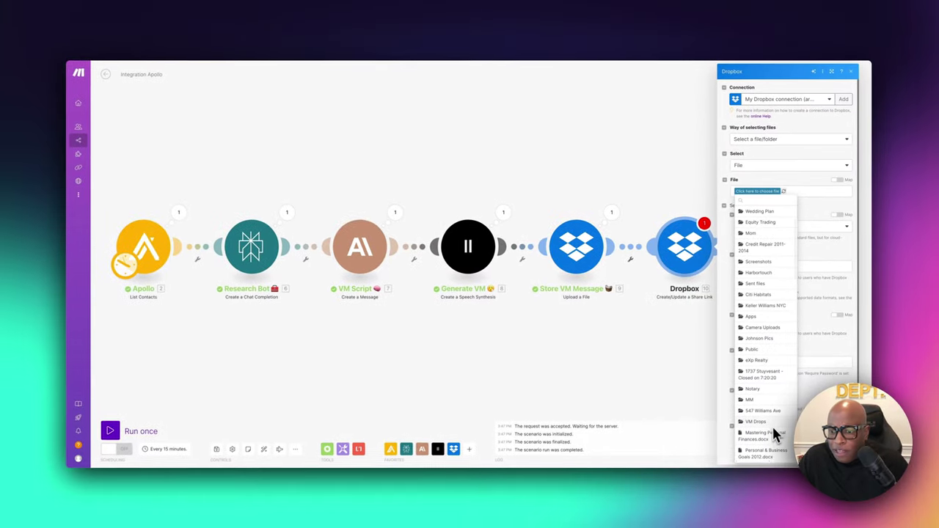
scroll(760, 343, down, 10)
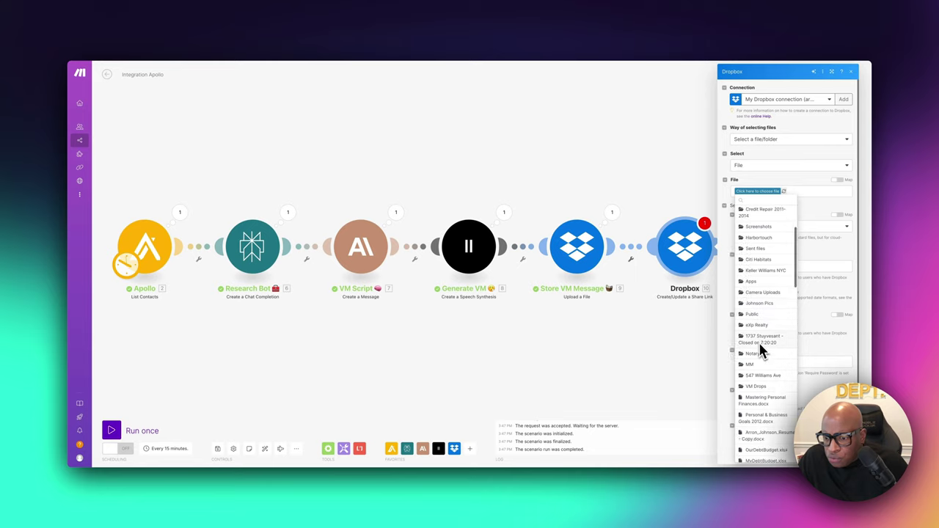
scroll(762, 350, up, 10)
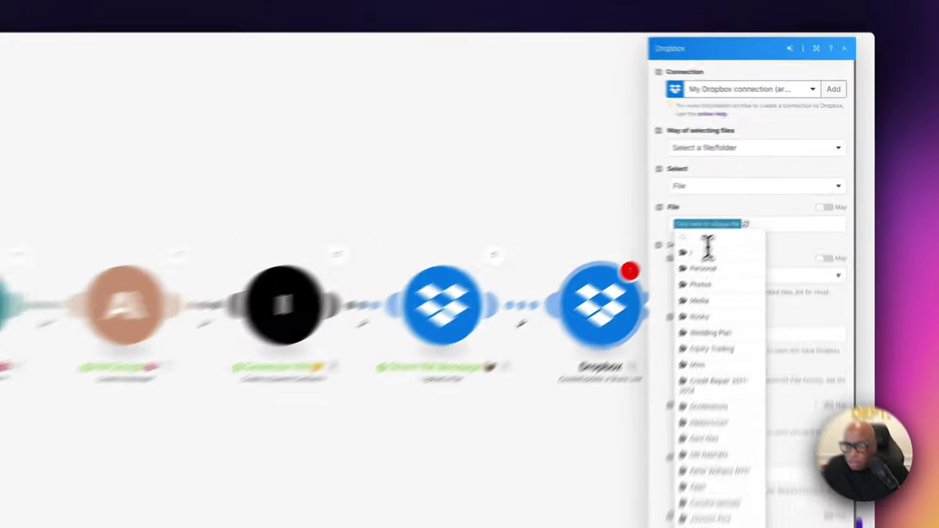
click(755, 200)
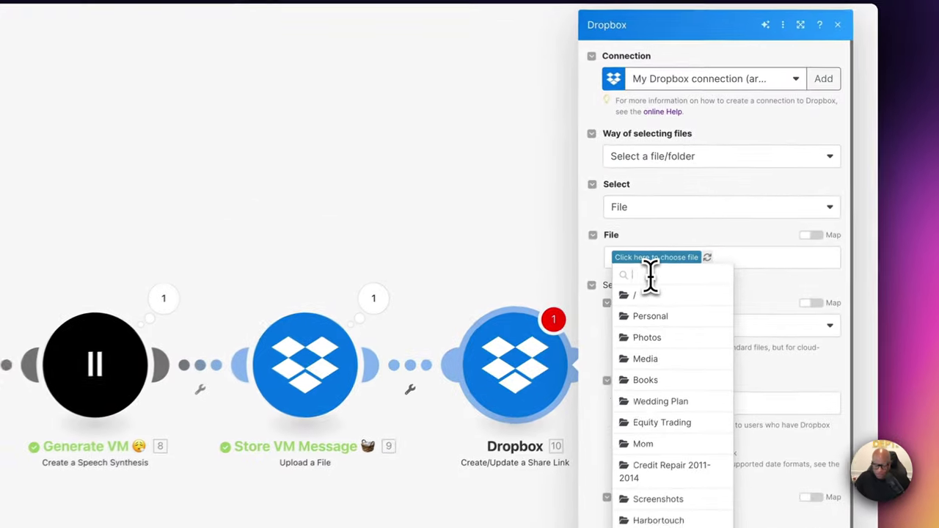
text(vm)
click(648, 302)
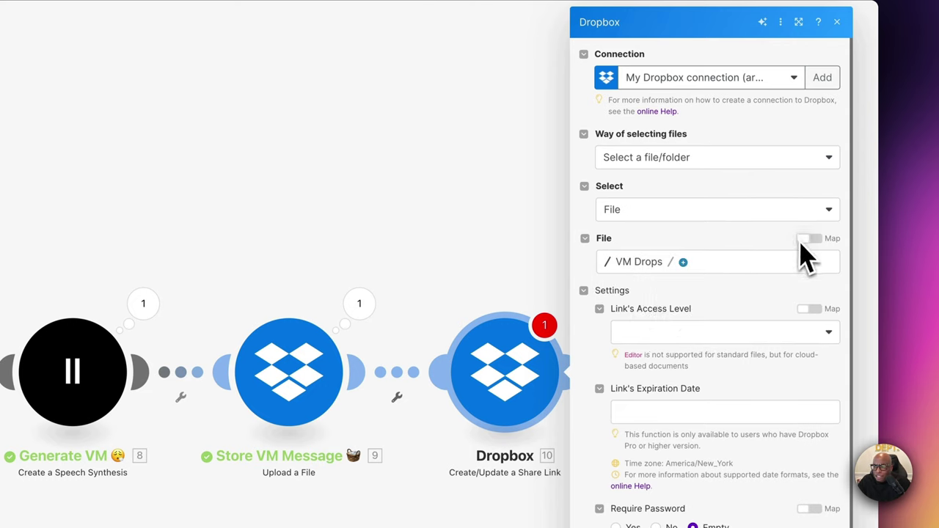
- Enable mapping for the File value and append the Name output of Store VM Message after /VM Drops/
click(810, 241)
click(678, 262)
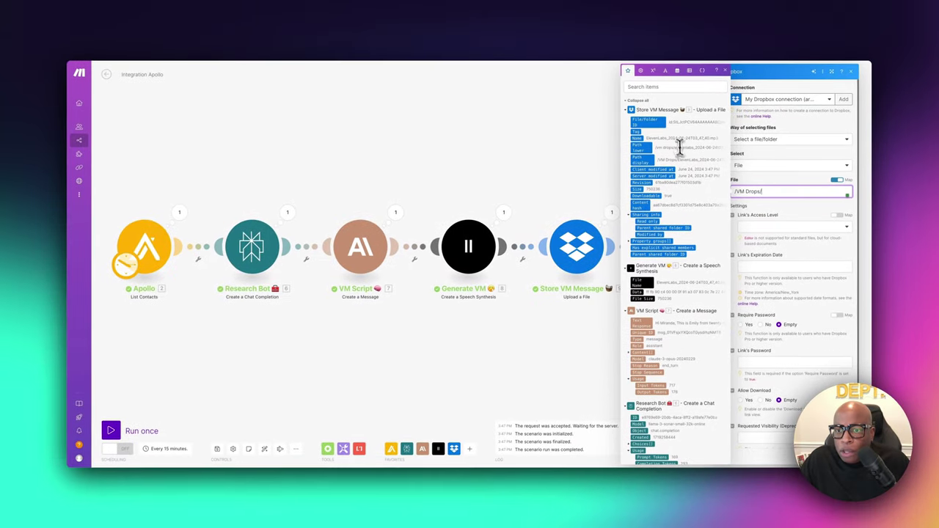
click(641, 137)
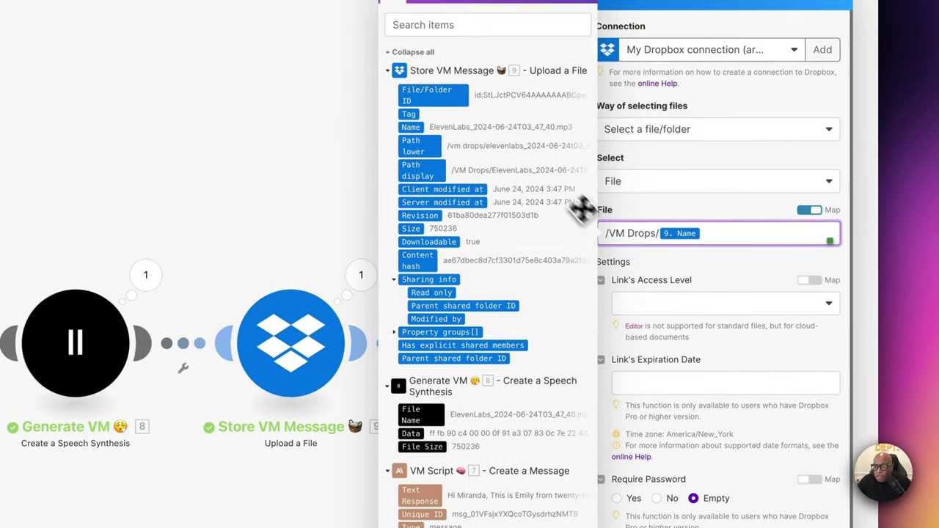
- Set the share link's access level to Max Access
click(711, 310)
click(709, 310)
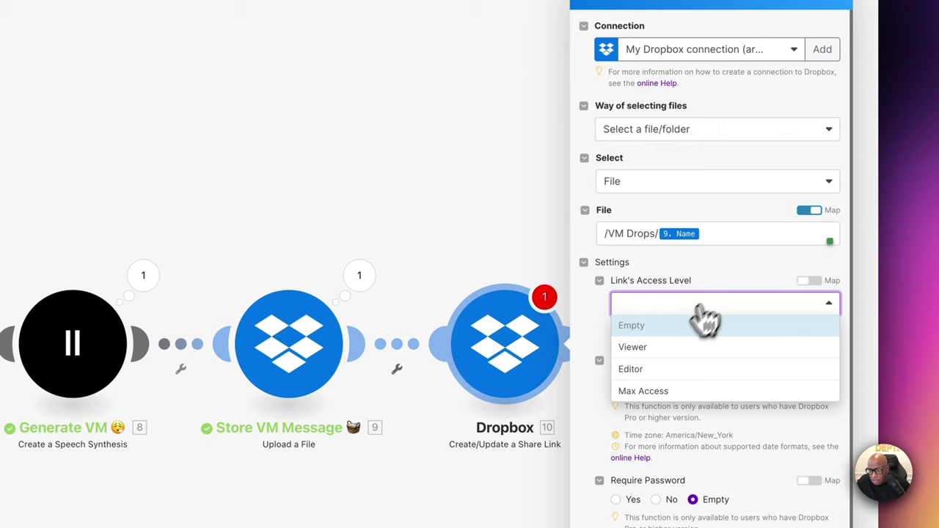
click(635, 391)
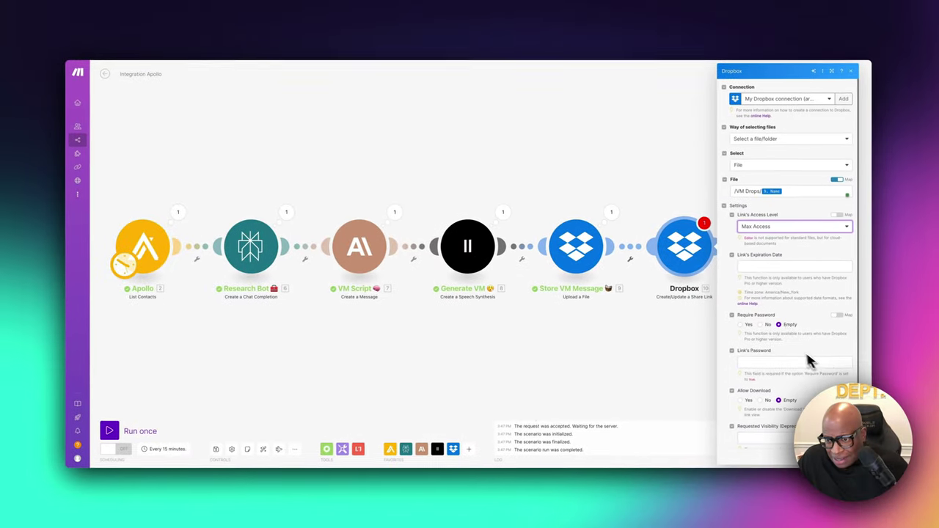
- Set Require Password to No and Allow Download to Yes, collapsing the unused link settings, and save the module
scroll(800, 345, down, 1)
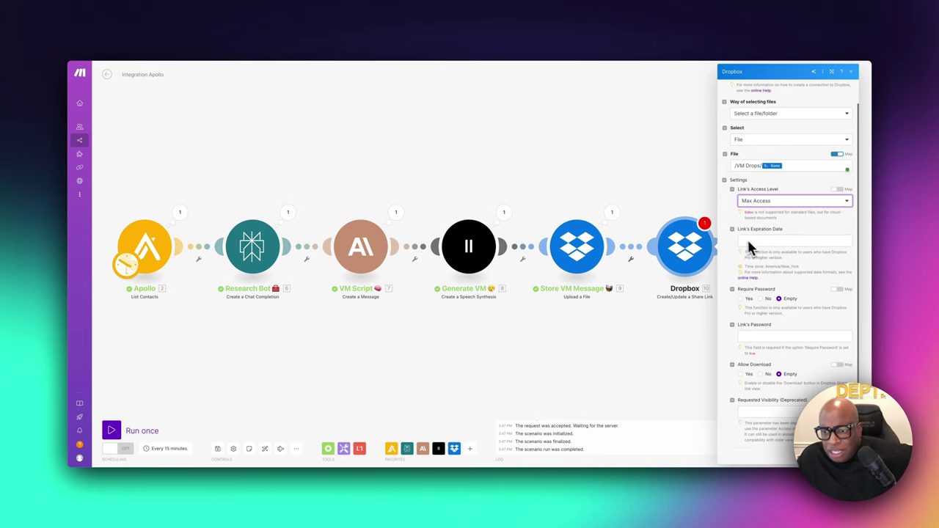
click(734, 230)
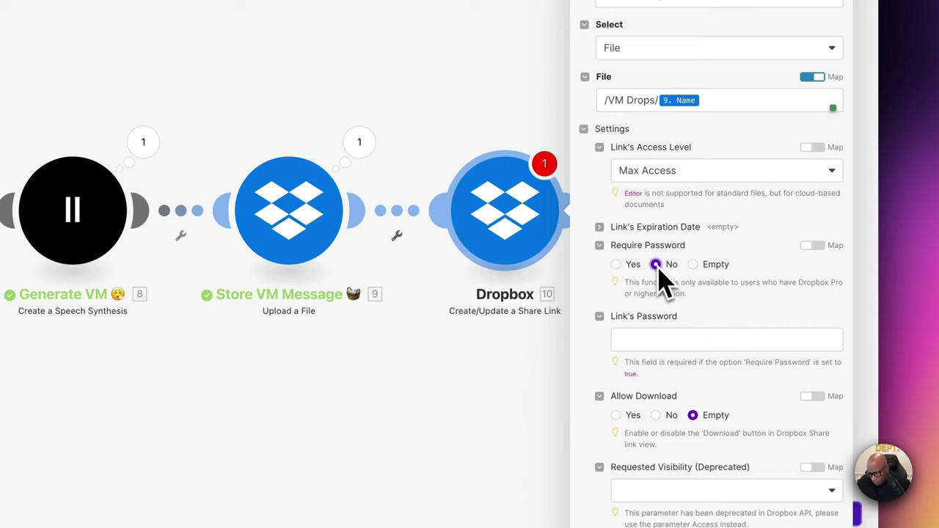
click(613, 250)
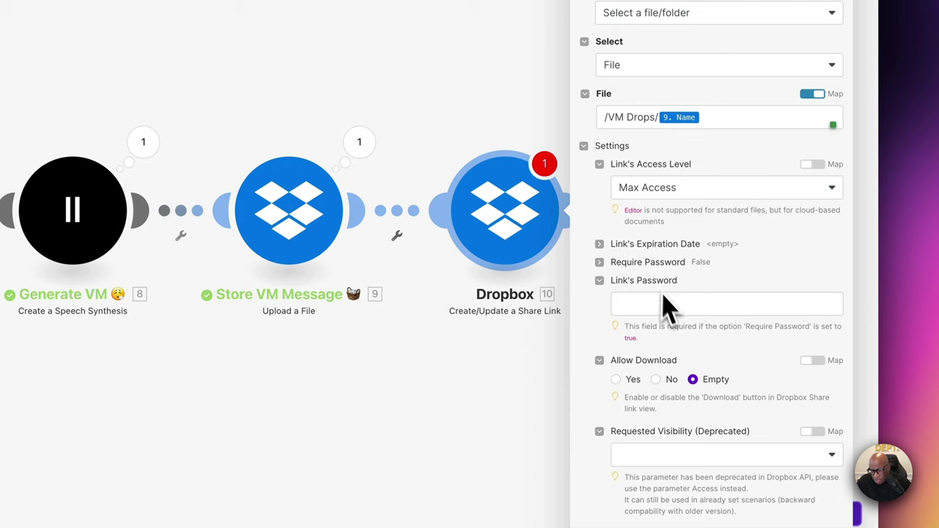
click(609, 286)
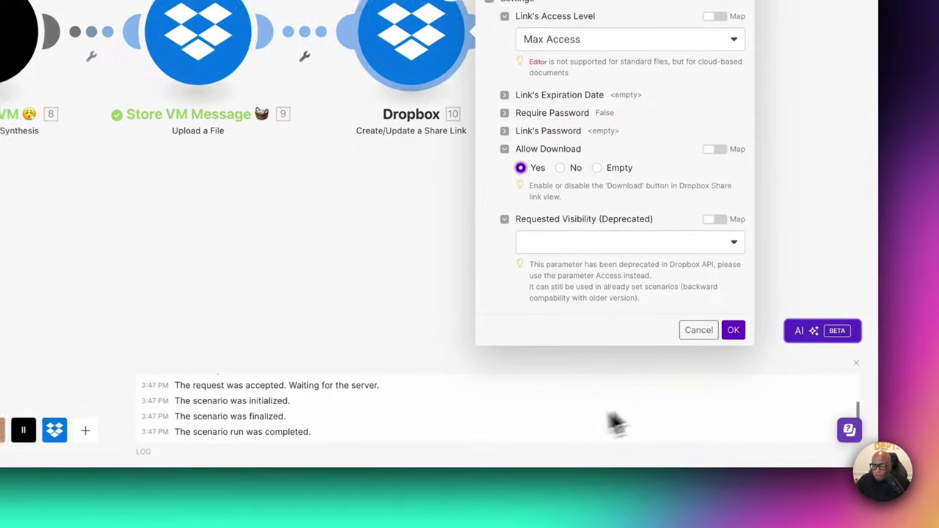
click(734, 330)
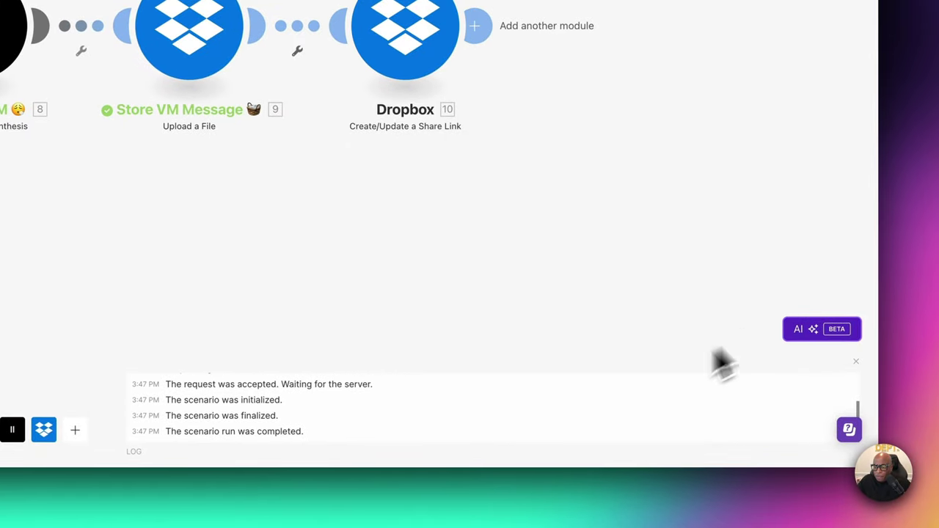
- Rename the Dropbox Create/Update a Share Link module to VM URL Link 🔗
right_click(429, 46)
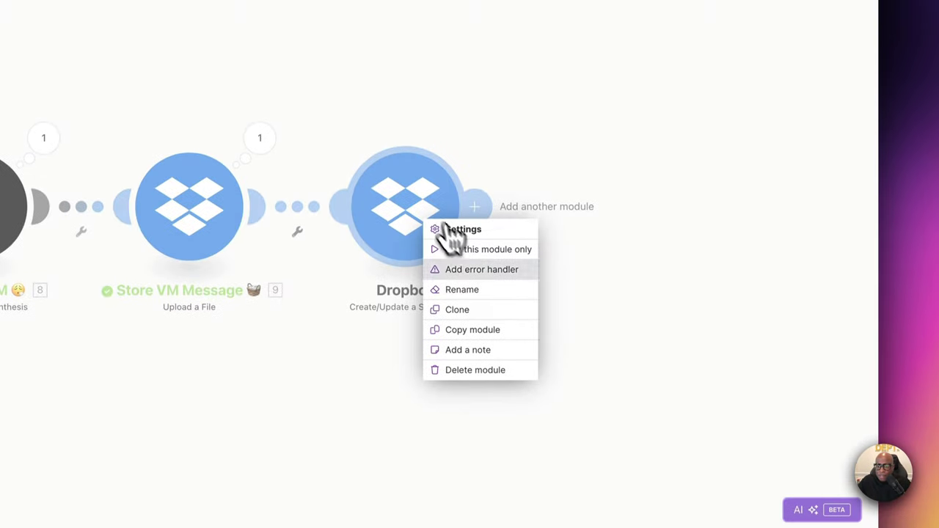
click(466, 294)
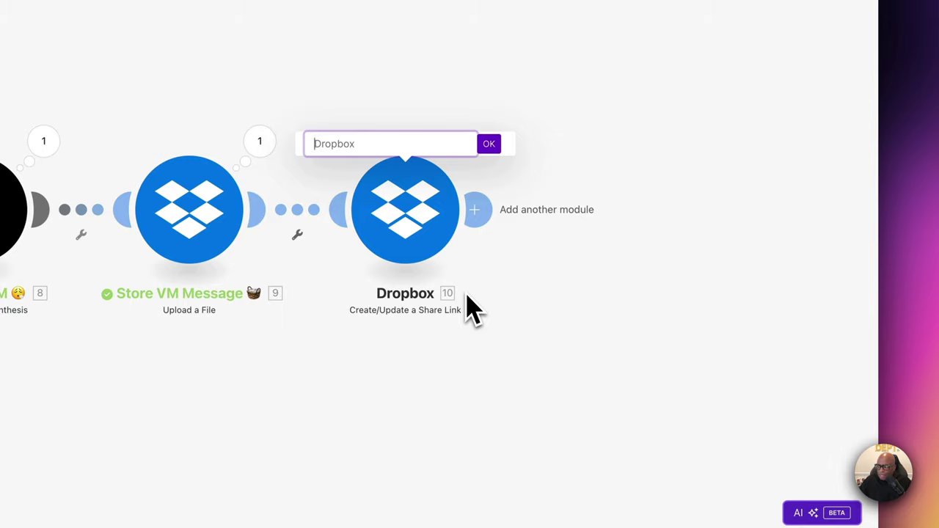
key(Return)
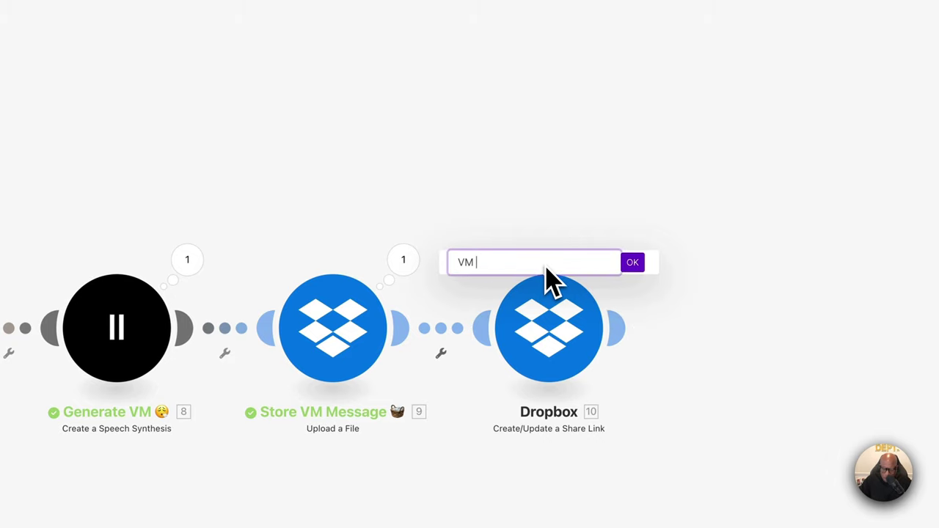
text(URL)
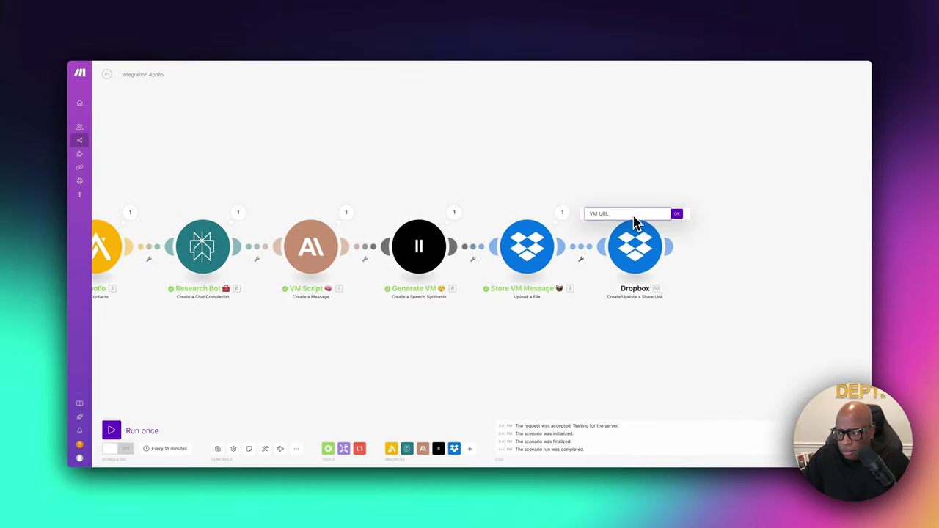
text( Link)
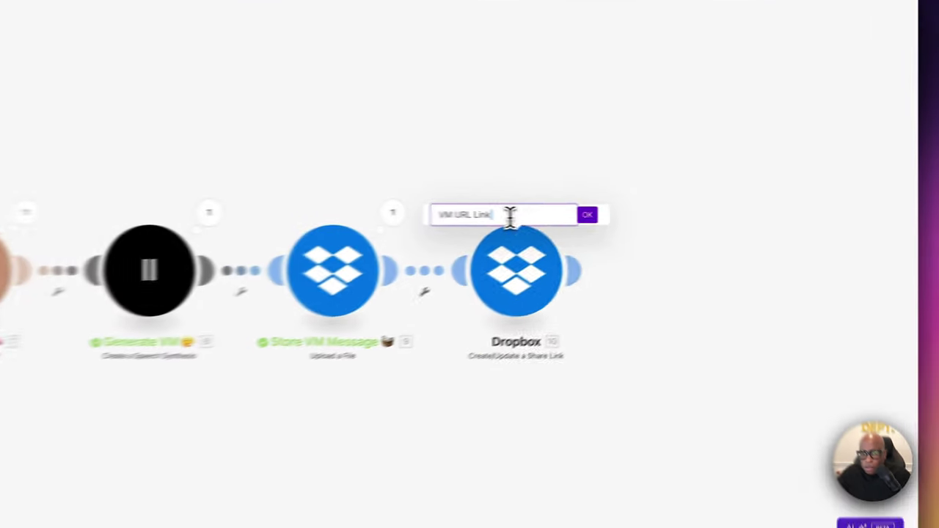
right_click(642, 214)
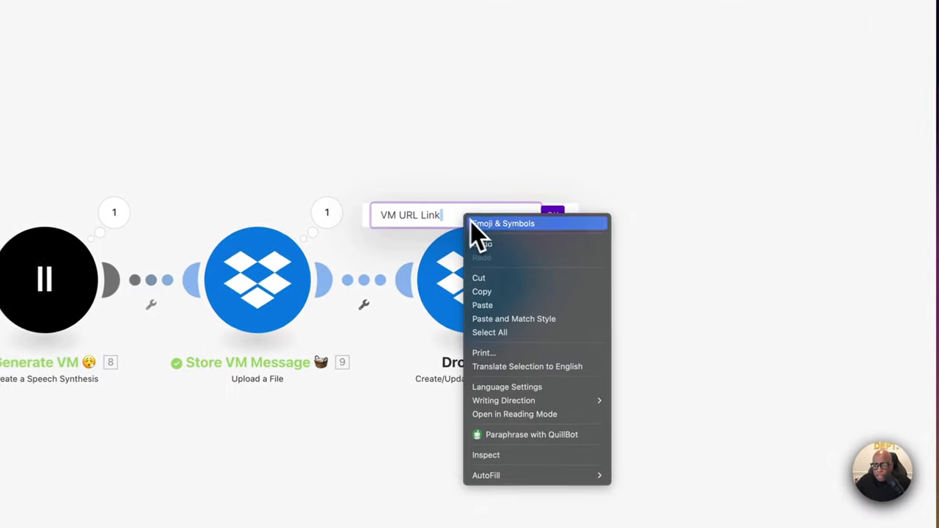
click(657, 217)
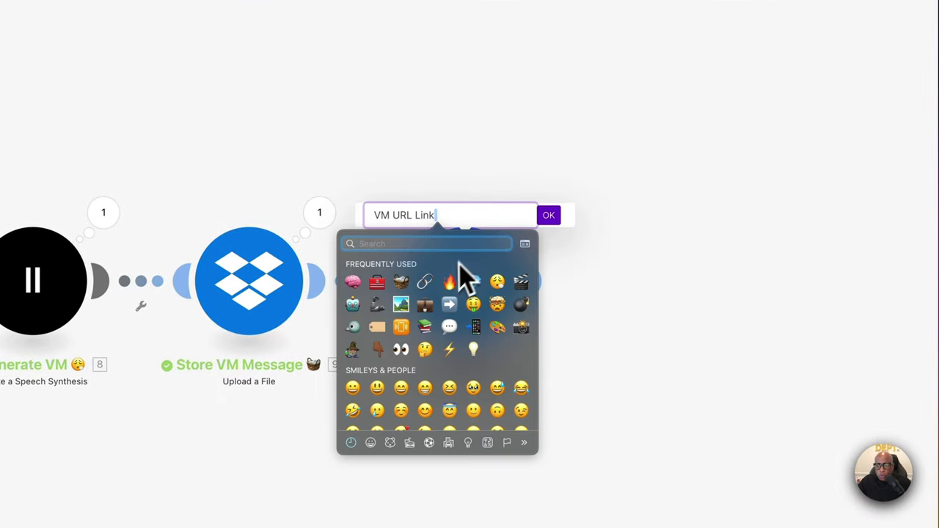
key(Escape)
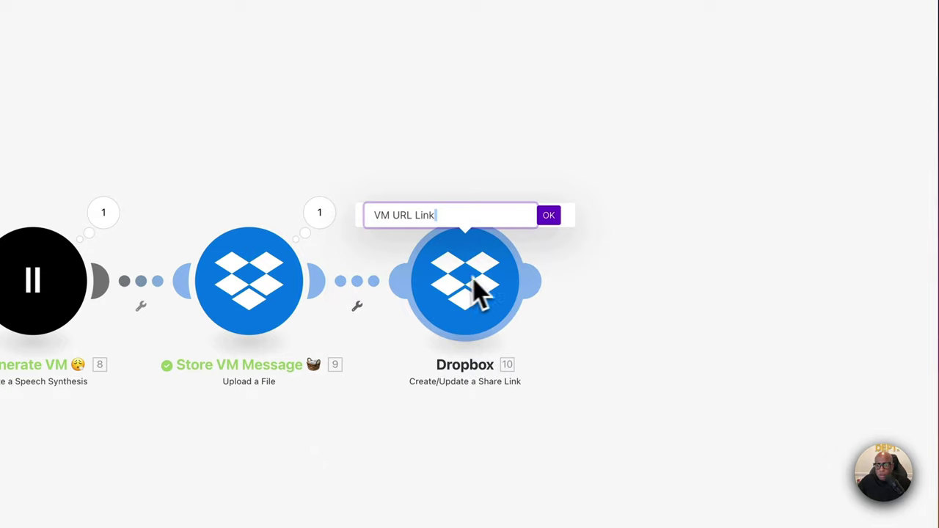
click(549, 216)
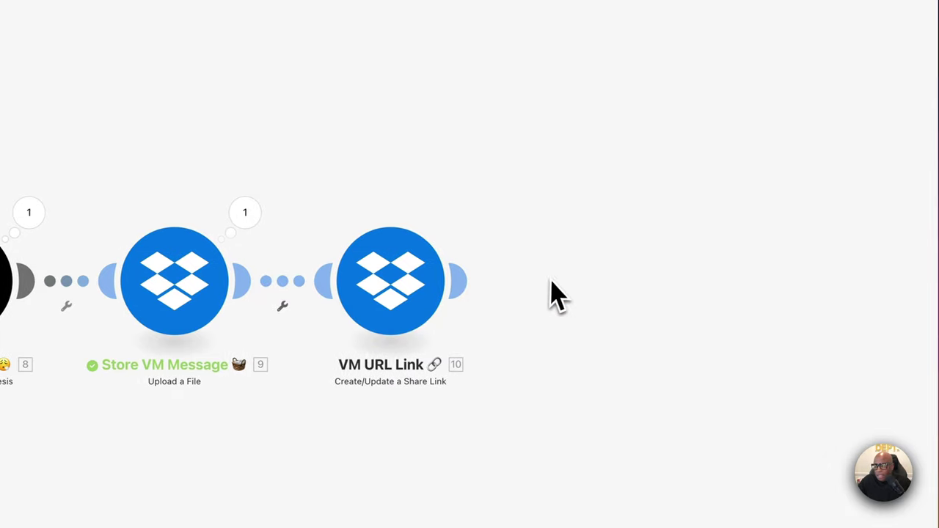
- Add a Slybroadcast Send a Campaign with Audio File module after VM URL Link
click(461, 283)
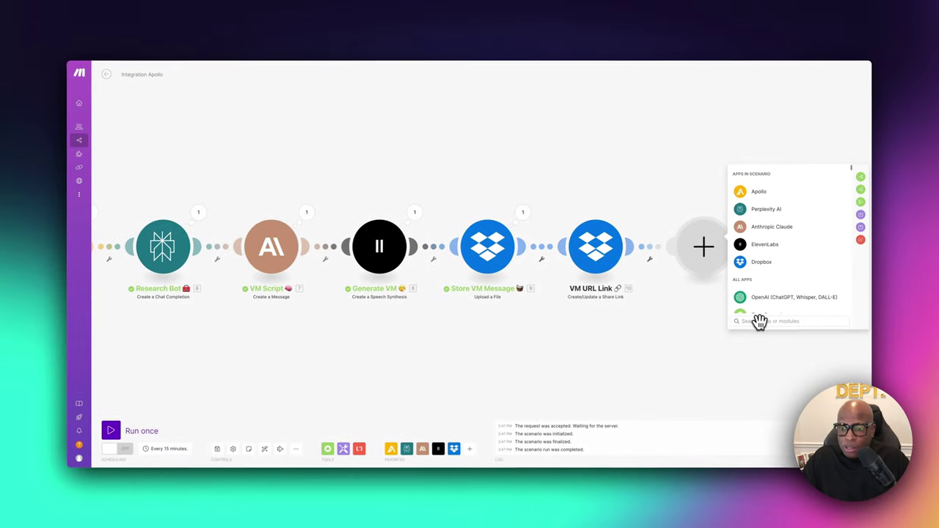
click(760, 322)
text(sl)
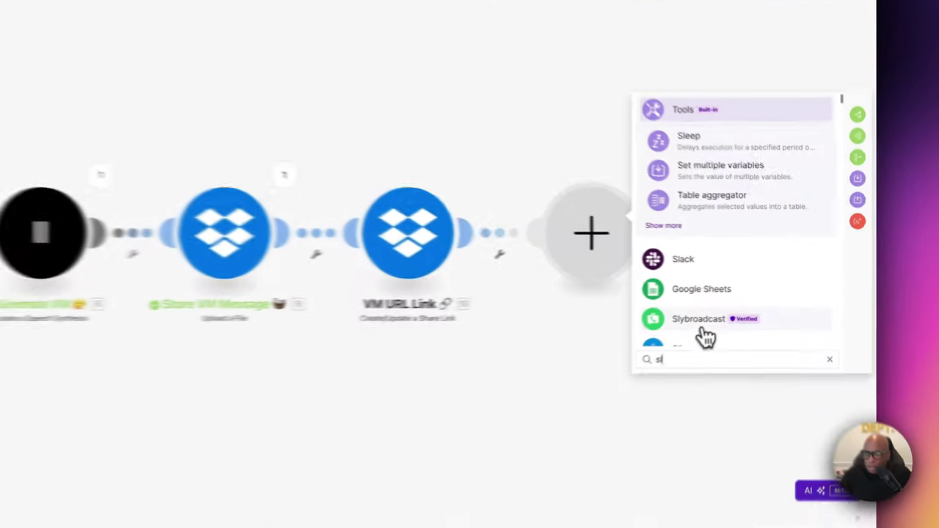
click(765, 299)
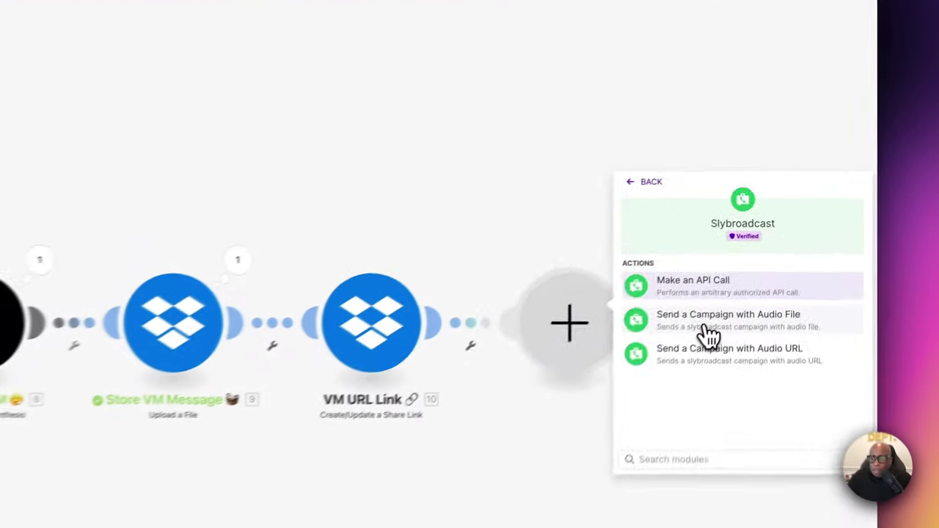
click(789, 245)
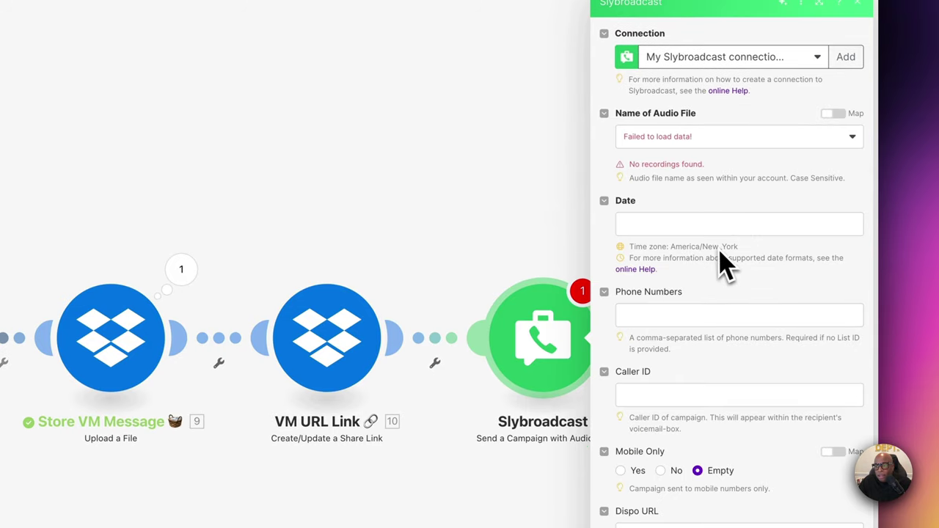
- Close the Slybroadcast settings without filling in the date and delete the Send a Campaign with Audio File module
click(676, 223)
scroll(514, 304, down, 10)
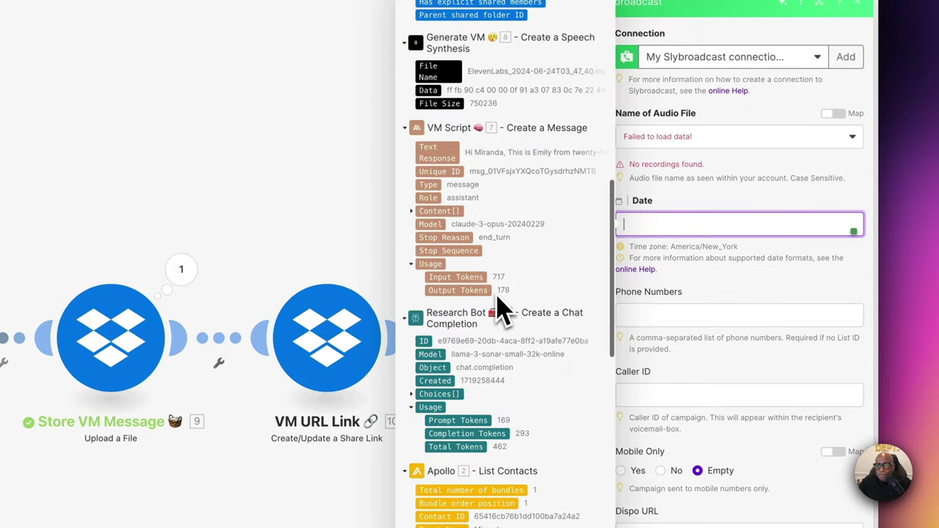
scroll(502, 309, up, 3)
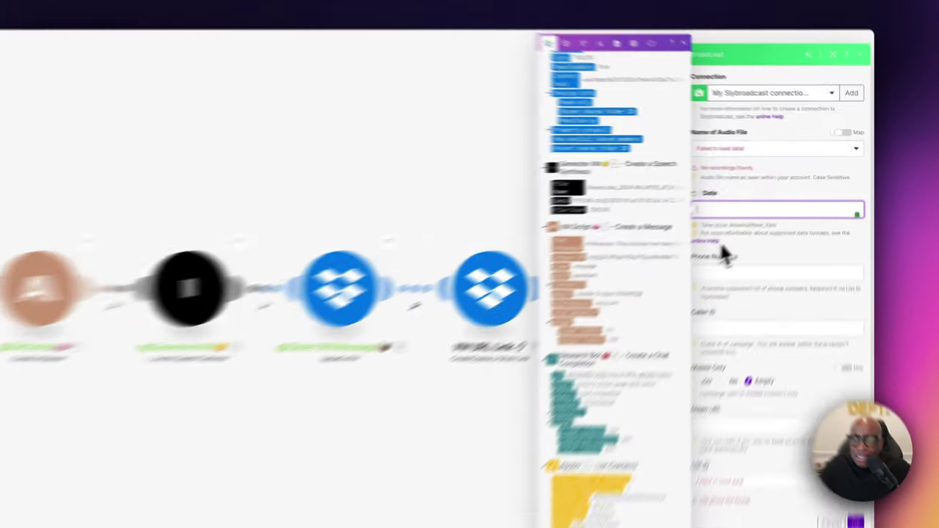
click(763, 221)
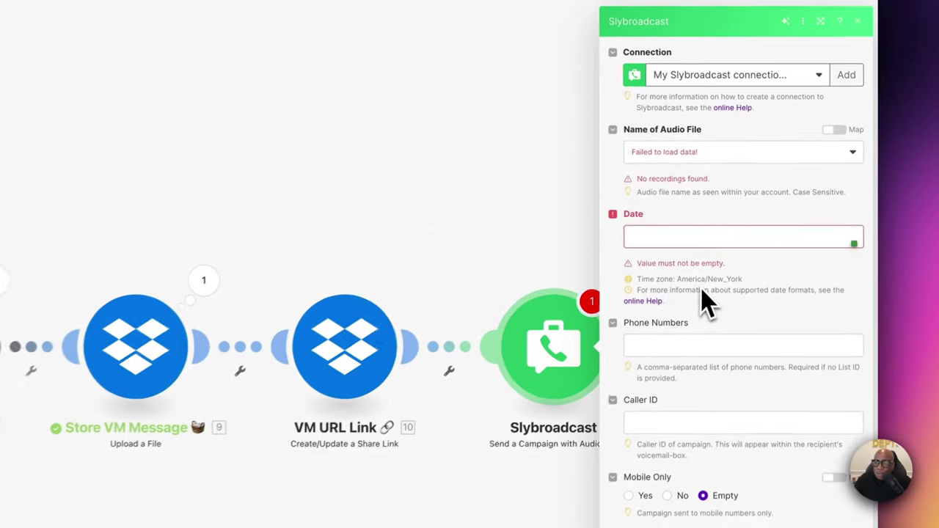
click(868, 98)
right_click(554, 411)
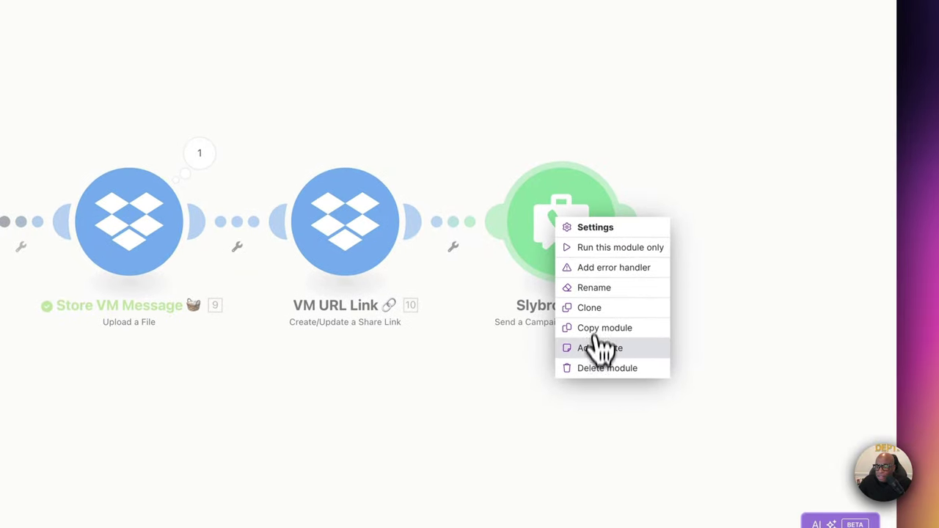
click(602, 369)
- Add a Slybroadcast Send a Campaign with Audio URL module after VM URL Link
click(419, 220)
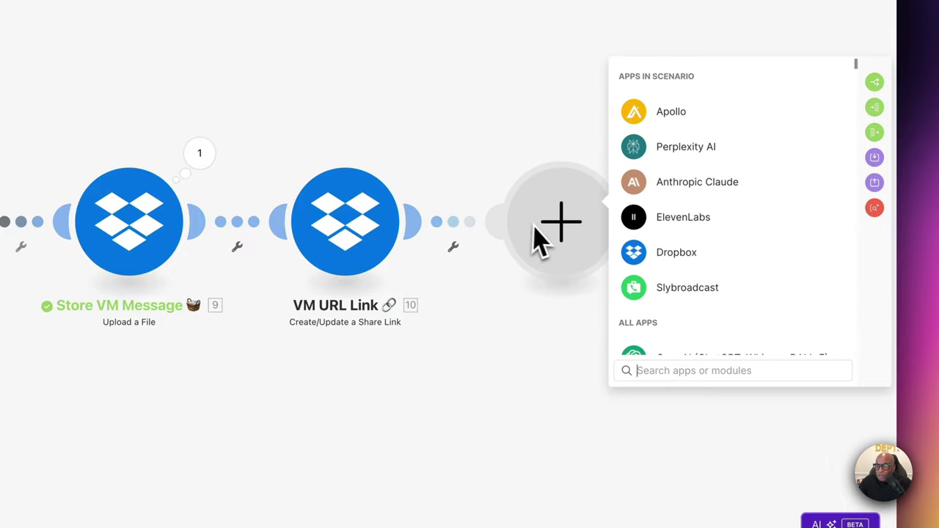
click(629, 288)
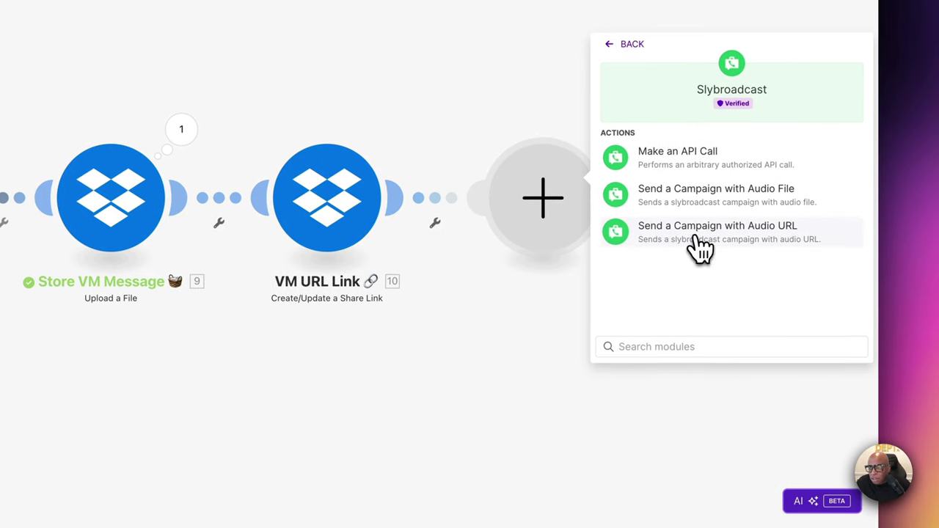
click(701, 232)
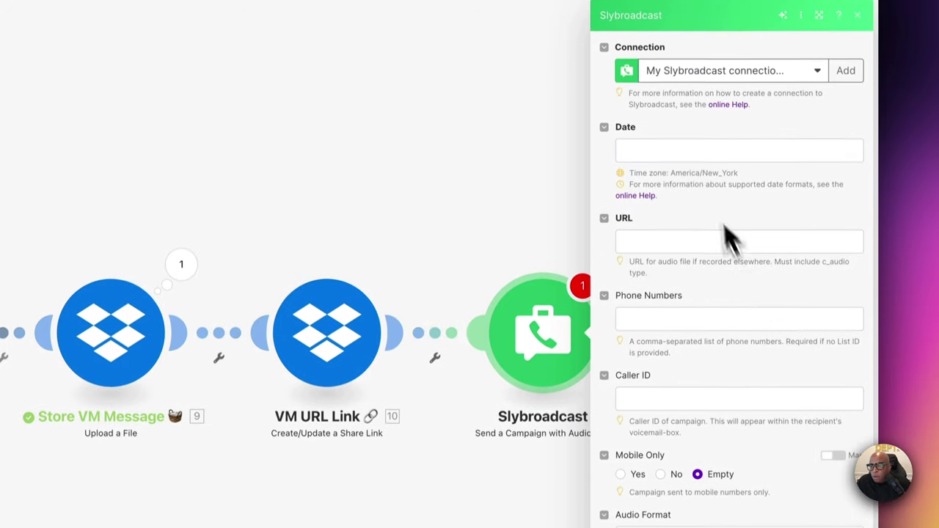
- Collapse the mapping items for the Date field and review the contact stage options in the Apollo List Contacts module
click(659, 162)
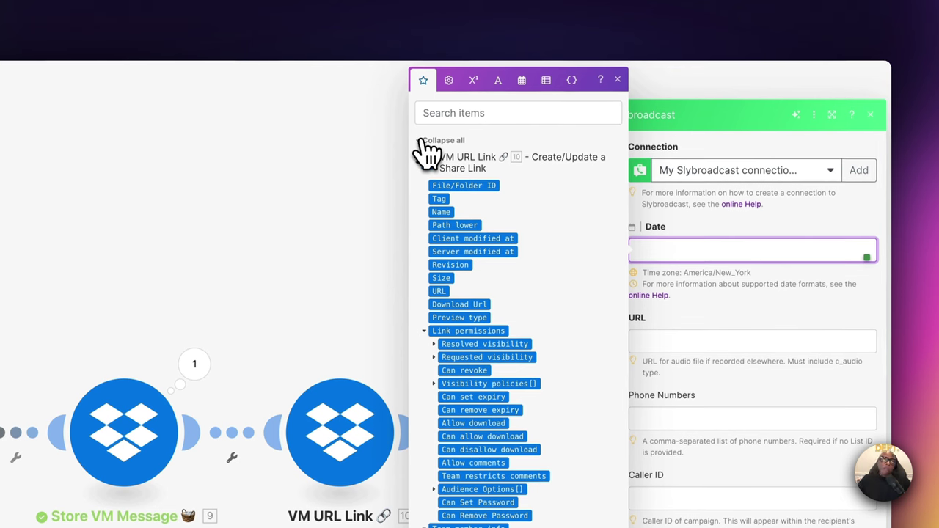
click(425, 156)
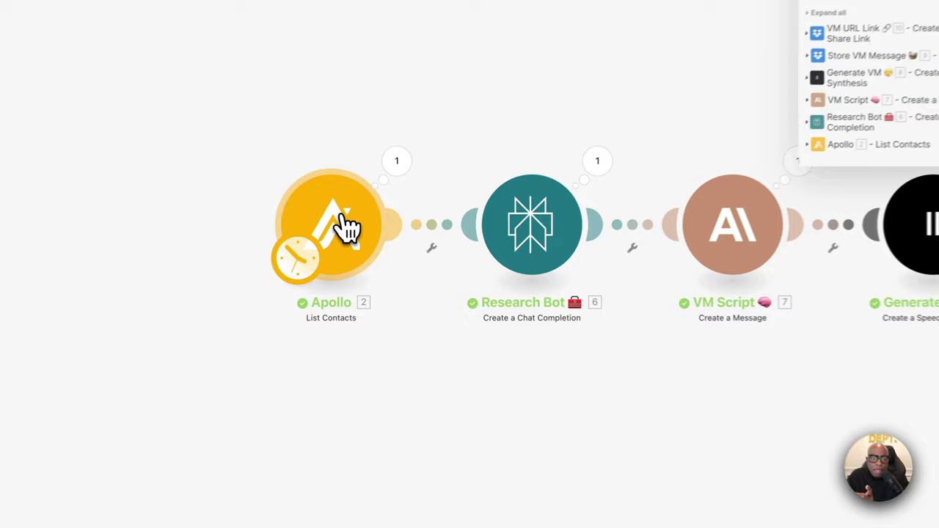
click(382, 242)
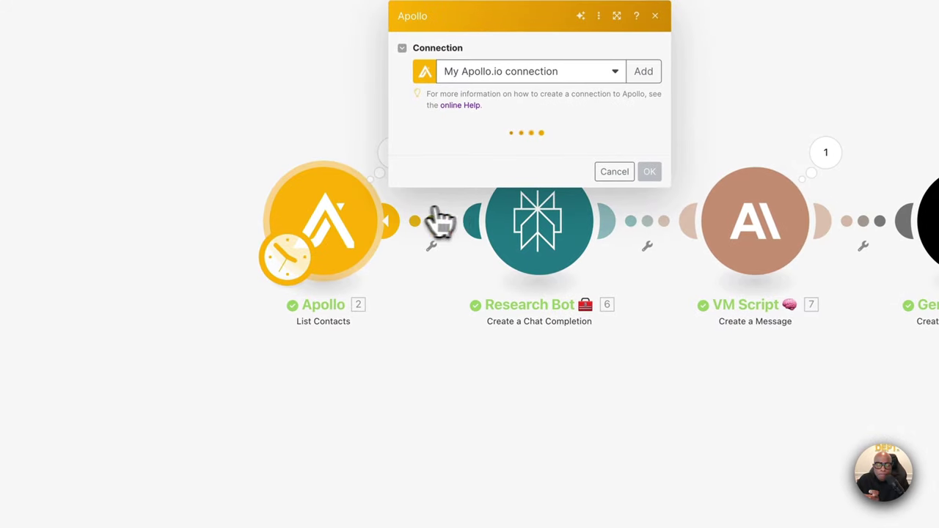
scroll(535, 276, down, 1)
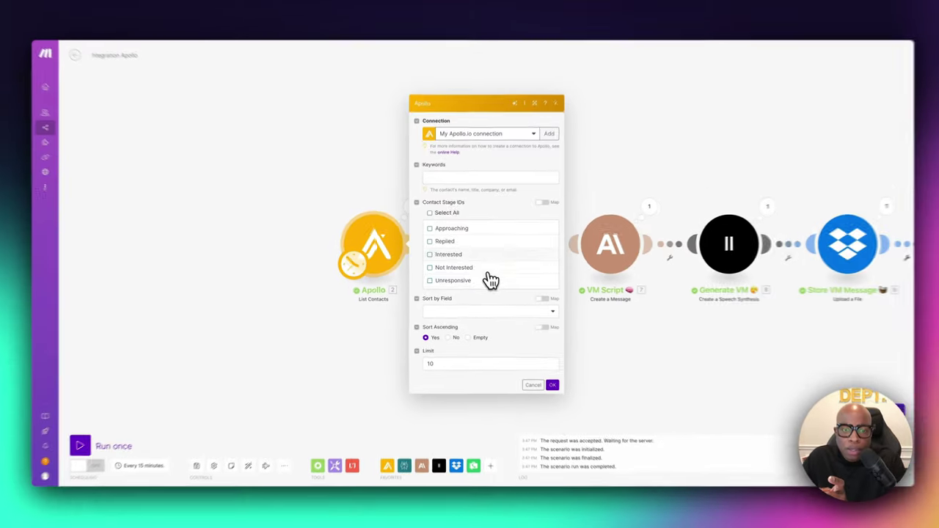
scroll(491, 280, down, 3)
click(514, 281)
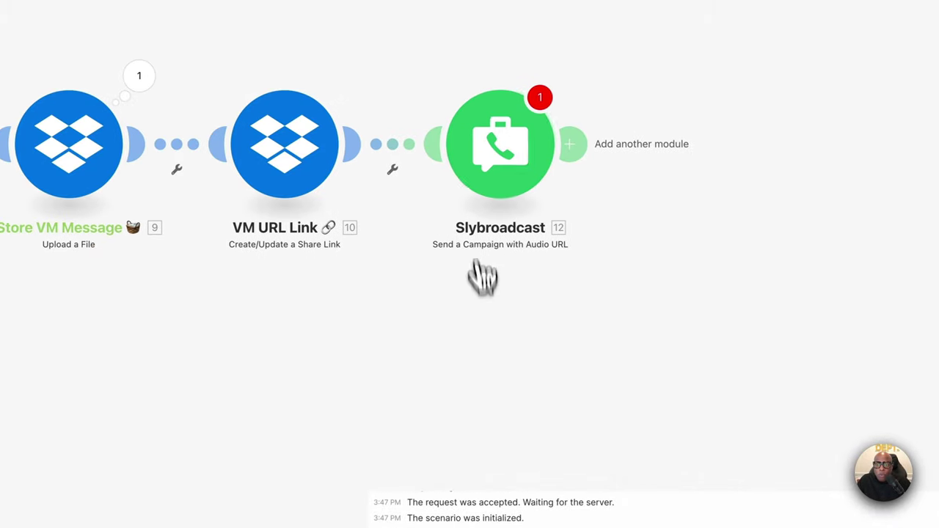
- Reopen the Slybroadcast campaign module and set its Date to the now variable
click(503, 168)
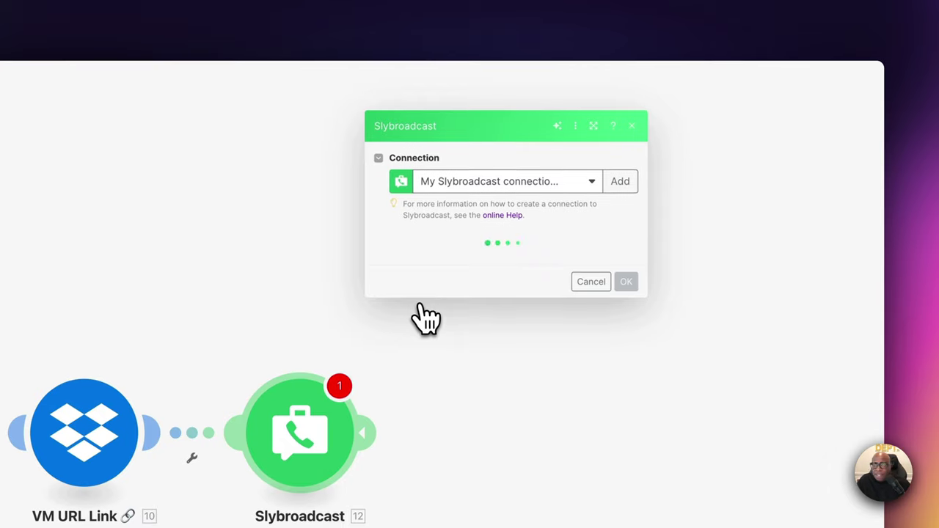
click(436, 251)
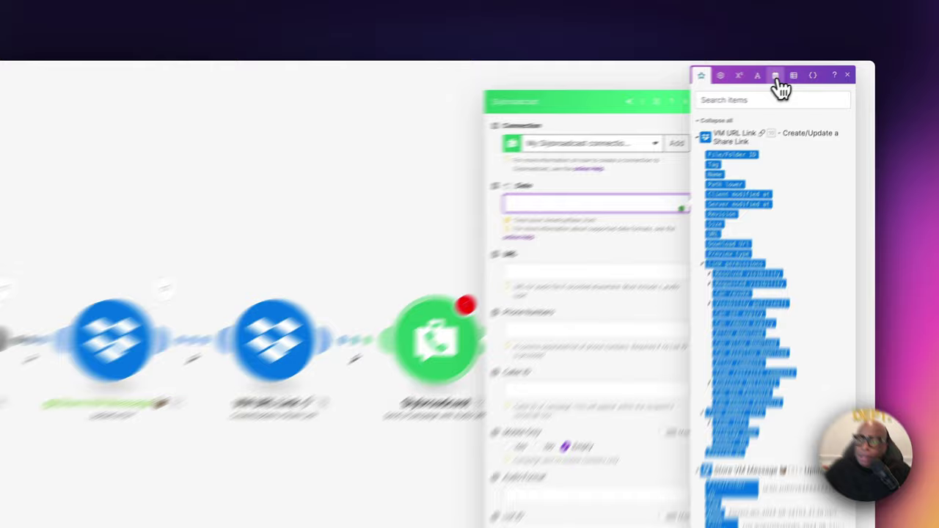
click(806, 72)
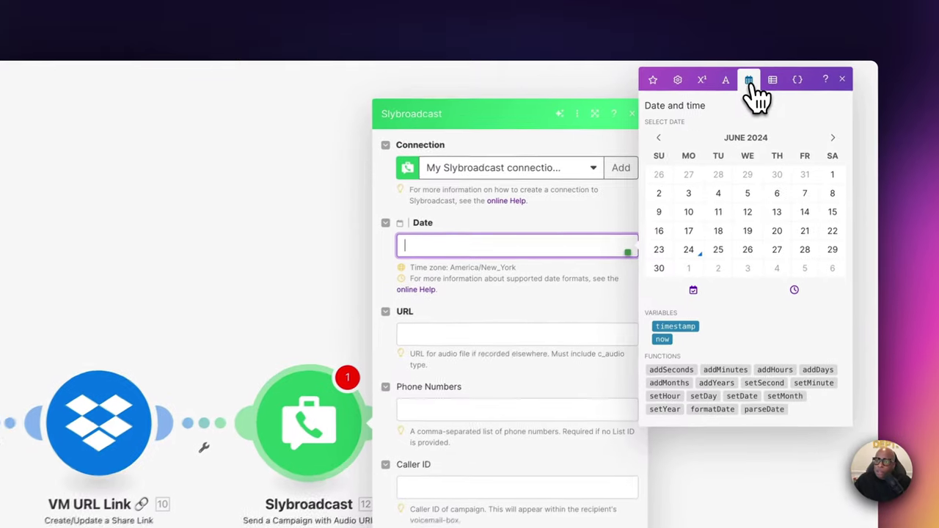
click(658, 346)
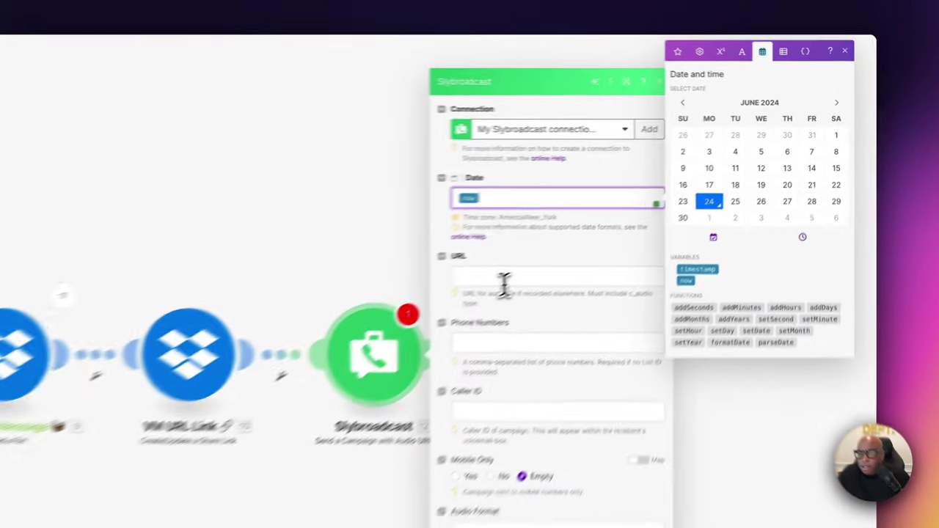
- Map the Slybroadcast URL field to the Download Url output of VM URL Link
click(505, 279)
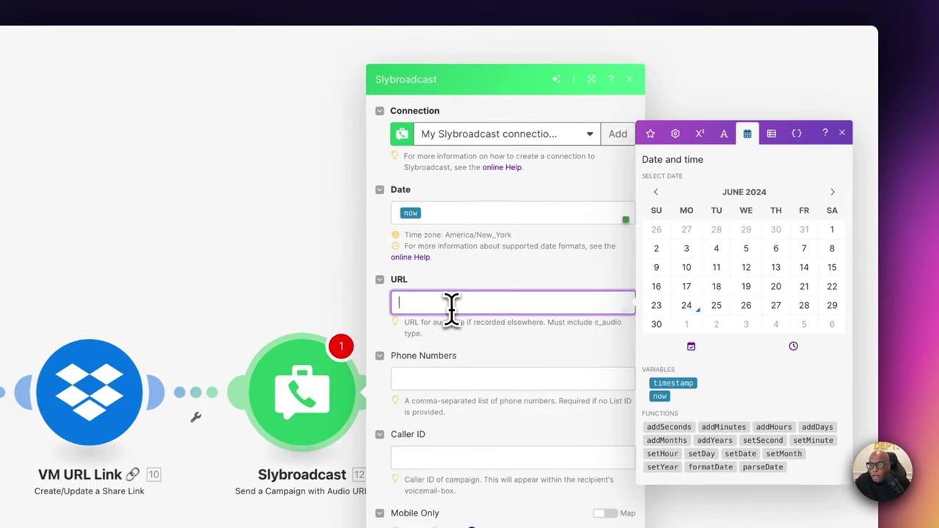
click(677, 51)
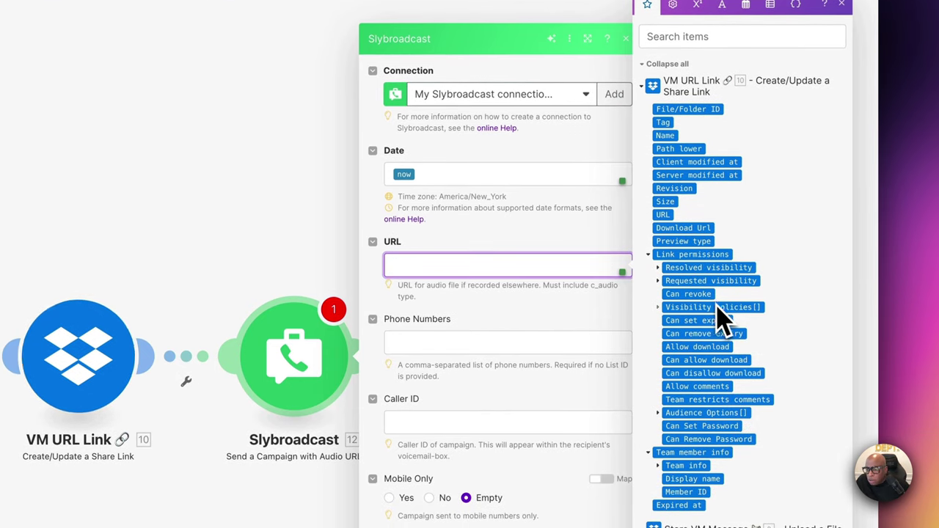
scroll(719, 341, down, 1)
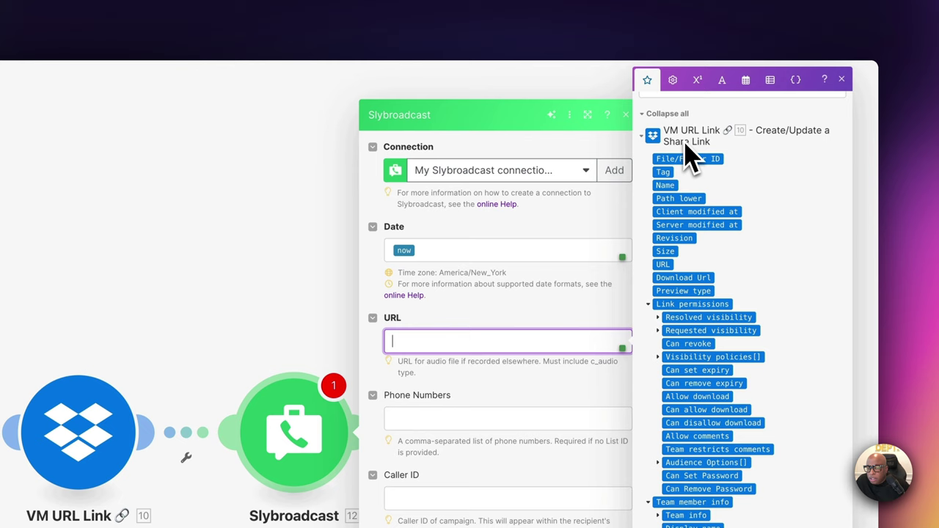
drag(682, 279, 681, 274)
click(681, 202)
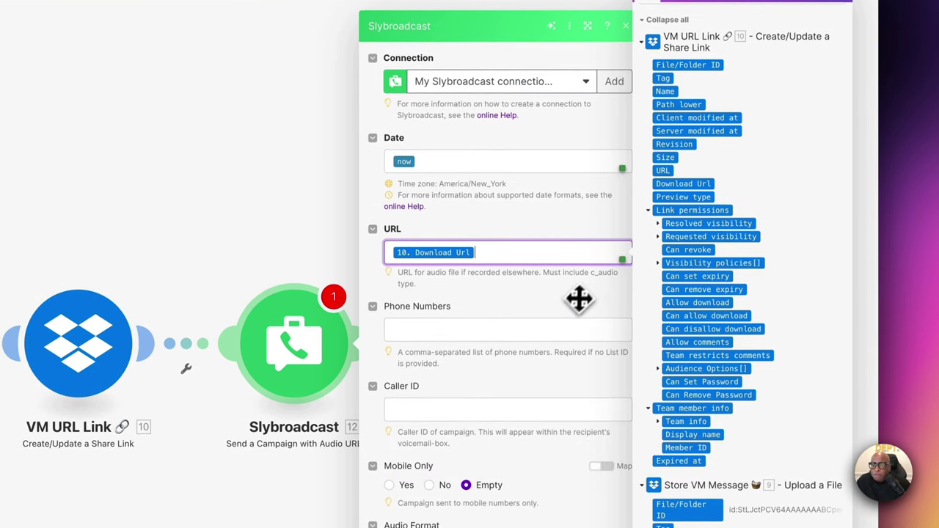
- Start mapping the Phone Numbers field of the Slybroadcast campaign and collapse the mapping items of all modules
click(483, 331)
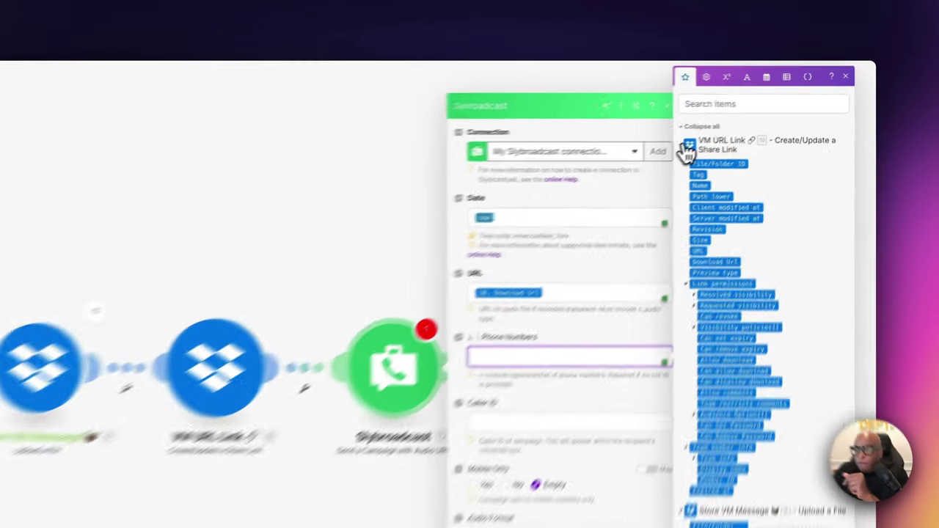
click(760, 110)
scroll(794, 199, down, 2)
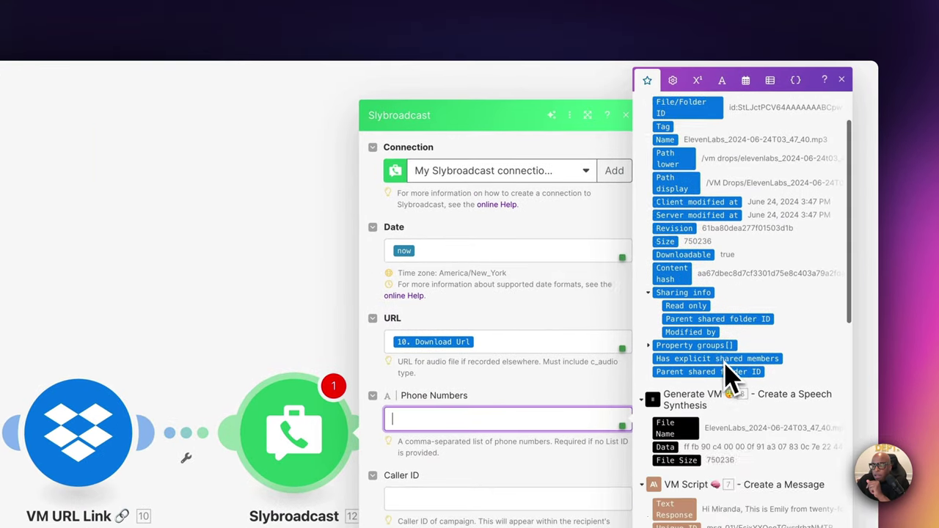
scroll(728, 375, down, 3)
scroll(722, 352, up, 5)
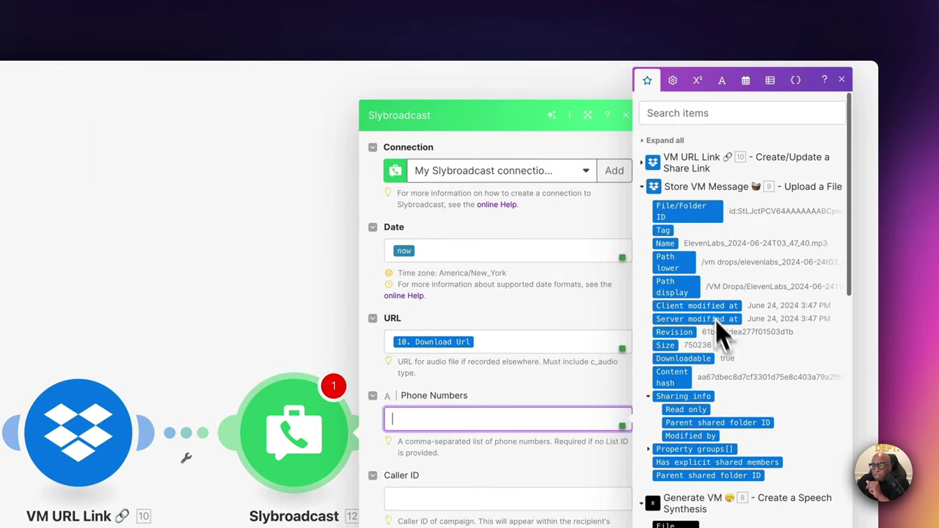
click(648, 142)
click(648, 146)
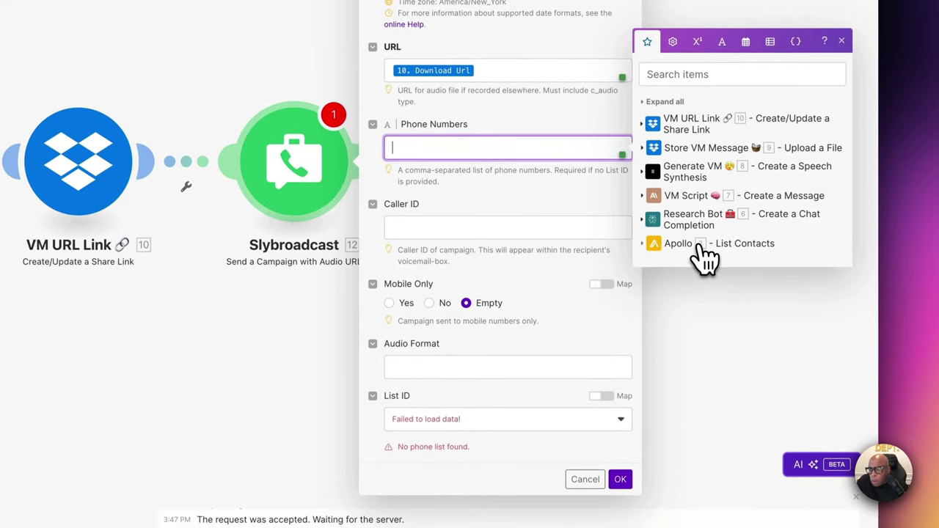
- Expand the Apollo List Contacts outputs and examine the contact, account and organization items for a suitable phone number
click(697, 247)
scroll(709, 249, down, 5)
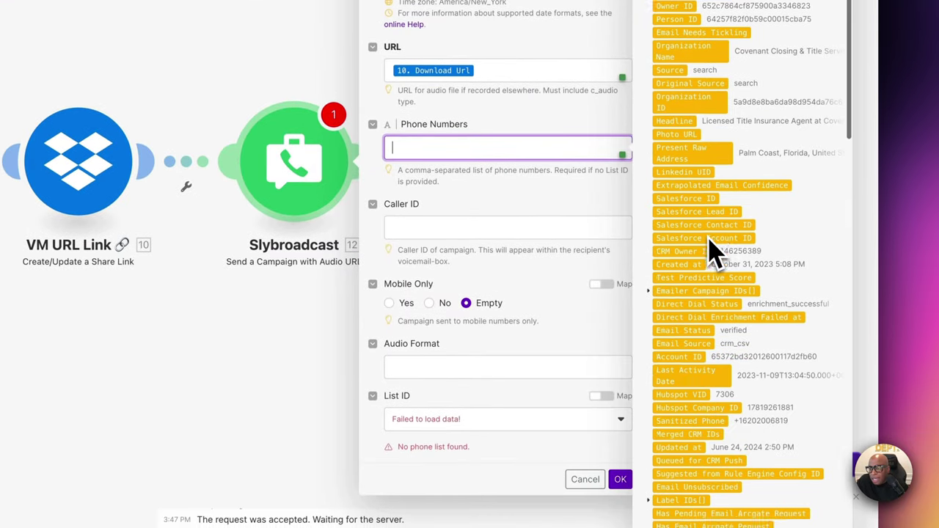
scroll(712, 250, down, 5)
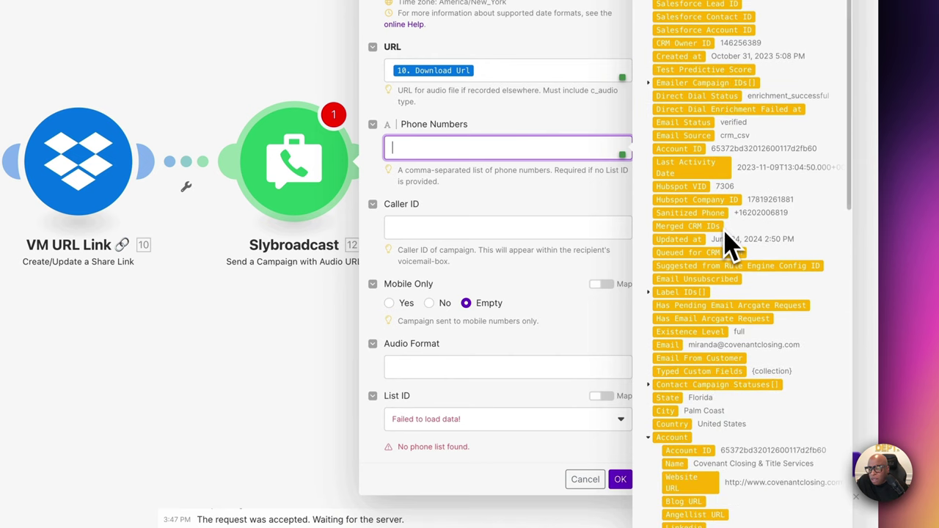
scroll(726, 245, down, 2)
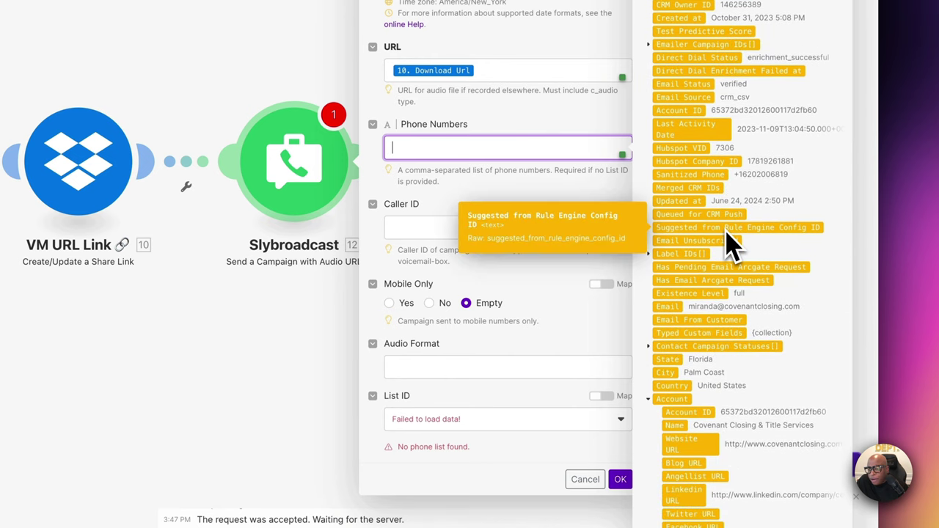
scroll(713, 202, down, 12)
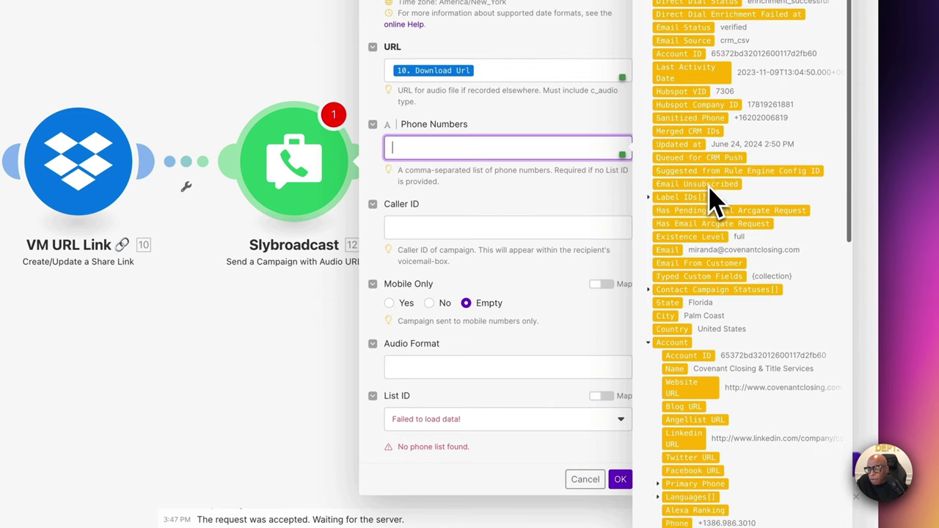
scroll(734, 334, down, 2)
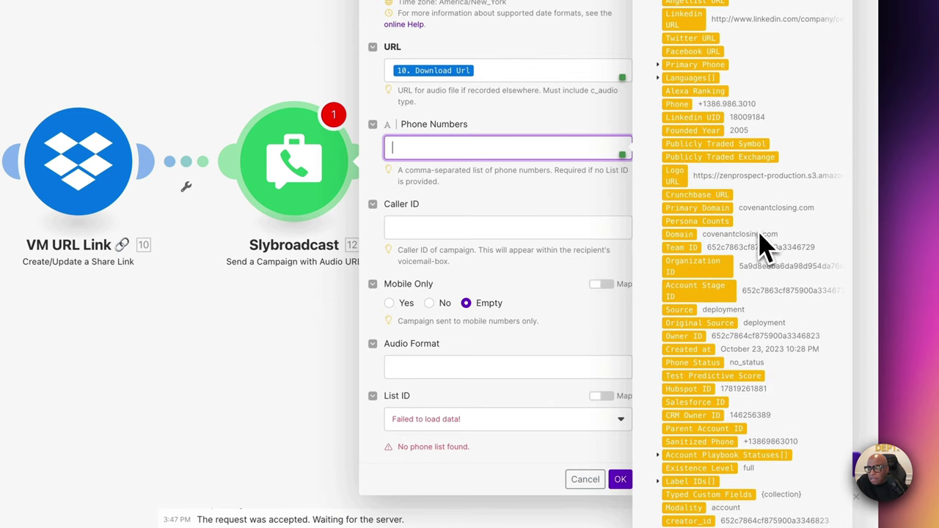
scroll(763, 242, up, 10)
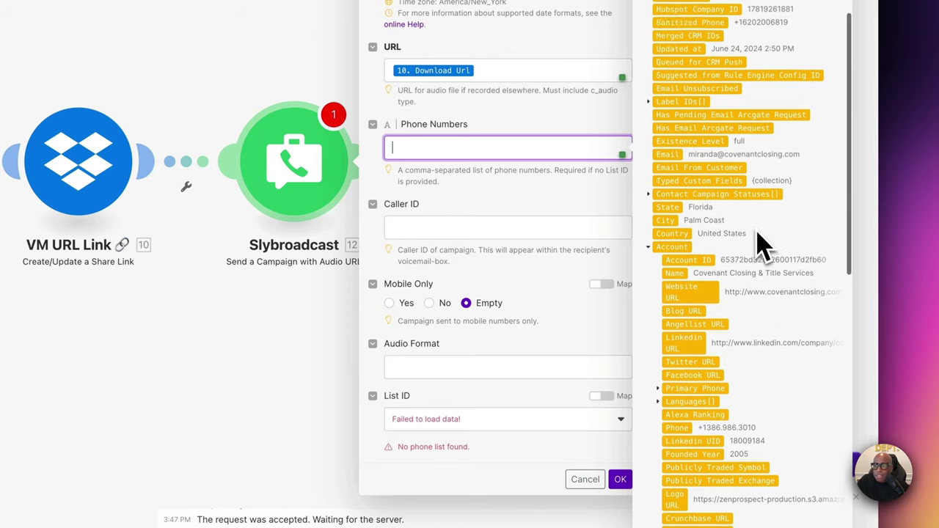
scroll(763, 242, up, 3)
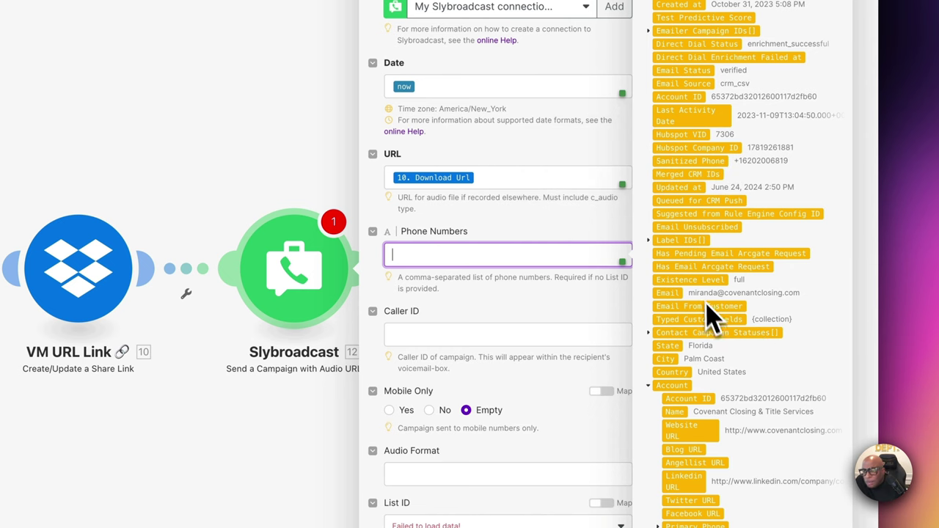
scroll(693, 252, up, 5)
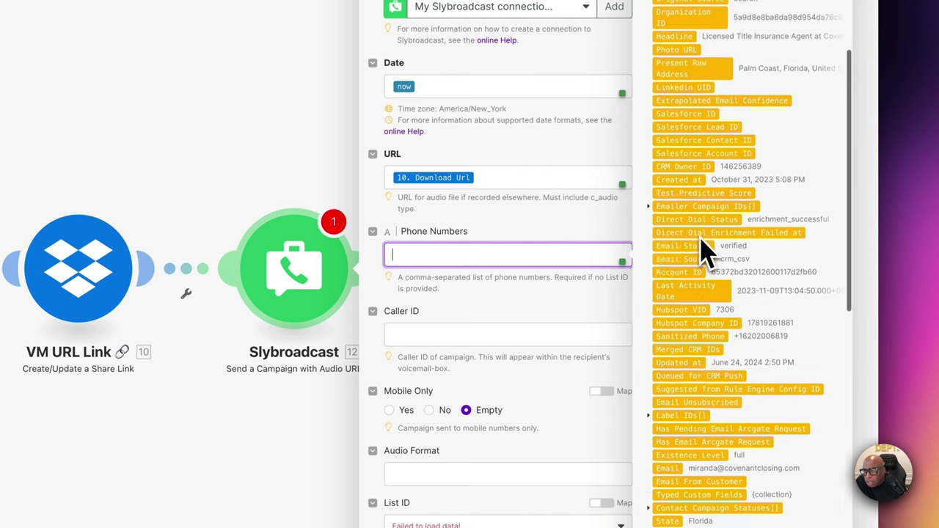
scroll(701, 250, up, 3)
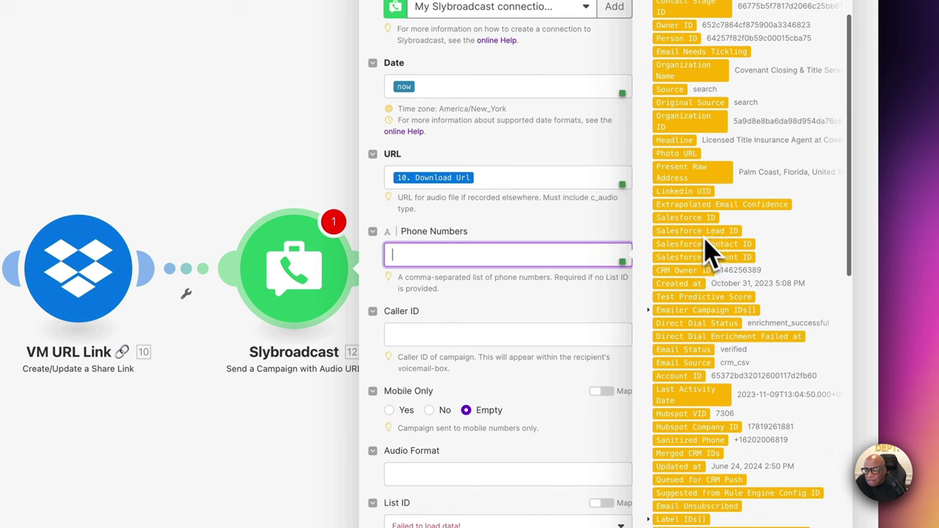
scroll(716, 356, down, 15)
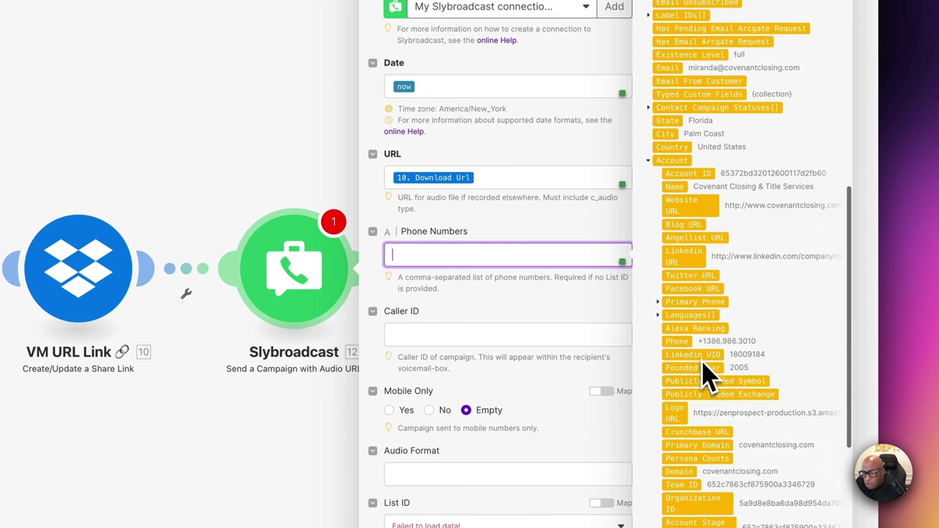
scroll(708, 375, down, 10)
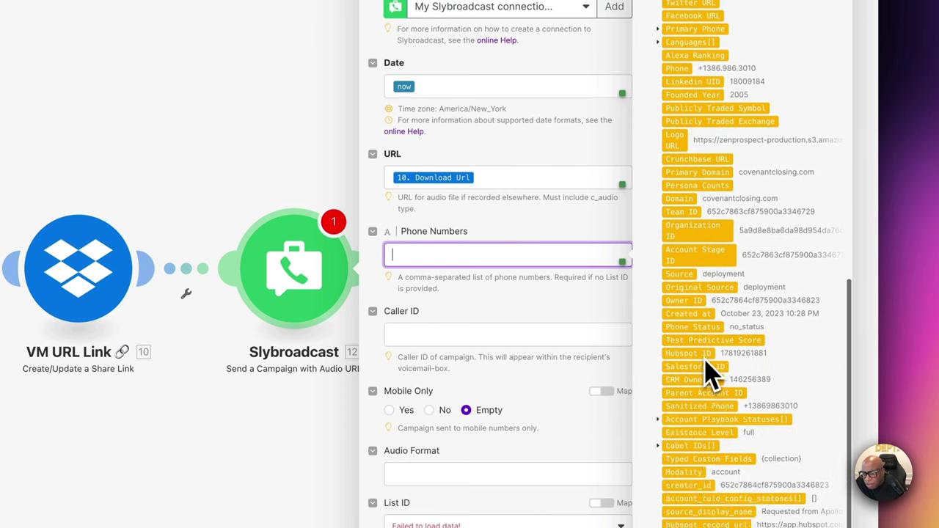
scroll(709, 367, down, 1)
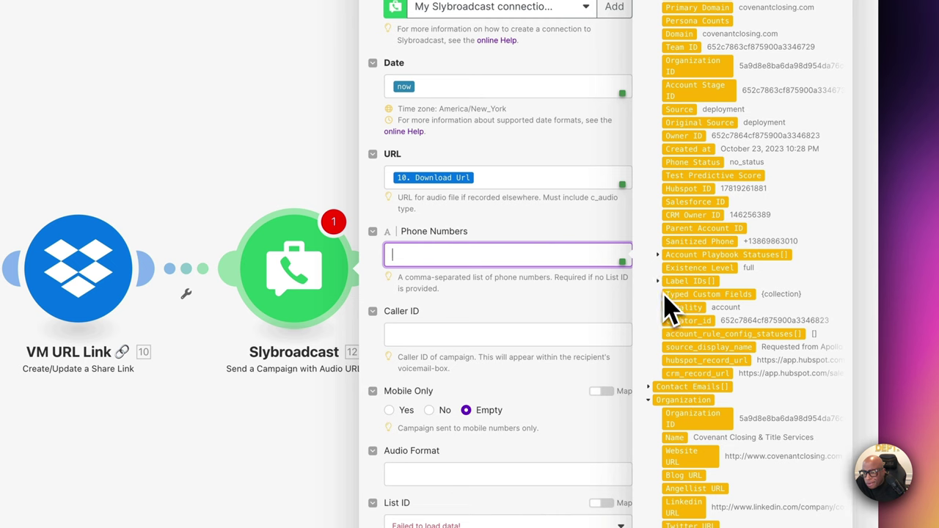
scroll(668, 305, down, 8)
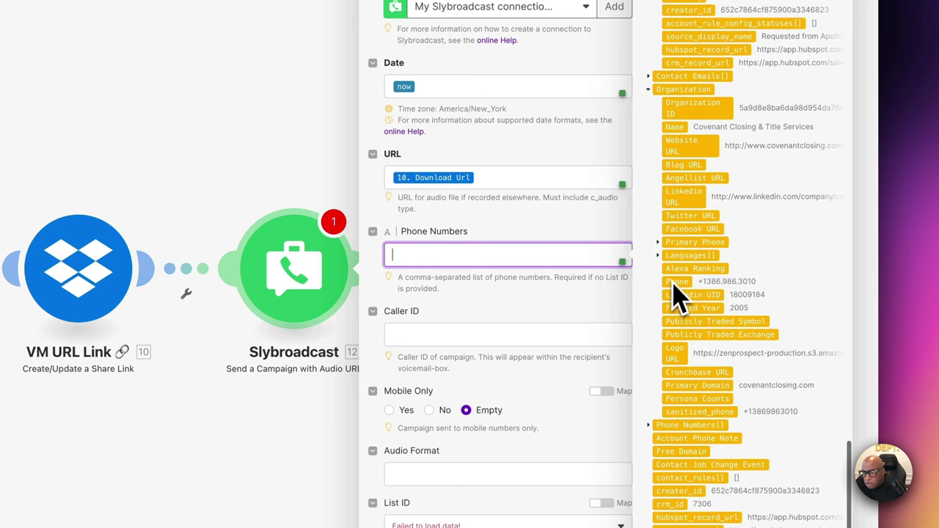
- Inspect the nested items under the Organization's Primary Phone, Contact Campaign Statuses and Label IDs for a contact phone number
scroll(663, 262, up, 2)
click(660, 258)
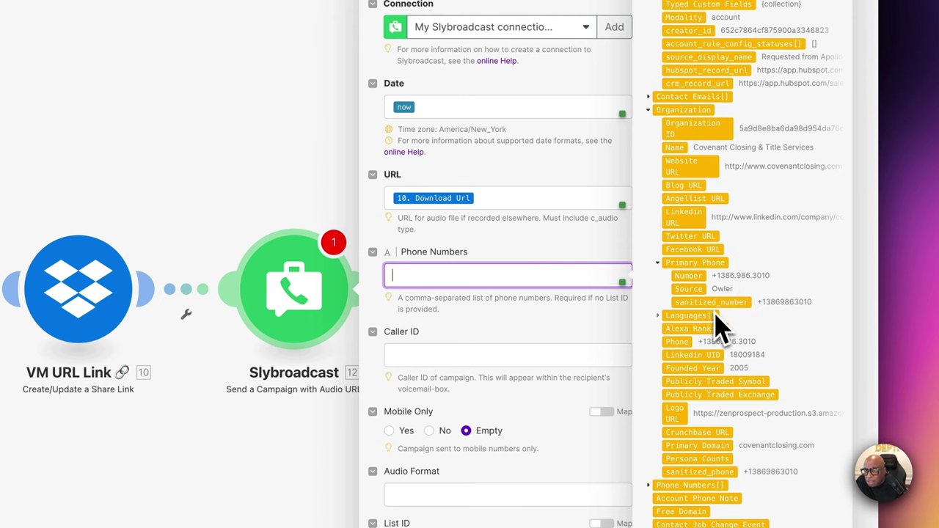
click(659, 317)
click(659, 318)
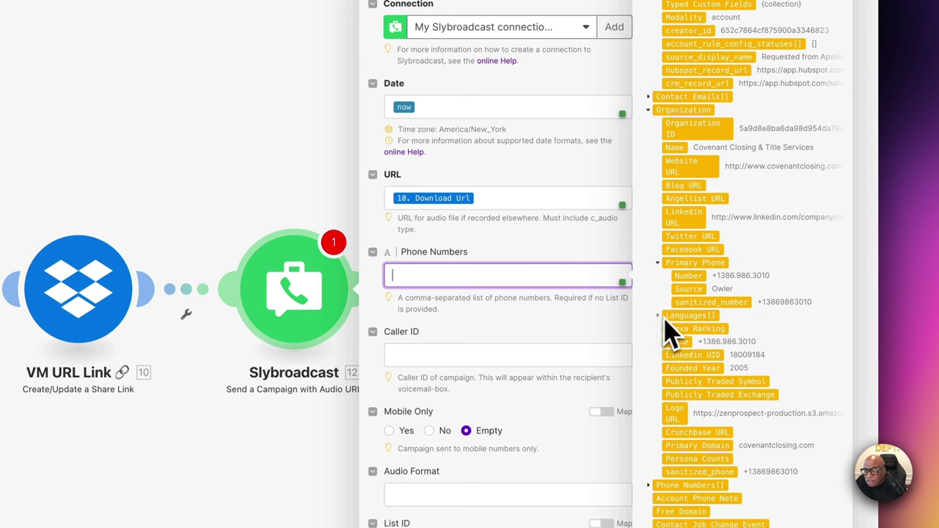
scroll(676, 322, down, 5)
scroll(690, 323, up, 4)
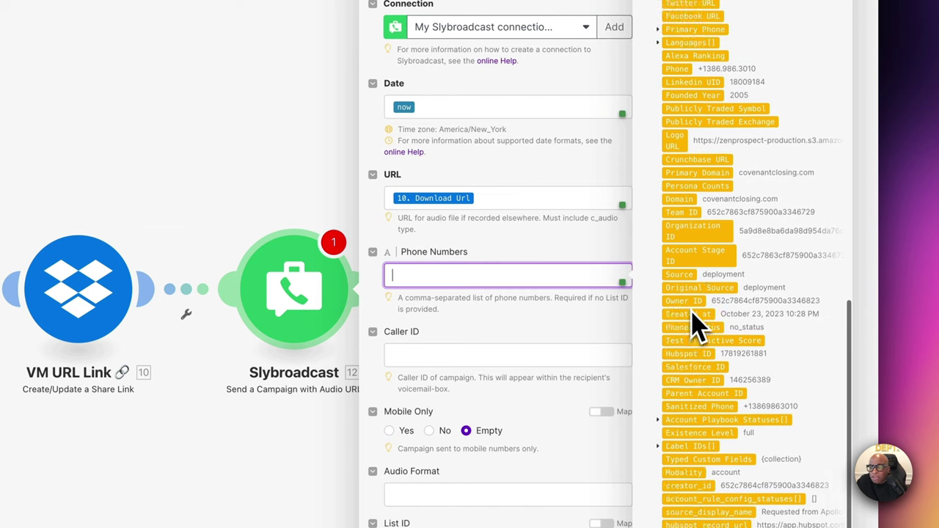
scroll(666, 280, up, 3)
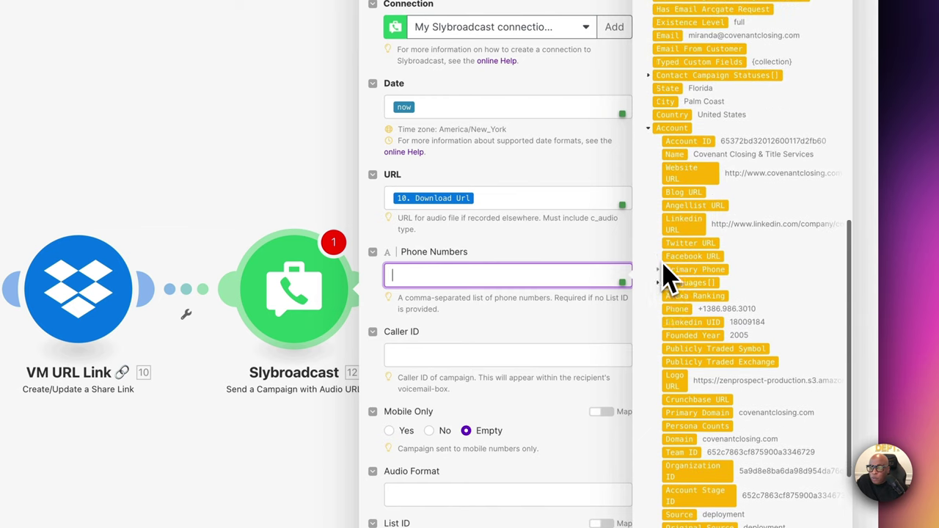
click(650, 287)
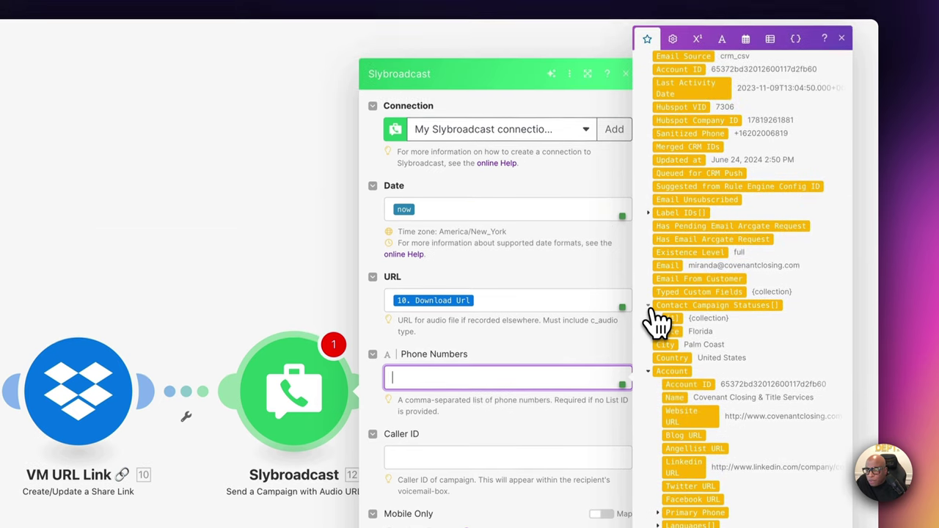
click(649, 193)
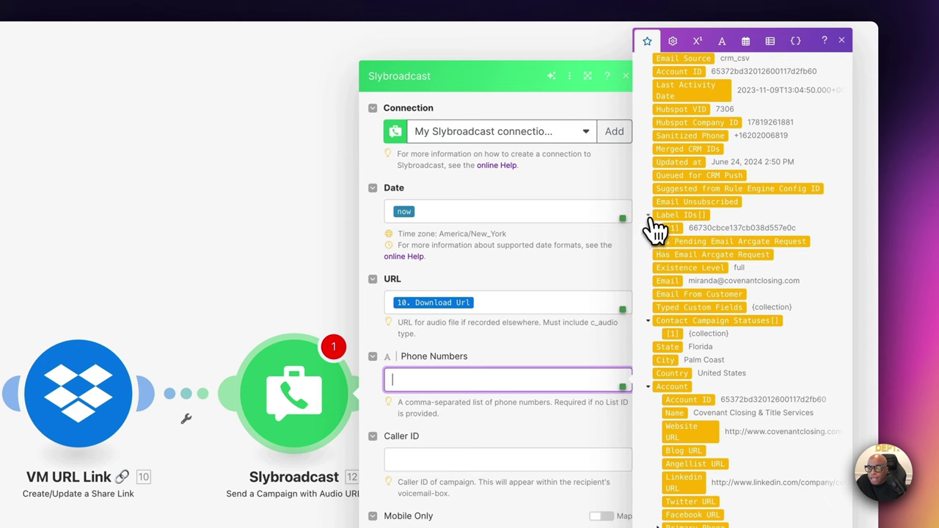
click(649, 216)
scroll(663, 243, up, 3)
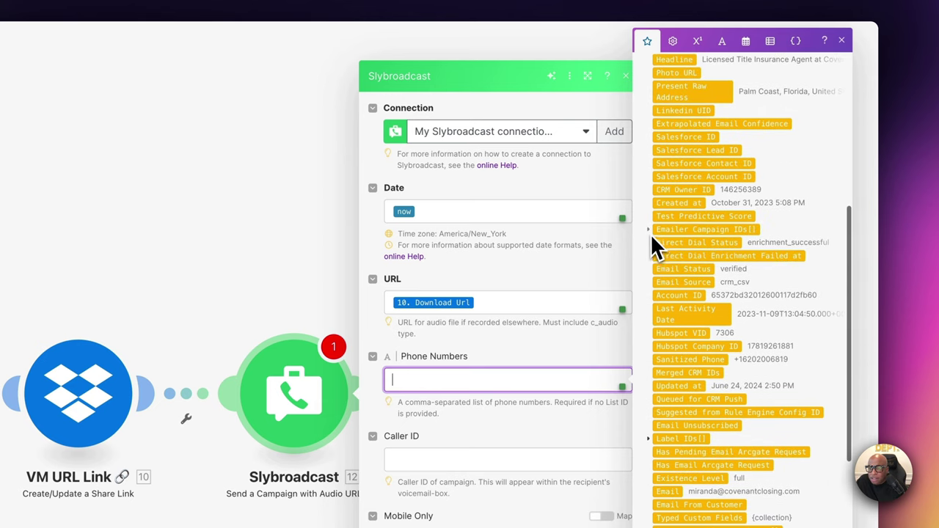
scroll(653, 243, up, 3)
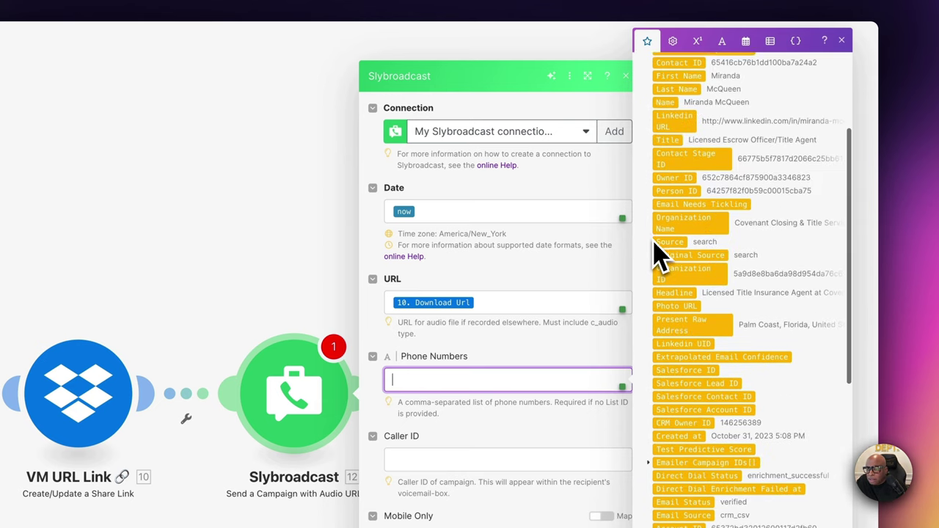
scroll(654, 245, up, 3)
- Map the Phone Numbers field to the sanitized_number of the Apollo account's Primary Phone
scroll(703, 316, down, 8)
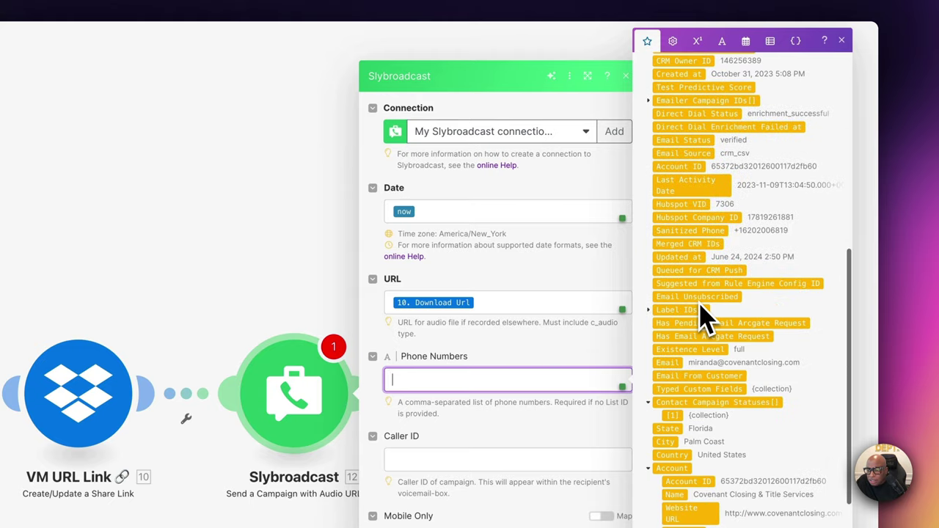
scroll(704, 317, down, 4)
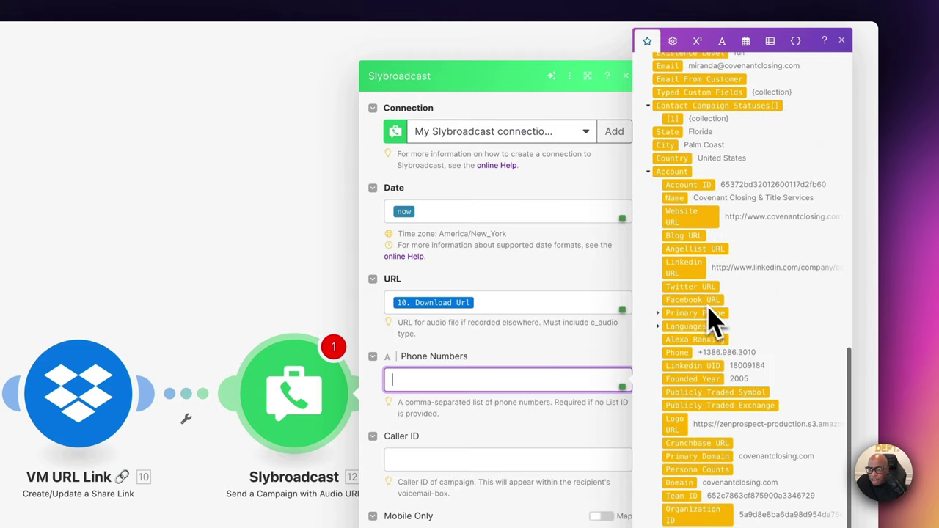
scroll(726, 336, down, 1)
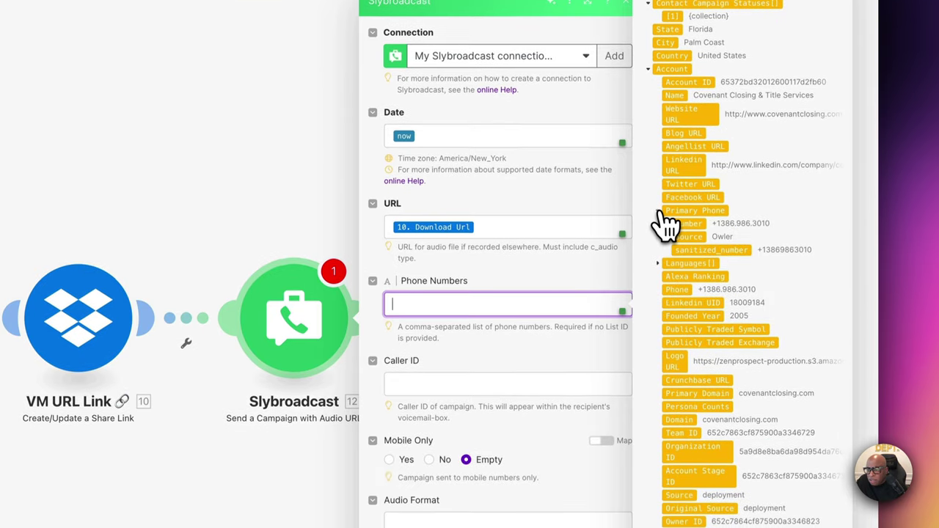
click(664, 313)
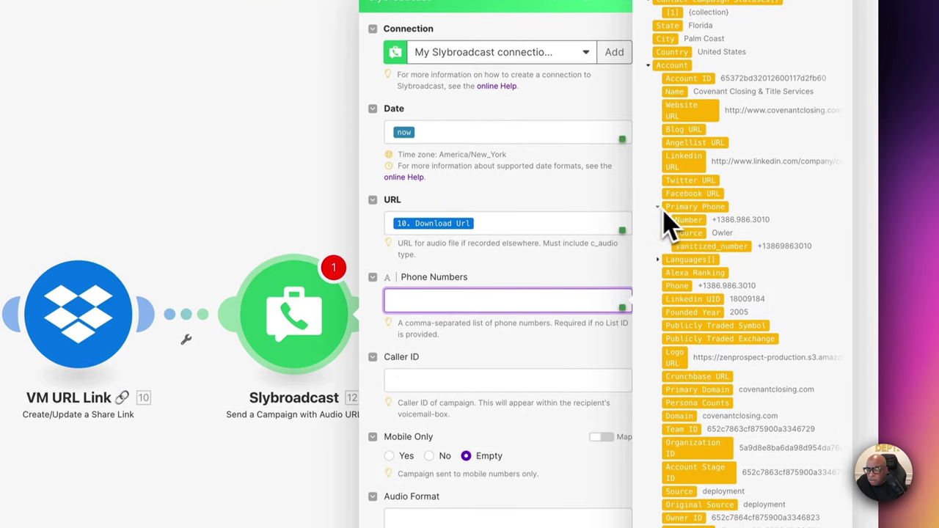
click(734, 248)
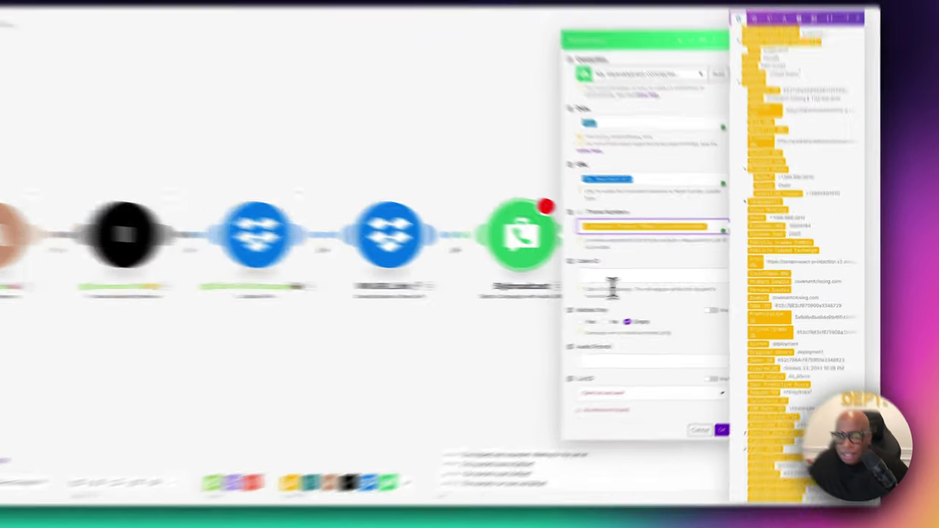
- Complete and save the Slybroadcast campaign settings with the sender's phone number as Caller ID, Mobile Only Yes and Audio Format .mp3
click(655, 279)
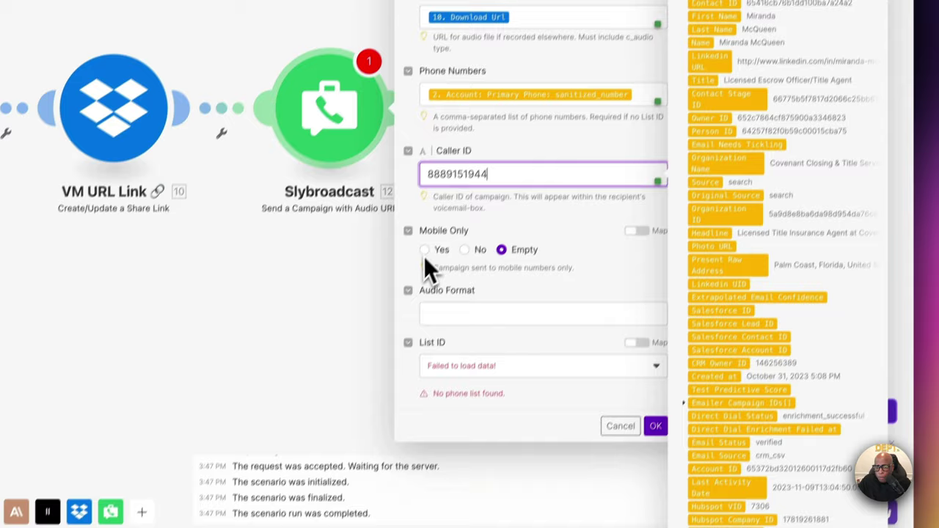
click(409, 281)
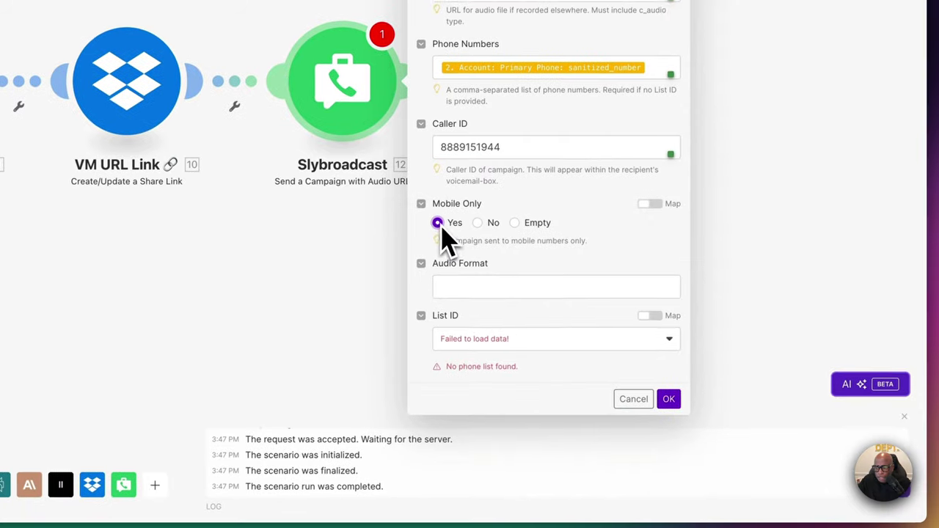
click(493, 285)
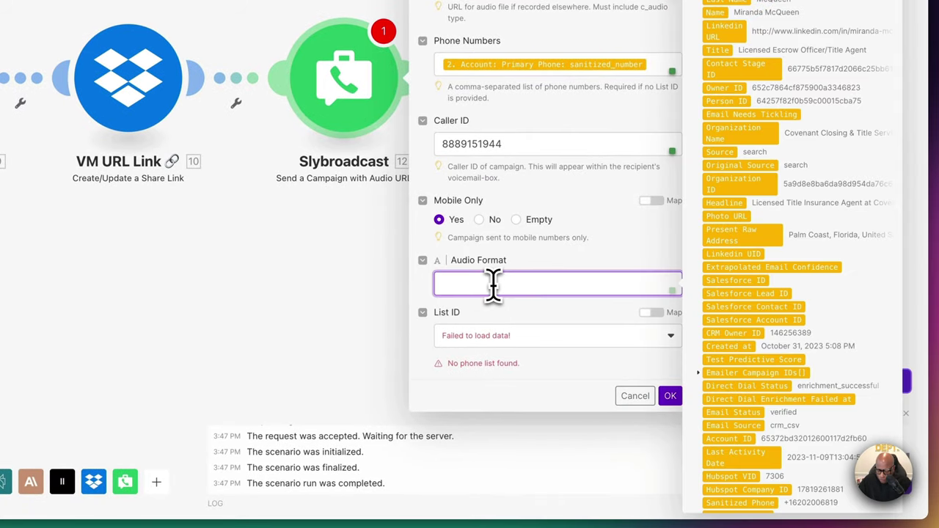
text(.mp3)
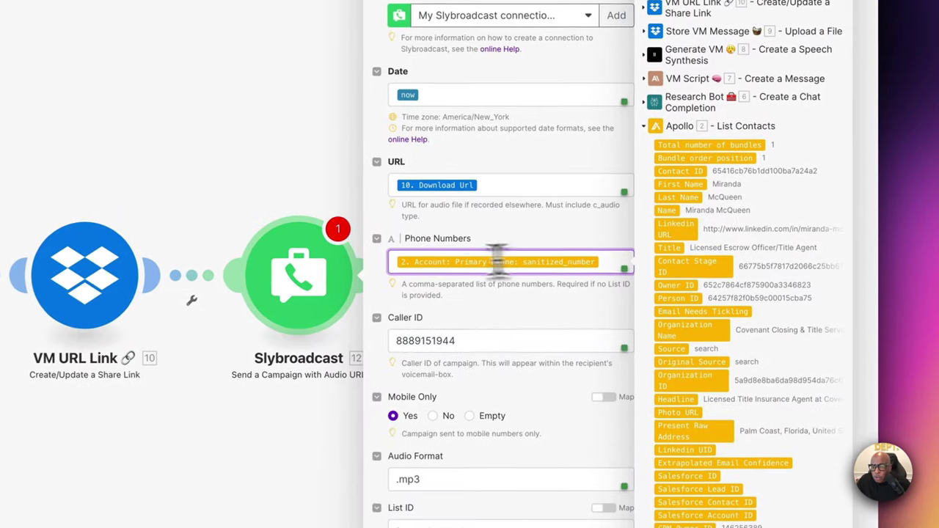
click(629, 238)
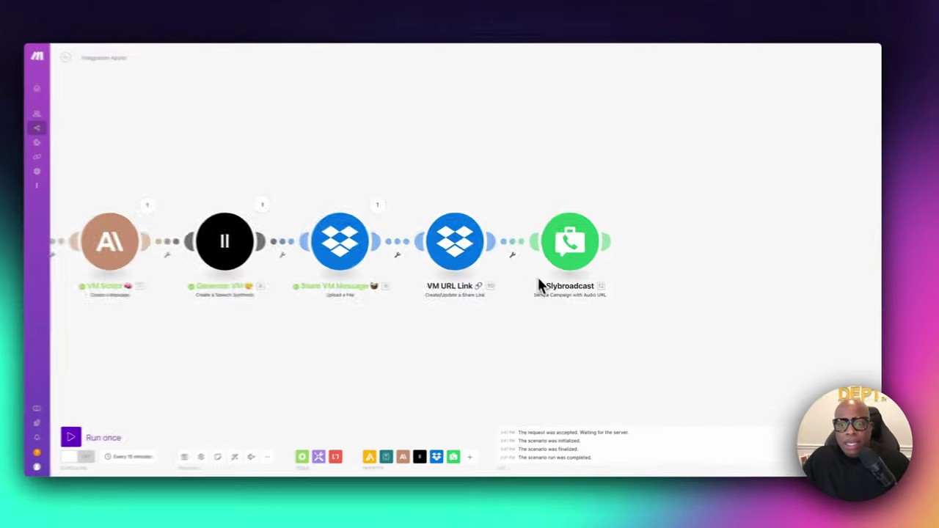
- Run the complete voicemail scenario once, from the Apollo contact list through to Slybroadcast
scroll(563, 309, down, 5)
scroll(560, 312, up, 3)
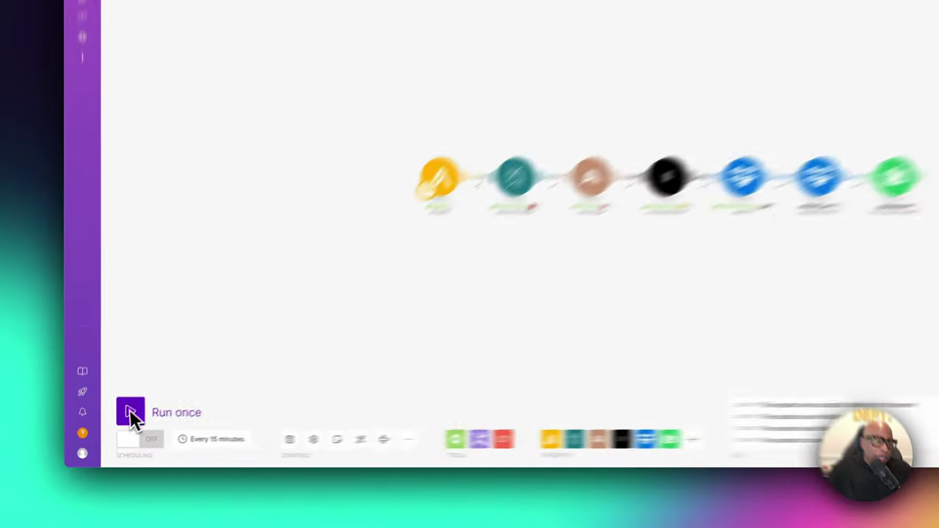
click(131, 412)
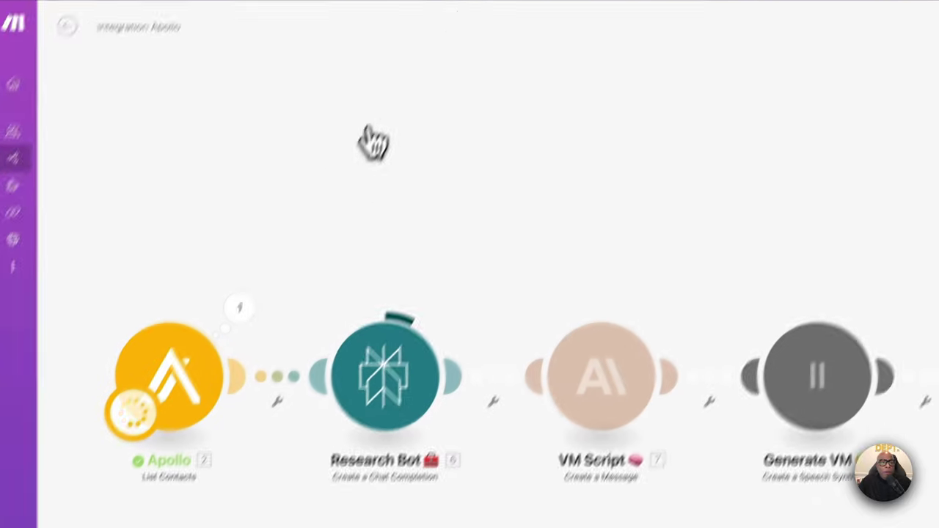
- Open the Slybroadcast website in a new browser tab, log in with the saved credentials and dismiss the new-feature announcement
click(554, 19)
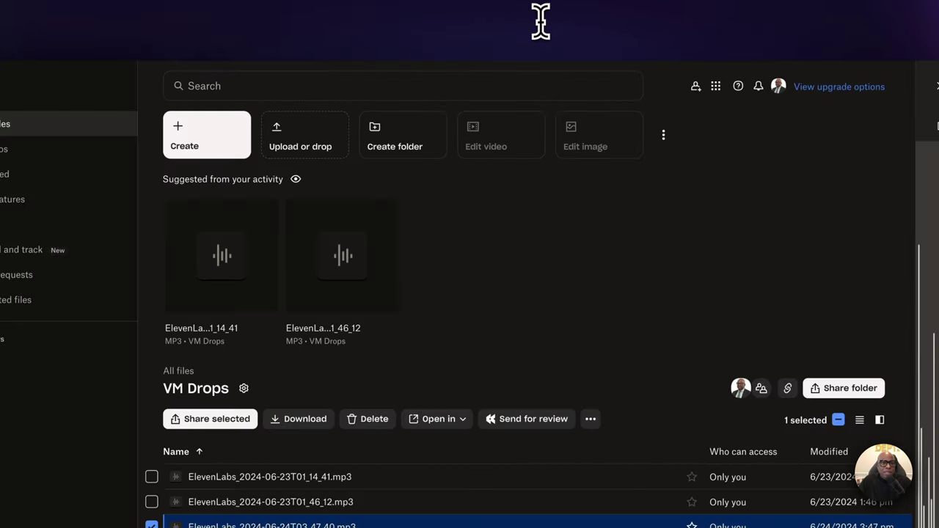
click(624, 11)
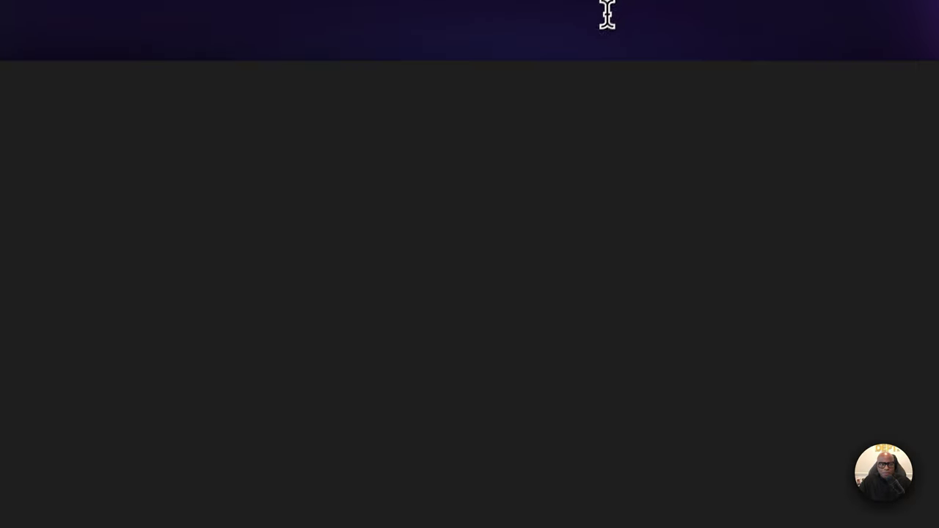
text(sly)
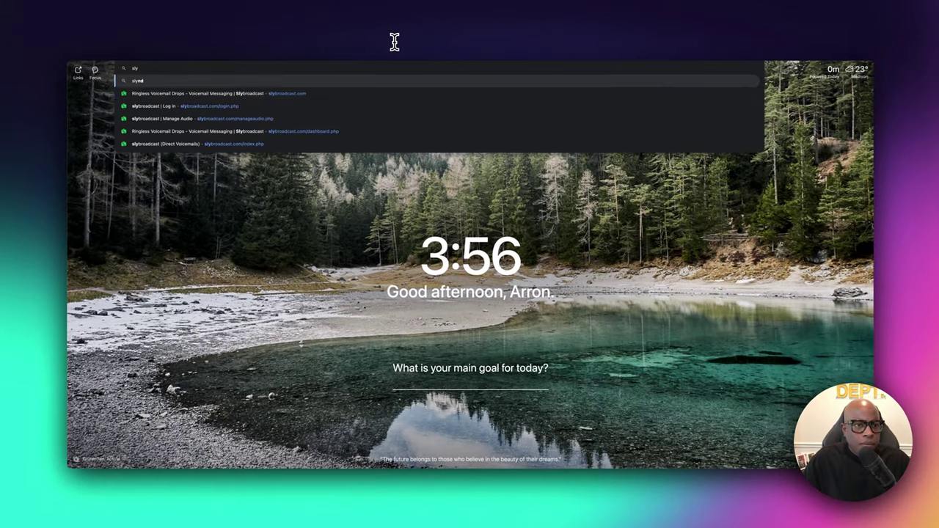
key(Escape)
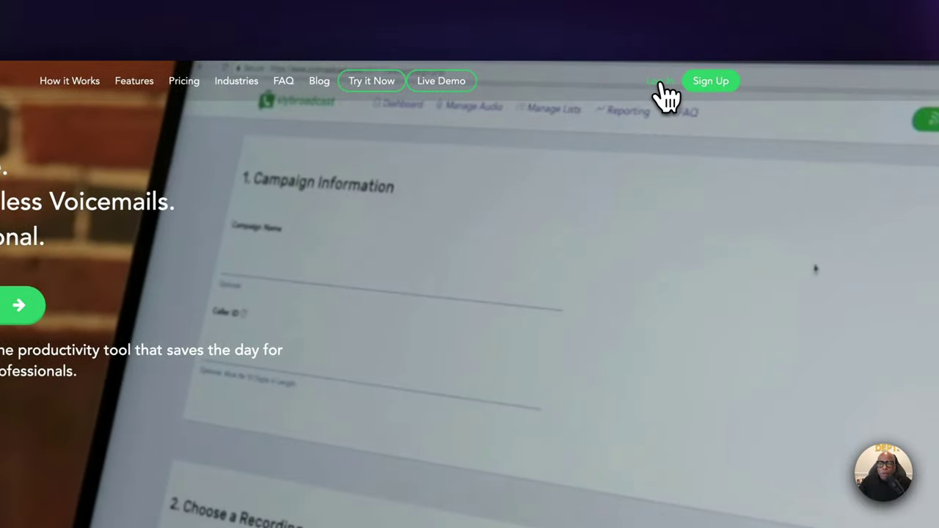
click(665, 92)
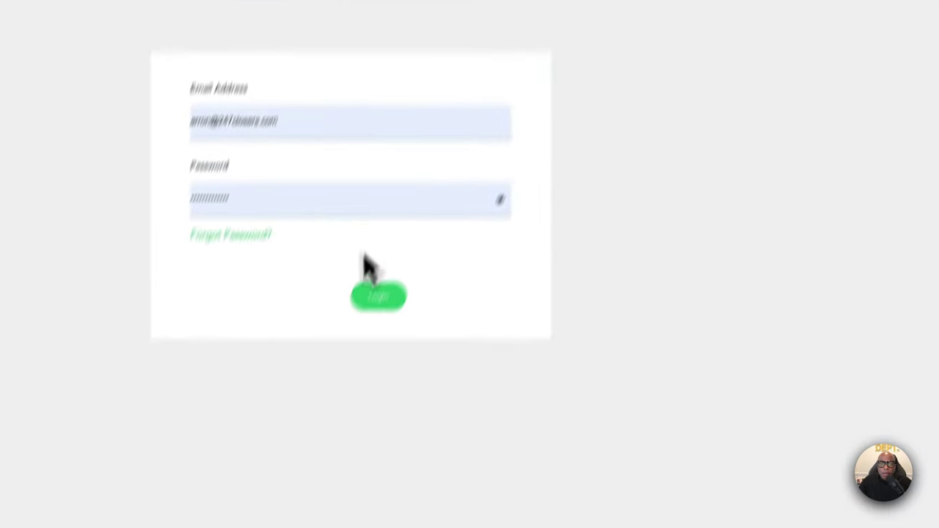
click(379, 296)
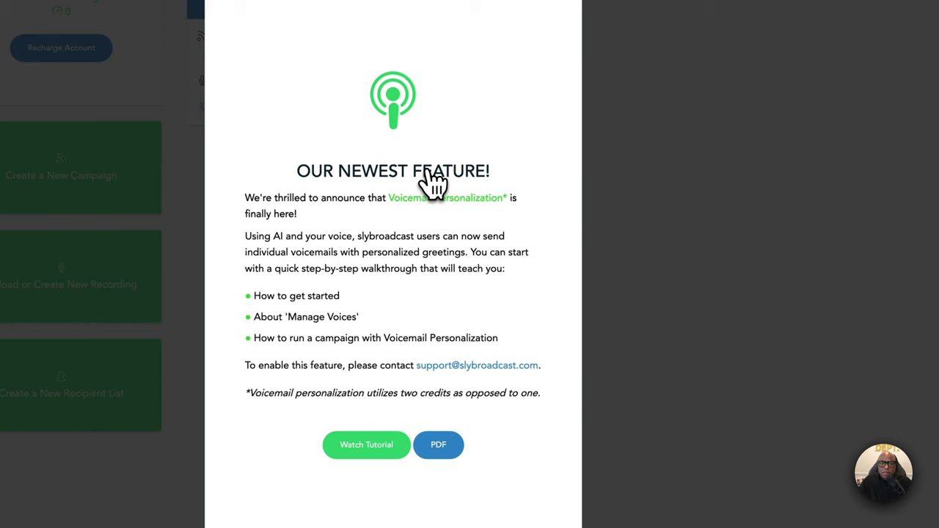
click(565, 131)
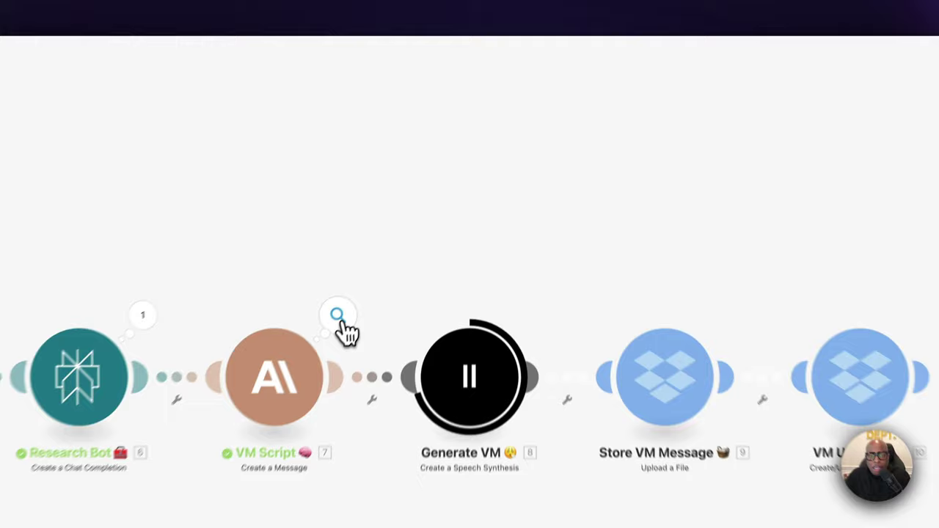
- Review the VM Script module's output and preview ElevenLabs_2024-06-24T03_57_04.mp3 in Dropbox's VM Drops folder
click(409, 215)
click(396, 368)
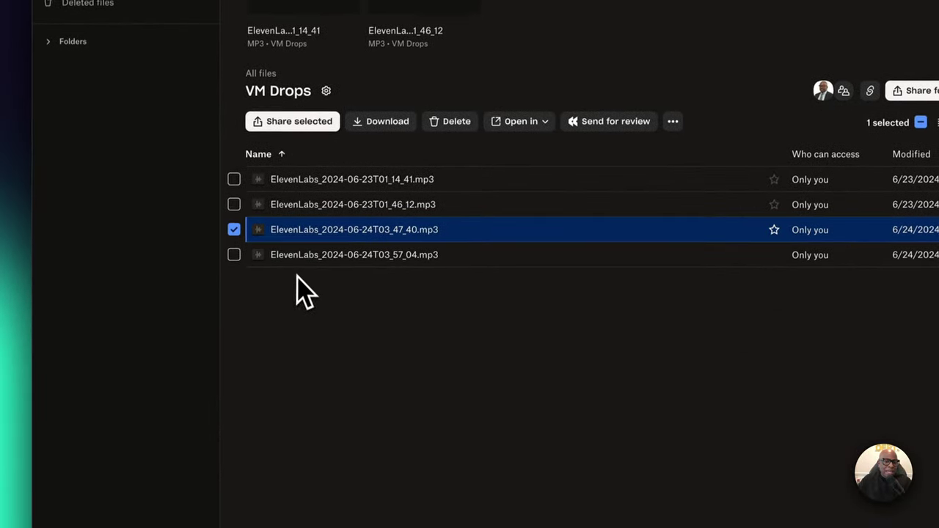
click(321, 249)
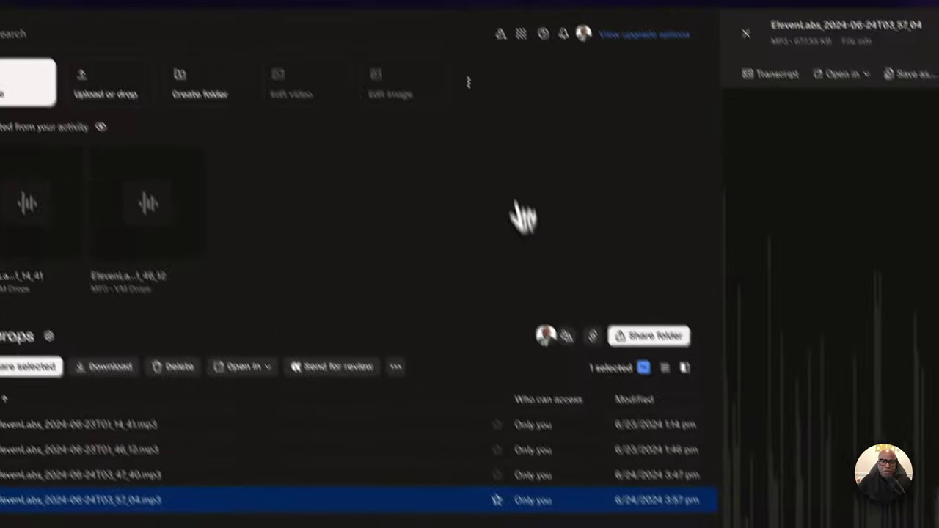
- Check the Slybroadcast Campaign Dashboard for the voicemail campaign and return to the scenario run in Make
click(609, 10)
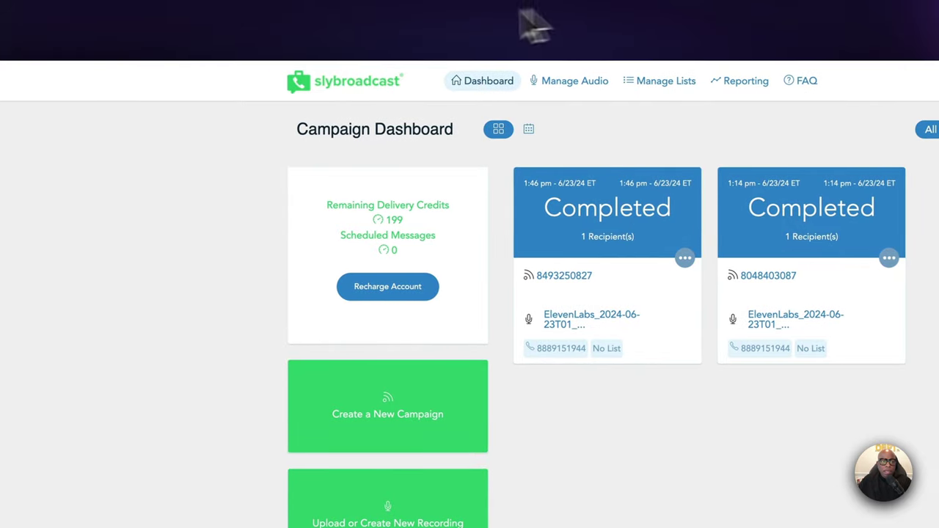
click(323, 21)
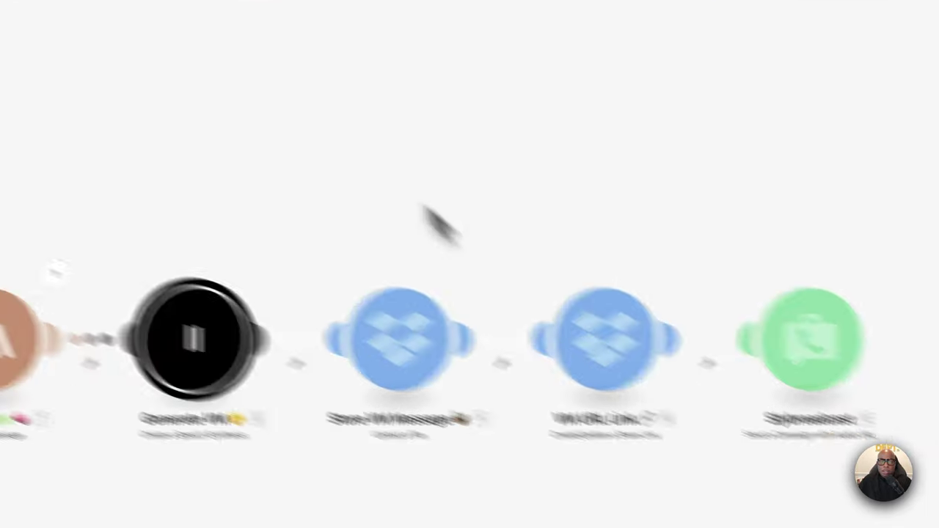
click(345, 8)
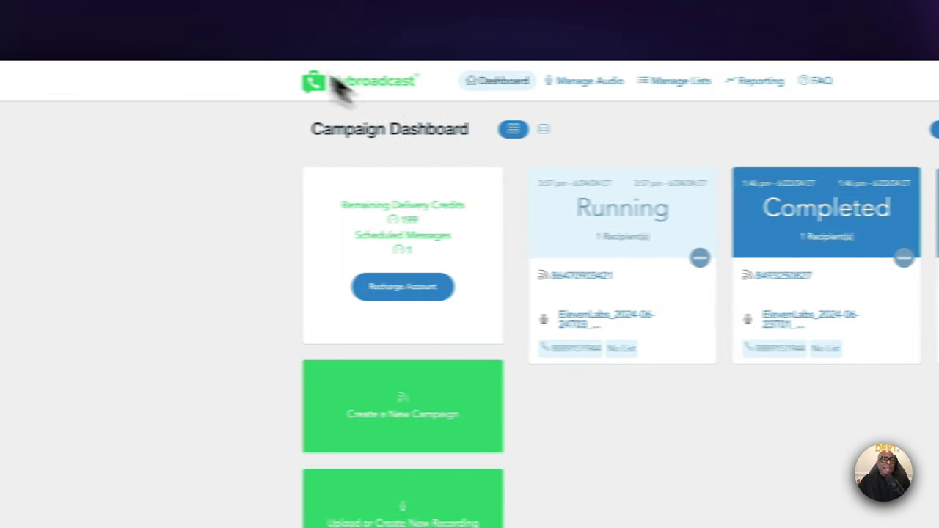
click(411, 17)
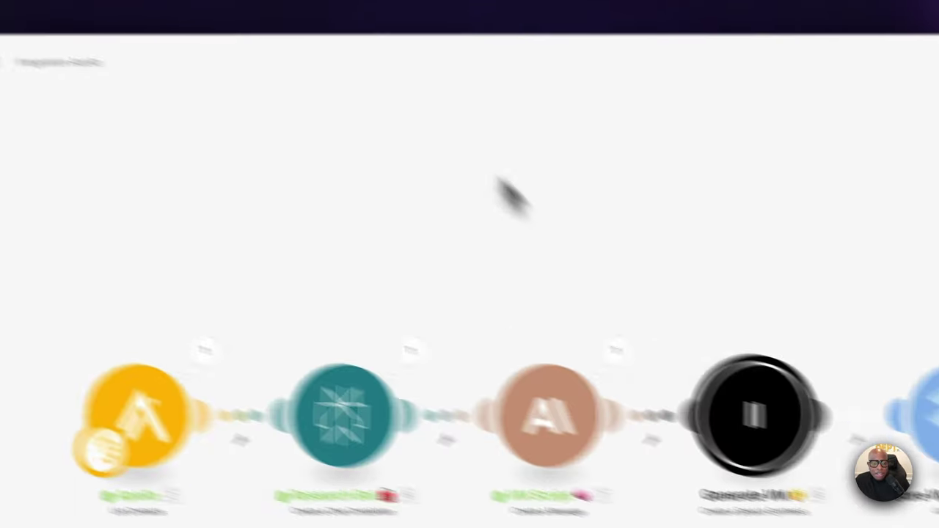
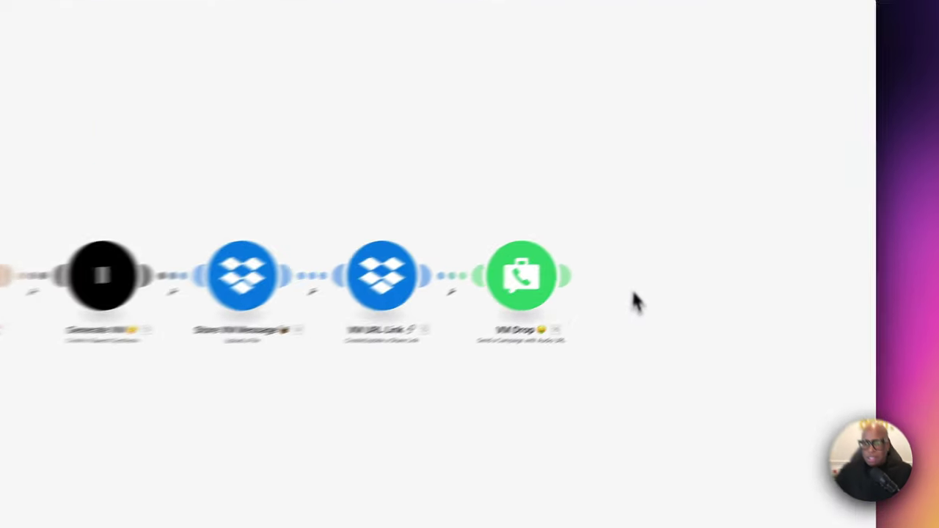
- Add an Apollo Update a Contact module after the VM Drop module
right_click(731, 254)
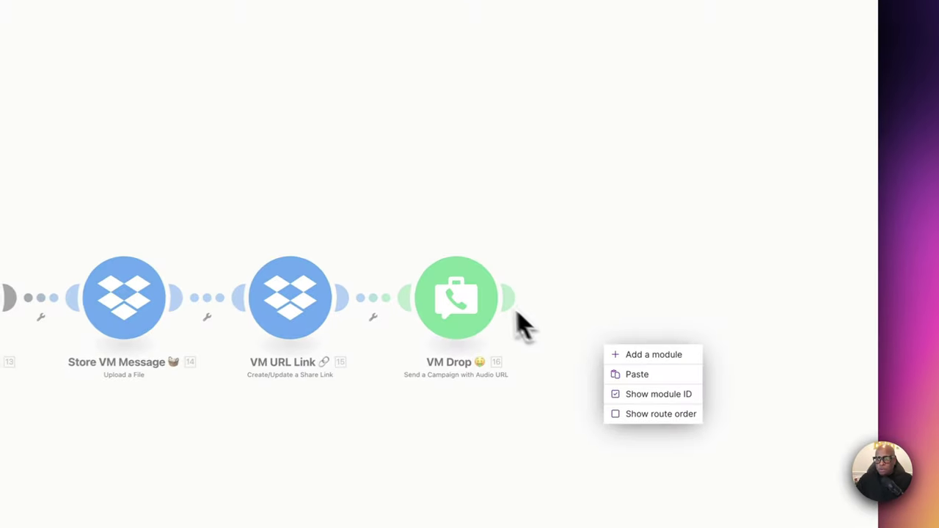
click(722, 233)
click(508, 298)
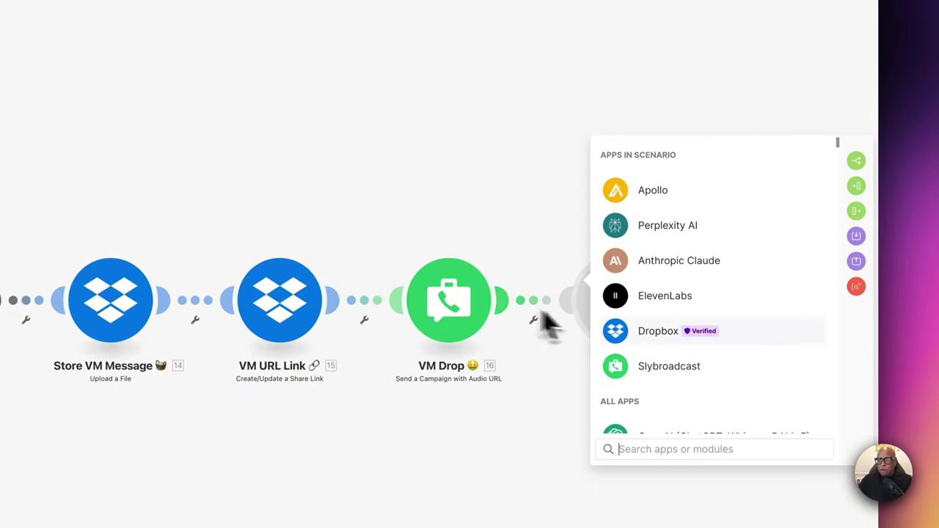
click(651, 206)
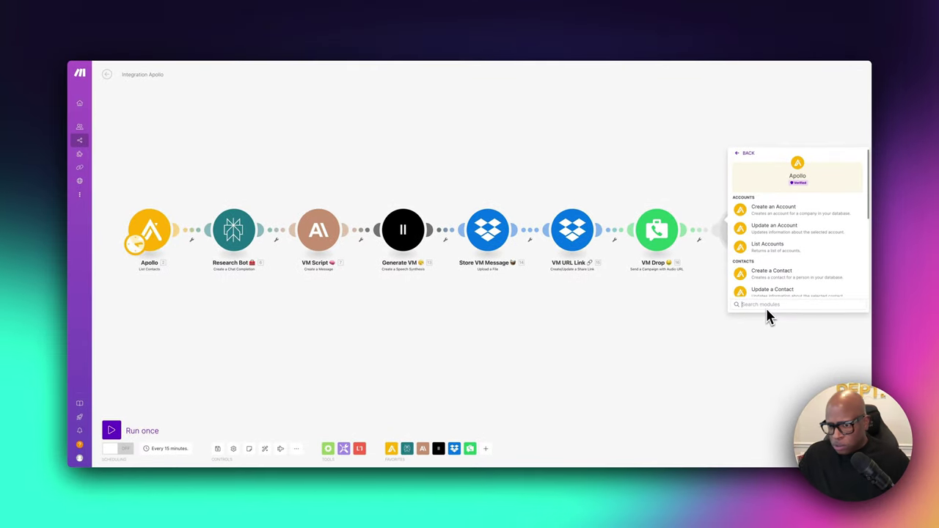
text(update)
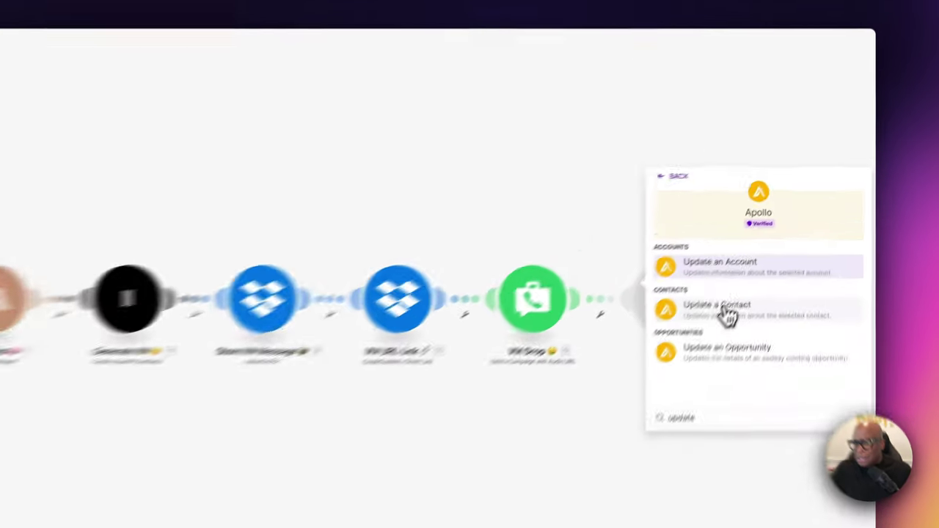
click(771, 235)
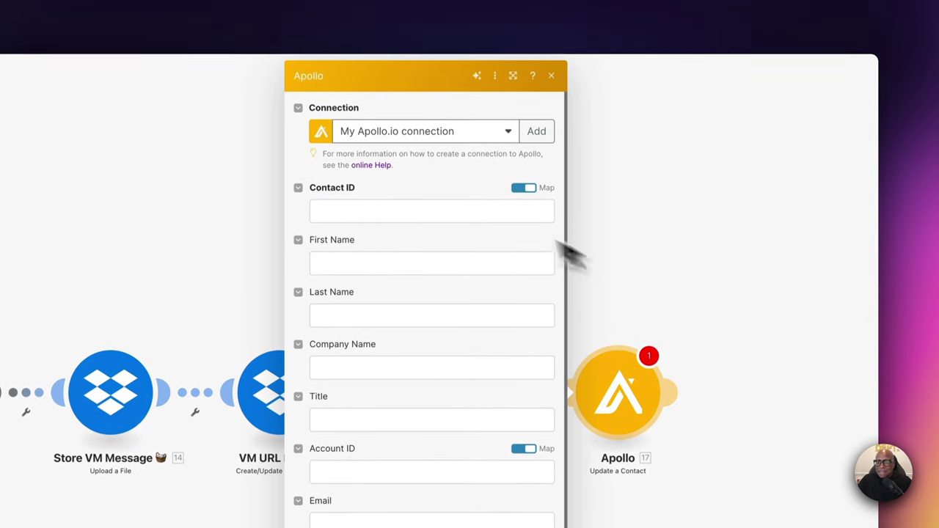
- Map the Update a Contact module's Contact ID to the Contact ID from Apollo List Contacts
click(397, 218)
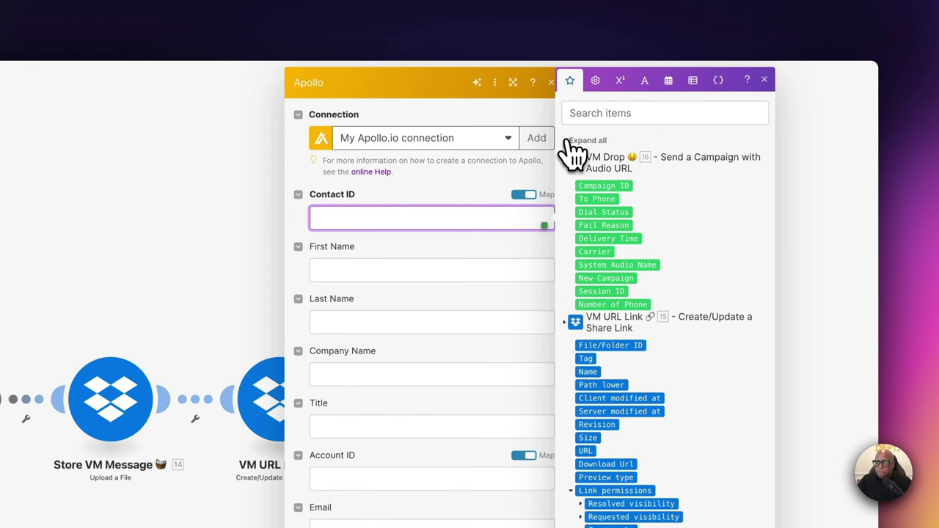
click(571, 140)
click(567, 329)
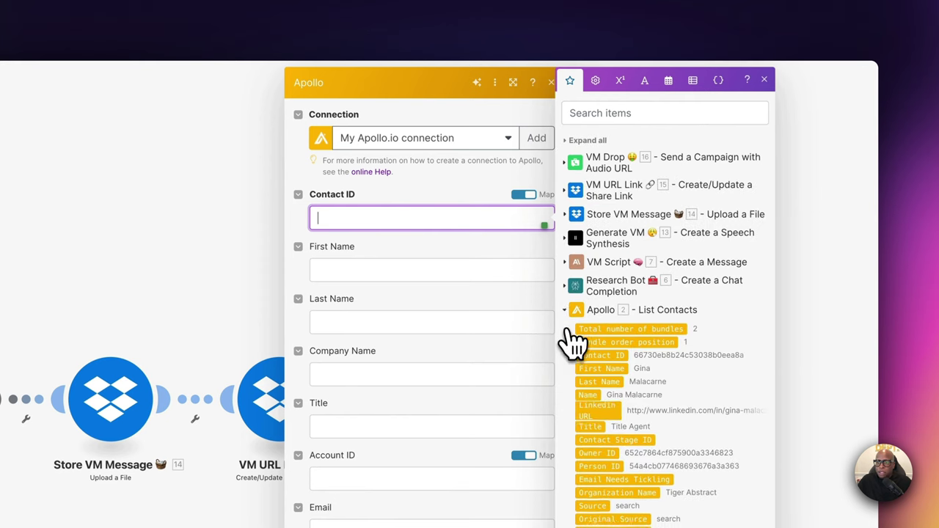
click(604, 356)
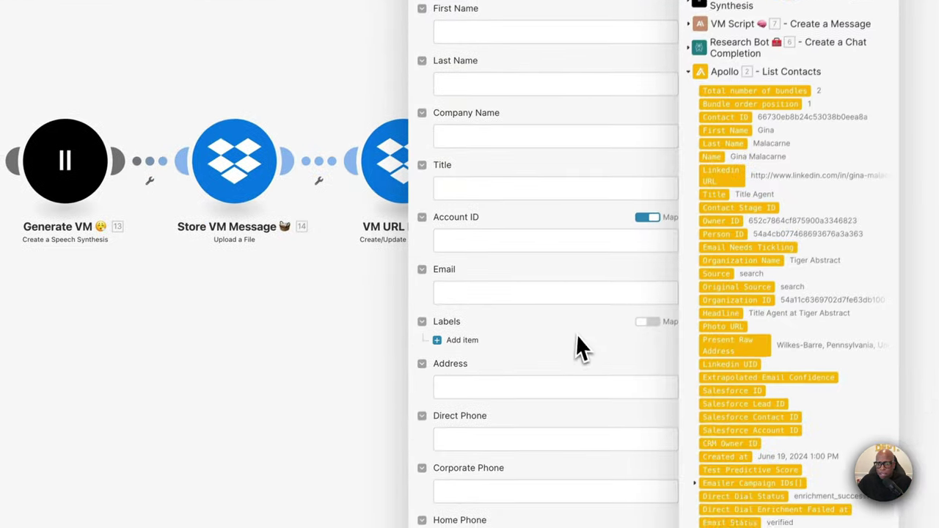
- Add a Labels item with the Apollo list name VM_Drop_Completed and save the Update a Contact settings
click(577, 342)
click(458, 334)
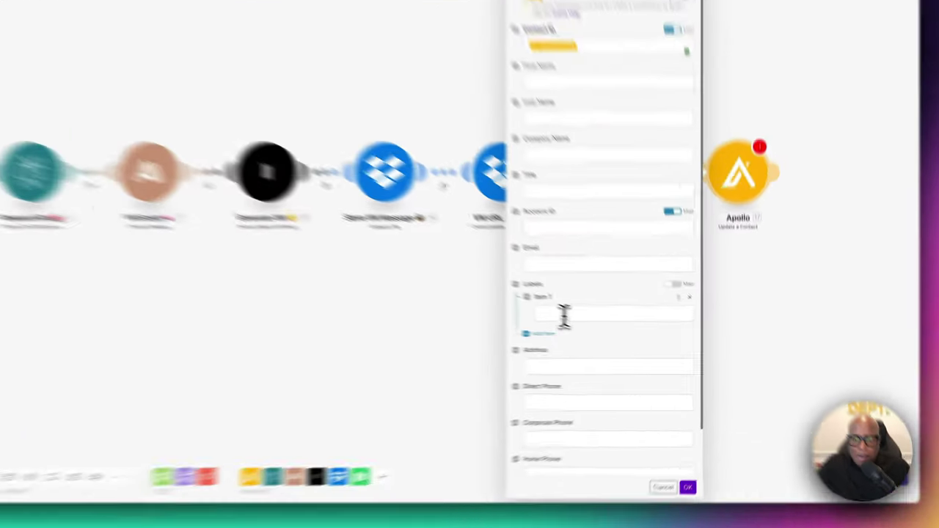
click(609, 332)
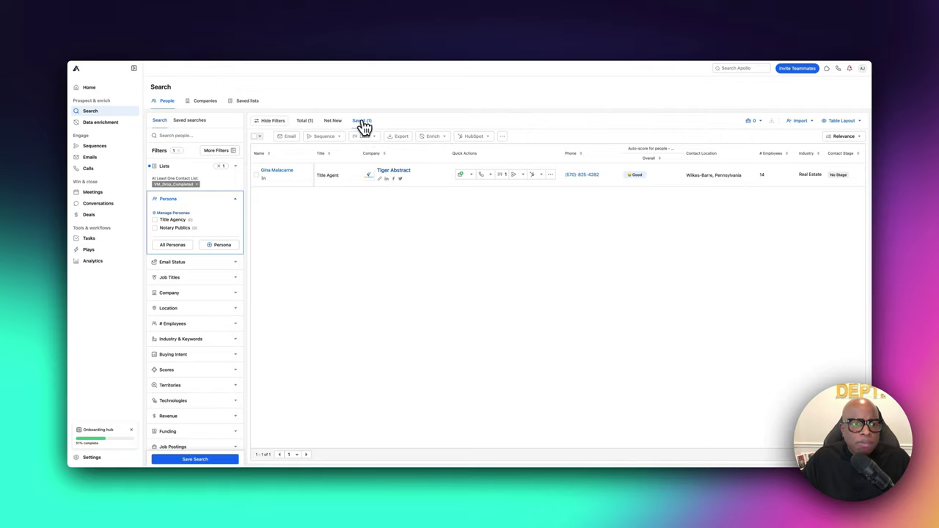
click(249, 102)
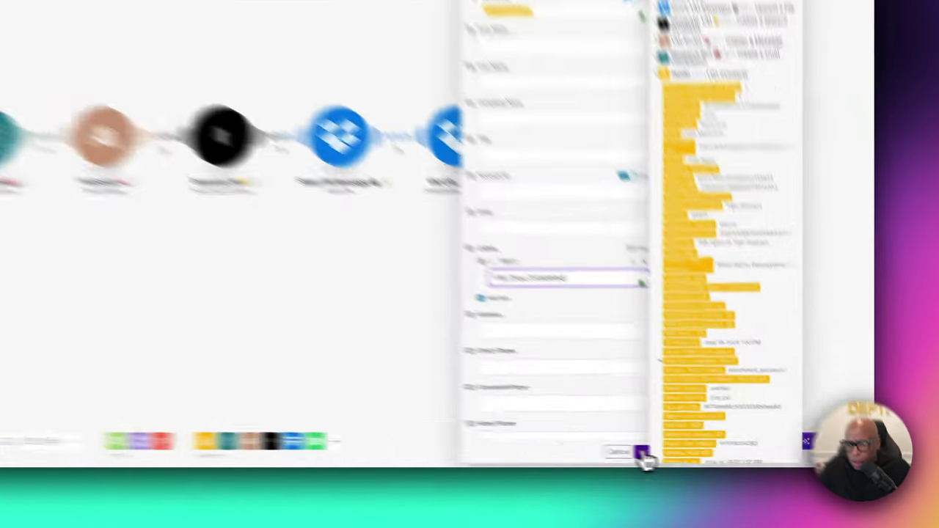
click(705, 457)
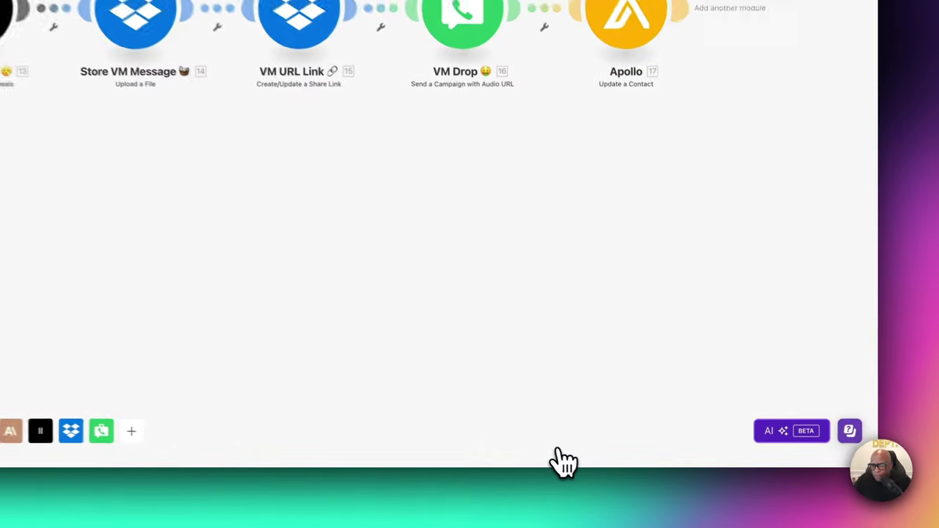
right_click(624, 170)
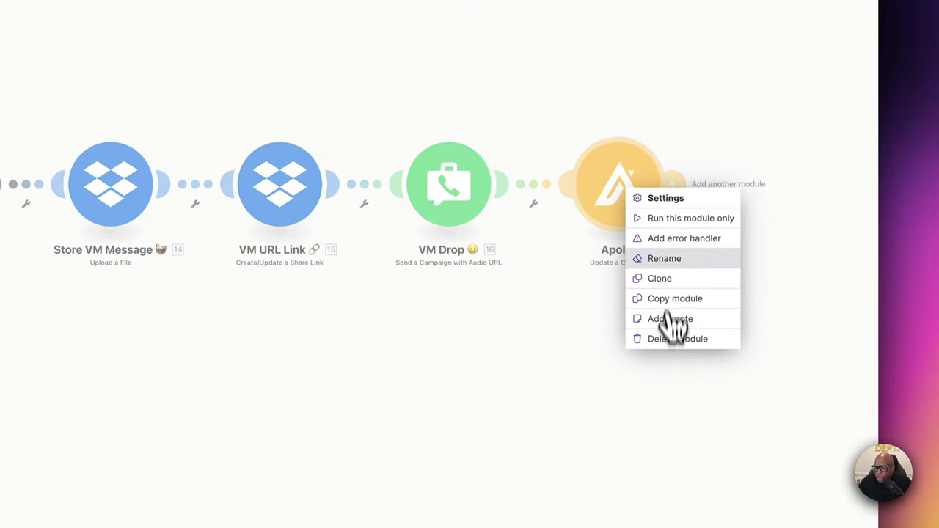
click(668, 219)
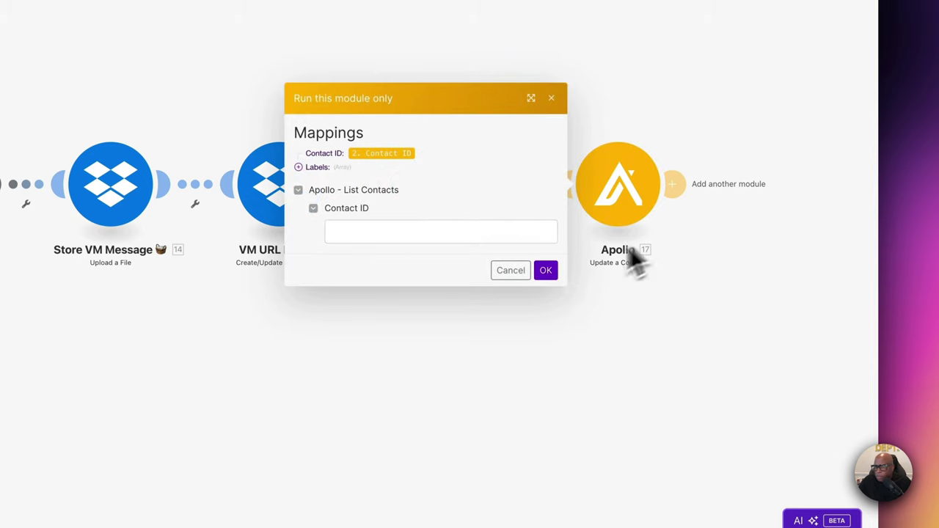
click(514, 270)
- Rename the Apollo Update a Contact module to "Move to VM Completed List" with an arrow emoji at the end
right_click(630, 185)
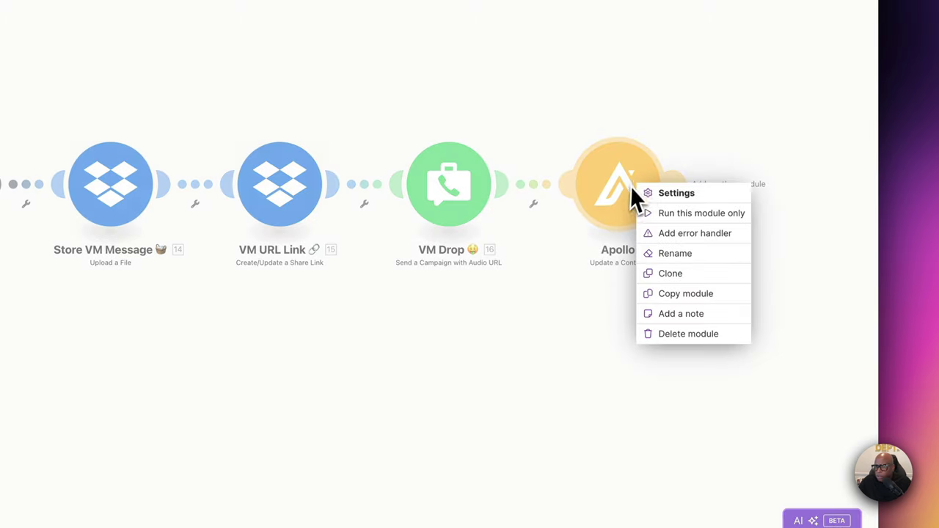
click(669, 253)
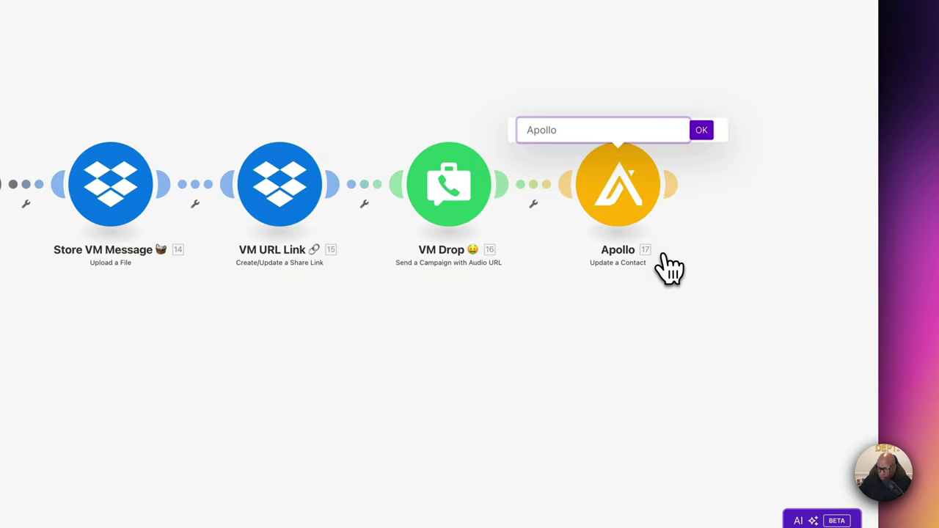
text(Move to C)
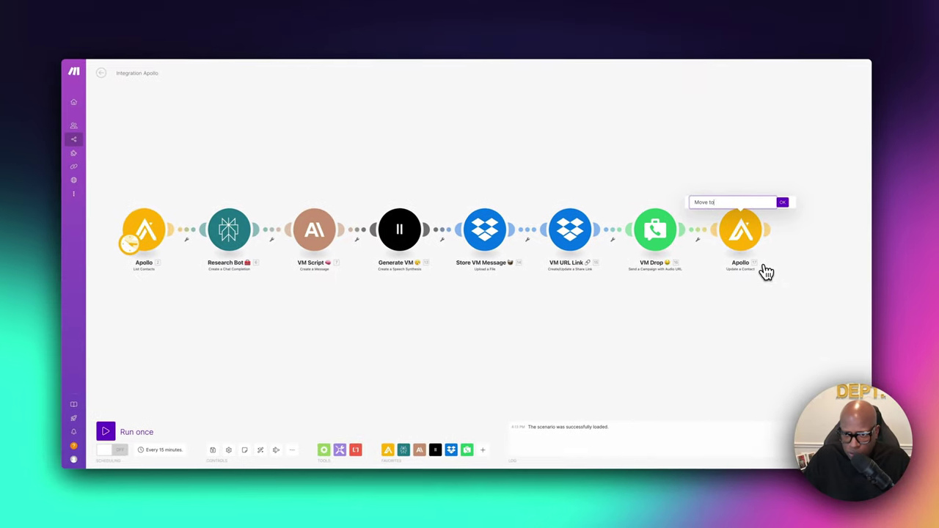
text(omp)
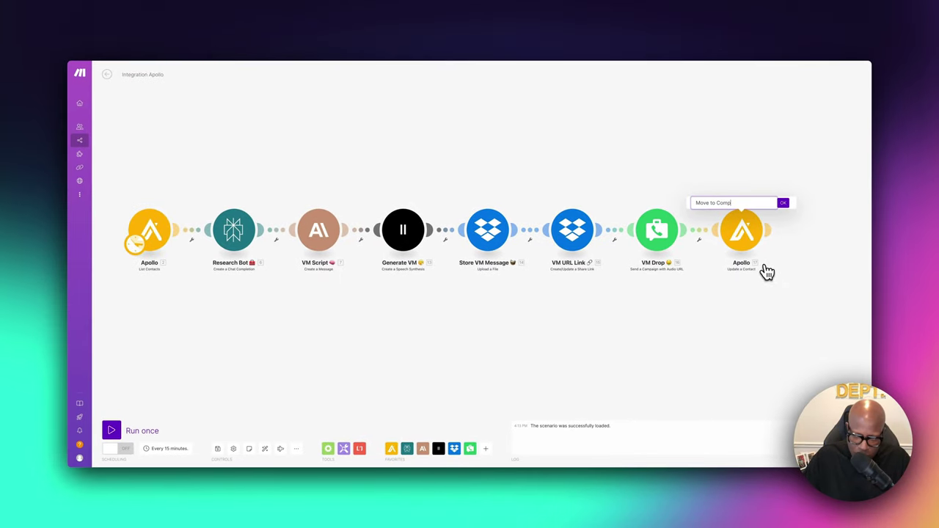
key(BackSpace)
text(VM Complete)
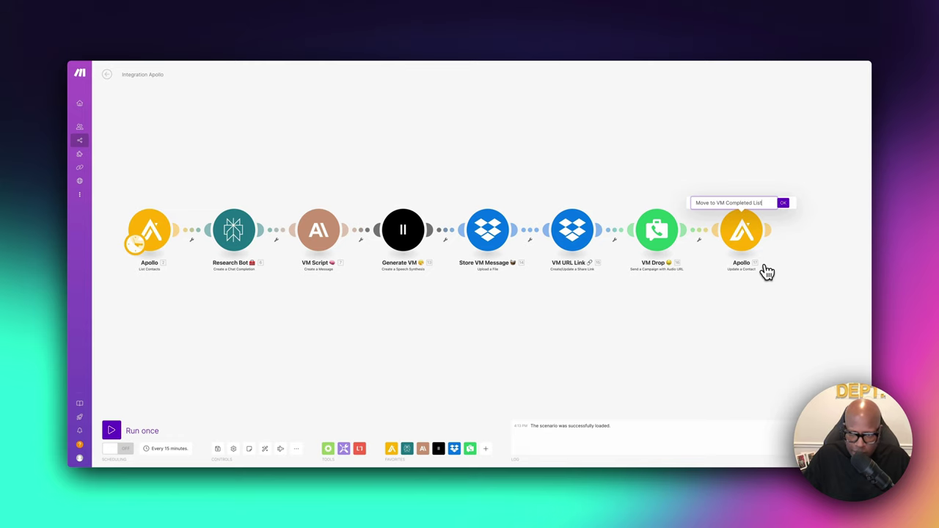
text(d List)
right_click(765, 201)
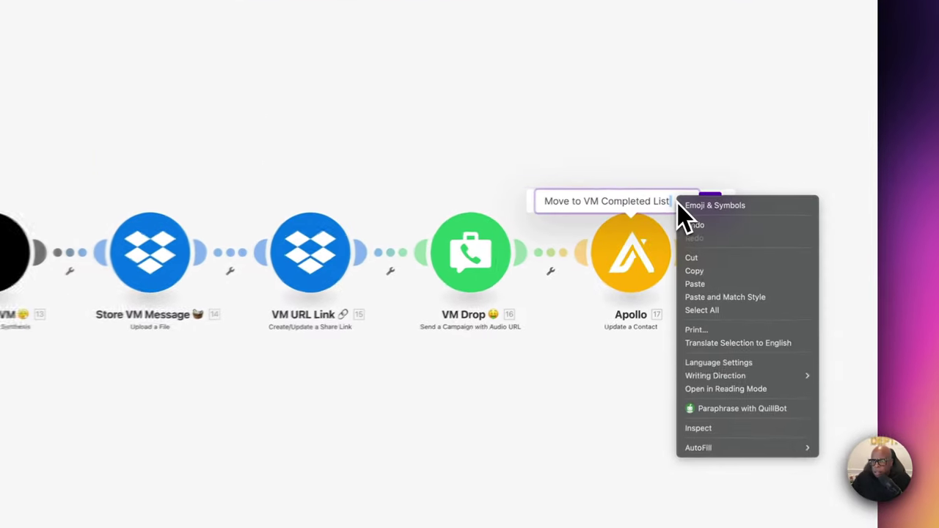
click(673, 205)
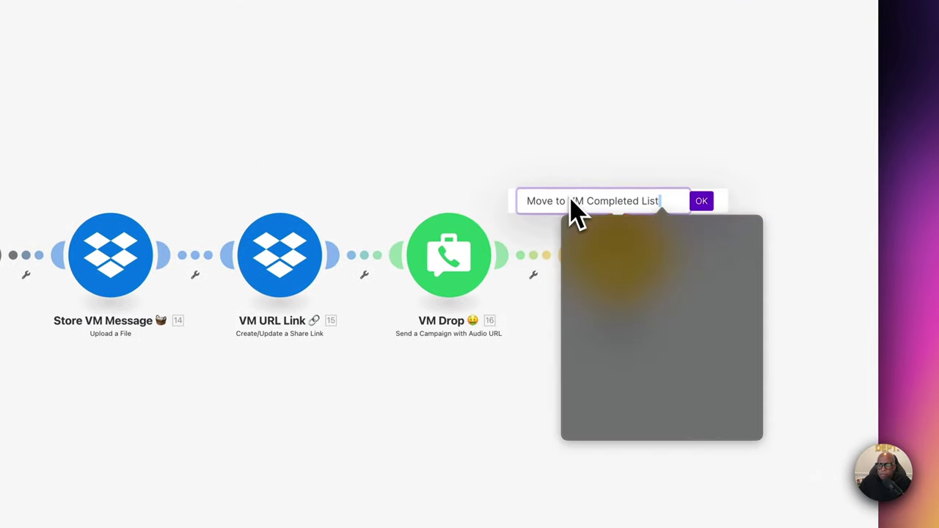
click(676, 292)
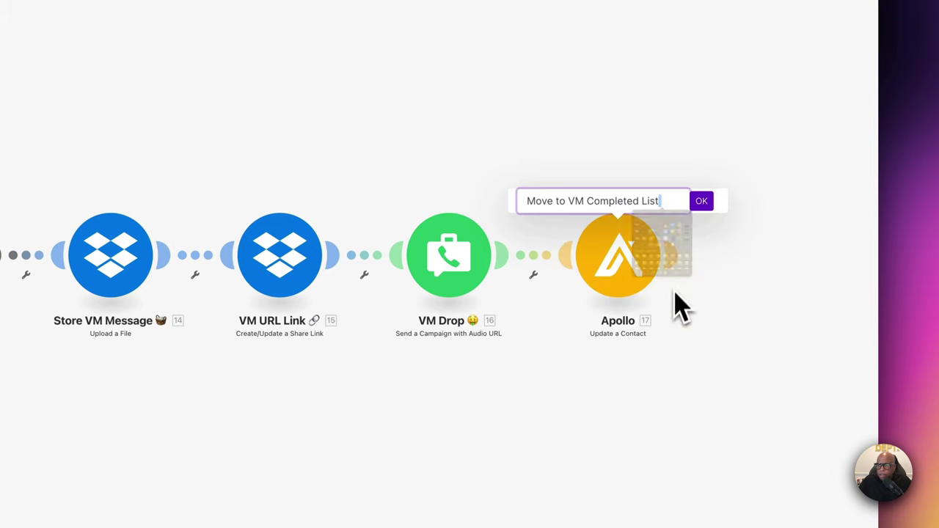
click(702, 203)
- Open the VM Drop saved list in Apollo and copy its contact label ID from the page URL
scroll(478, 314, left, 5)
scroll(485, 312, left, 5)
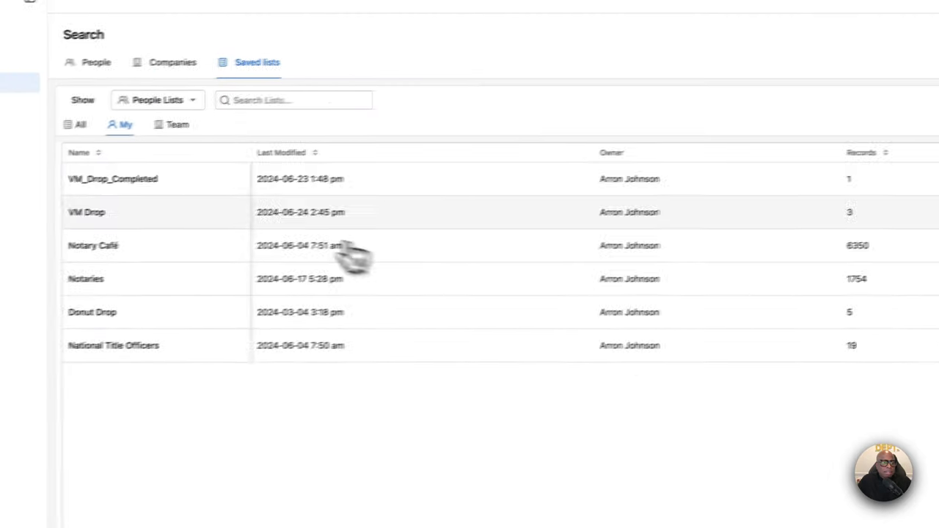
click(233, 194)
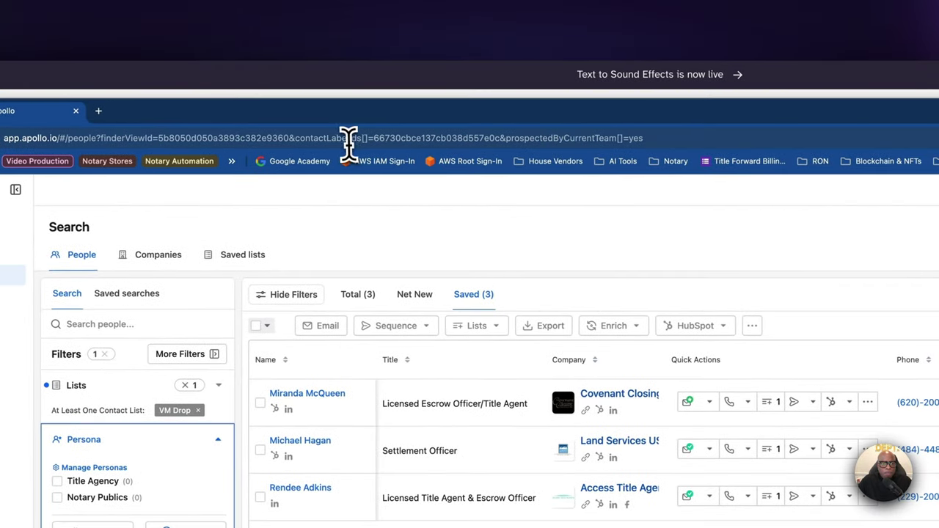
drag(374, 138, 391, 138)
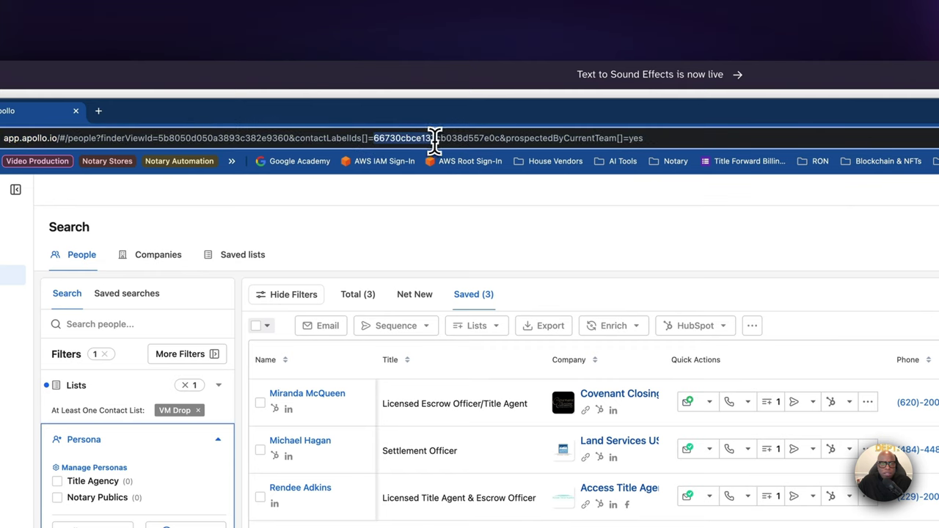
drag(494, 141, 499, 144)
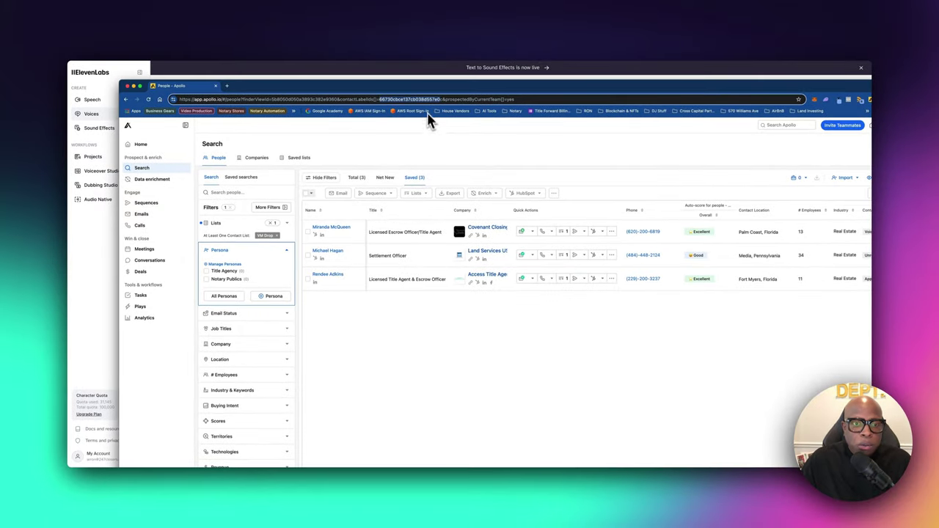
right_click(381, 100)
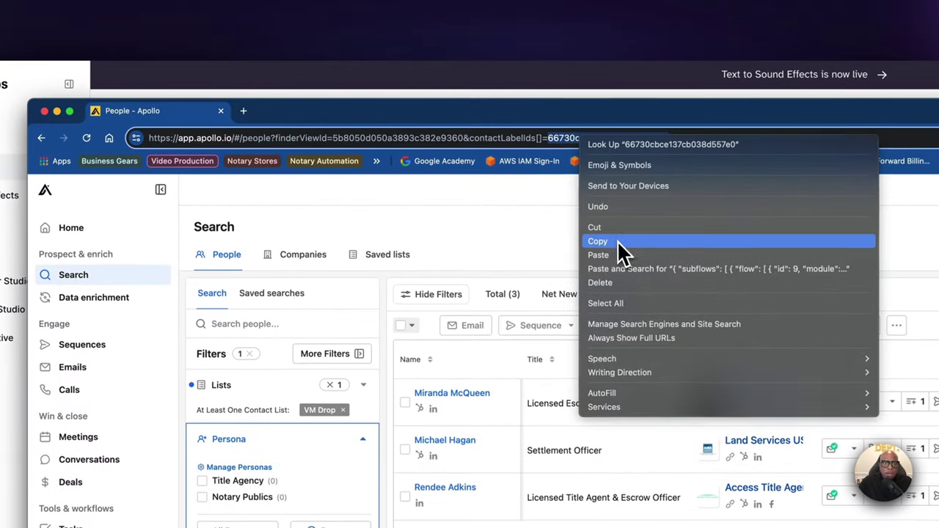
click(417, 149)
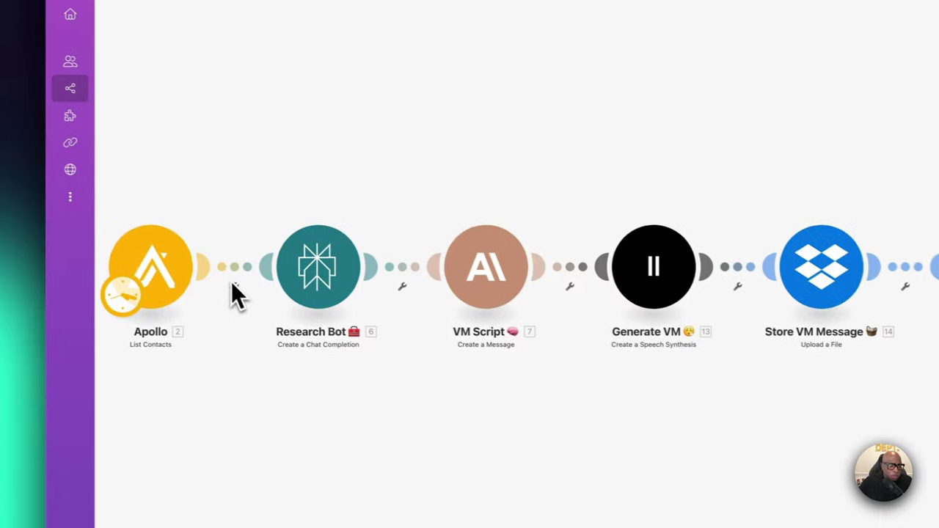
- Set up a filter in Make between Apollo List Contacts and Research Bot, labelled "VM Not Dropped"
click(236, 291)
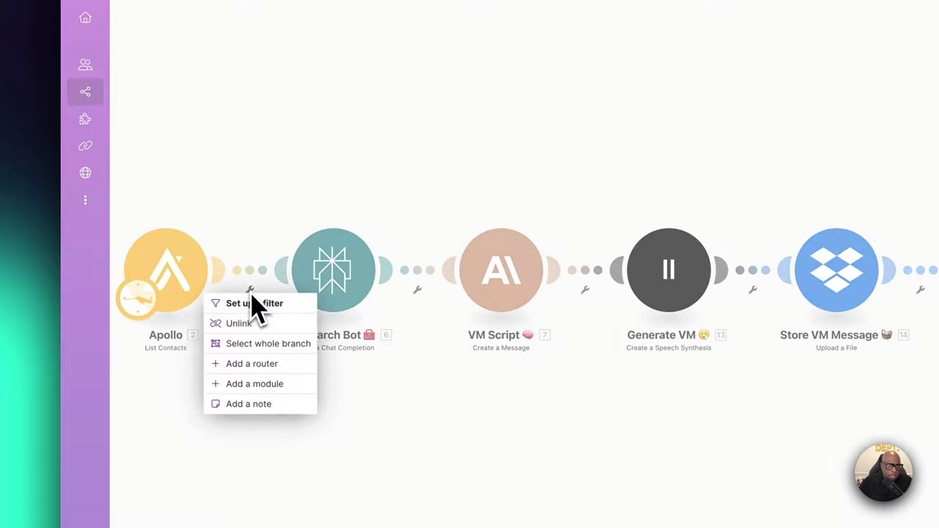
click(254, 303)
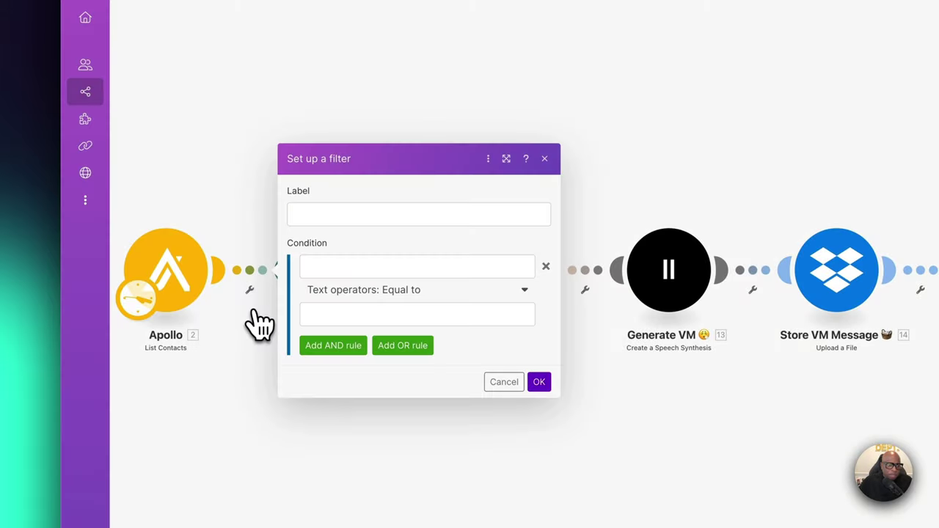
click(323, 214)
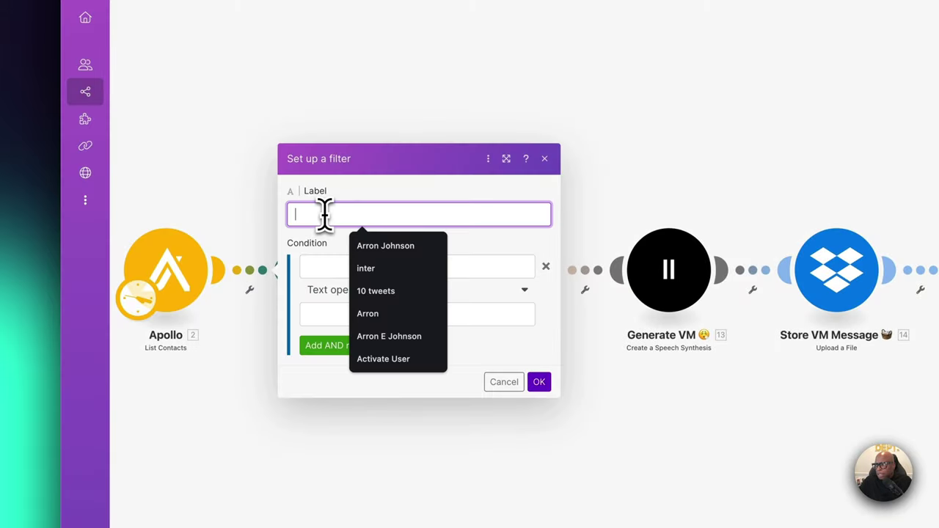
text(VM No)
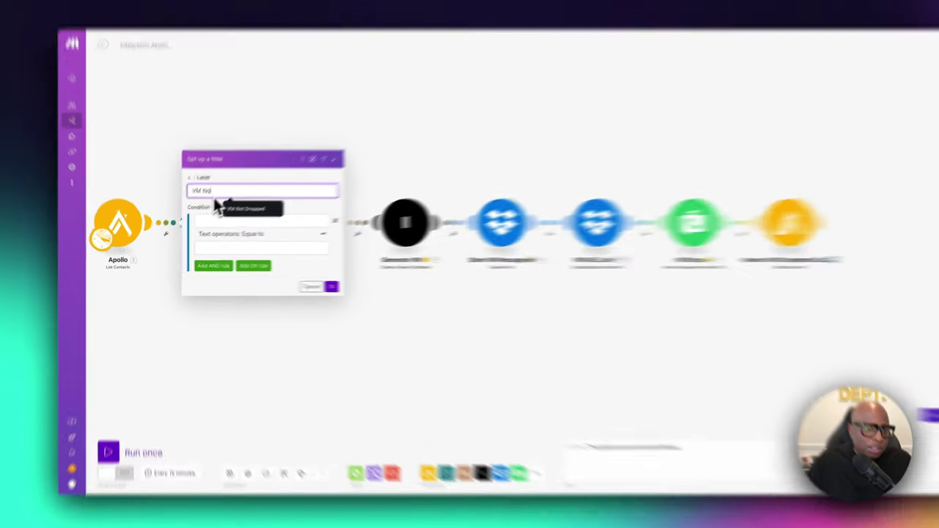
click(224, 217)
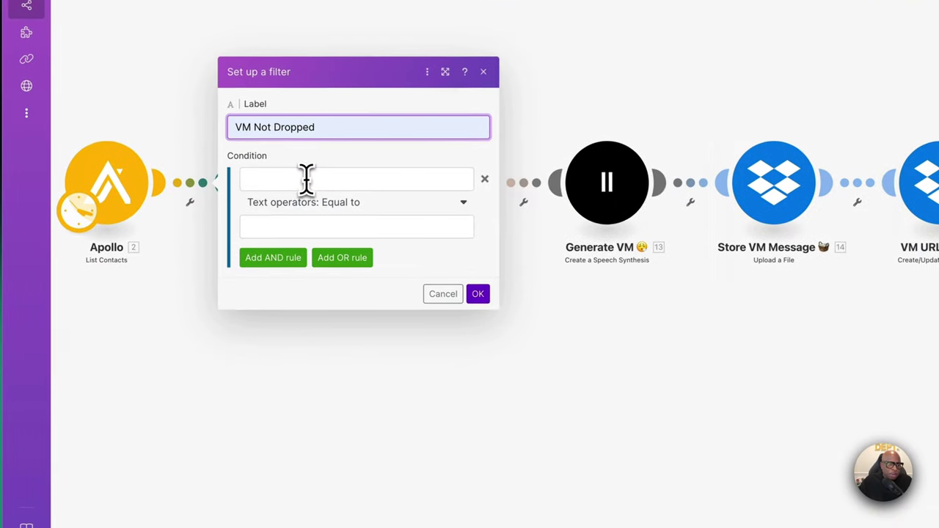
- Examine the Apollo List Contacts fields available for the filter condition, collapsing the nested groups and expanding the Label IDs array
click(307, 179)
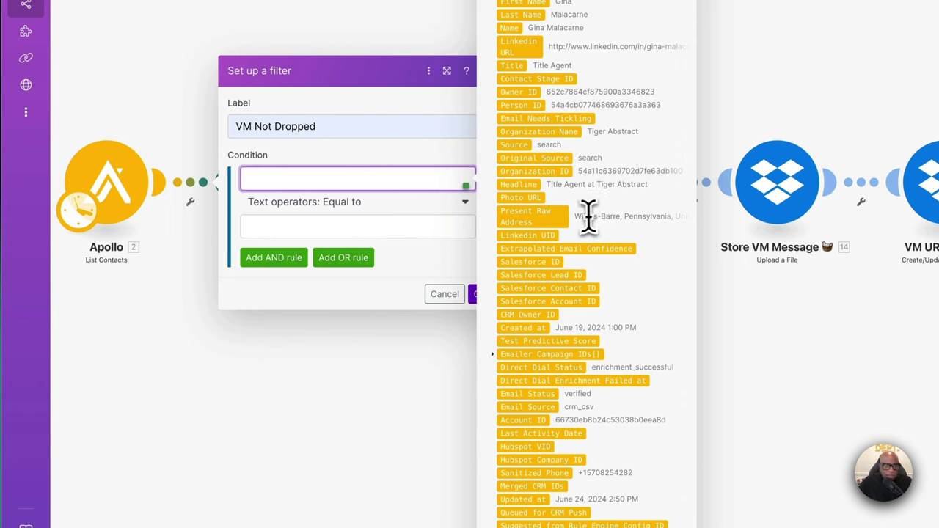
scroll(580, 217, down, 3)
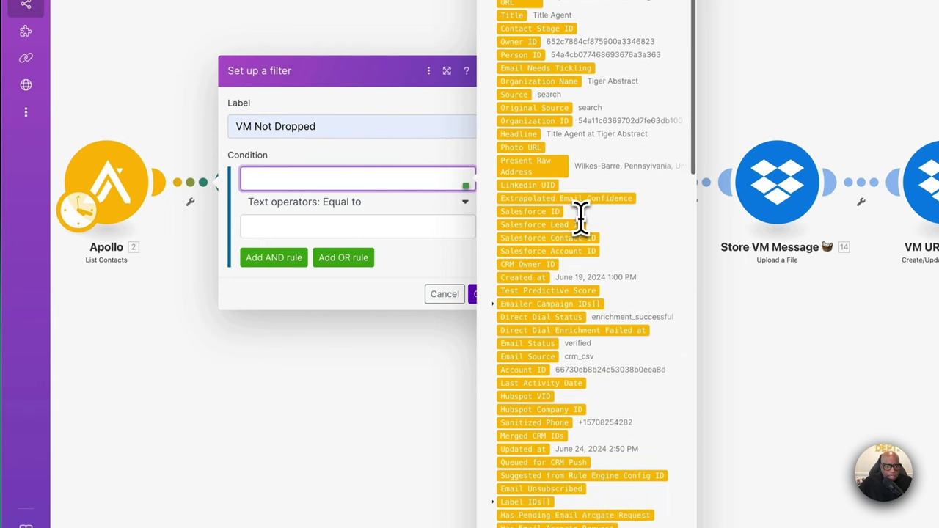
scroll(593, 301, down, 3)
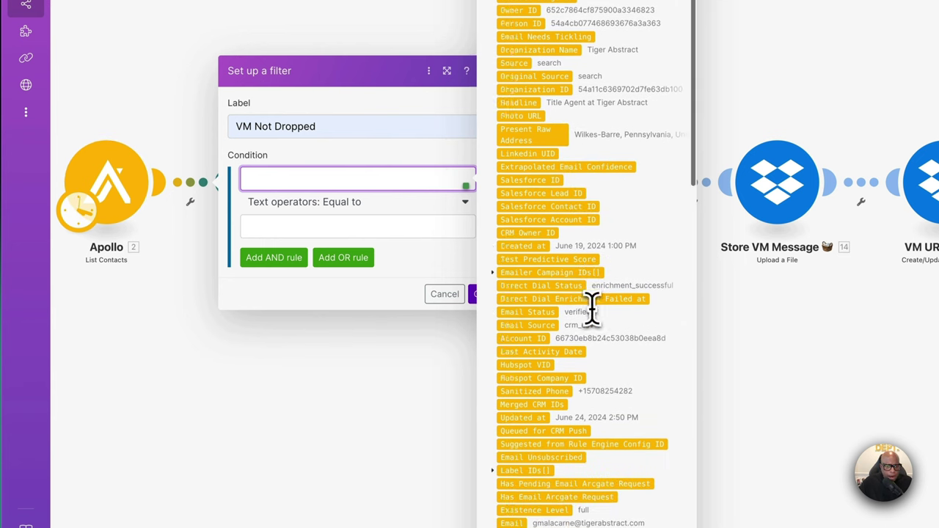
scroll(592, 304, down, 4)
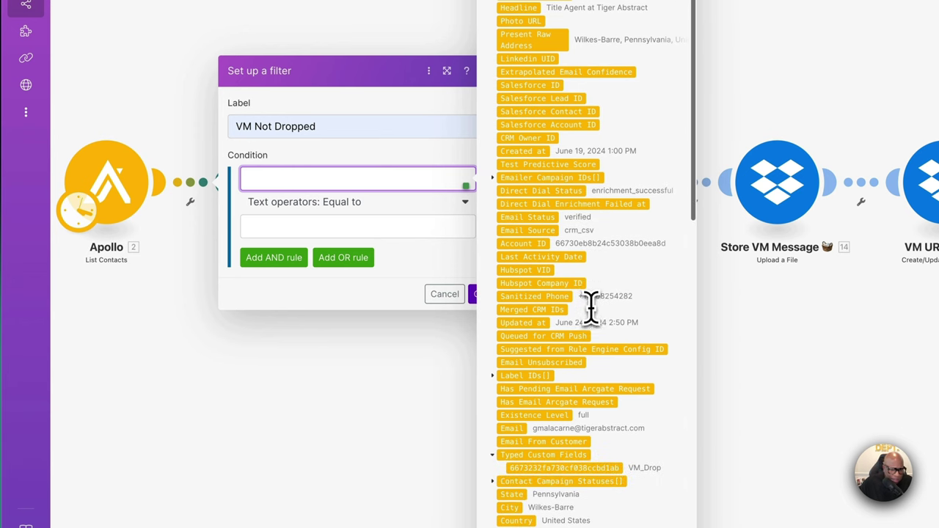
scroll(587, 319, down, 6)
scroll(582, 330, down, 2)
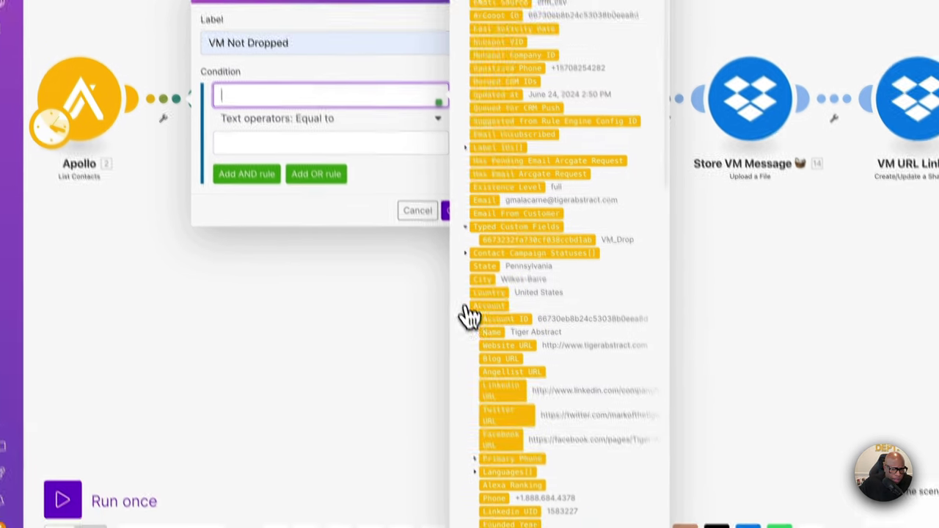
click(492, 390)
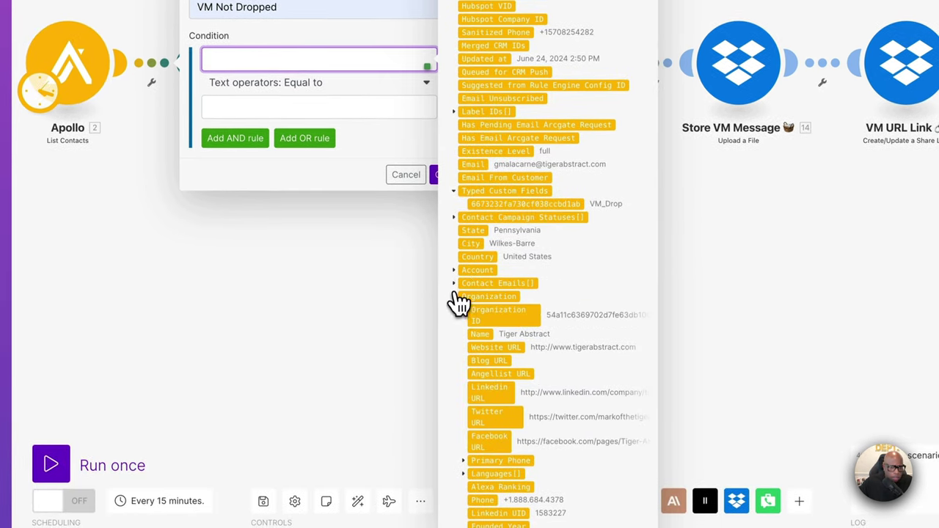
click(455, 299)
scroll(477, 284, up, 3)
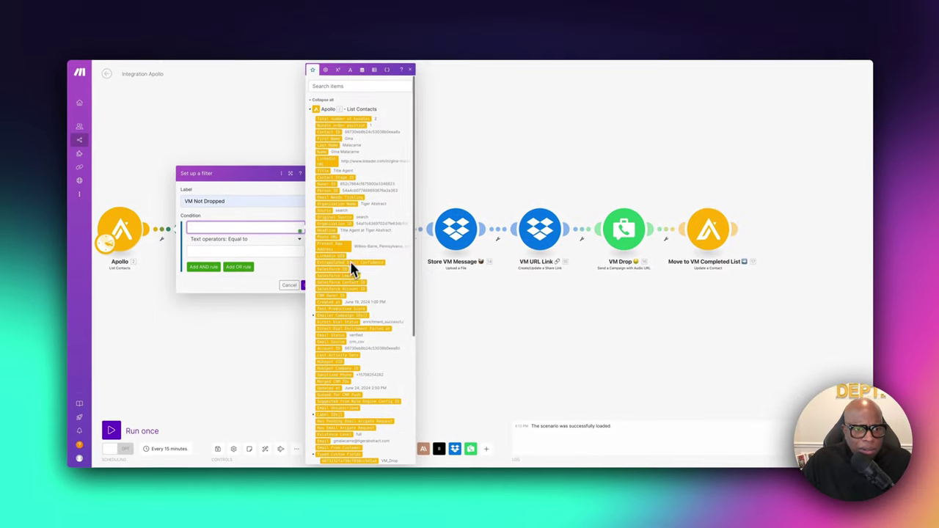
scroll(394, 235, down, 3)
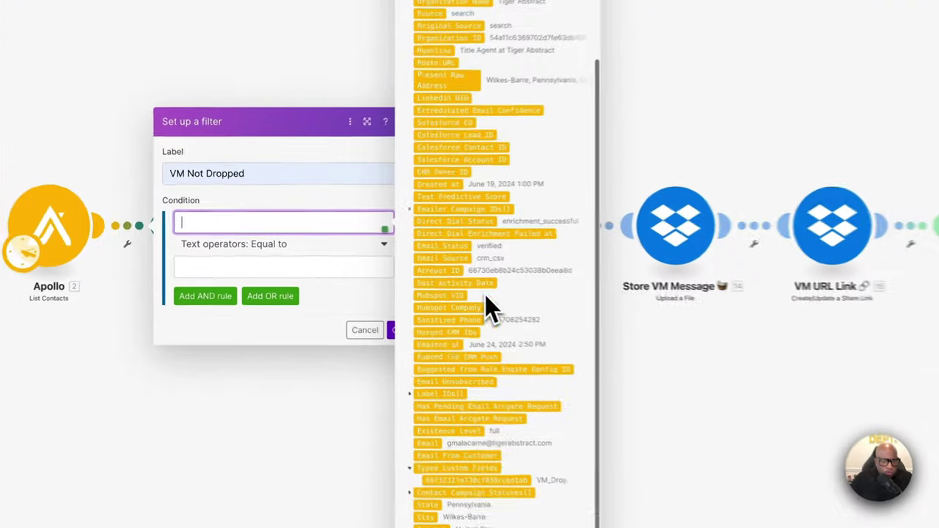
scroll(360, 271, down, 5)
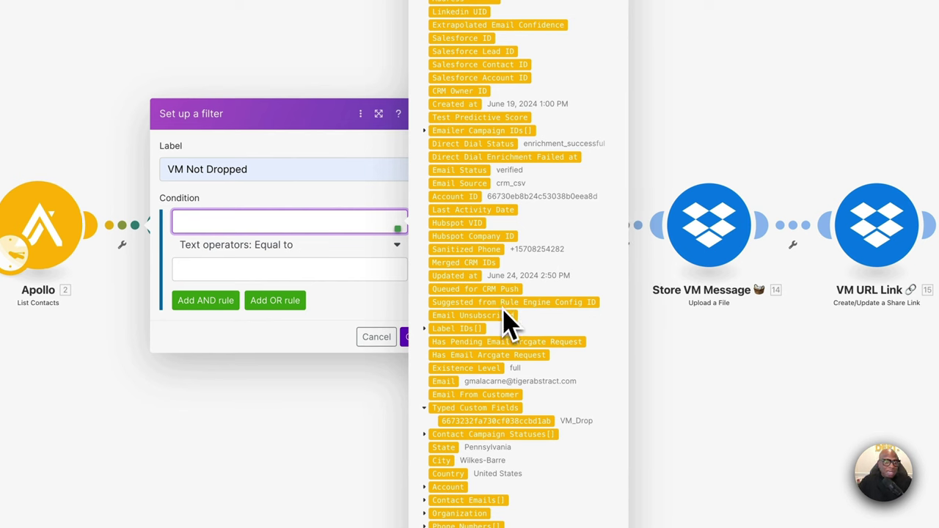
scroll(506, 327, down, 2)
scroll(495, 320, down, 2)
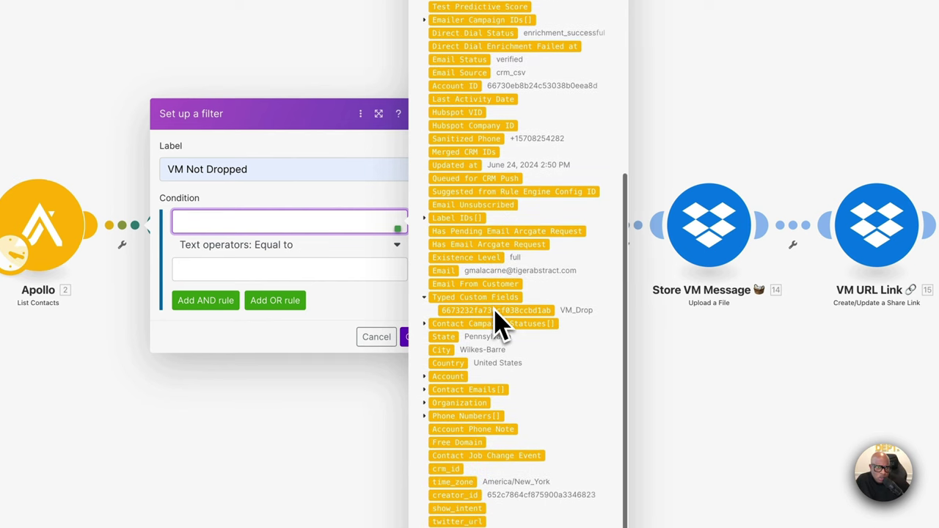
click(440, 219)
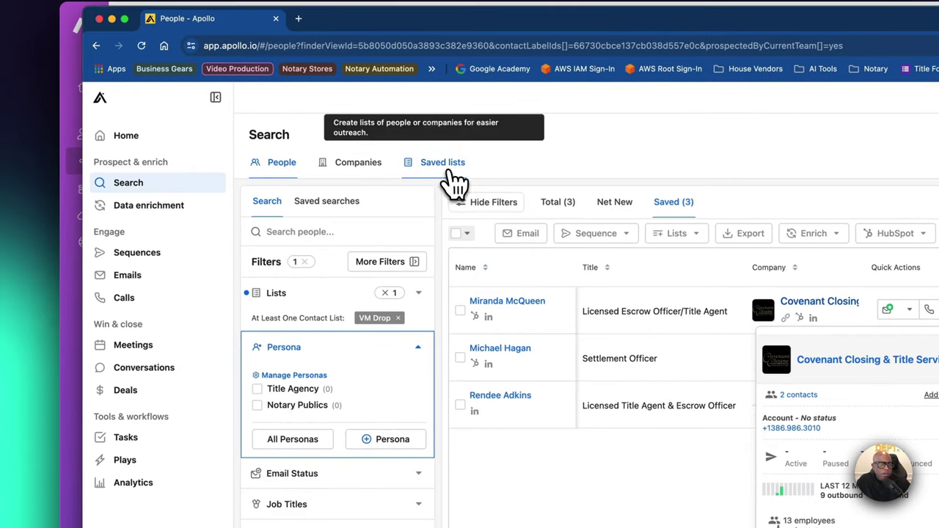
- Reopen the VM Drop list from Apollo's saved lists, highlight its contact label ID in the URL, and return to Make
click(443, 166)
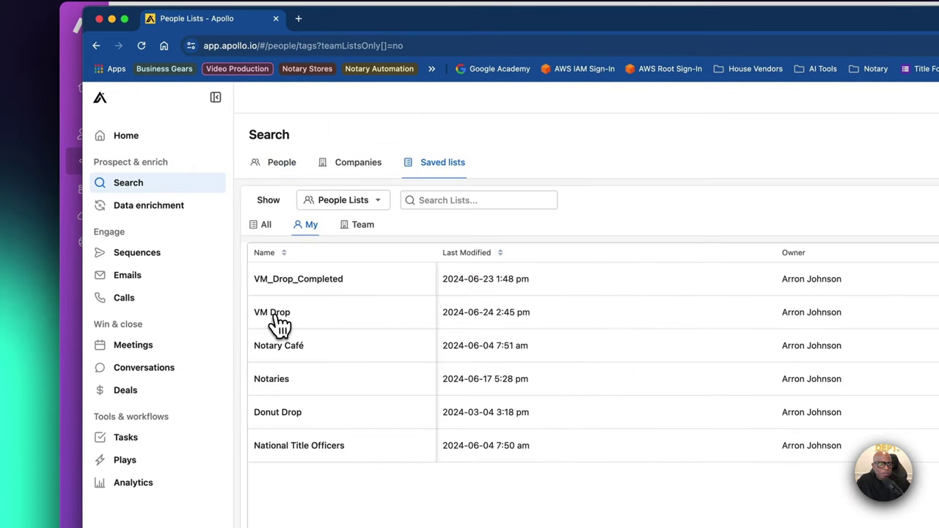
click(273, 315)
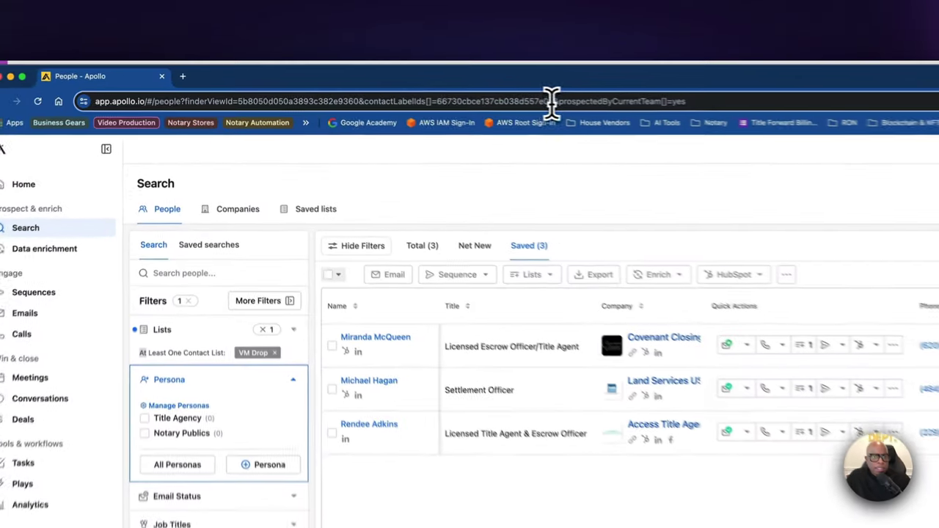
drag(388, 82, 371, 82)
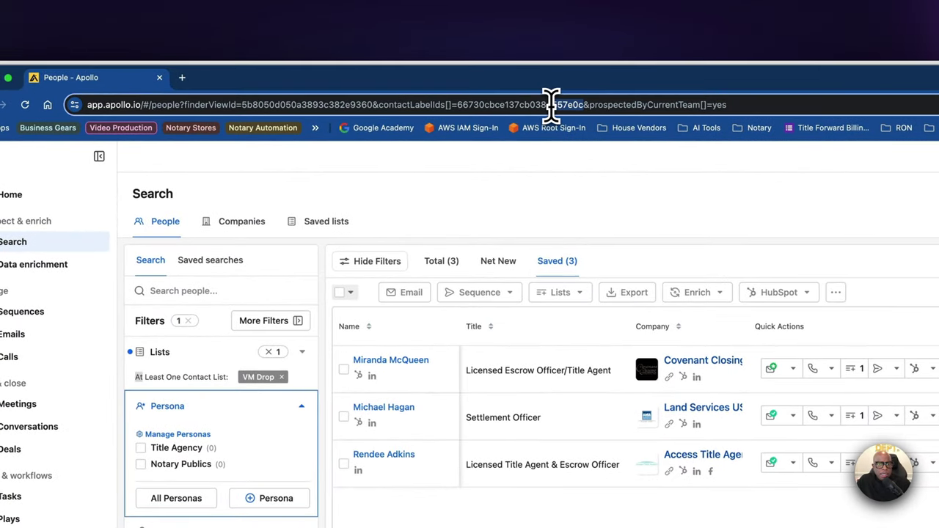
drag(552, 105, 459, 104)
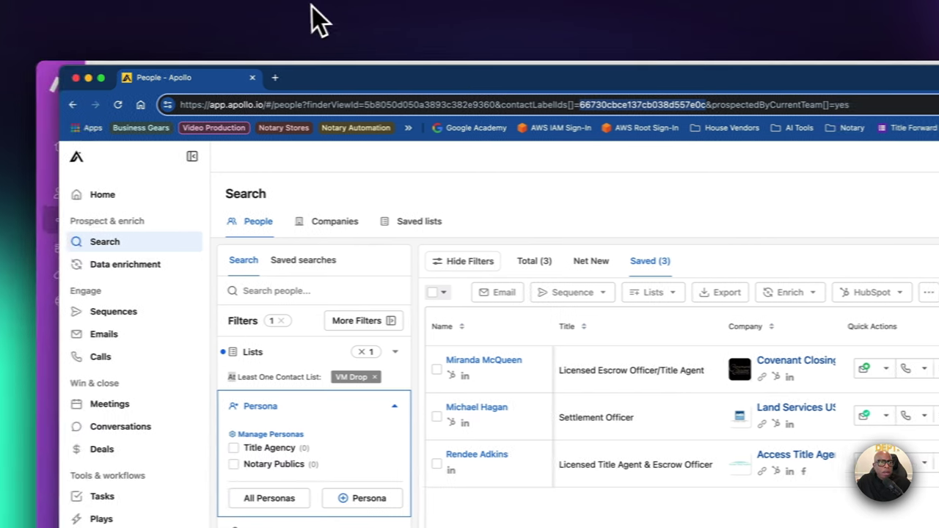
key(super+Tab)
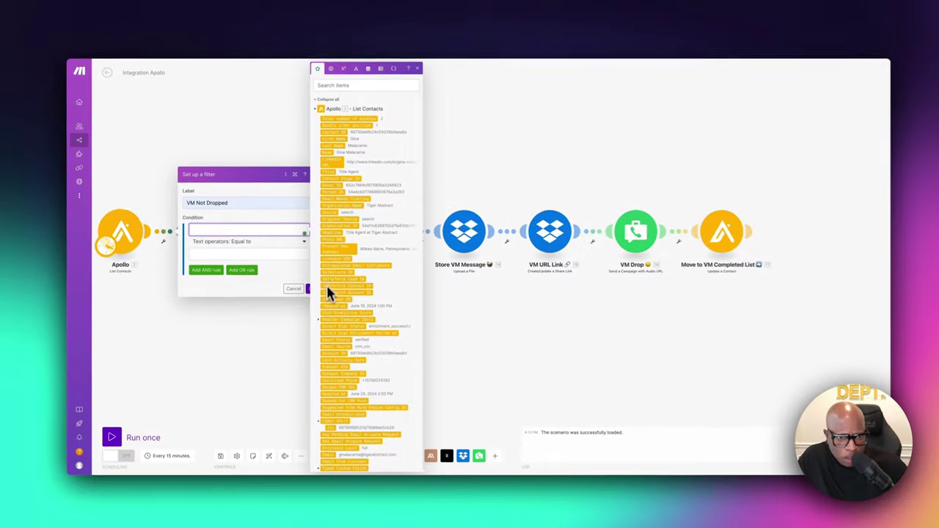
- Set the filter condition to Apollo Label IDs[ ] equal to 66730cbce137cb038d557e0c and save the filter
scroll(323, 300, down, 1)
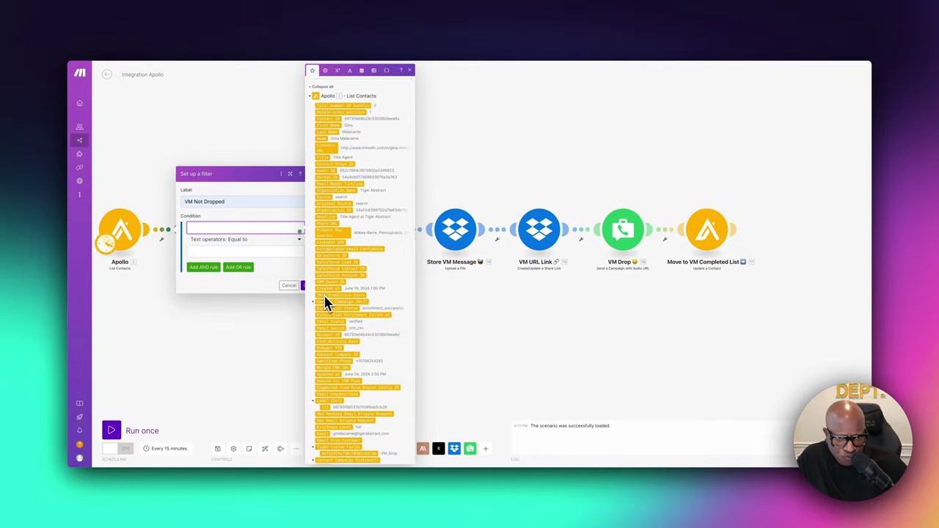
scroll(325, 297, down, 2)
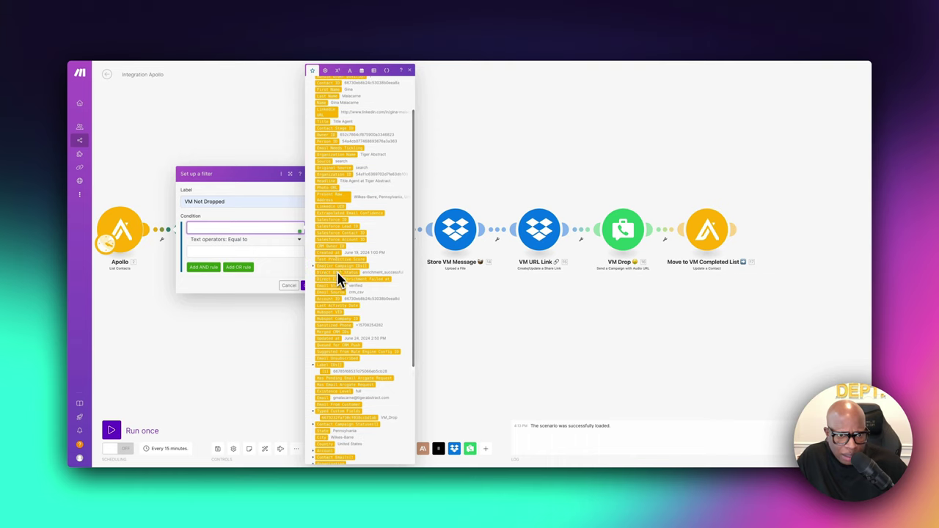
scroll(340, 278, down, 5)
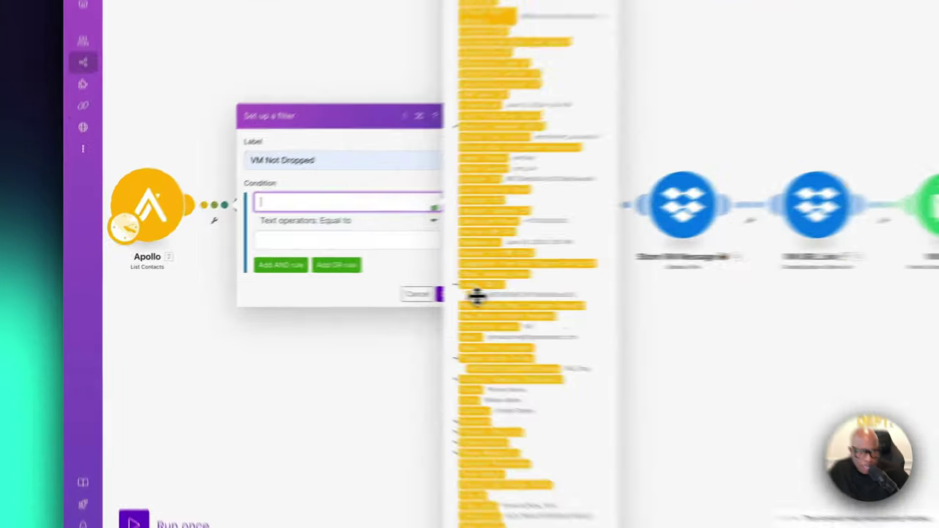
click(324, 286)
click(253, 252)
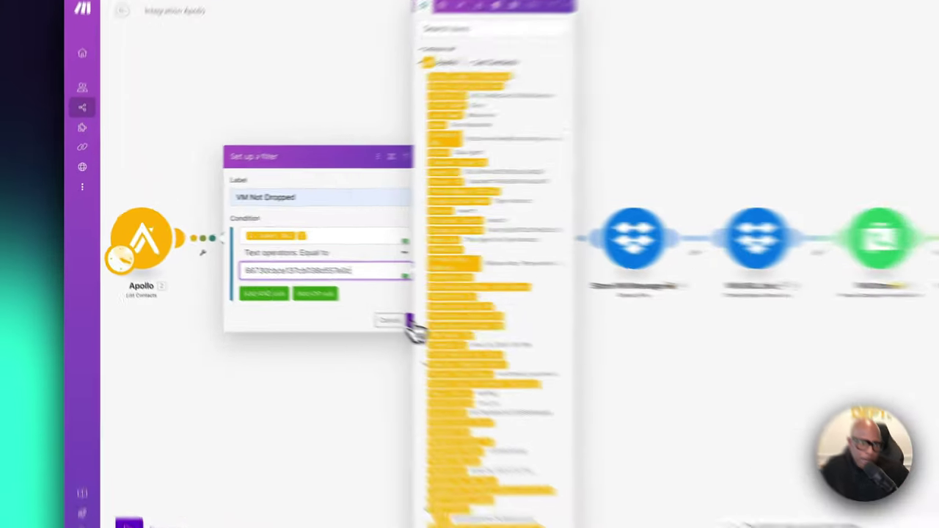
click(302, 283)
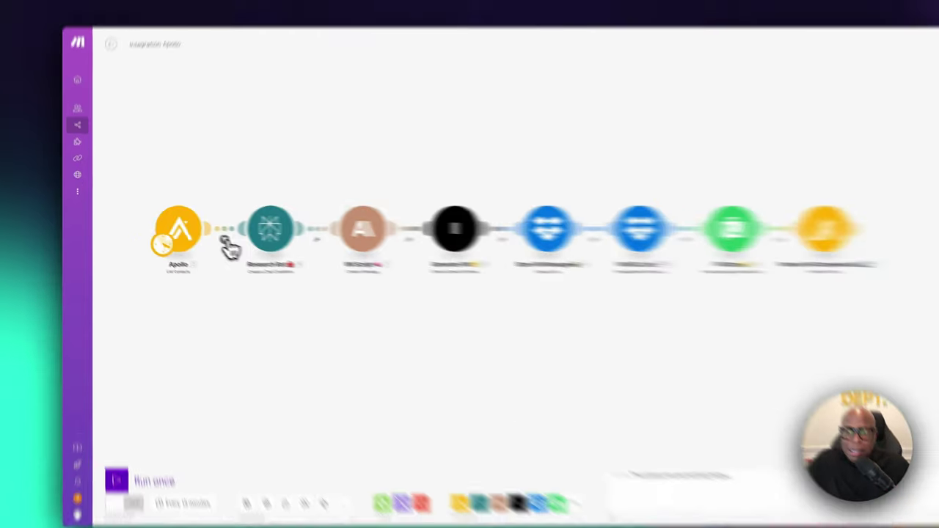
- Reopen the VM Not Dropped filter and compare its label ID with the VM Drop list's contact label ID in Apollo's page URL
click(202, 237)
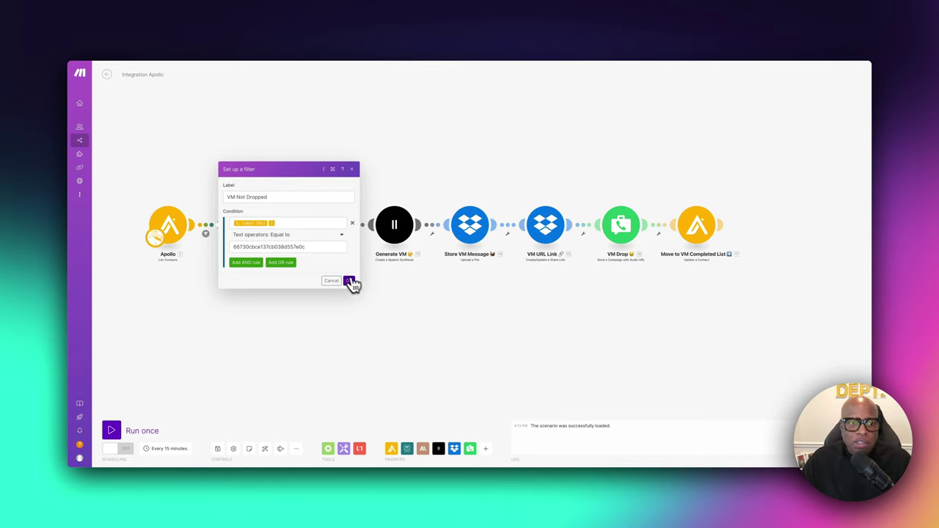
key(ctrl+Up)
click(335, 245)
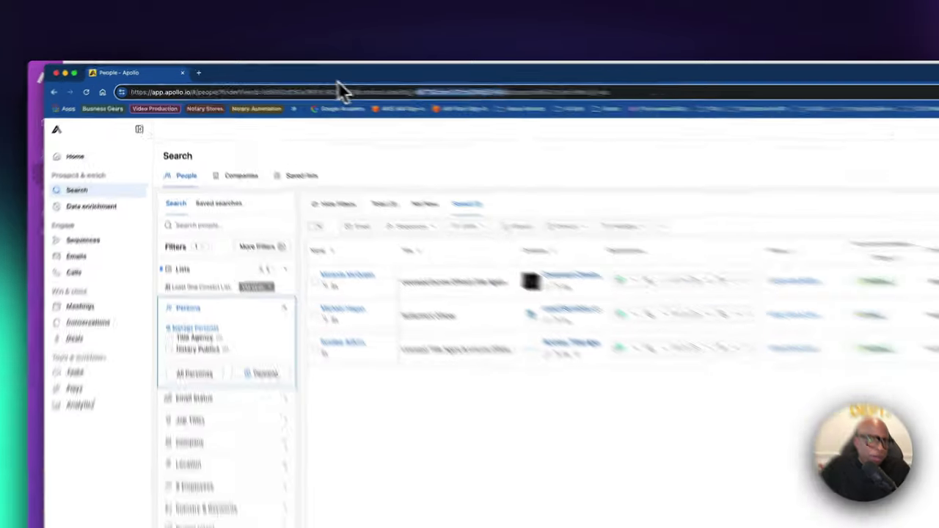
drag(281, 72, 345, 193)
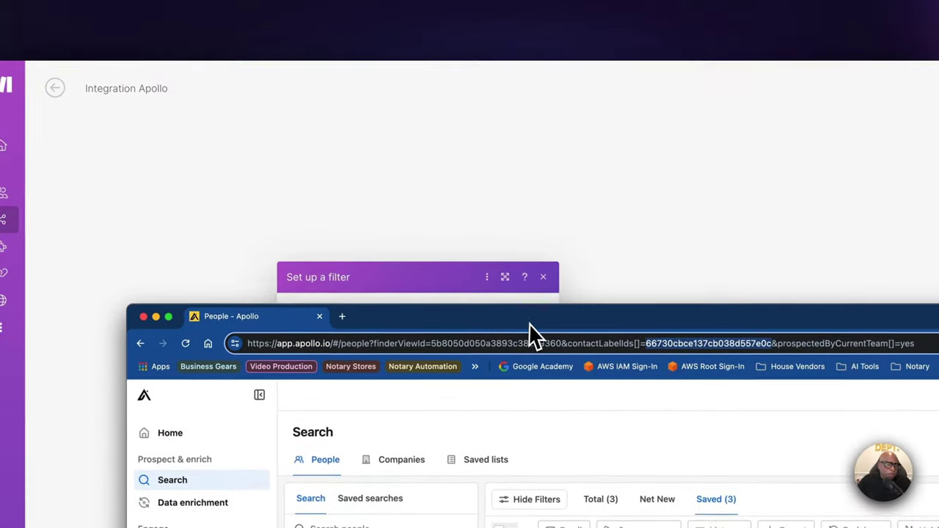
drag(530, 323, 500, 424)
click(376, 302)
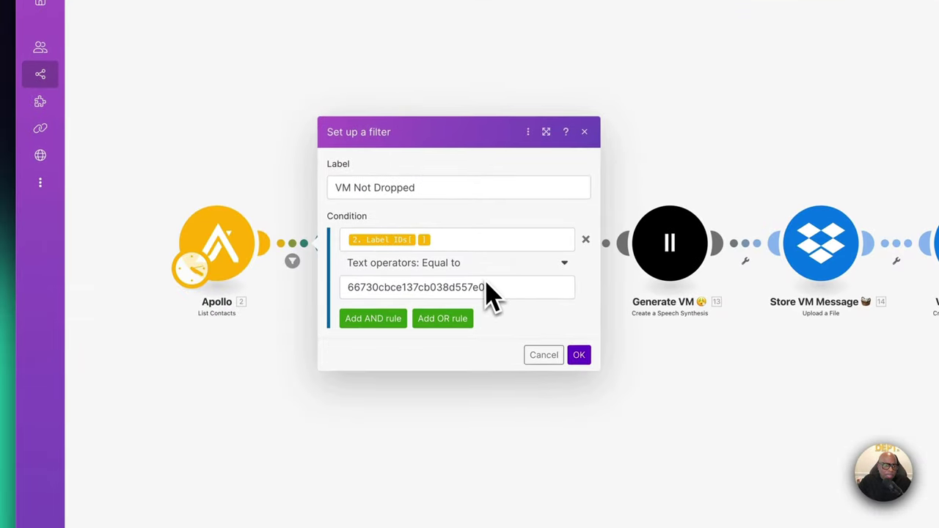
- Change the filter's text operator to Not equal to and clear the comparison label ID
click(569, 273)
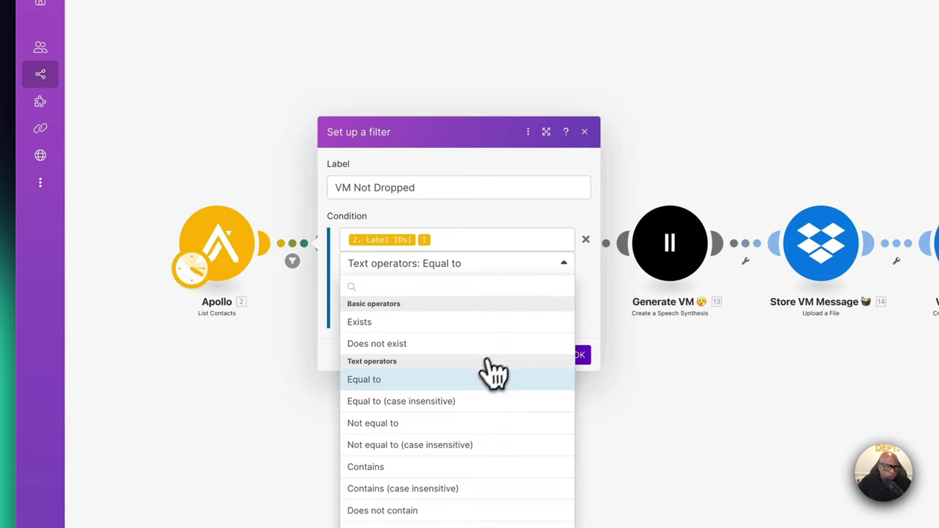
click(444, 422)
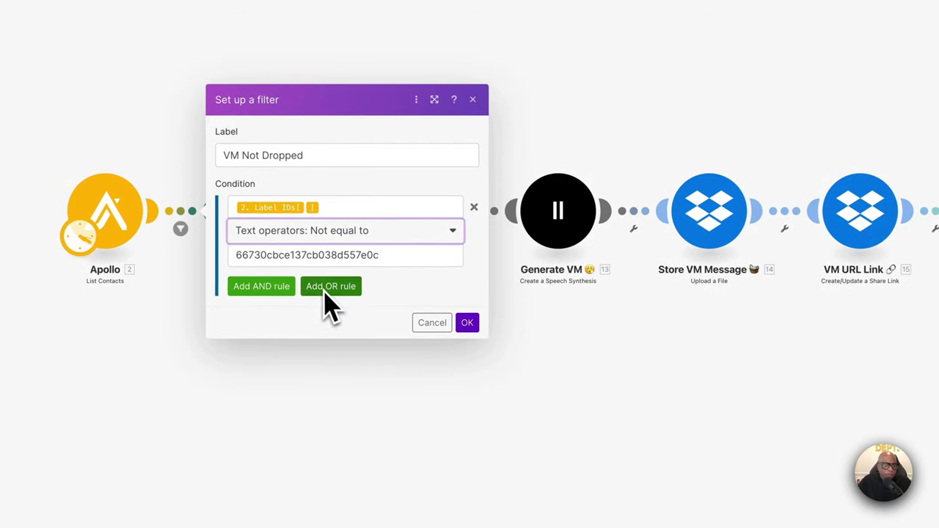
double_click(388, 255)
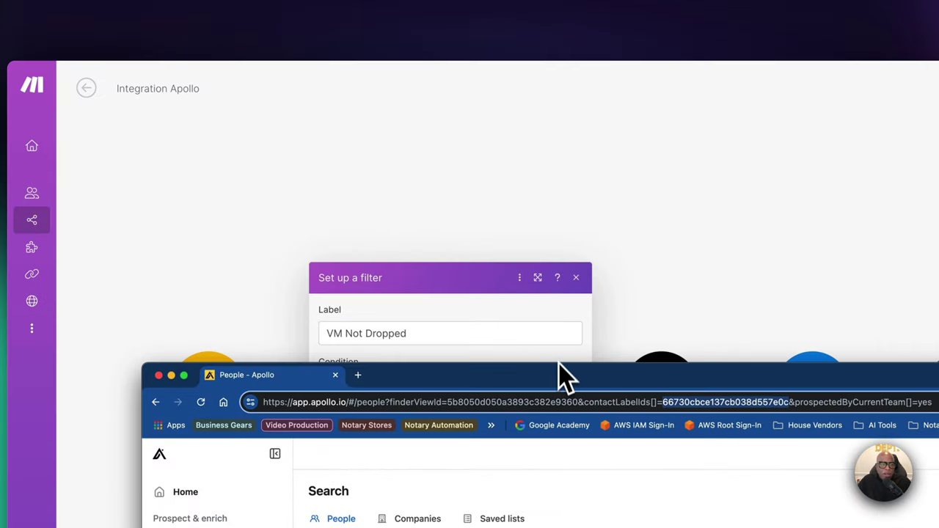
- Switch to Apollo, open the VM_Drop_Completed saved list and copy its contact label ID from the page URL
drag(565, 378, 524, 59)
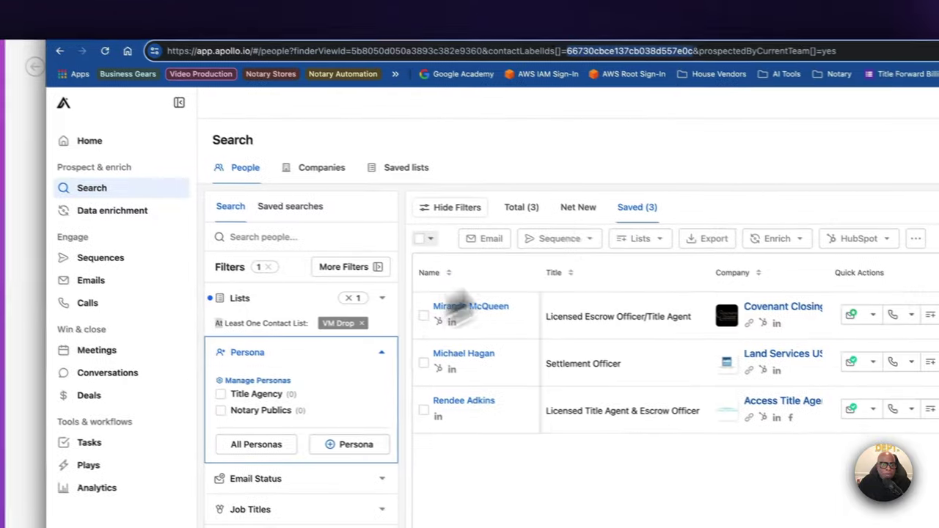
click(406, 167)
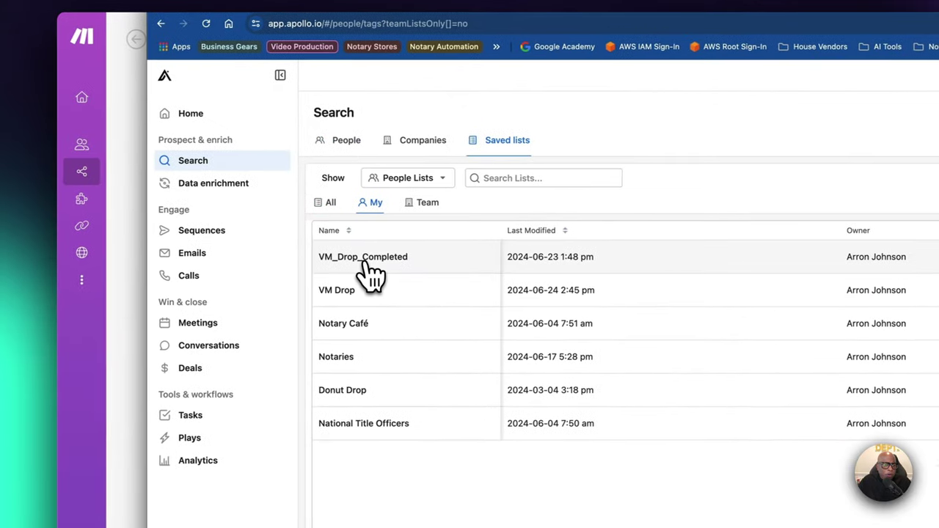
click(242, 278)
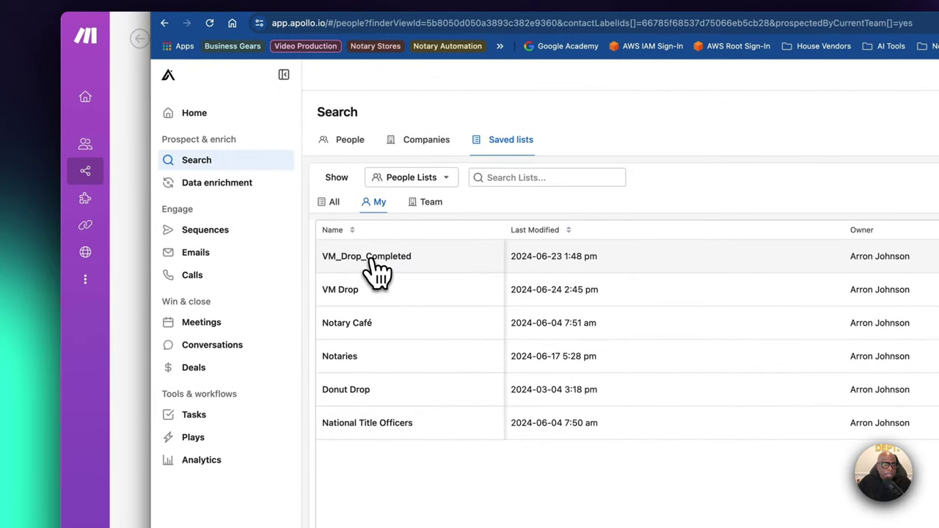
click(375, 269)
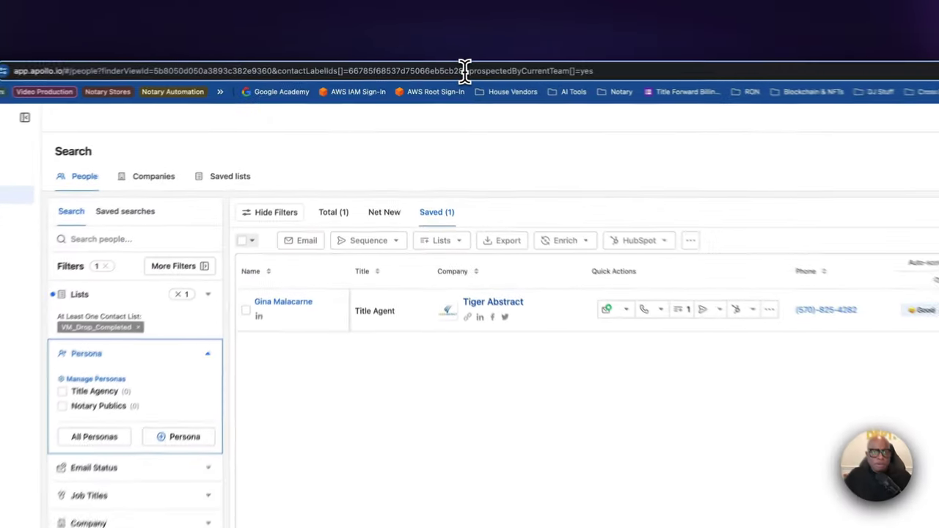
drag(423, 66, 347, 72)
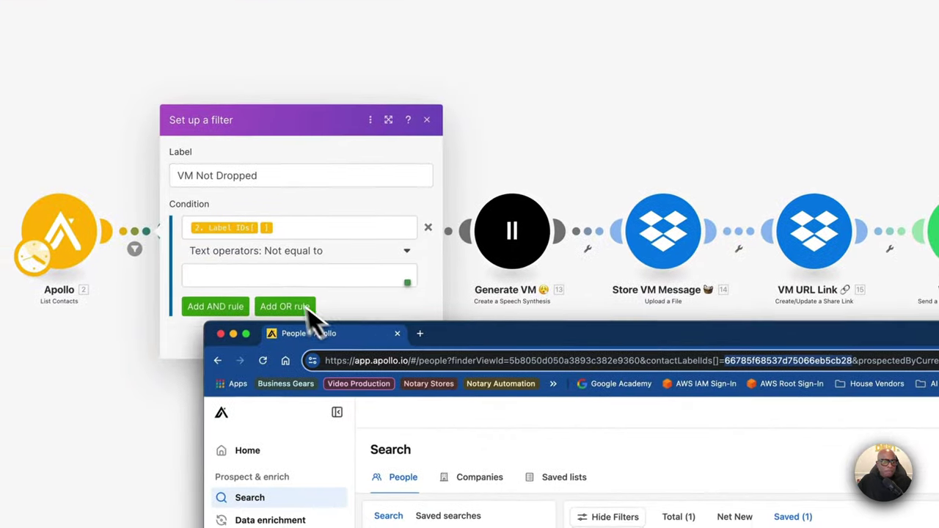
- Set the filter's comparison value to 66785f68537d75066eb5cb28 in Make, save the filter, and reopen it for a check
click(286, 275)
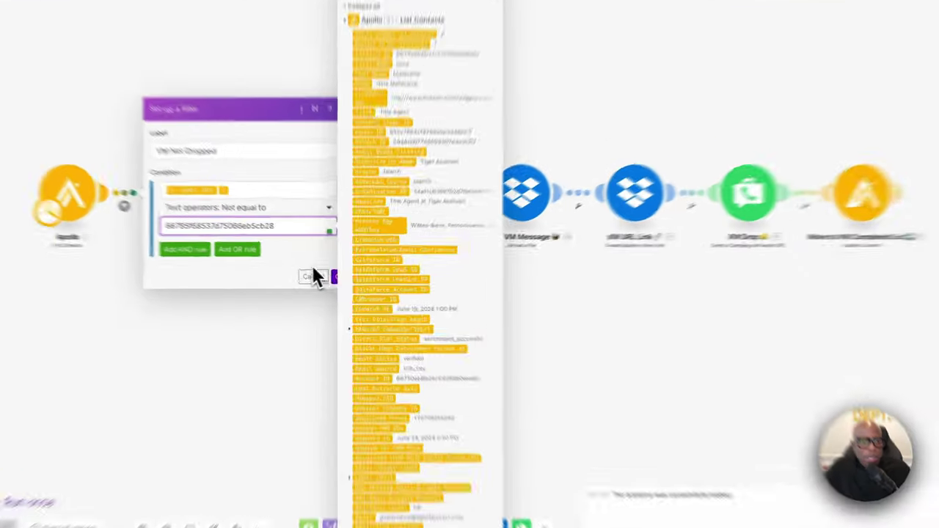
click(318, 270)
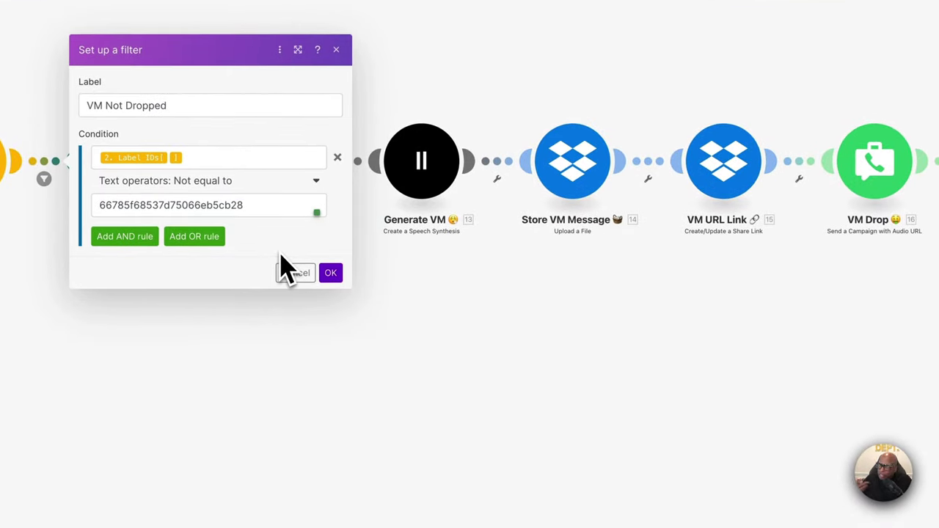
click(331, 272)
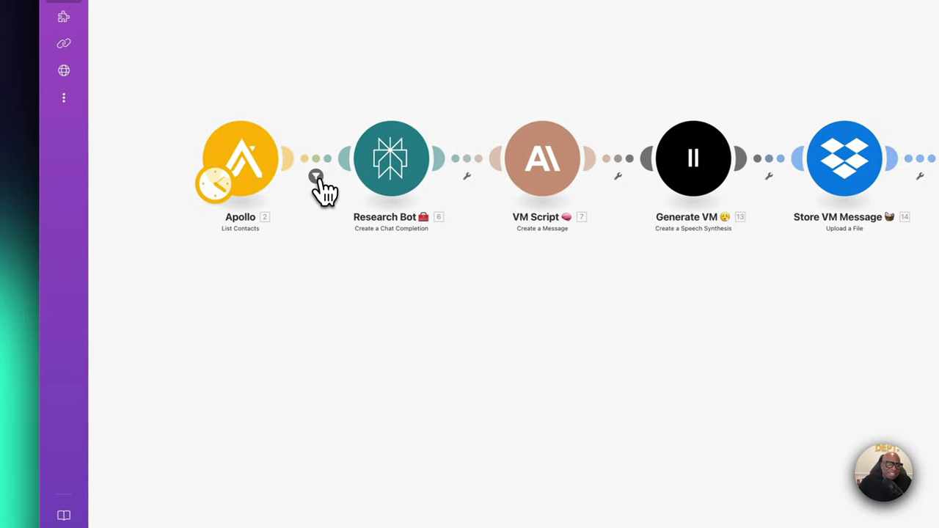
click(316, 177)
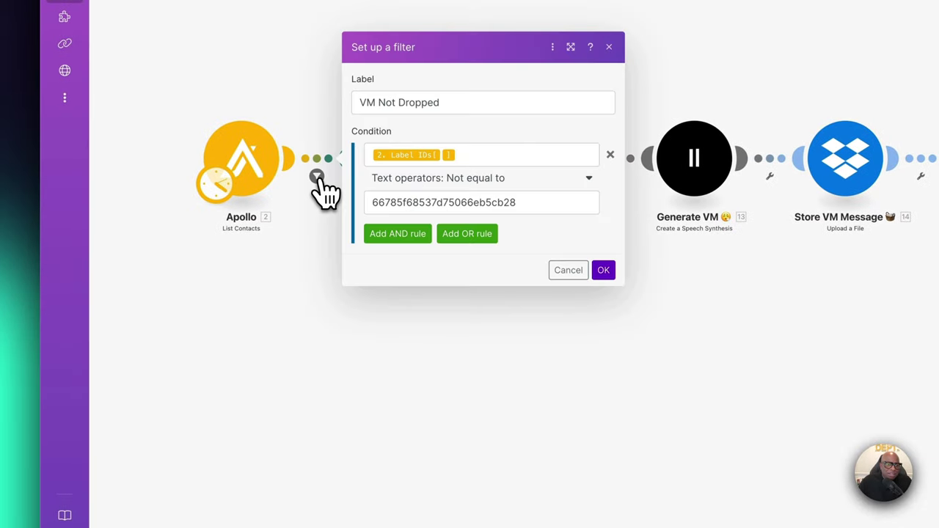
click(603, 270)
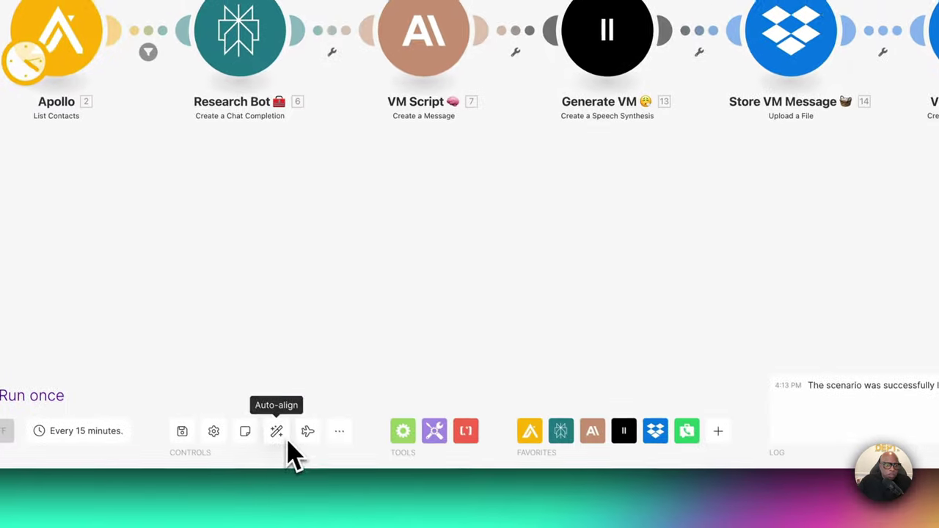
- Review the settings of the Move to VM Completed List and VM Drop modules, closing each one
scroll(550, 258, down, 2)
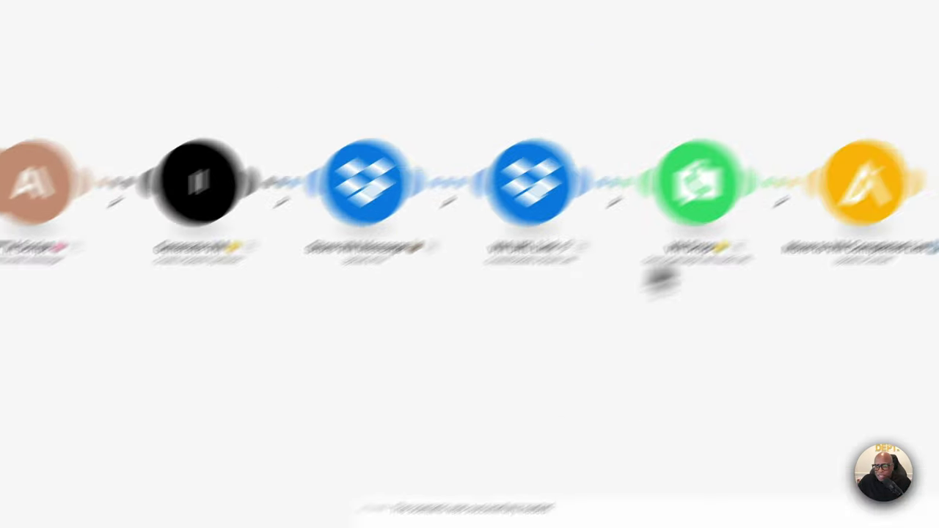
scroll(462, 265, down, 1)
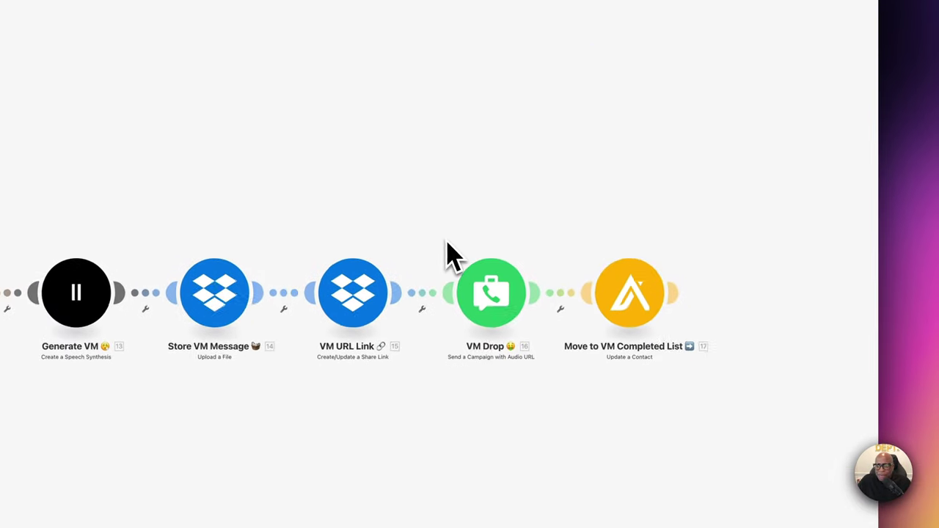
click(622, 309)
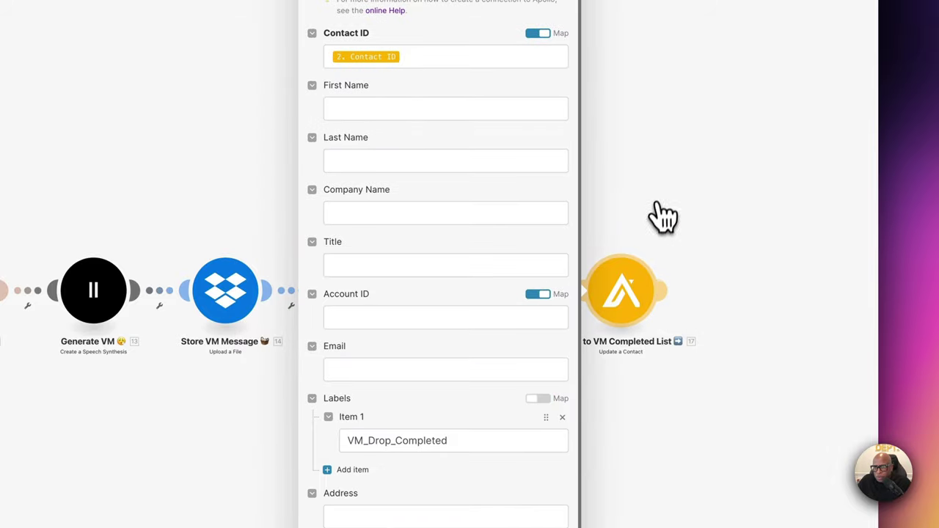
click(598, 79)
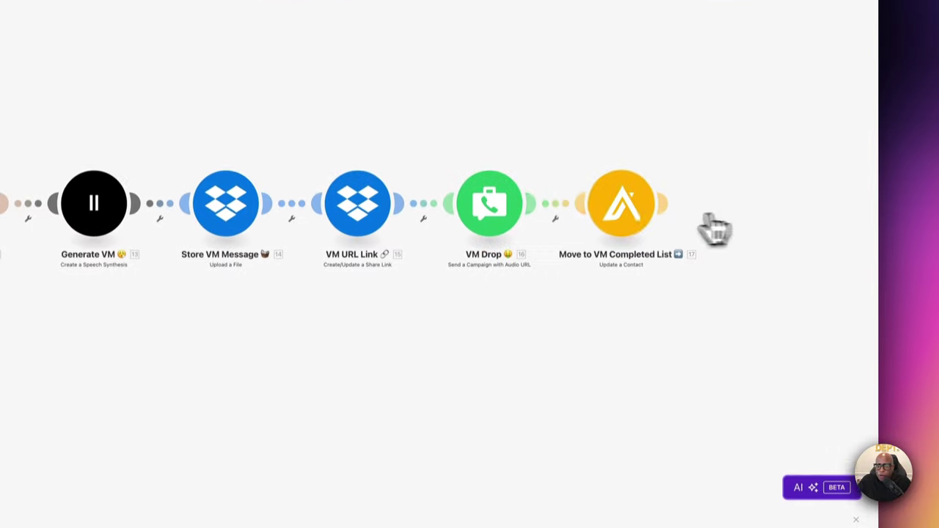
click(505, 215)
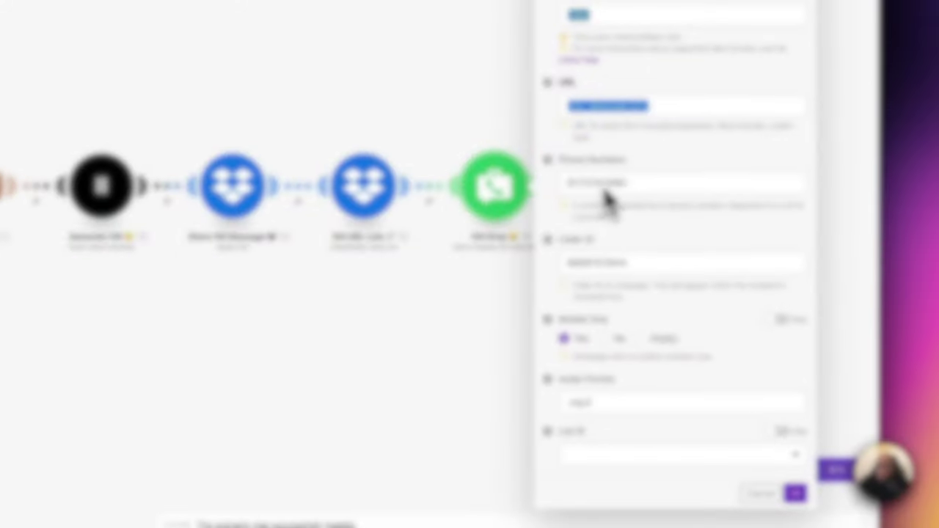
click(695, 267)
click(792, 493)
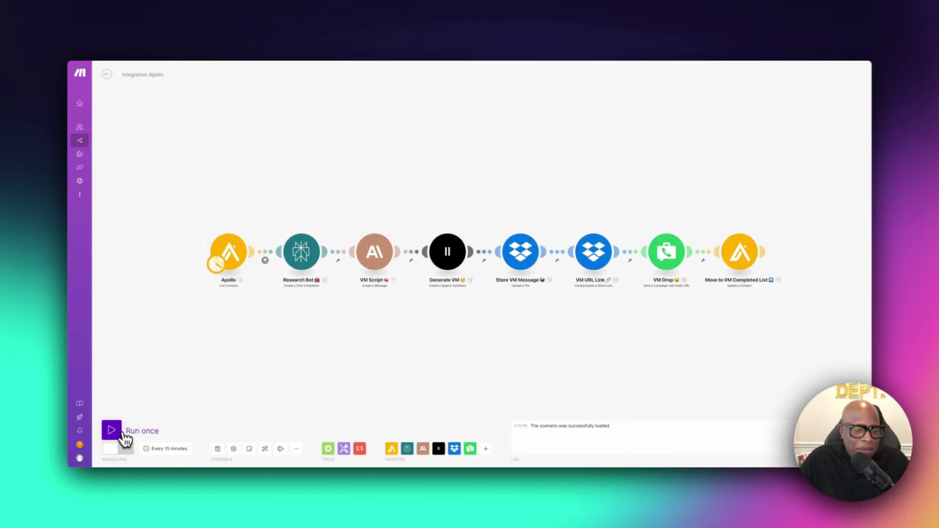
- Glance at the open Apollo window, return to Make and run the scenario once
key(ctrl+Up)
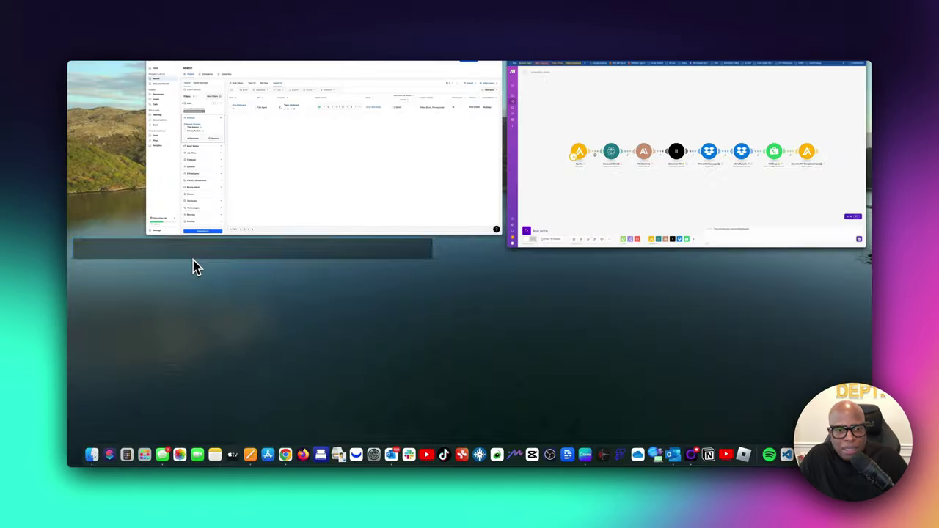
key(ctrl+Up)
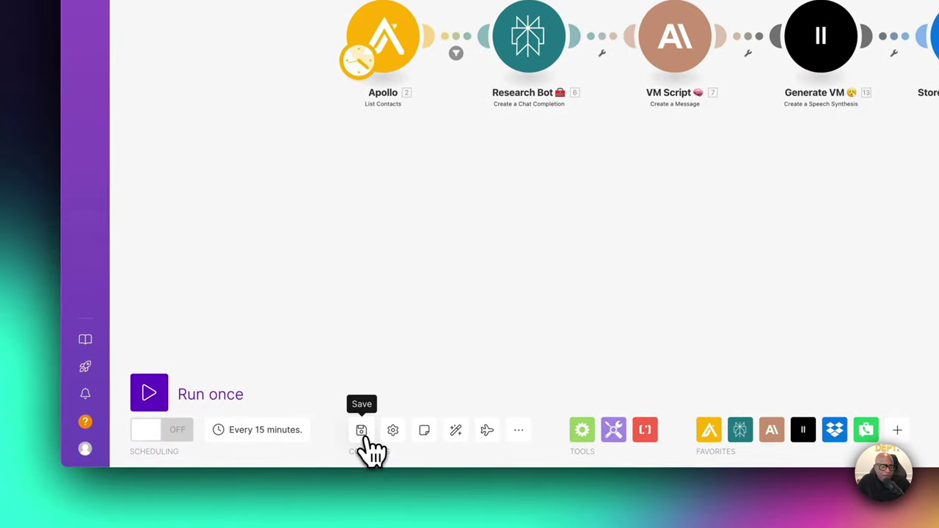
click(155, 402)
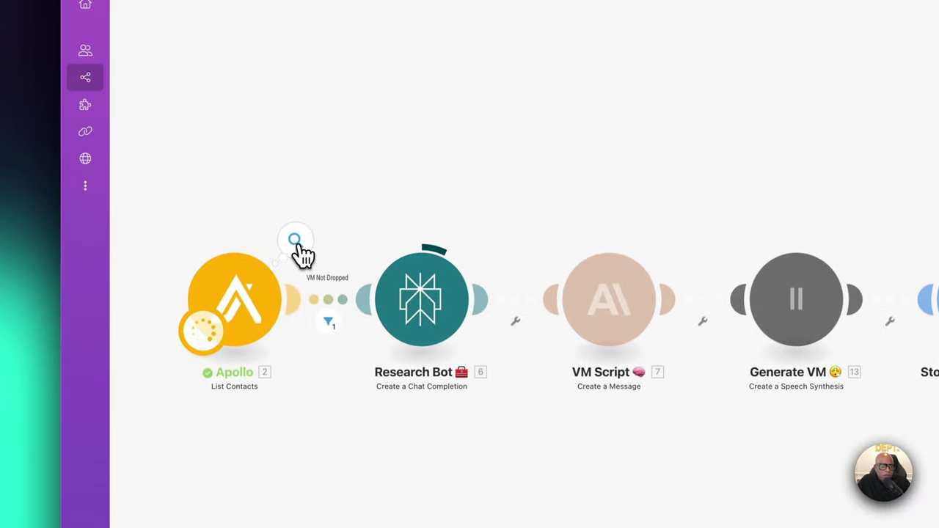
- Inspect the run's output bundle for Apollo List Contacts and the operation details for Research Bot
click(297, 245)
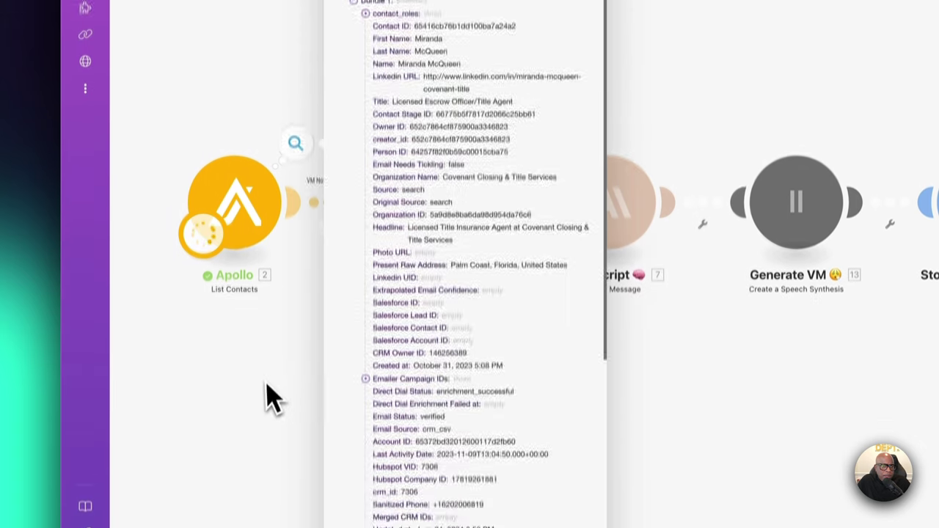
click(268, 491)
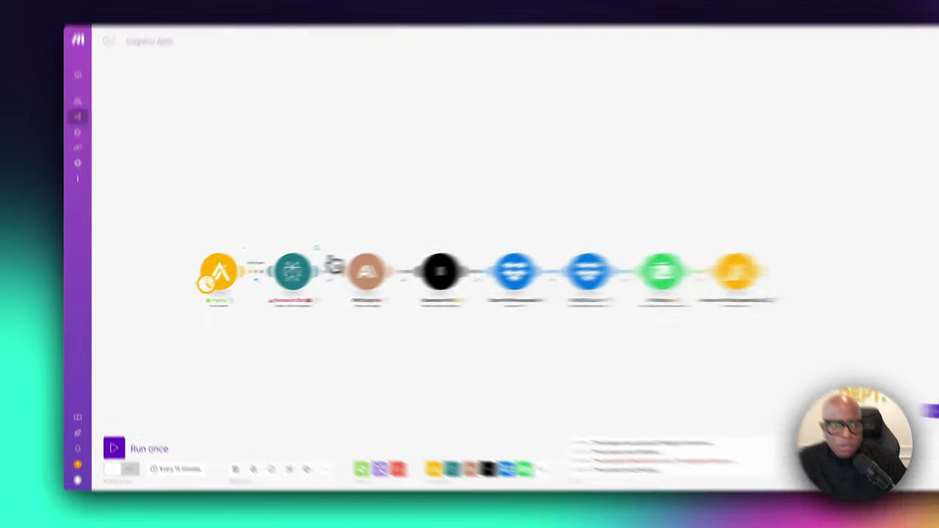
click(288, 256)
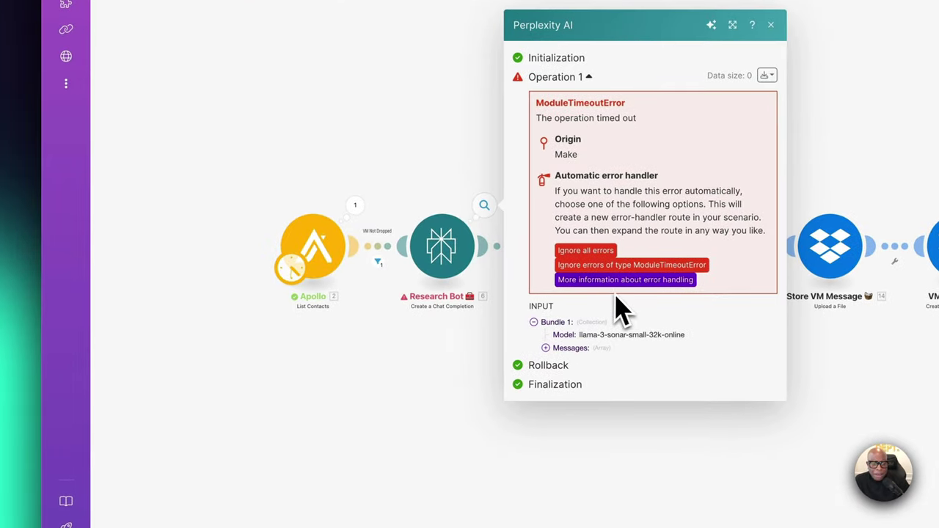
click(485, 378)
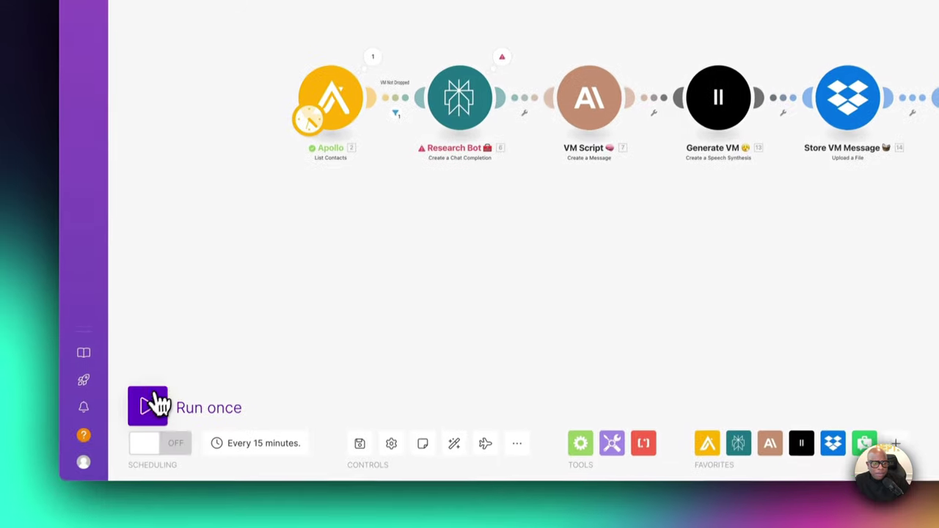
- Run the Make scenario once again, expand the Research Bot output's message content, and close the operation details
click(132, 509)
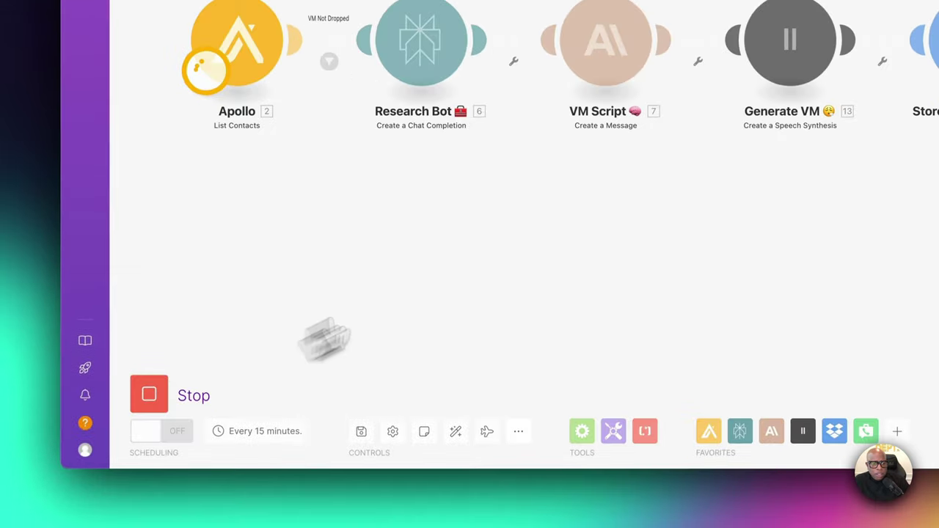
scroll(541, 220, down, 2)
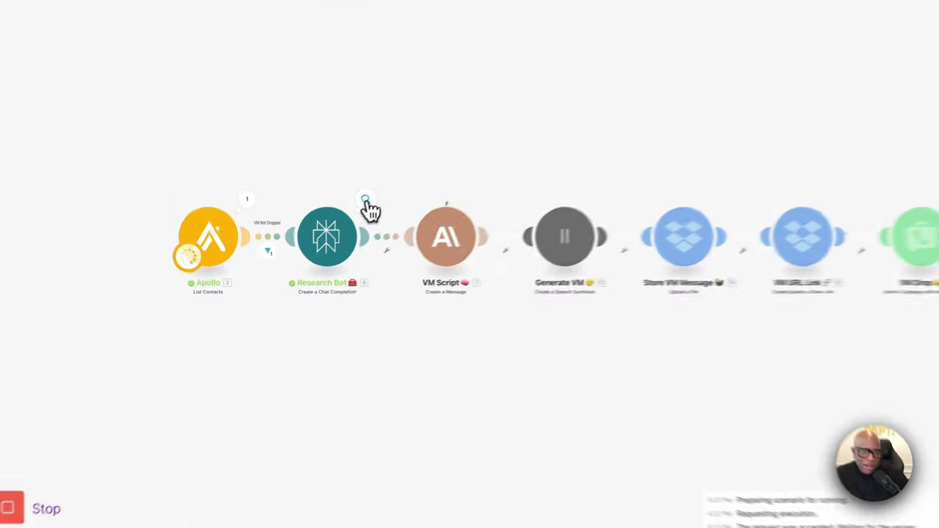
click(318, 254)
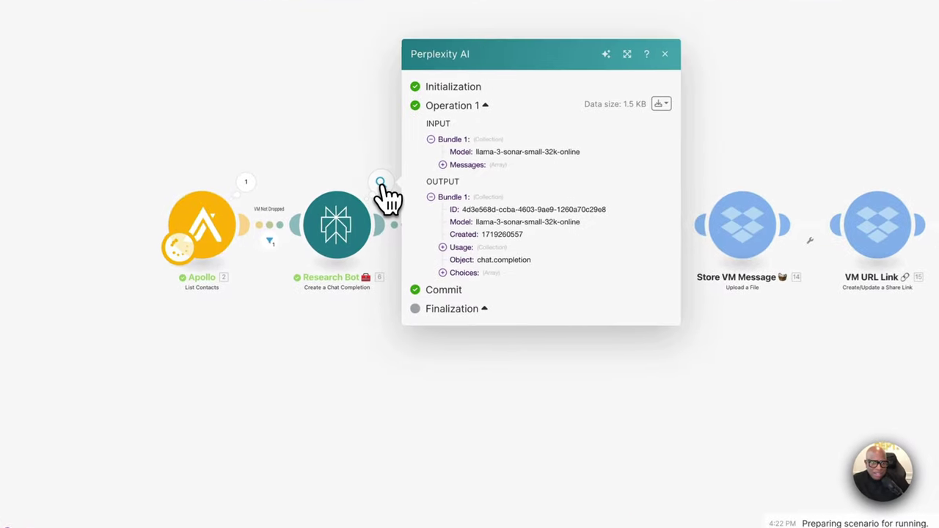
click(444, 270)
click(456, 280)
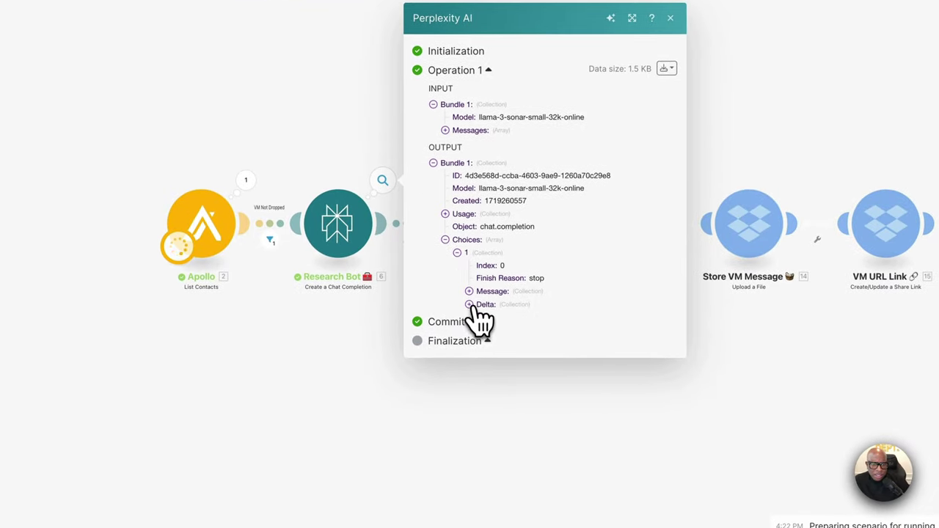
click(469, 291)
click(480, 303)
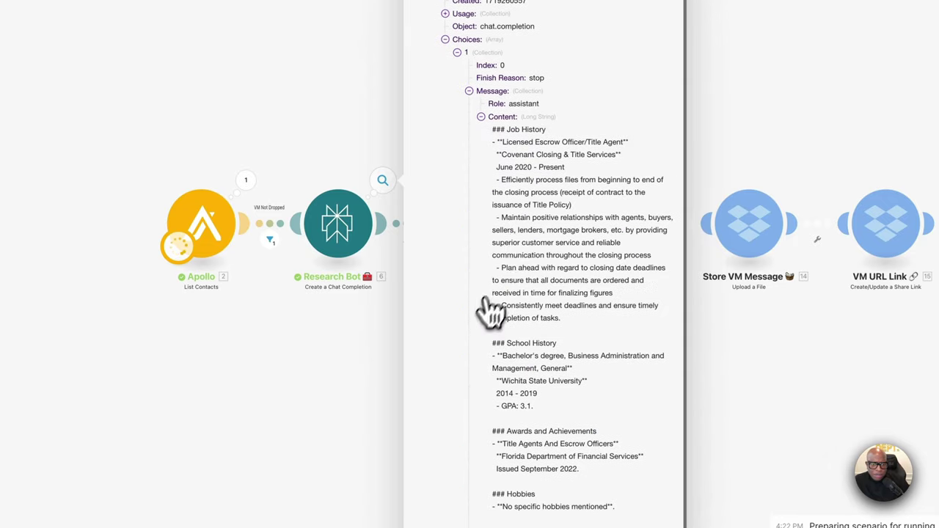
click(637, 317)
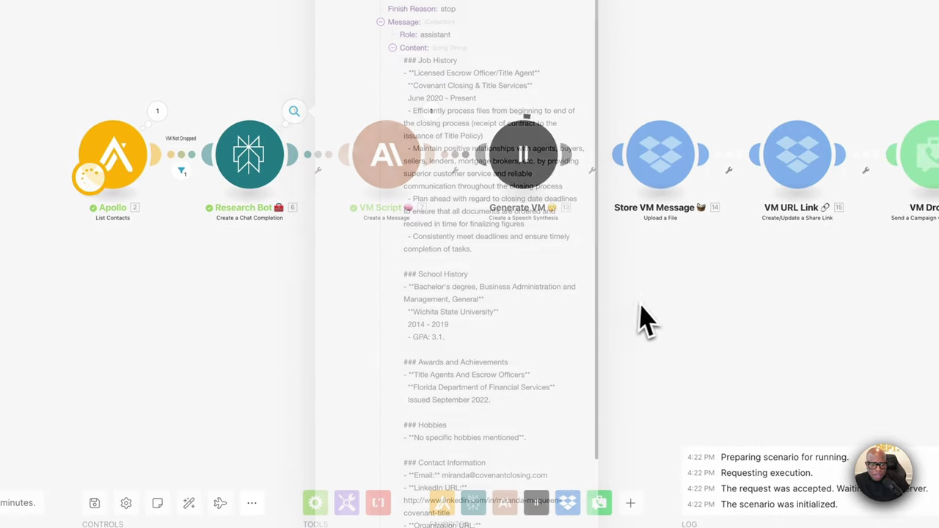
- Reopen the Research Bot's operation details and read its generated message content down to the contact information
click(295, 111)
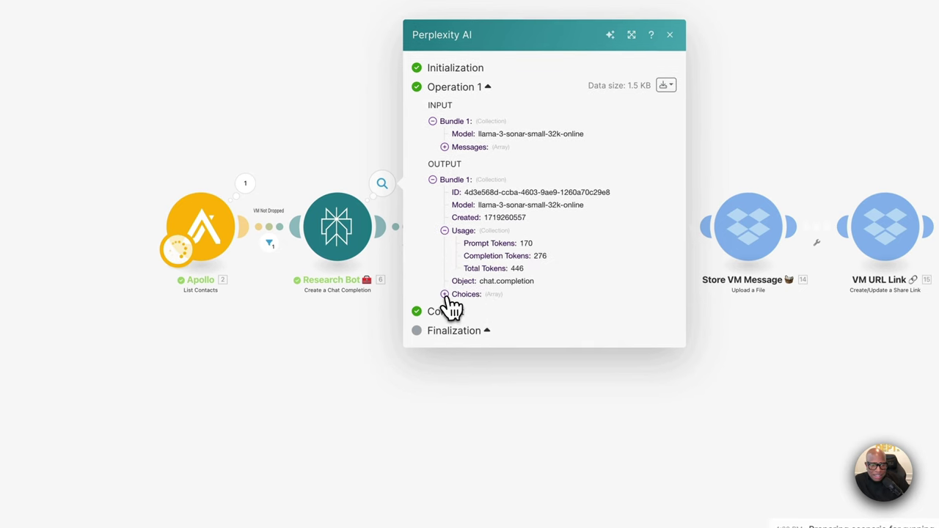
click(445, 295)
click(457, 301)
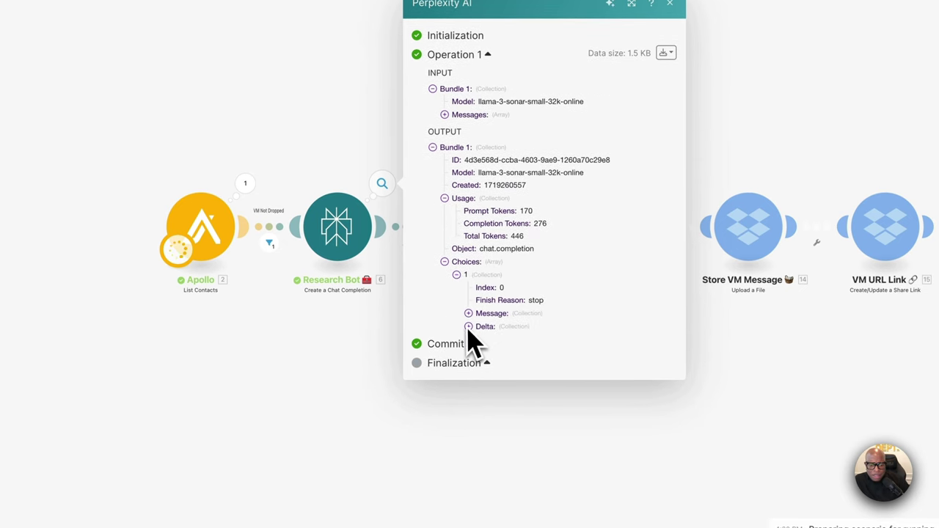
click(472, 328)
click(474, 303)
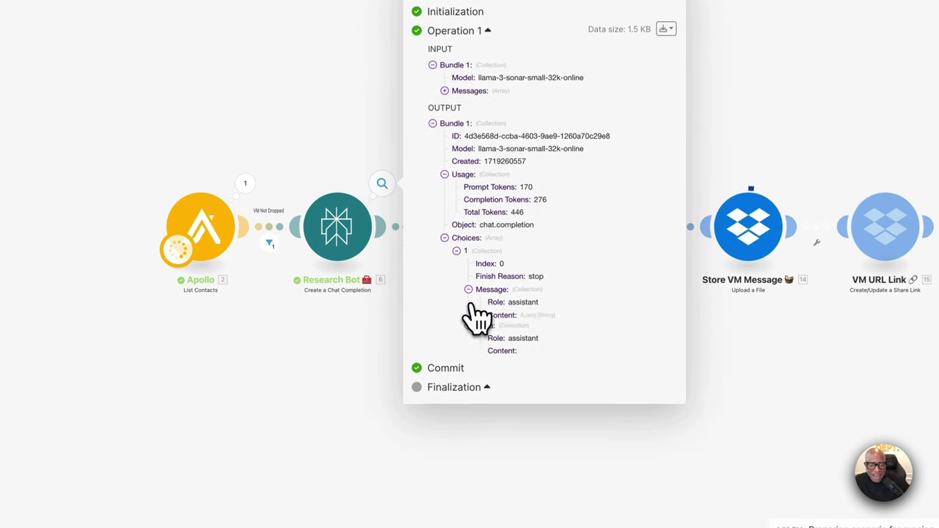
click(483, 314)
scroll(524, 336, down, 3)
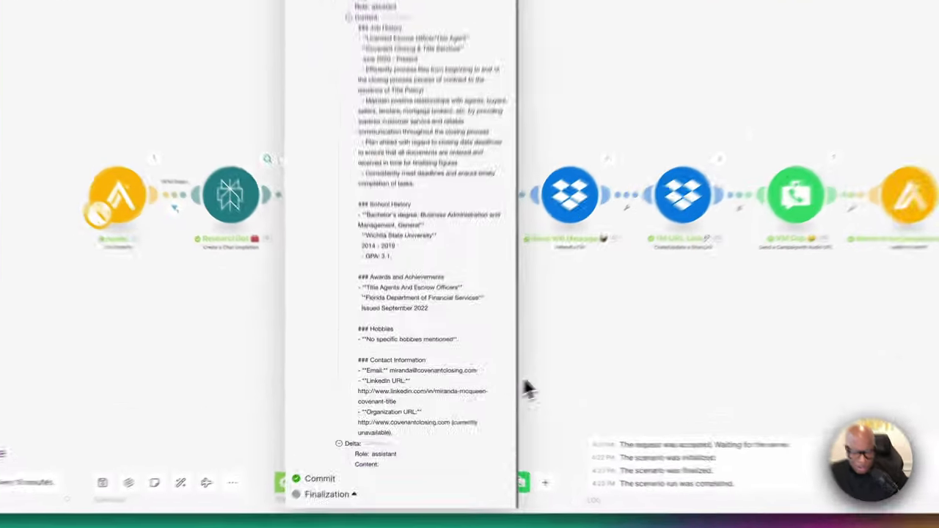
click(491, 384)
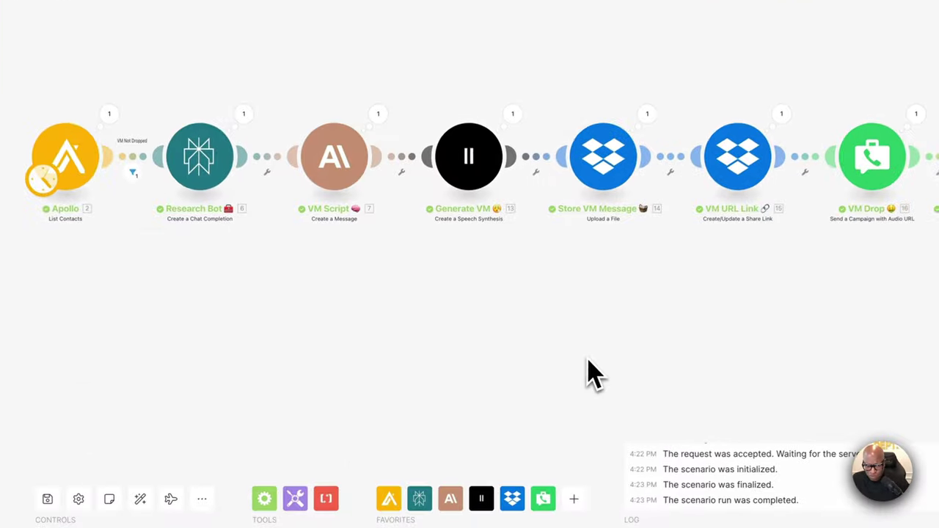
- Inspect the VM Script module's text response and the Move to VM Completed List module's run output
click(378, 115)
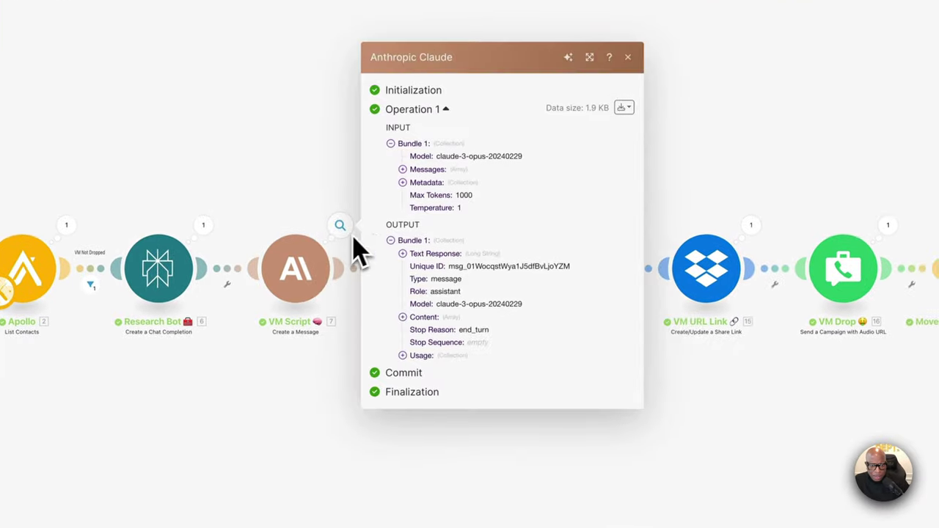
click(402, 253)
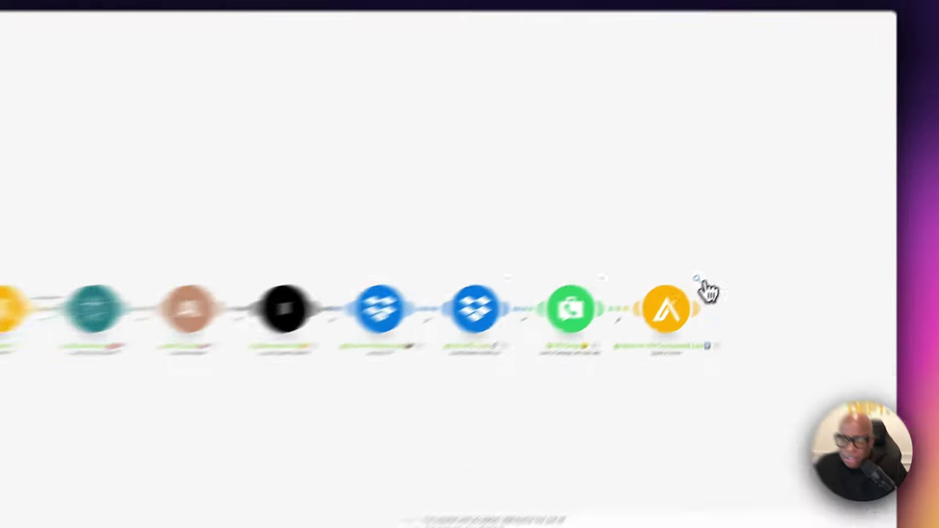
click(729, 254)
click(674, 245)
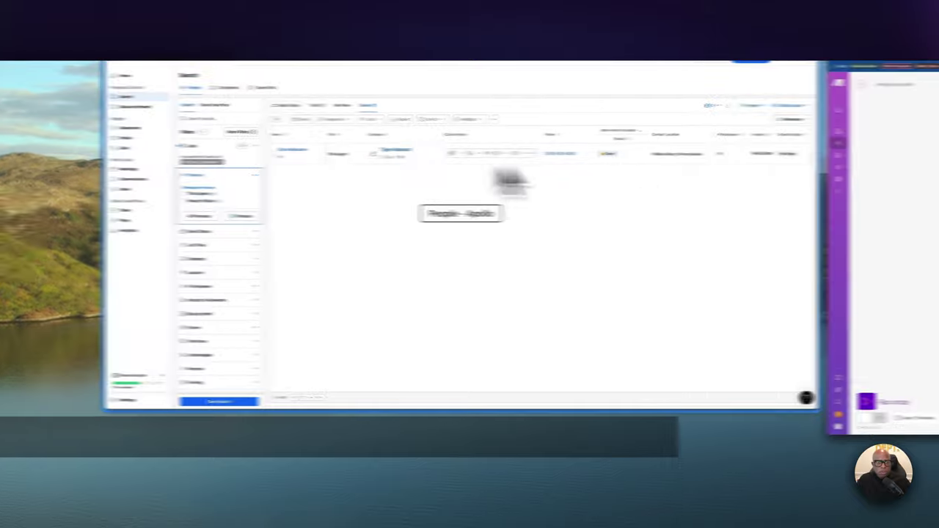
- Switch to Apollo and check the contacts in the VM_Drop_Completed and VM Drop saved lists
click(512, 182)
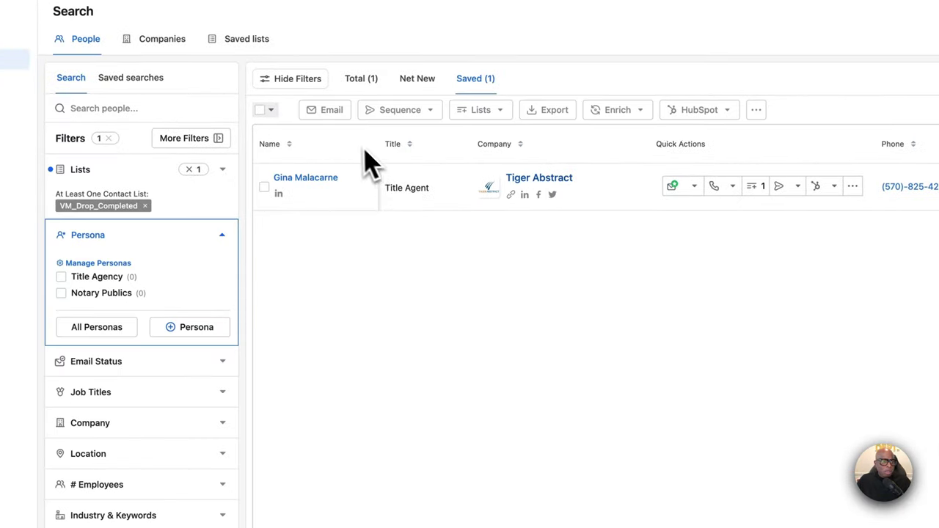
click(246, 39)
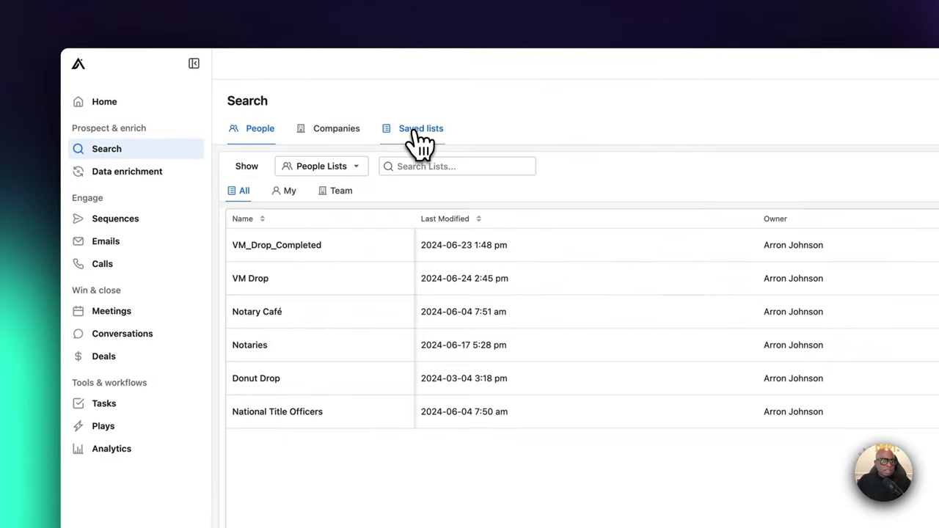
click(267, 248)
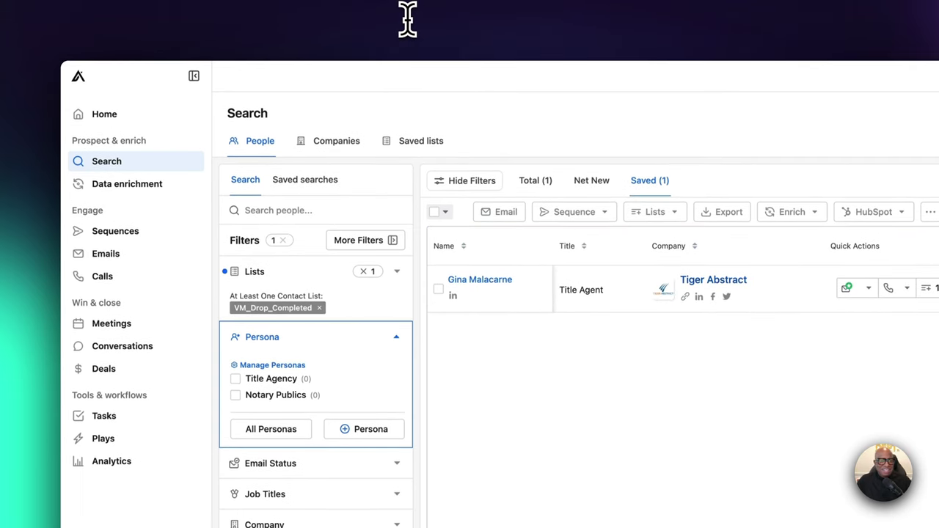
key(Return)
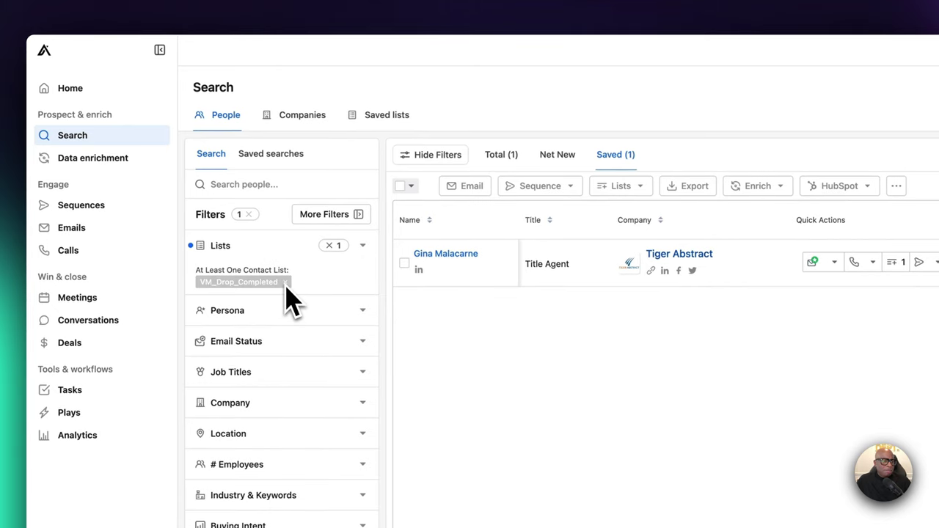
click(371, 116)
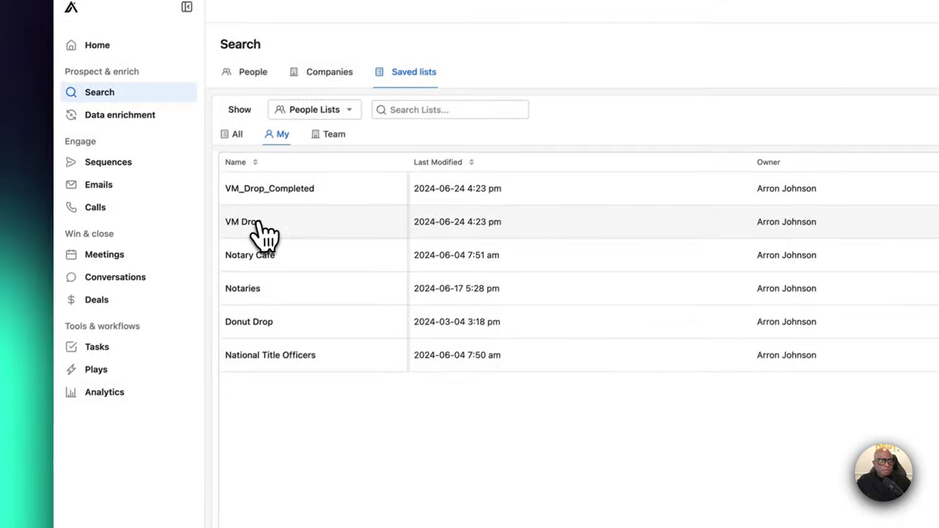
click(191, 258)
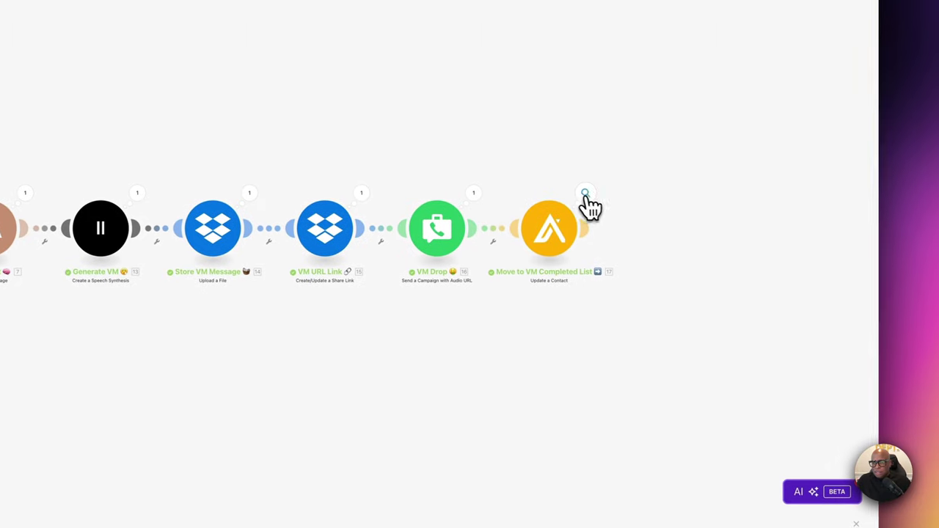
- Return to Make and check the Move to VM Completed List module's output bundle and its Labels setting
click(586, 195)
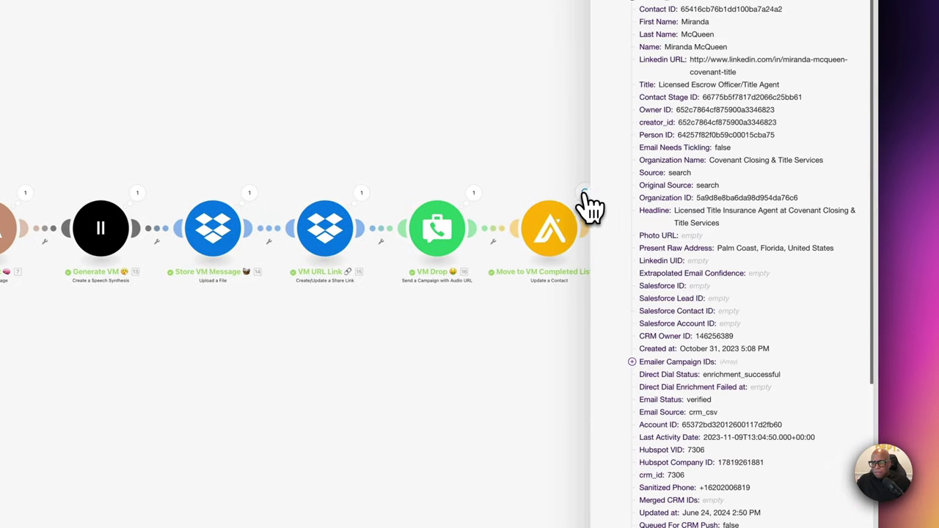
click(560, 192)
click(551, 232)
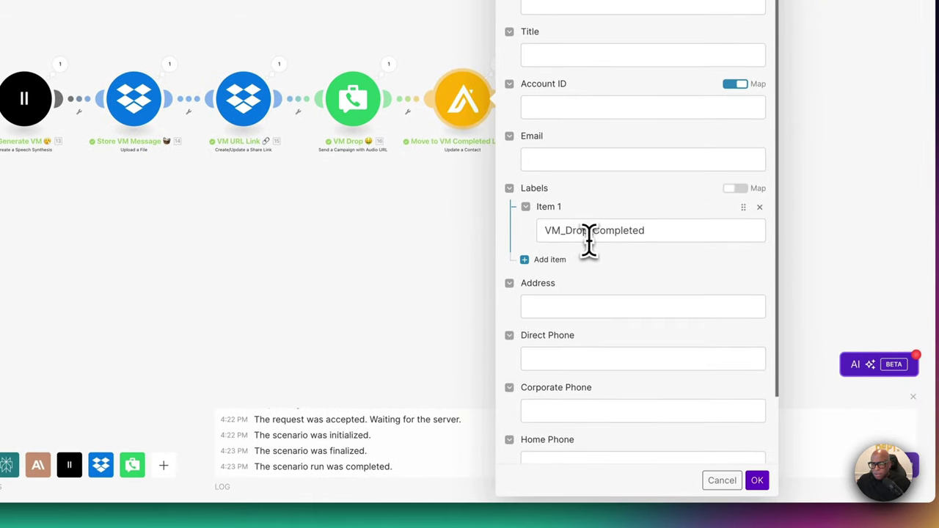
click(661, 234)
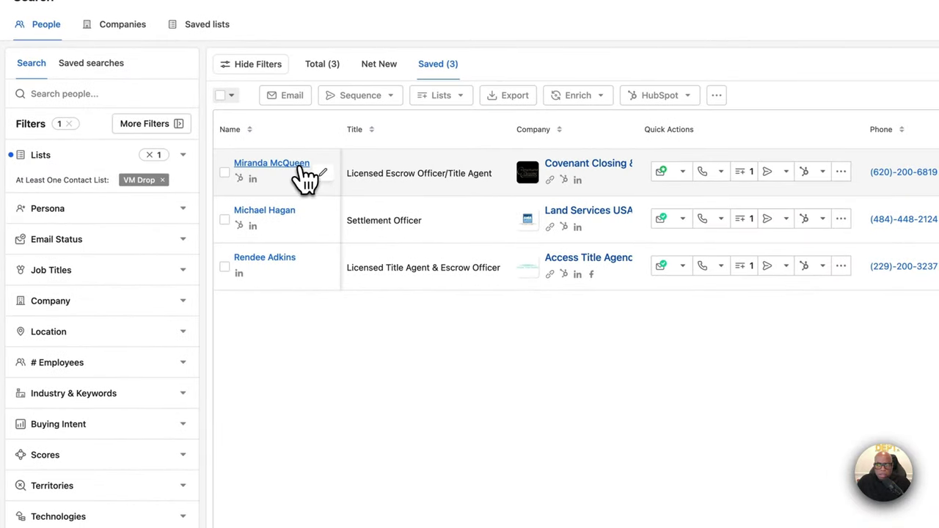
- In Apollo, view the first VM Drop contact's record, and check the saved VM_Drop_Completed list
click(300, 167)
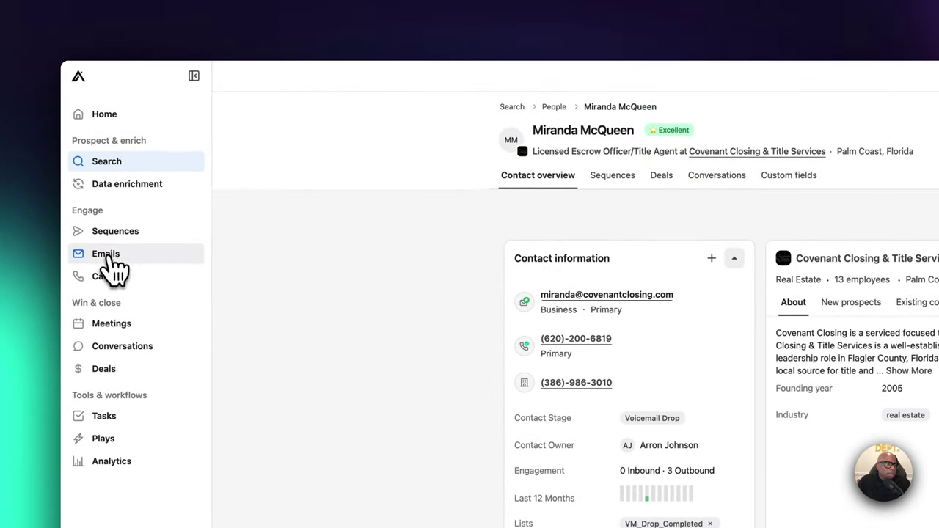
click(113, 236)
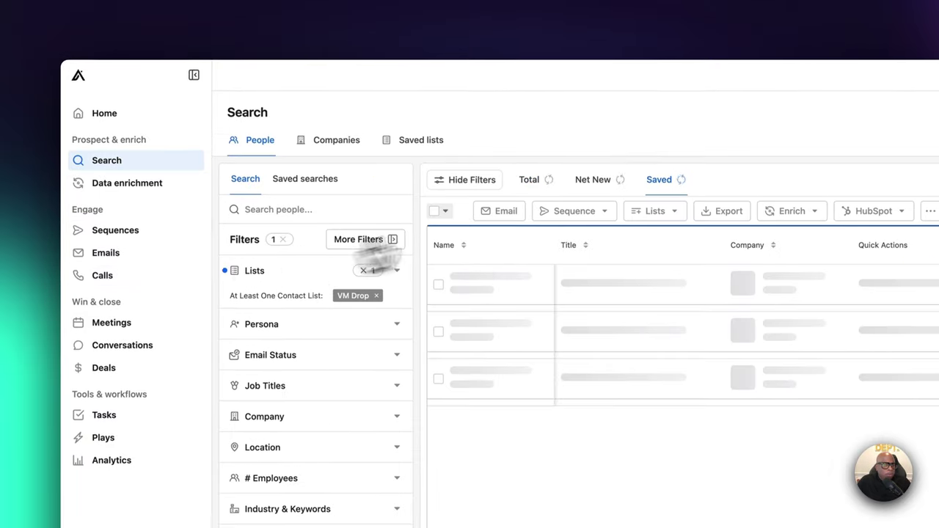
click(424, 135)
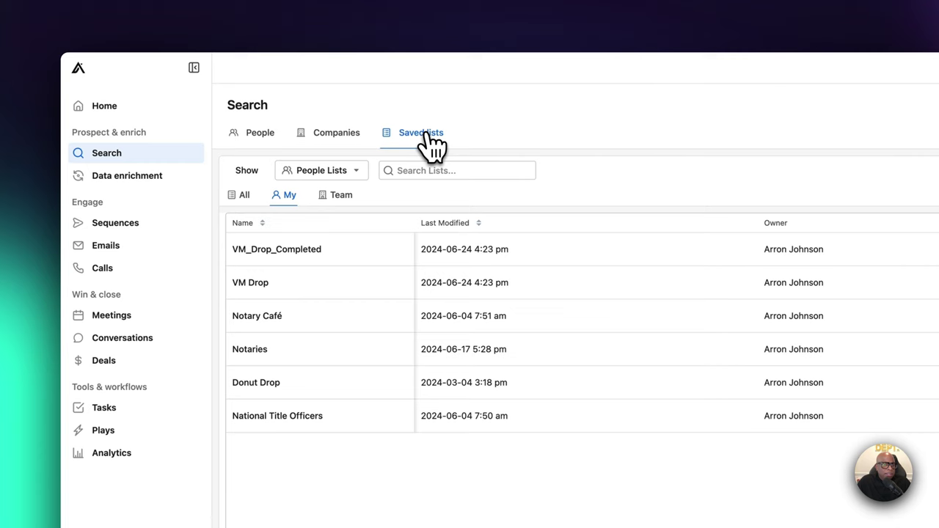
click(283, 257)
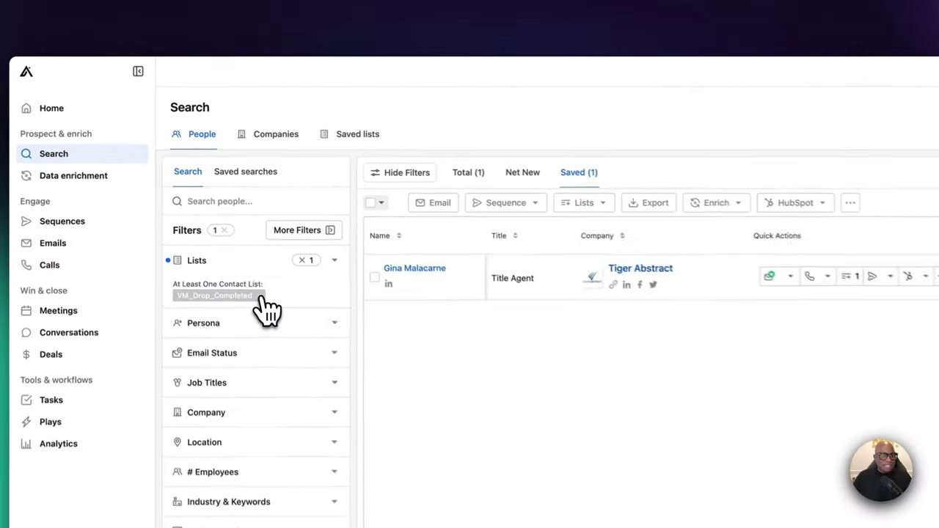
- Clear the list filter from the people search and reopen VM_Drop_Completed from the saved lists
click(196, 184)
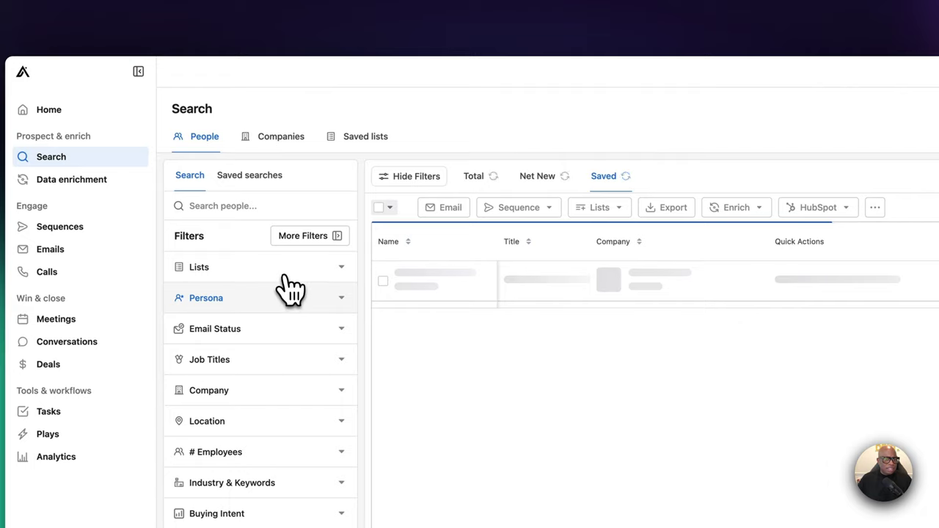
click(285, 275)
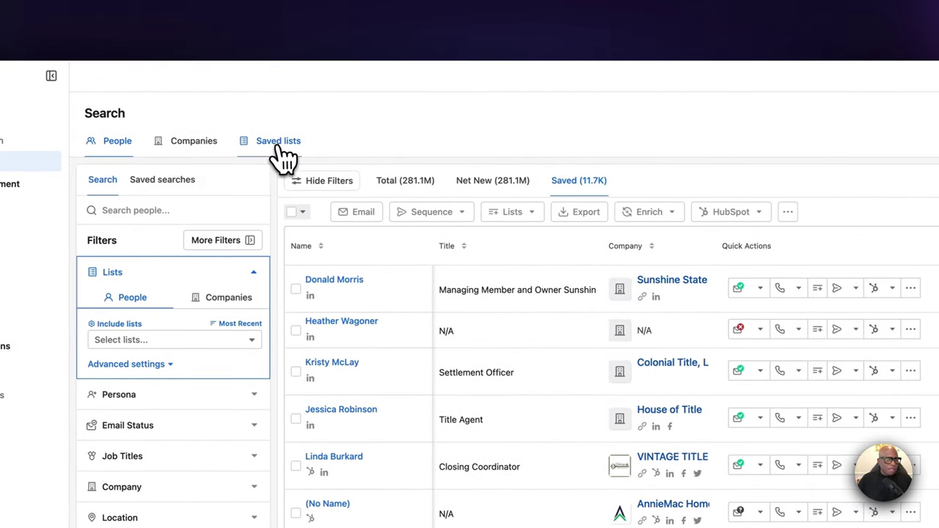
click(279, 147)
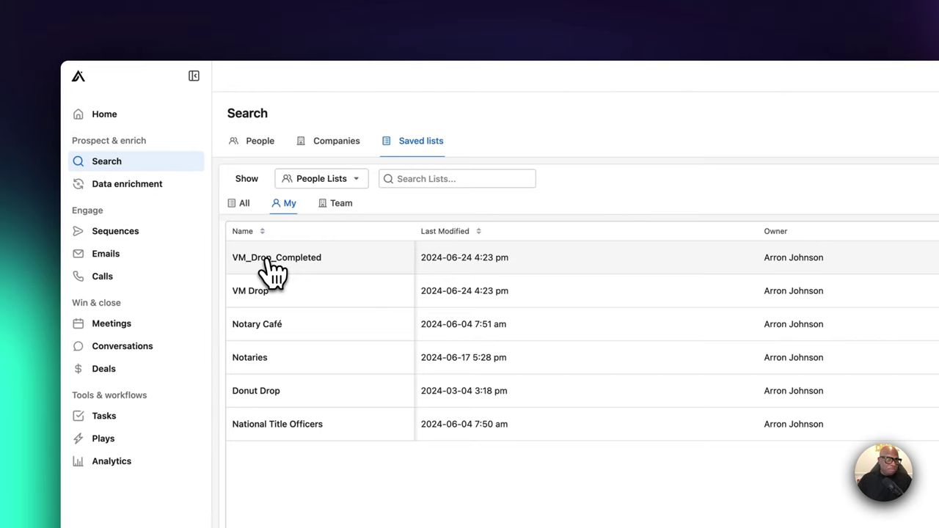
click(270, 261)
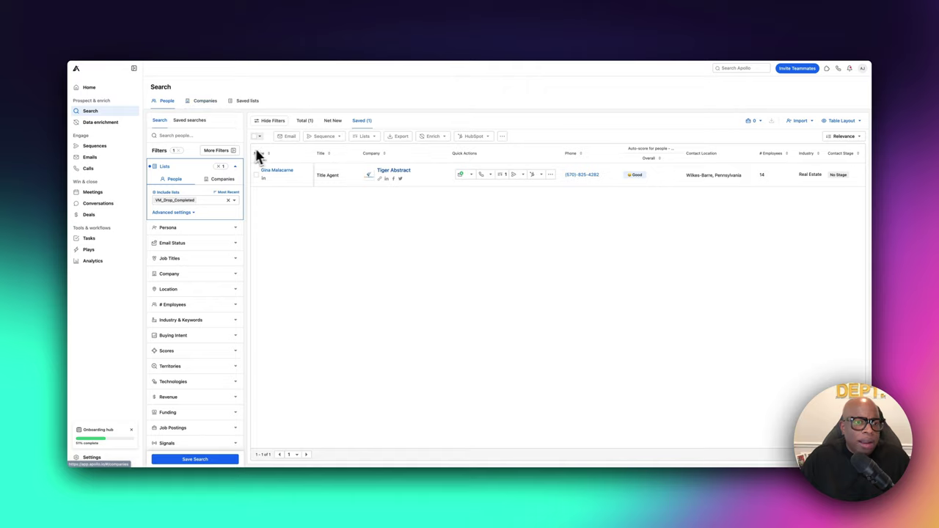
- Review the contacts in the VM Drop list, and recheck the VM_Drop_Completed list's contacts and their stages
click(248, 100)
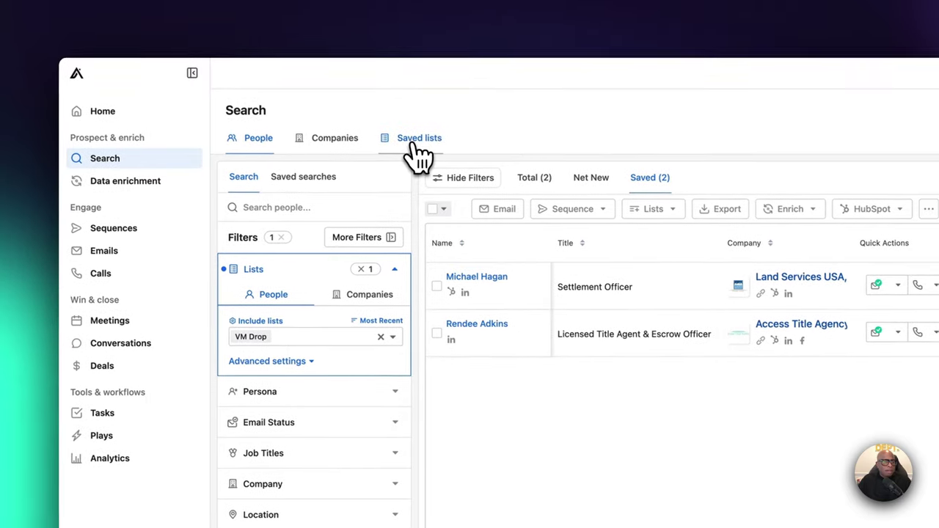
click(371, 53)
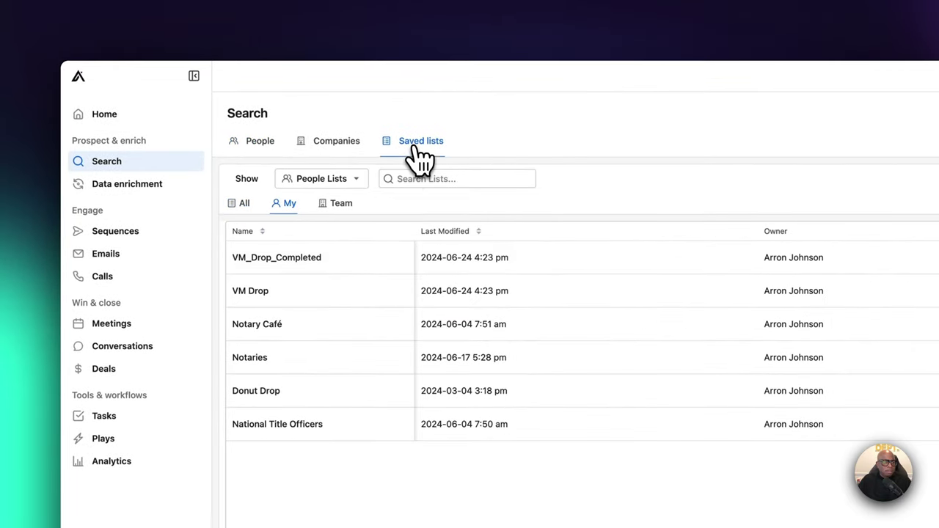
click(309, 273)
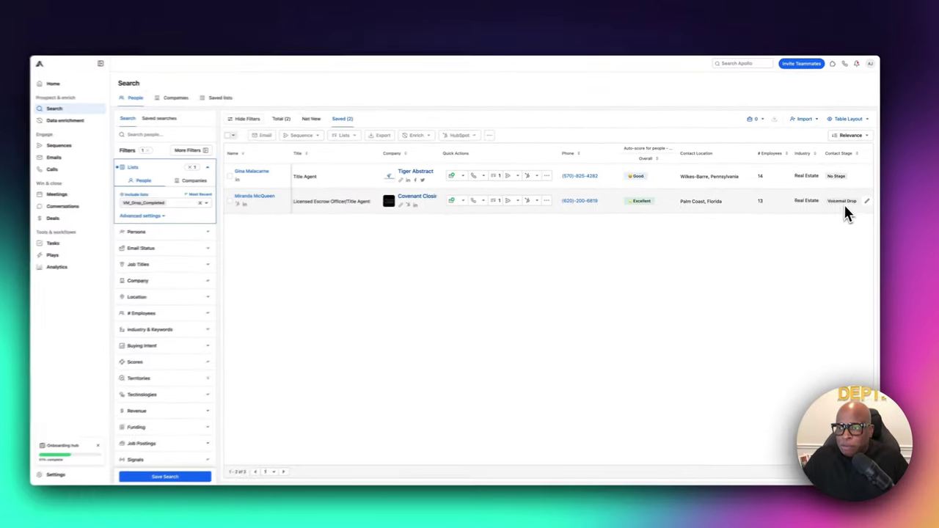
mouse_move(415, 184)
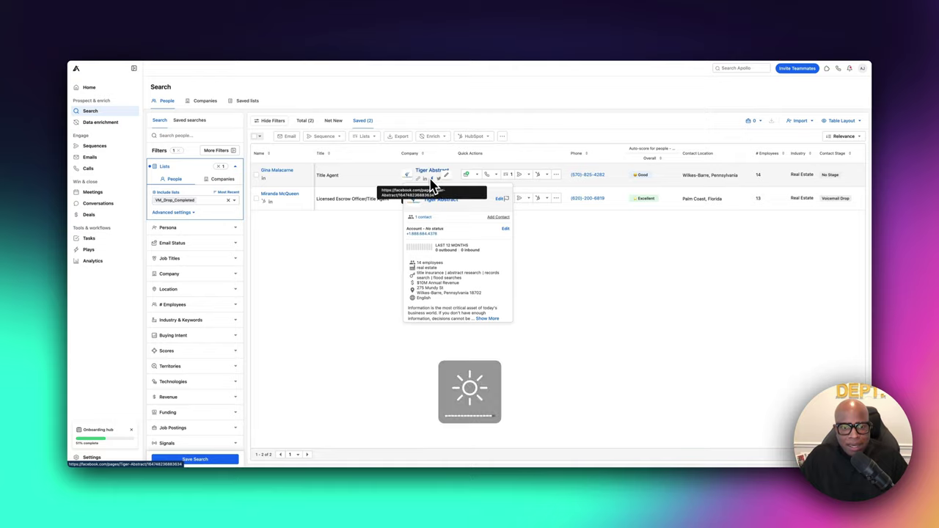
- Switch to the Make scenario and run it once
key(F3)
click(458, 308)
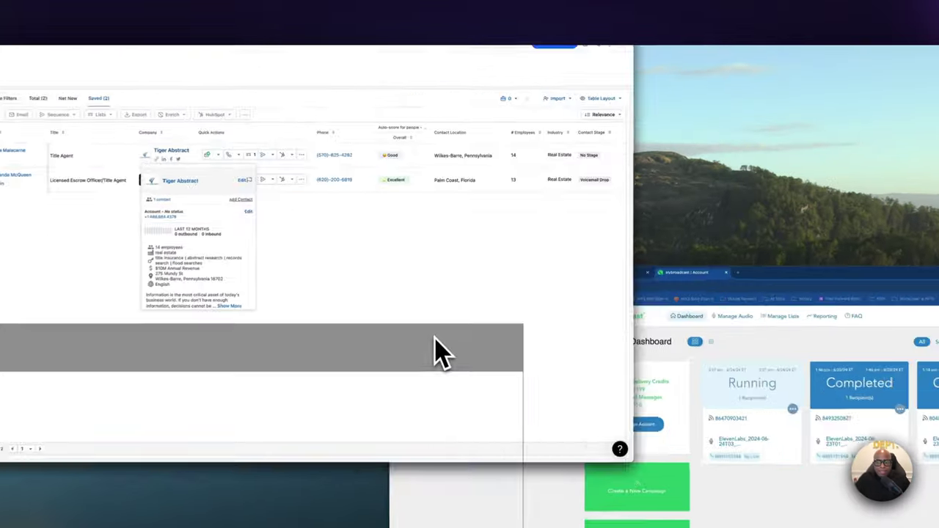
key(F3)
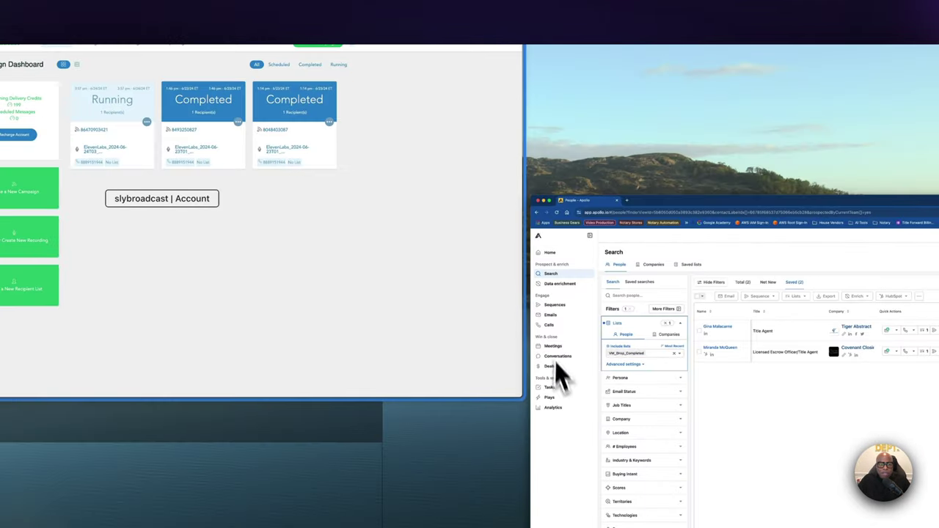
click(463, 308)
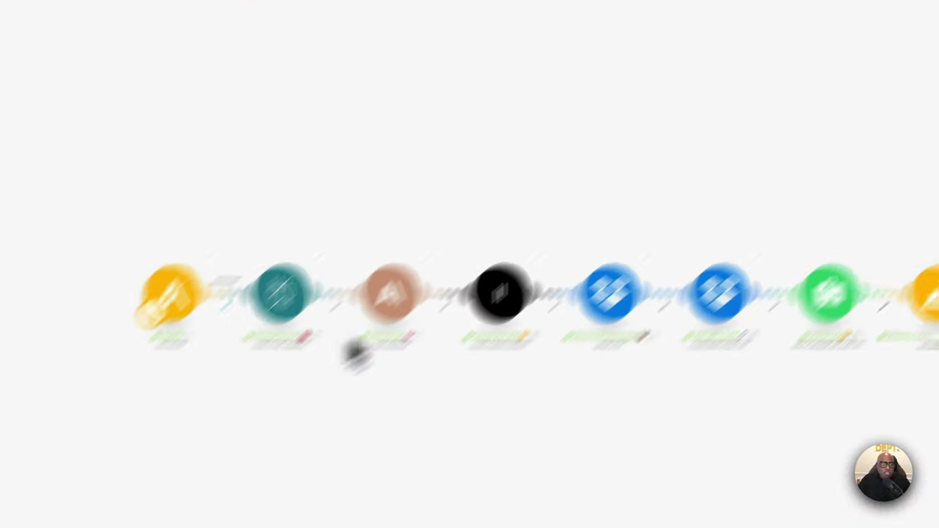
click(143, 405)
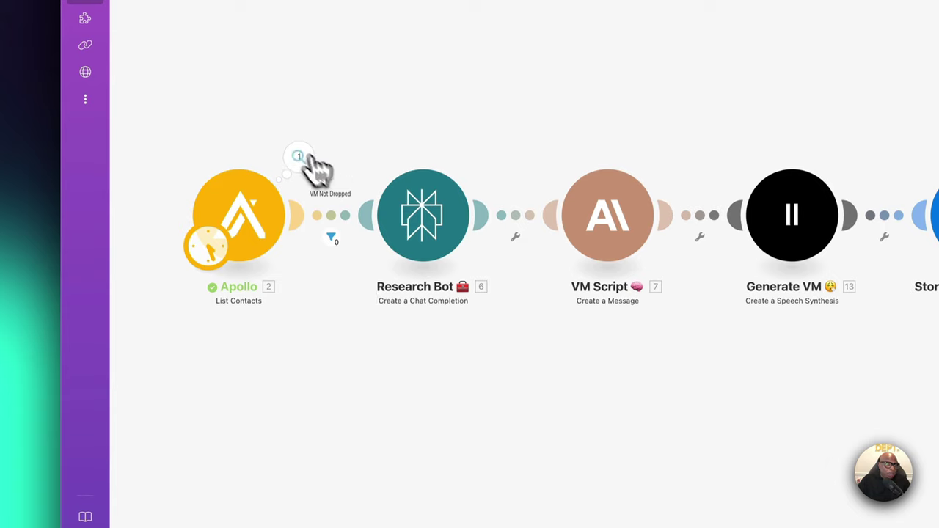
- Inspect the Apollo List Contacts module's output and how the VM Not Dropped filter evaluated the bundle
click(301, 158)
click(257, 382)
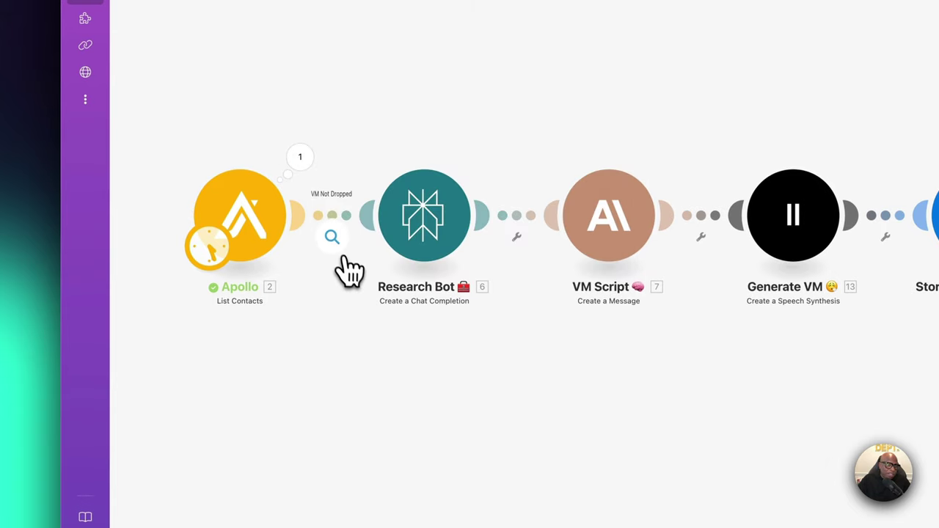
click(339, 248)
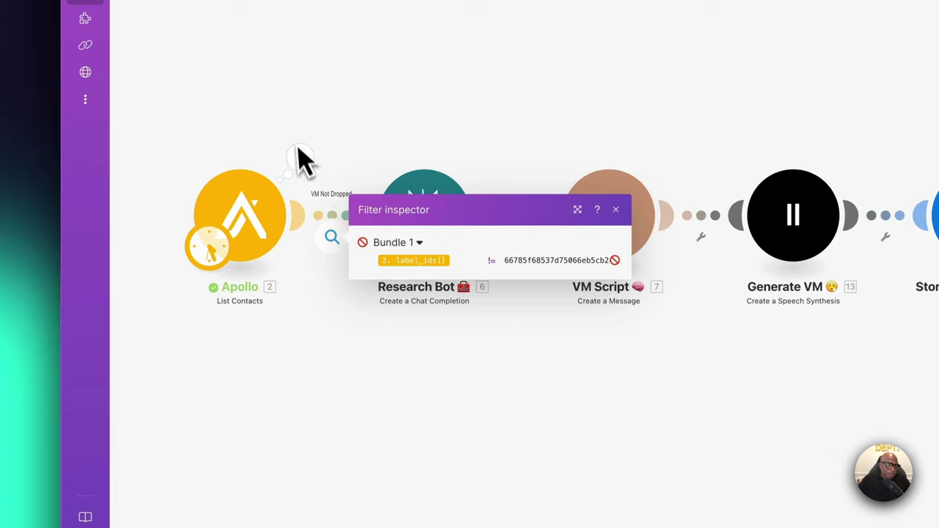
click(358, 334)
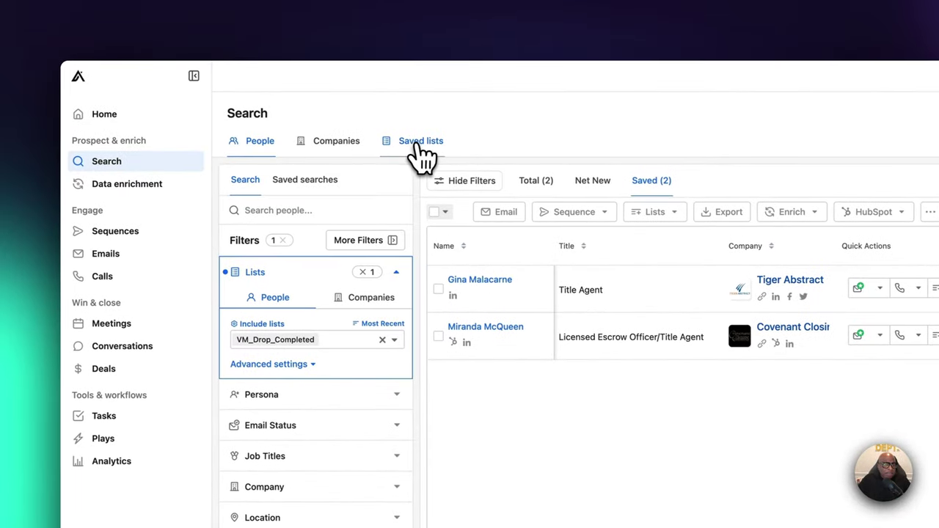
- In Apollo, open the saved VM Drop list and set the first contact's stage to Voicemail Drop
click(431, 144)
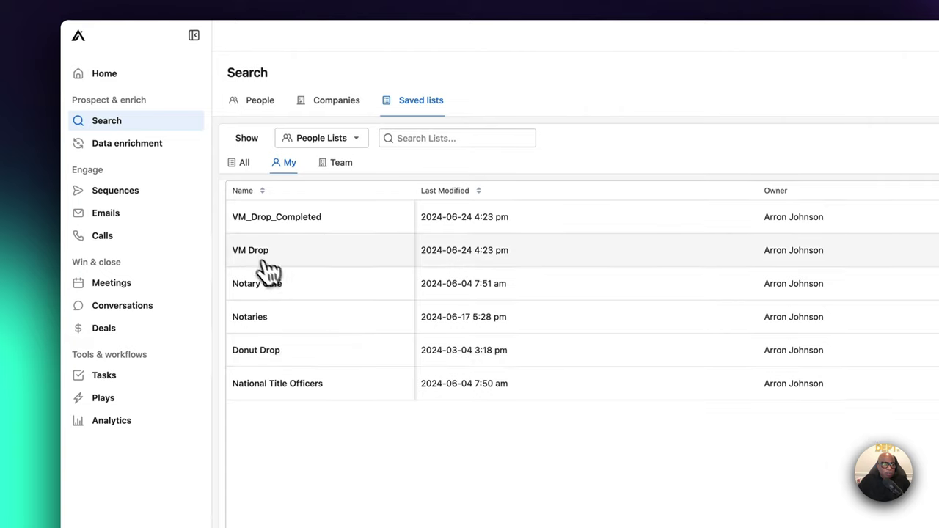
click(251, 254)
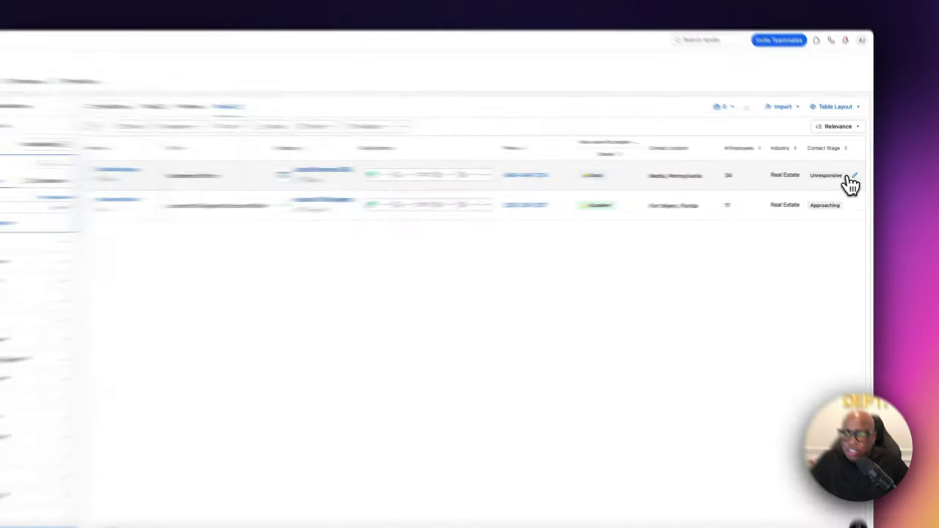
click(856, 174)
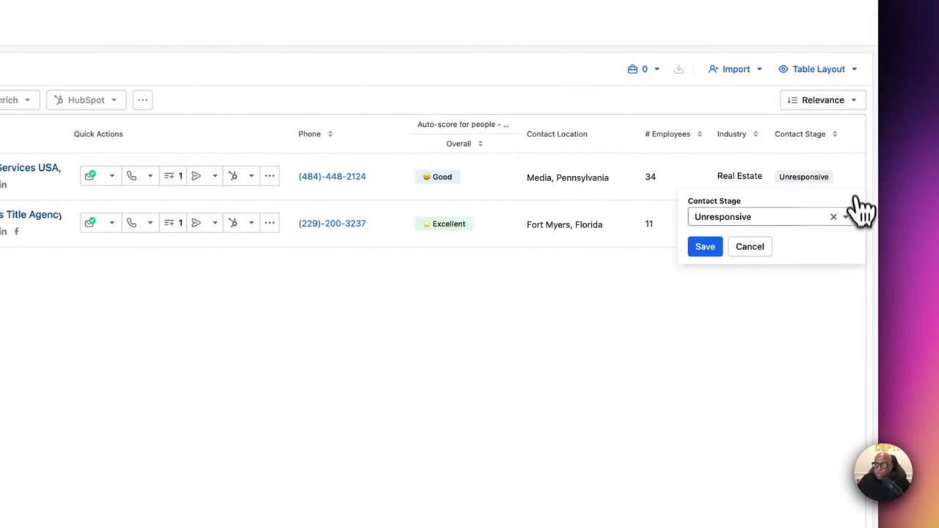
click(854, 196)
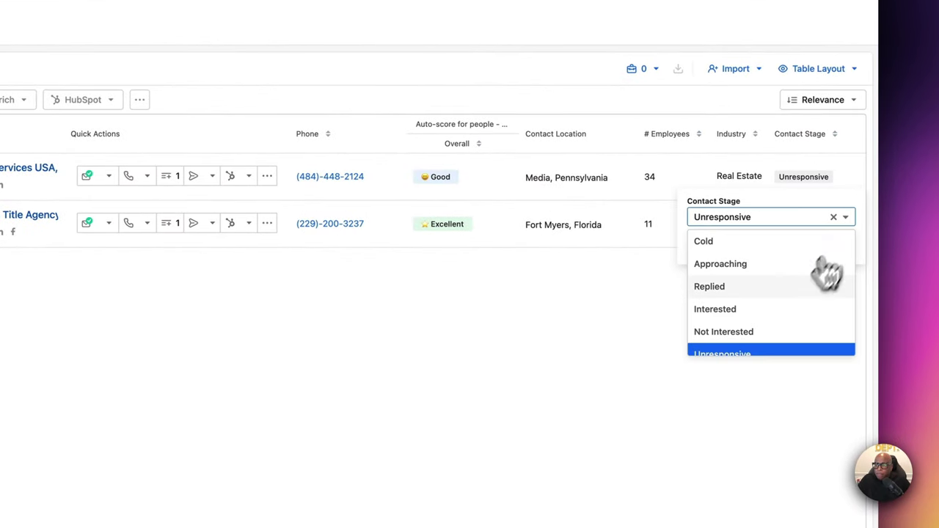
scroll(785, 315, down, 5)
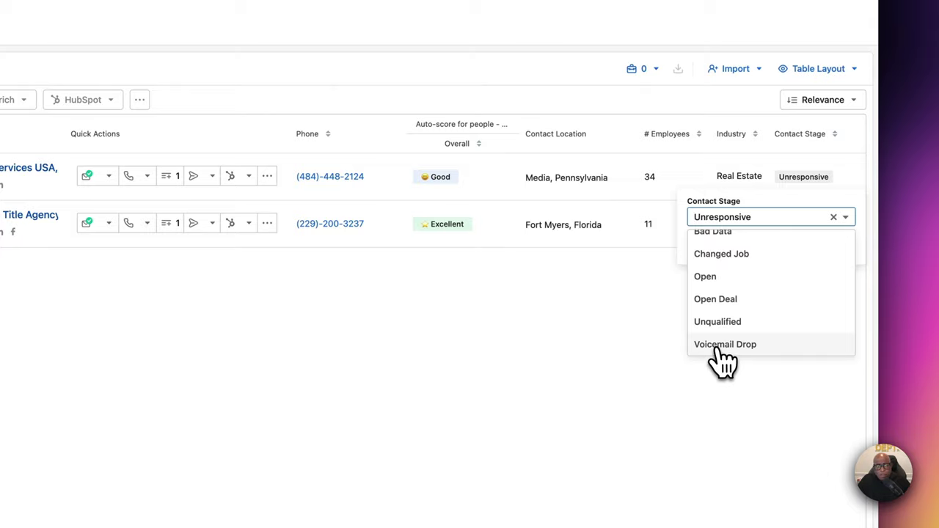